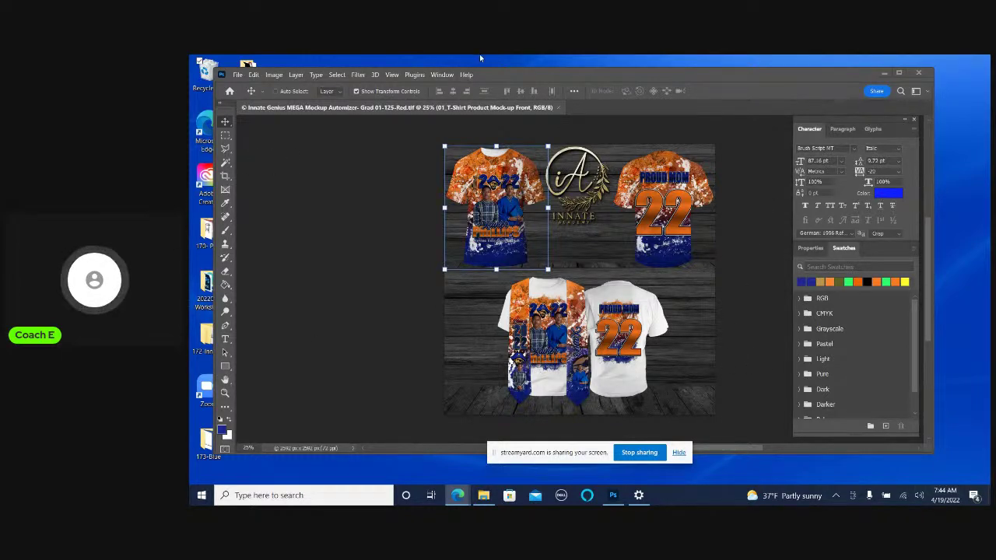
Open File Explorer and browse to the Desktop folder listing the project folders and mockups
click(483, 495)
click(227, 176)
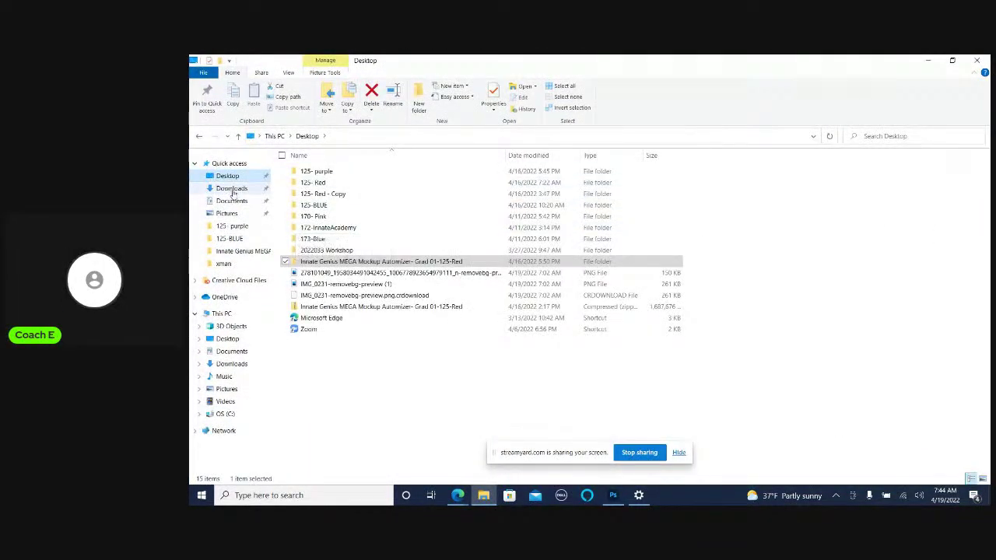
click(231, 189)
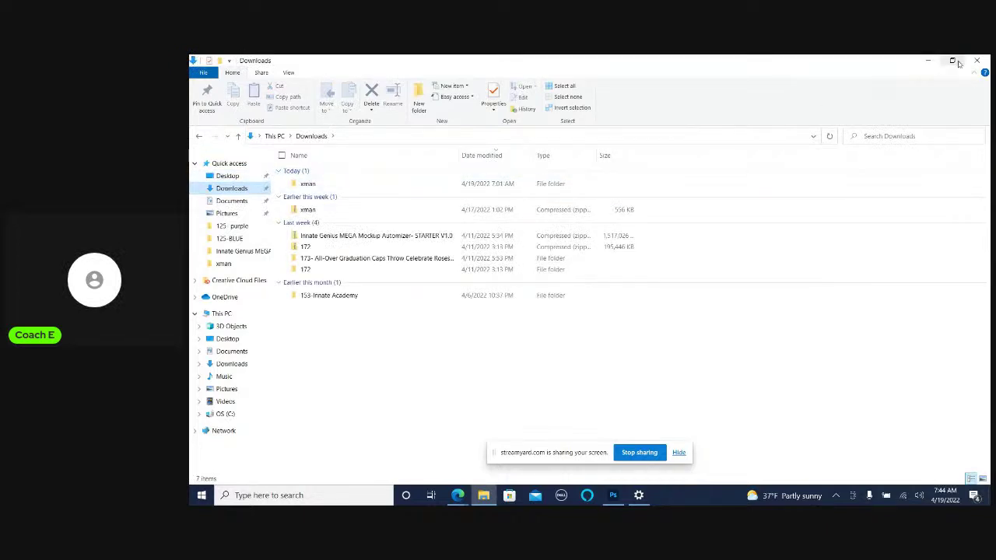
click(926, 61)
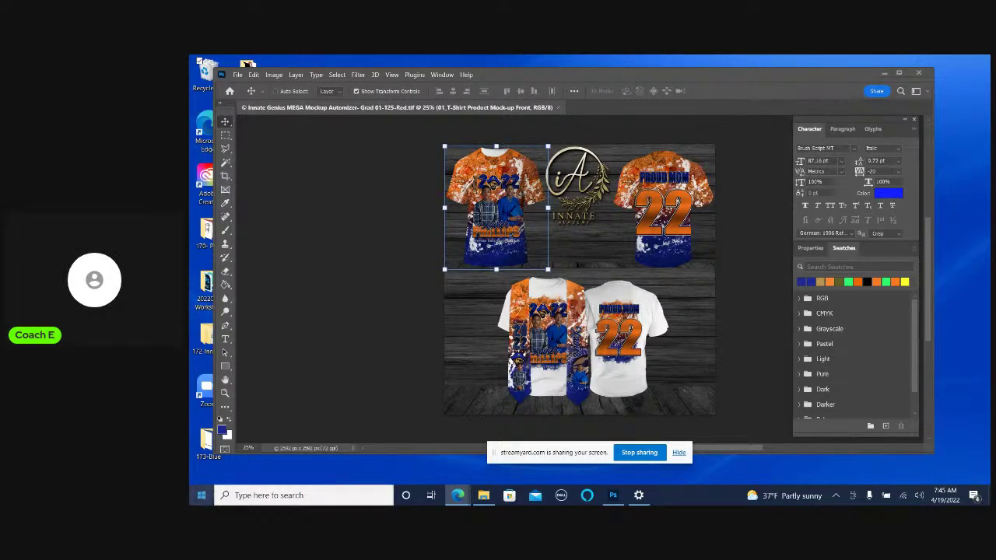
click(200, 495)
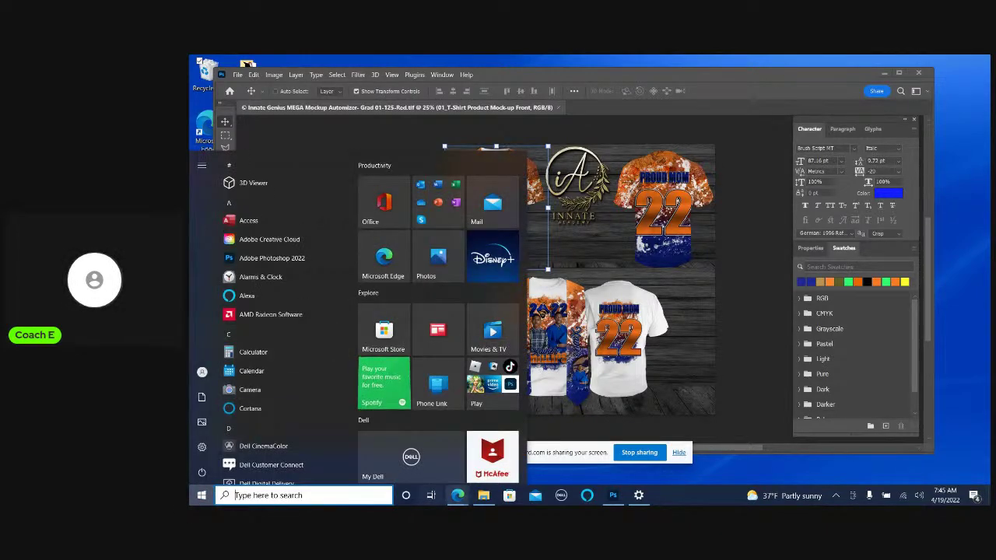
click(483, 495)
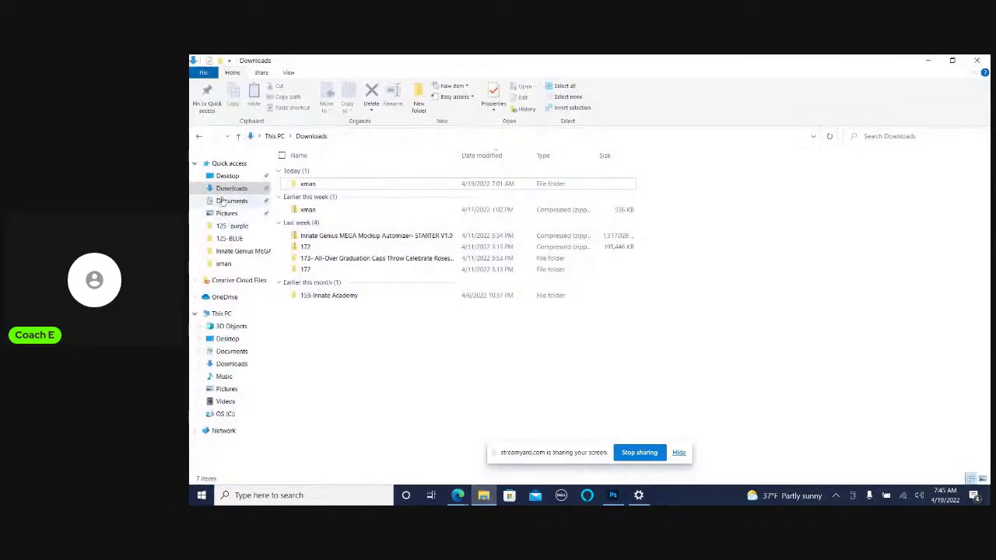
click(231, 188)
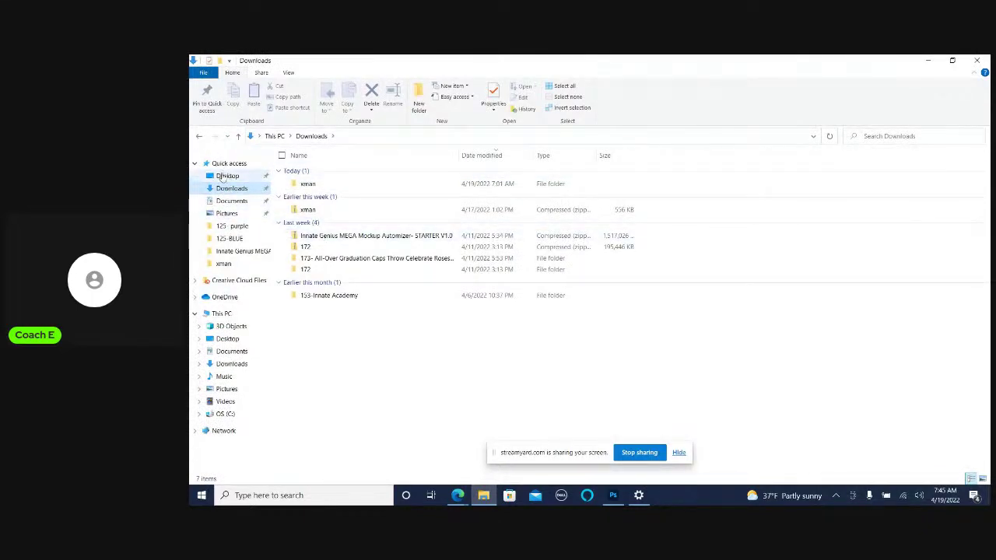
click(223, 175)
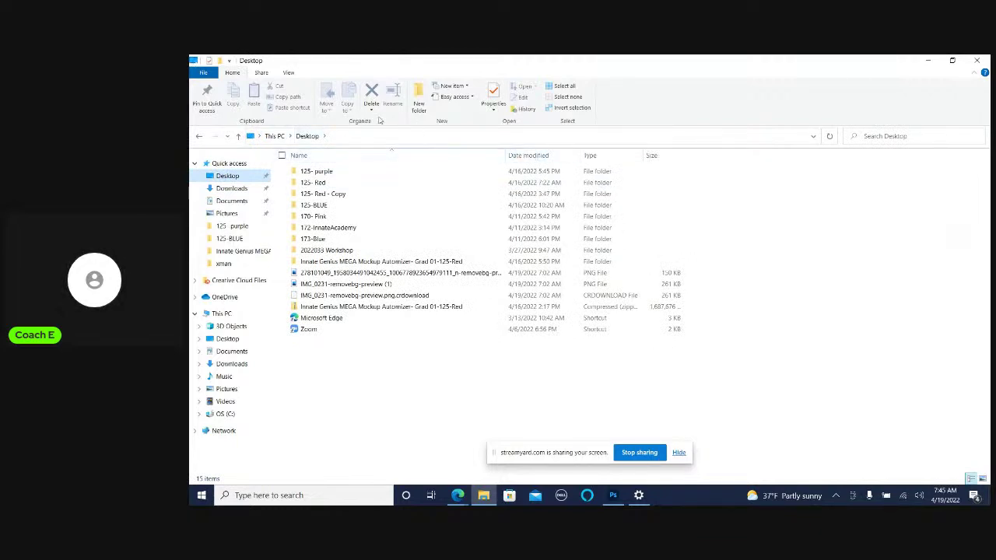
Switch the Desktop folder view to extra-large icons
click(288, 72)
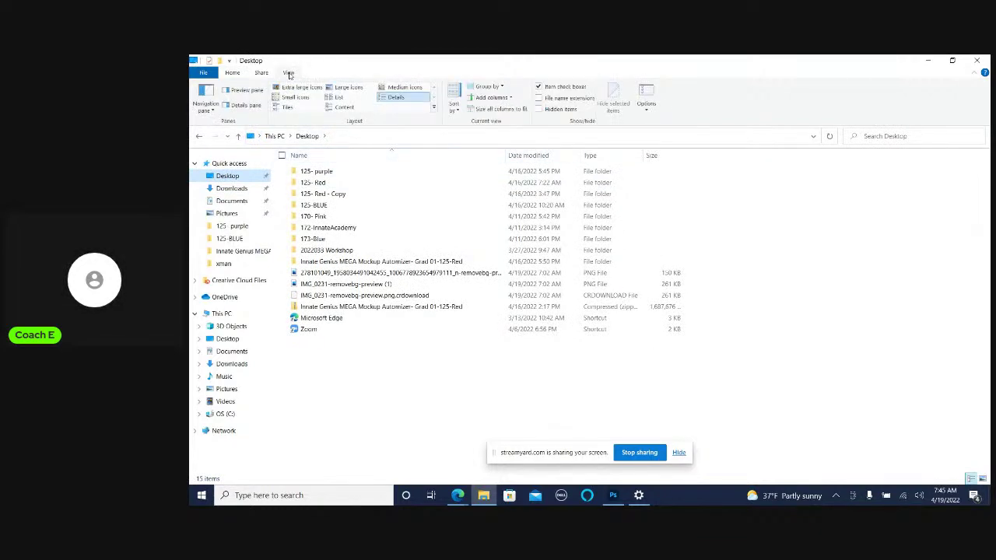
click(401, 88)
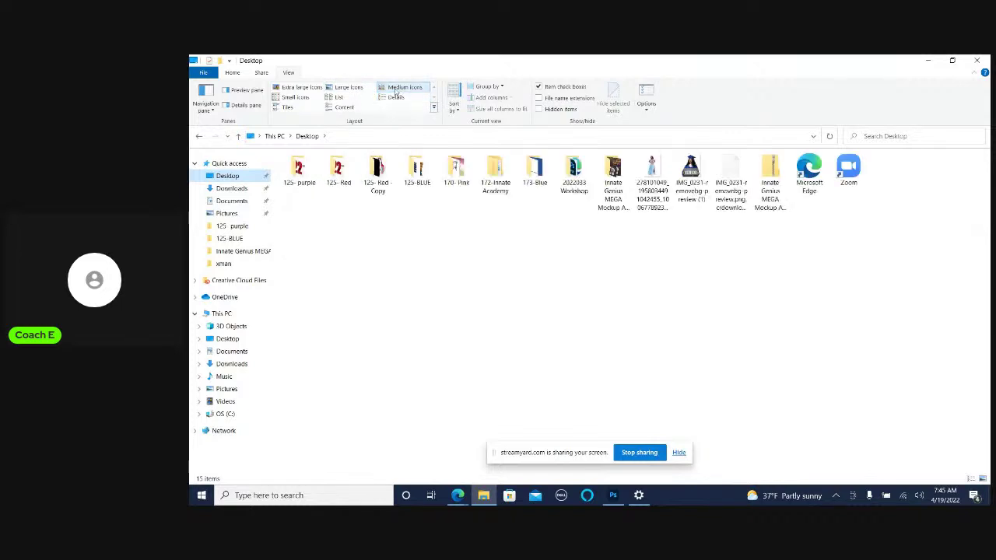
click(302, 87)
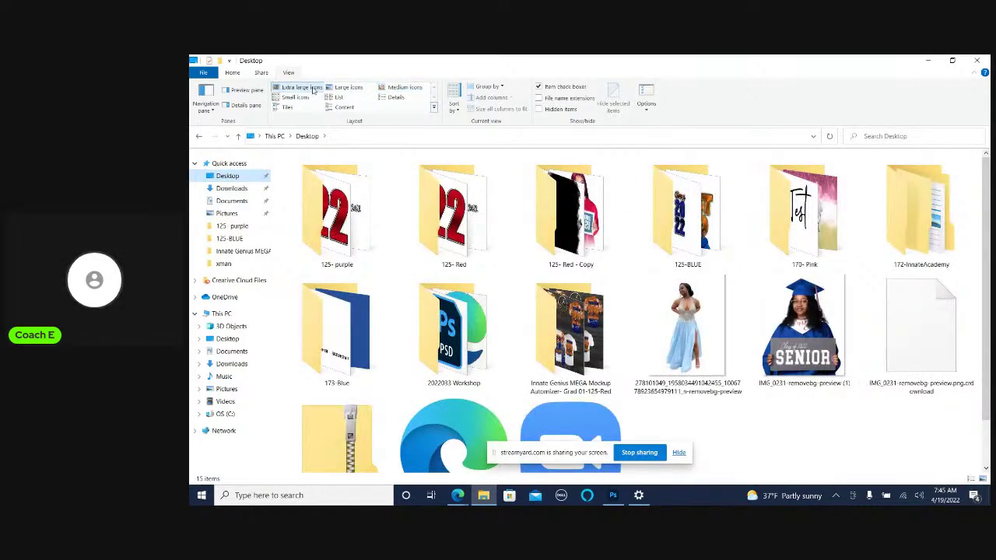
scroll(700, 335, down, 1)
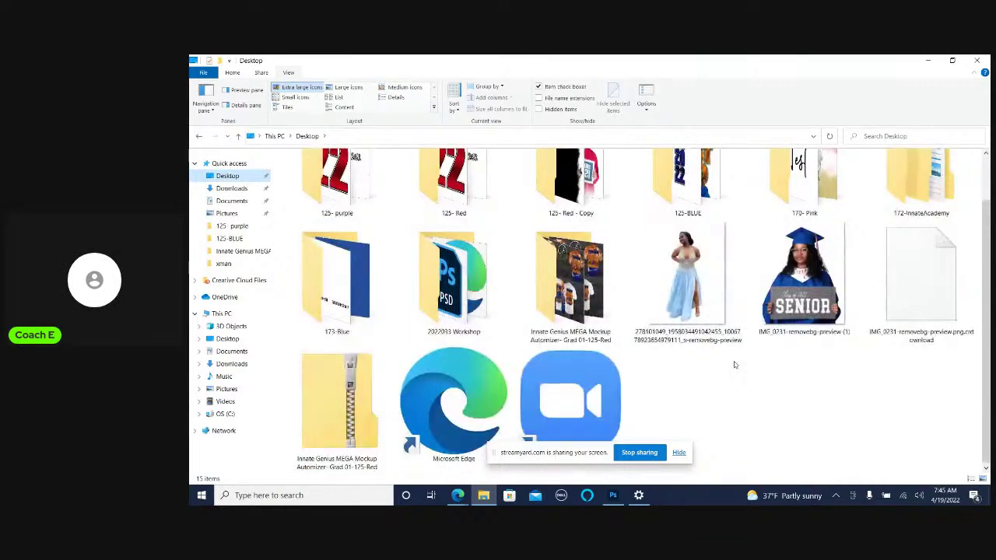
scroll(770, 341, up, 1)
Dismiss the open-with prompt for the partial download and move Explorer aside to reveal the mock-ups
double_click(928, 358)
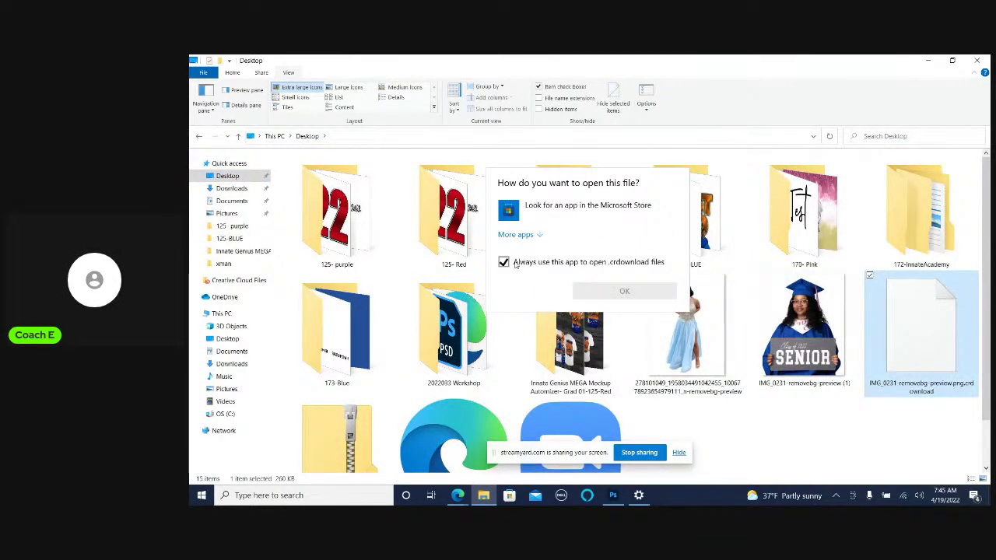
click(858, 434)
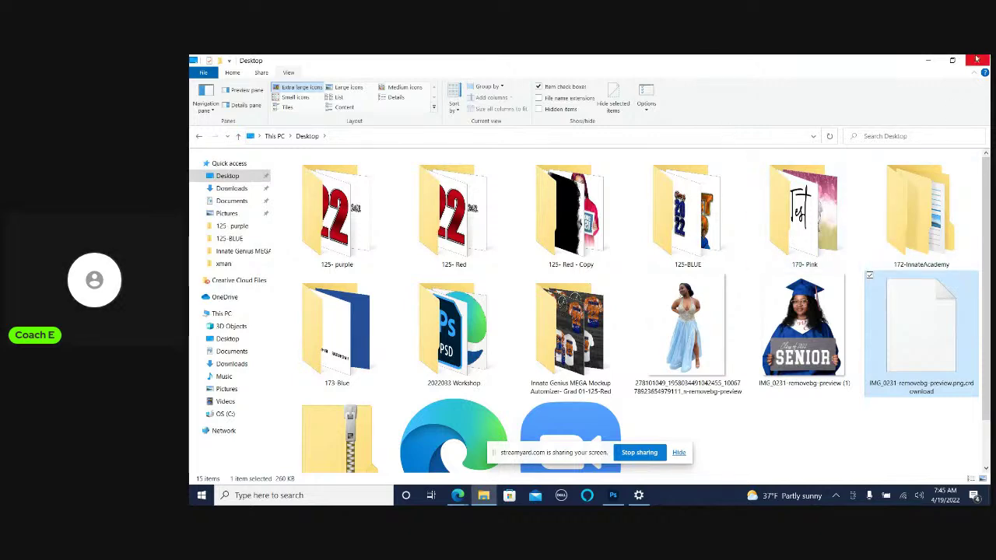
click(952, 61)
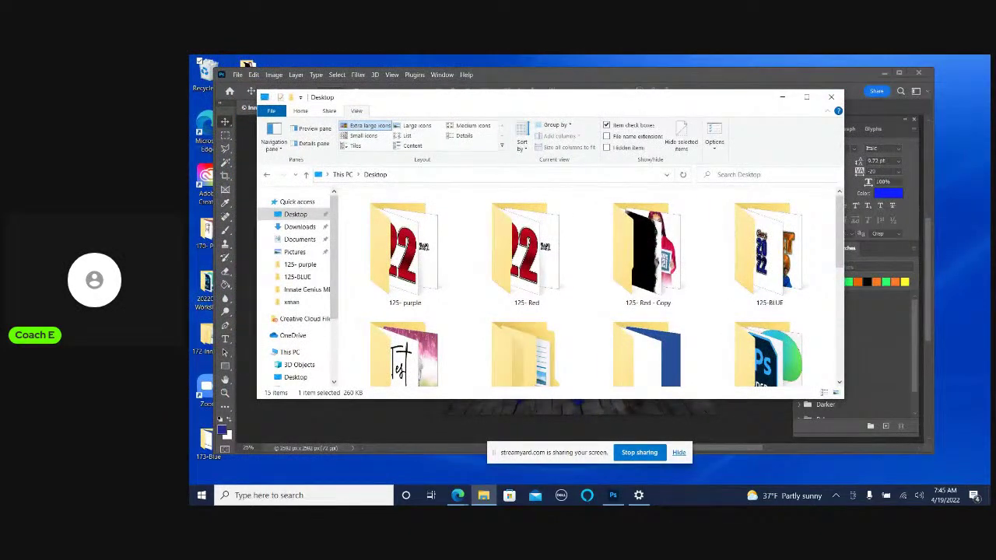
mouse_move(544, 96)
mouse_down()
mouse_move(973, 301)
mouse_move(995, 301)
mouse_up()
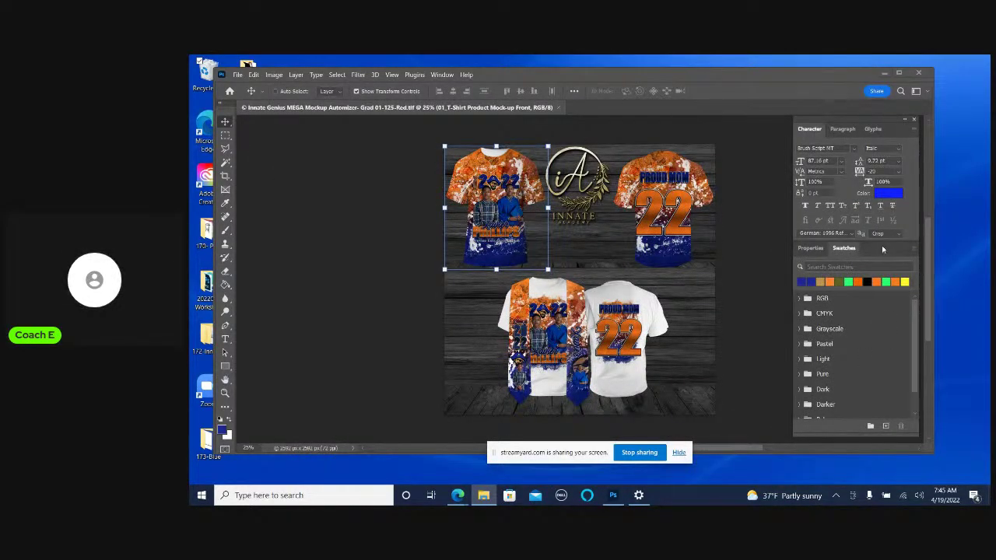
Minimize Photoshop and delete the 125-BLUE folder from the desktop
click(884, 73)
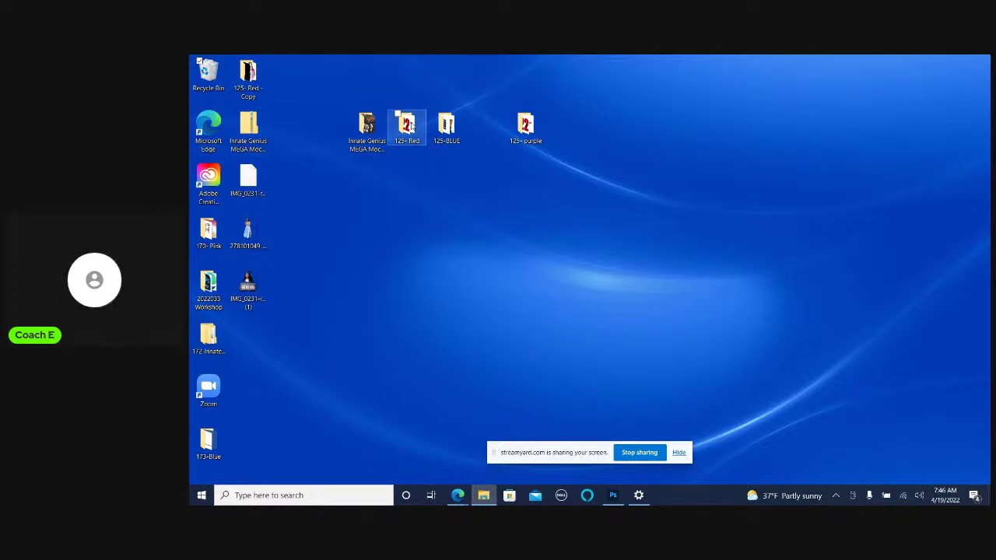
double_click(447, 129)
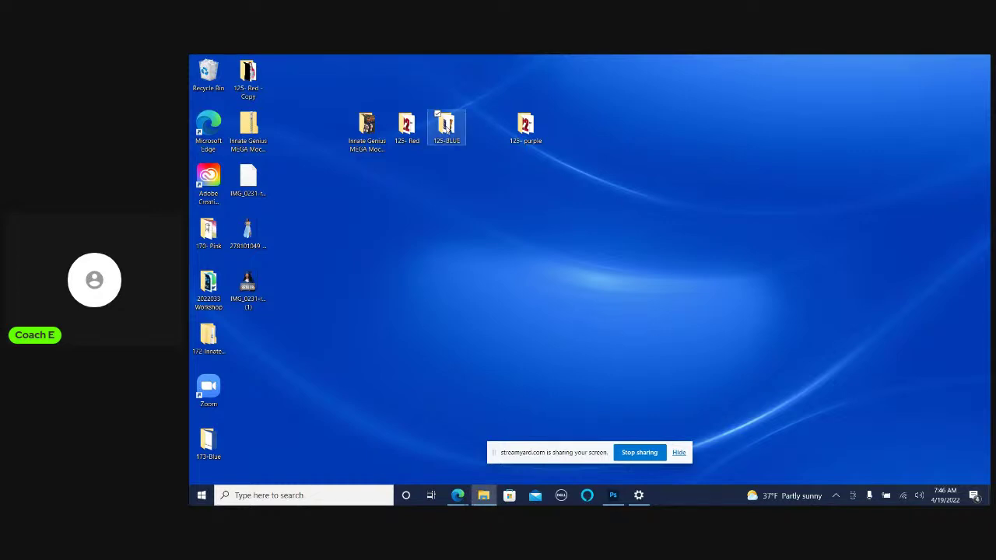
right_click(449, 126)
click(321, 335)
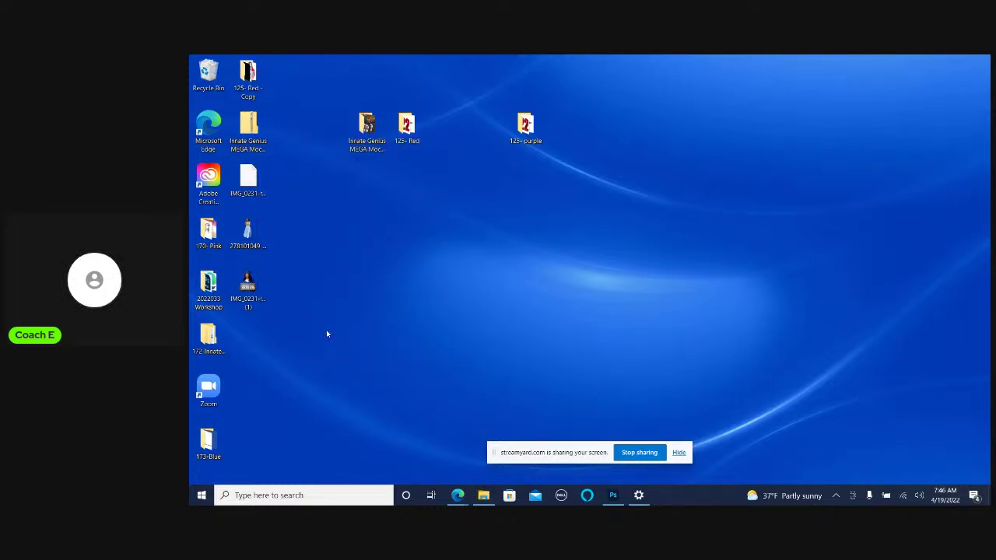
Copy the 125- Red folder and paste a duplicate onto the desktop
right_click(404, 131)
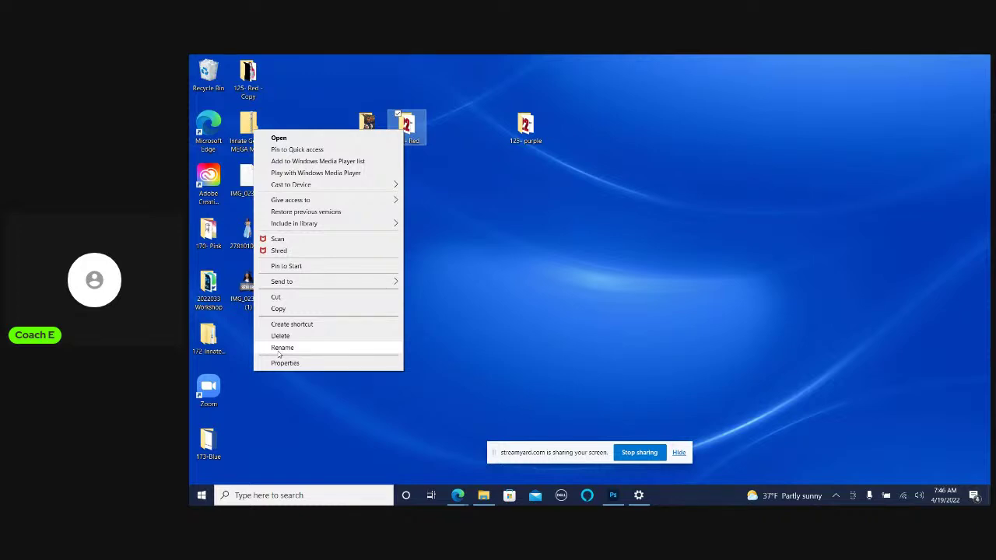
click(295, 309)
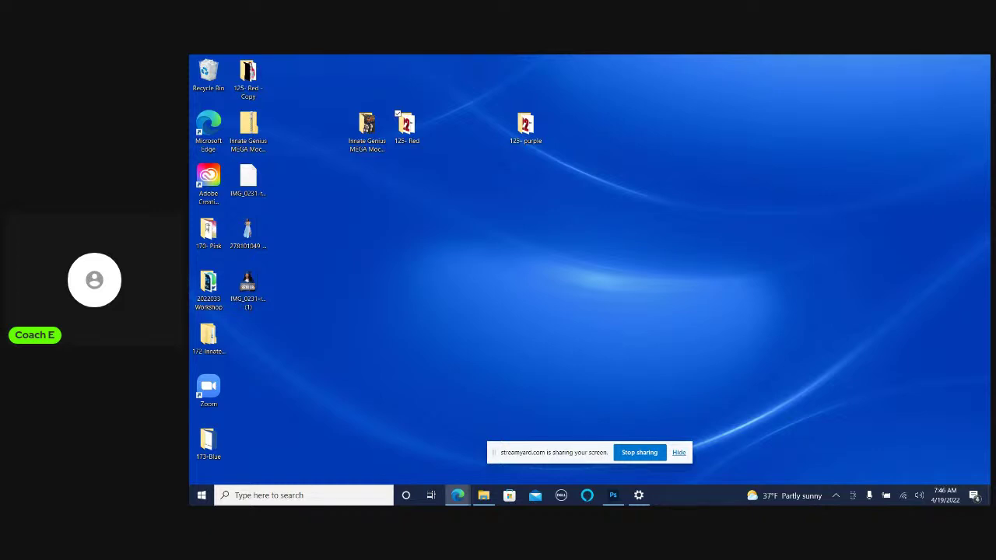
right_click(624, 139)
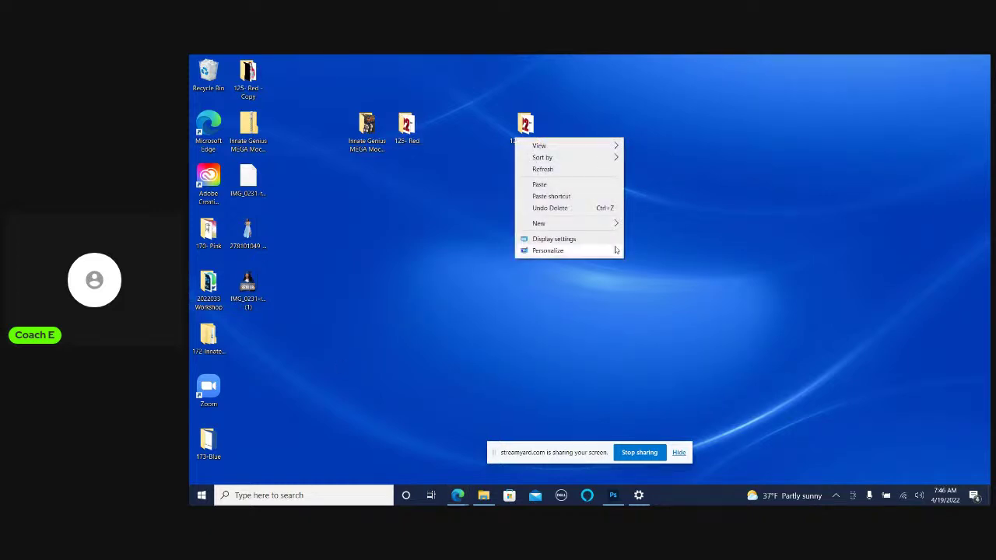
click(555, 187)
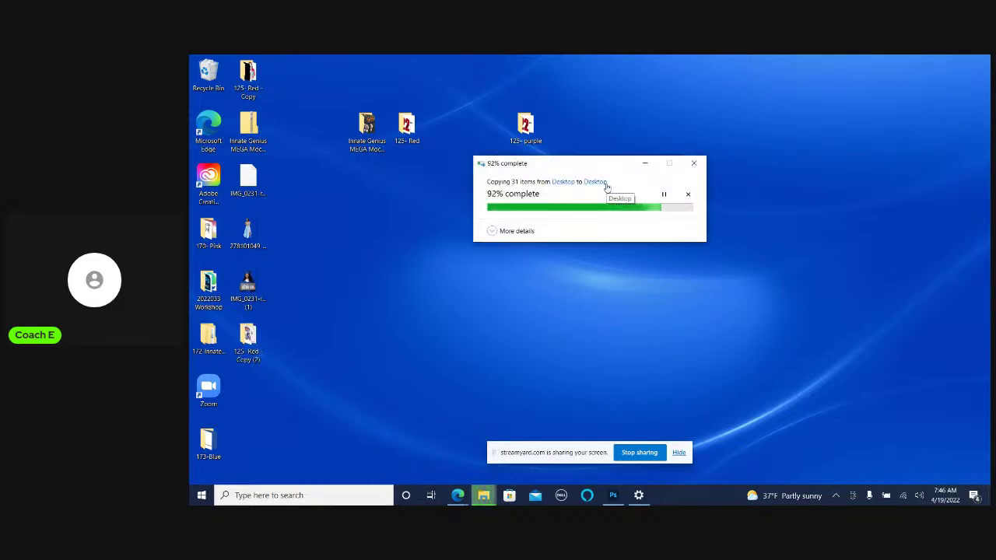
Rename the '125- Red - Copy (2)' folder to 125-NICO and select it
right_click(646, 142)
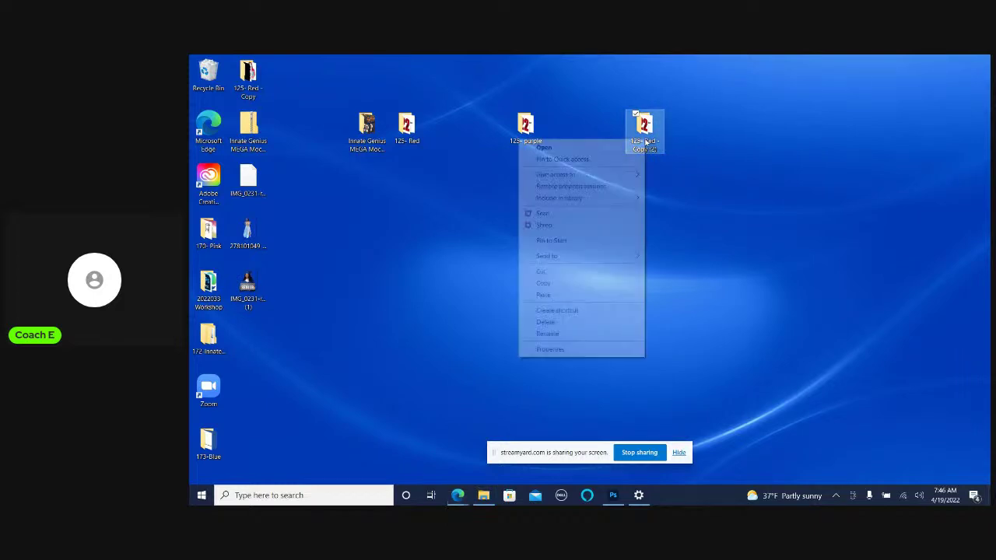
click(549, 333)
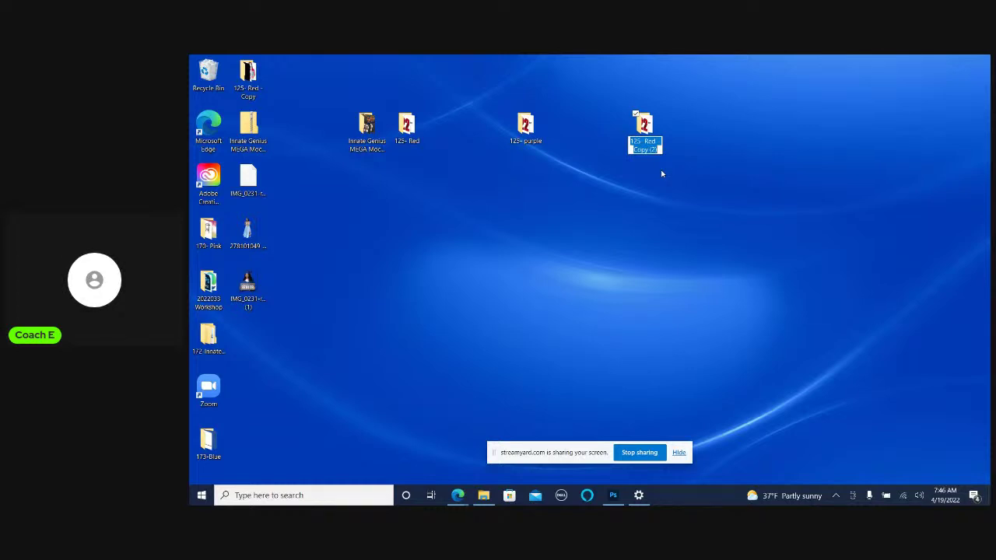
text(125)
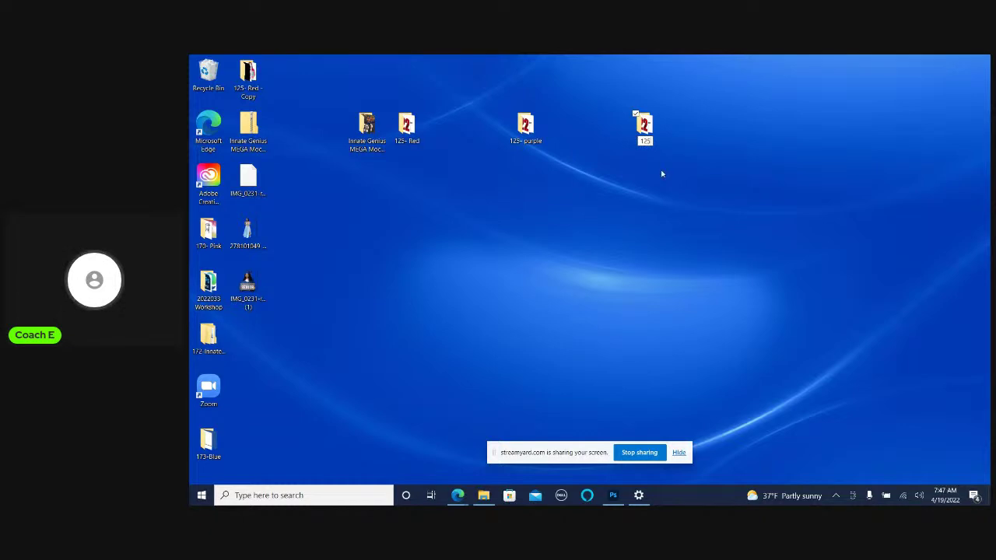
text( nico)
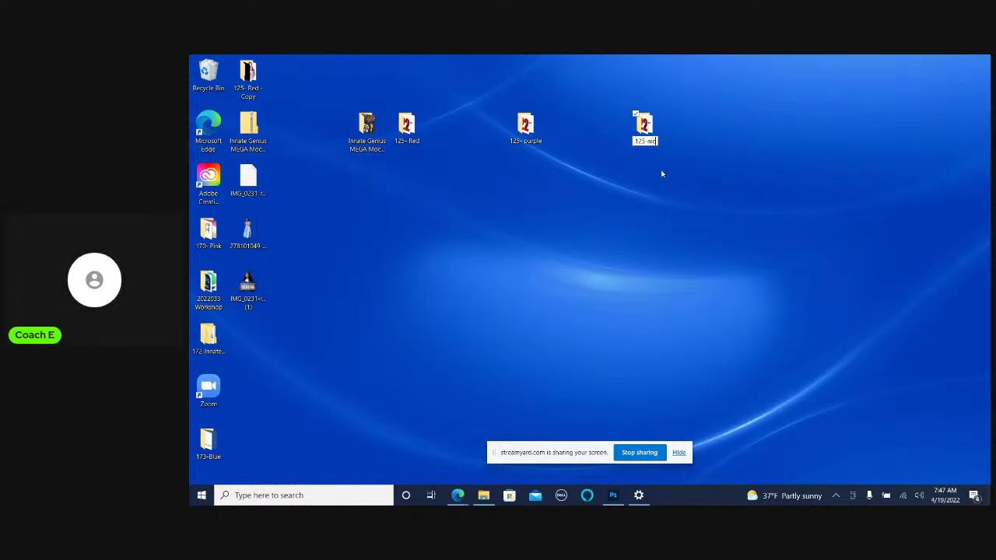
text(l)
key(BackSpace)
key(BackSpace)
key(BackSpace)
key(BackSpace)
key(BackSpace)
text(NICO)
key(Return)
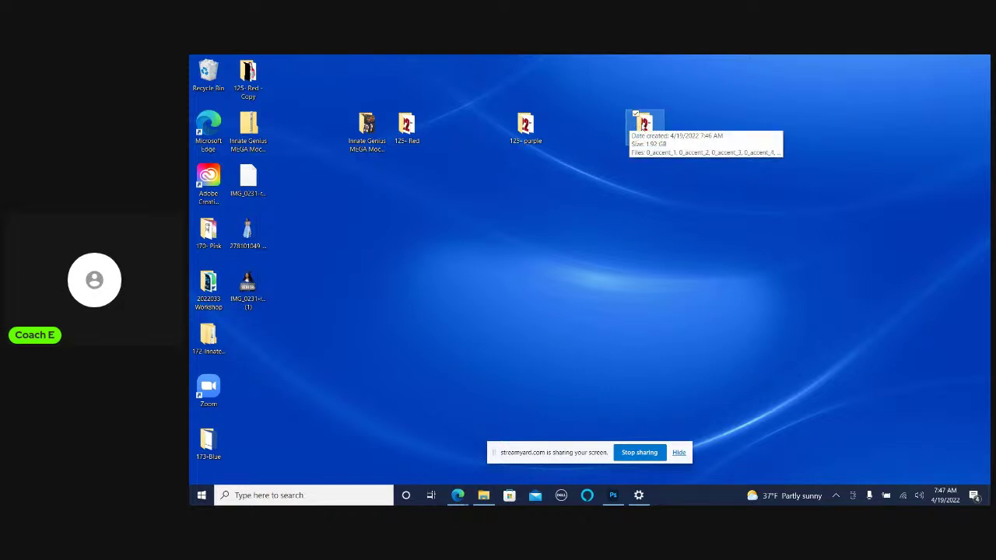
click(646, 125)
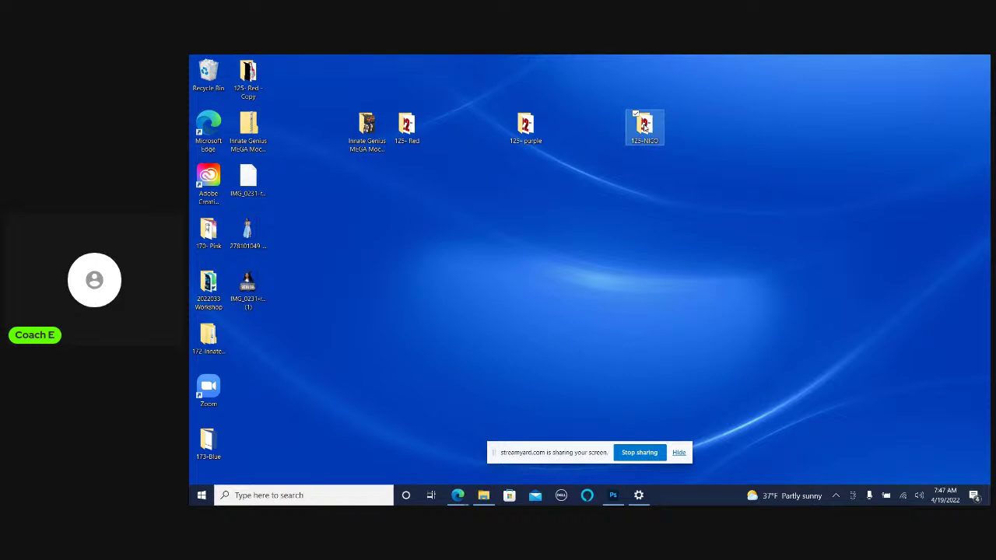
Open the 125-NICO folder maximized and load 0_background into Photoshop
double_click(646, 127)
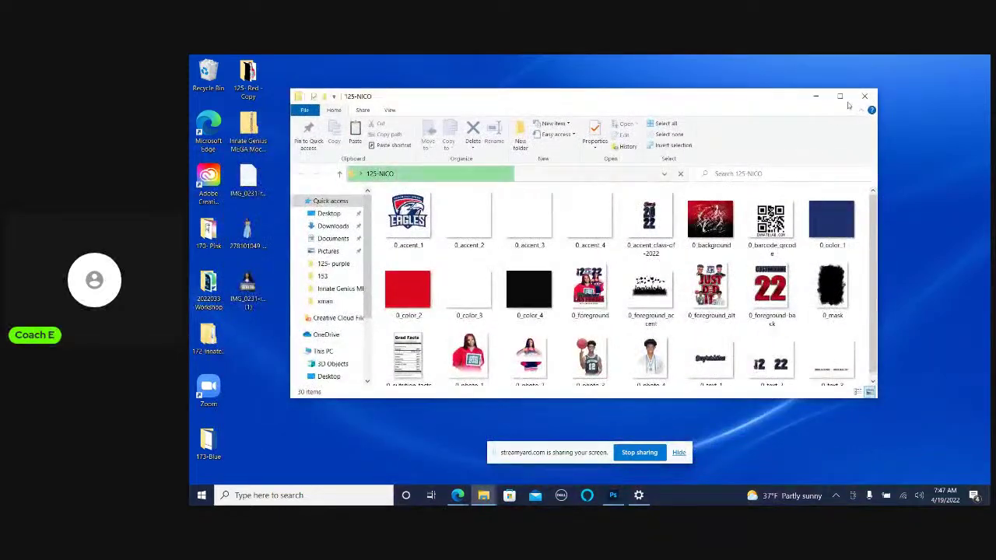
click(843, 99)
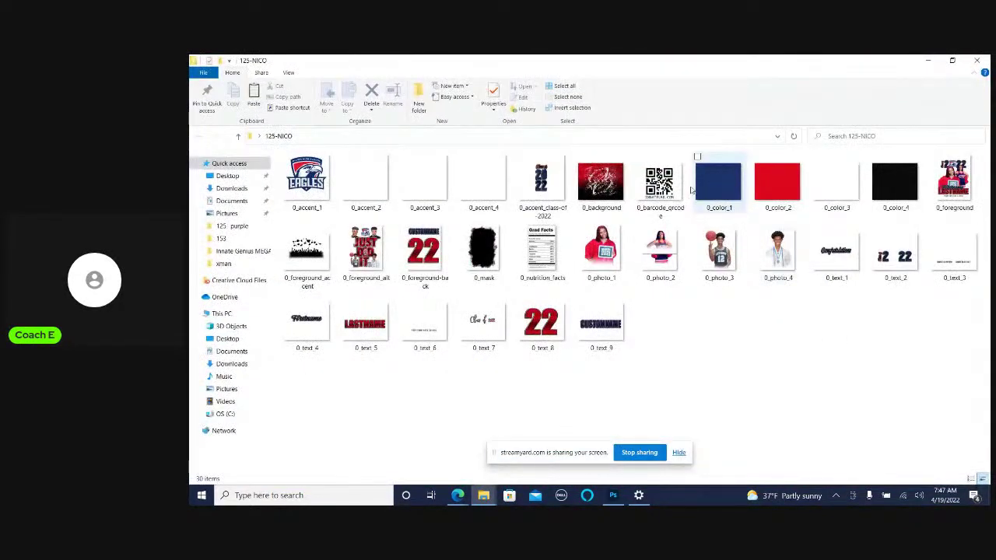
click(614, 182)
right_click(614, 182)
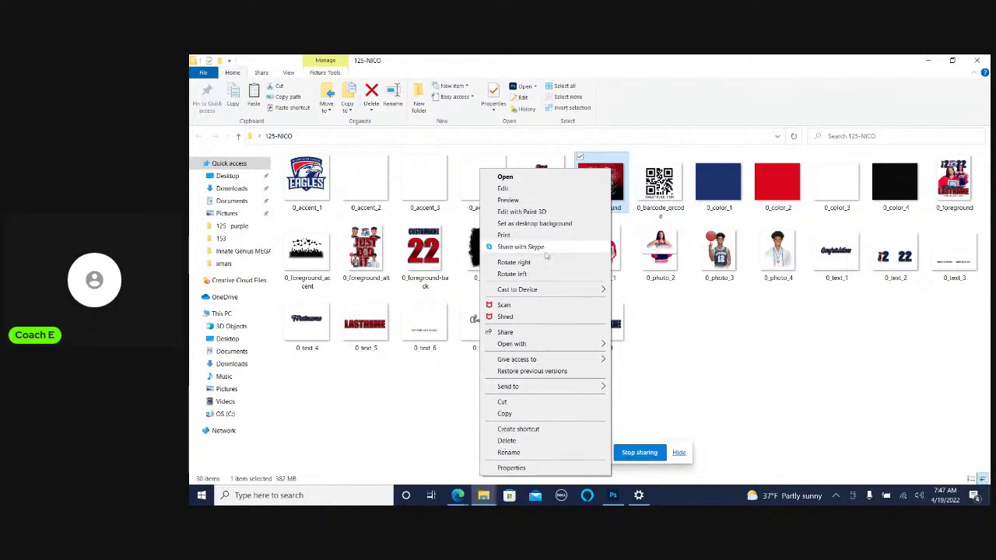
click(505, 177)
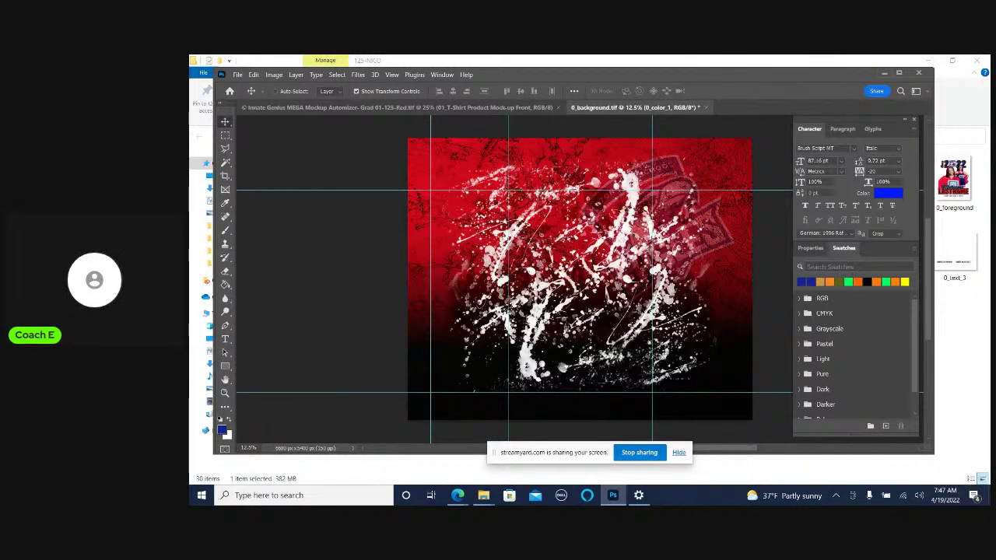
Duplicate 0_color_1 with Ctrl+J and float the Layers panel over the canvas
key(ctrl+j)
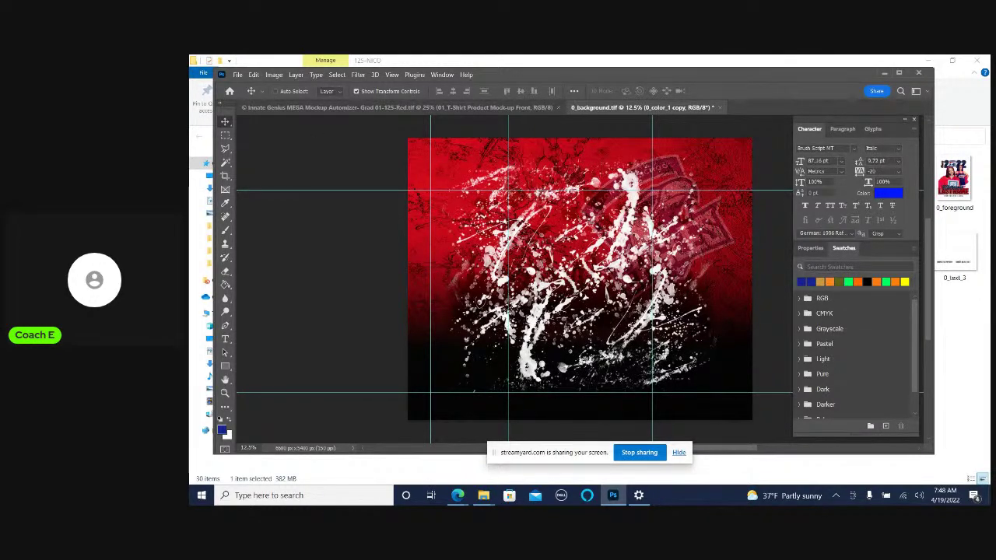
key(F7)
drag(653, 268, 600, 109)
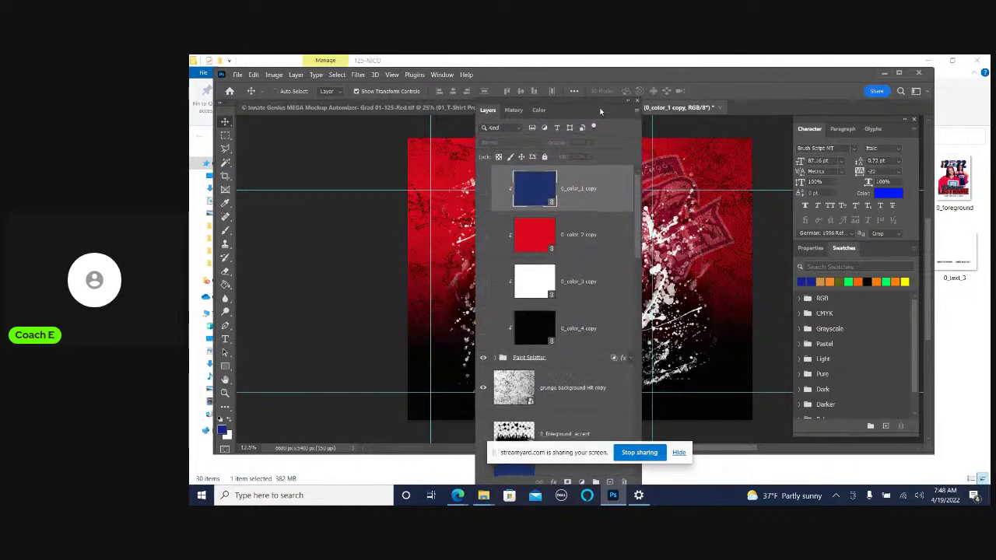
Open the 0_color_1 copy smart object and its Smart Color 1 Color Picker
double_click(532, 189)
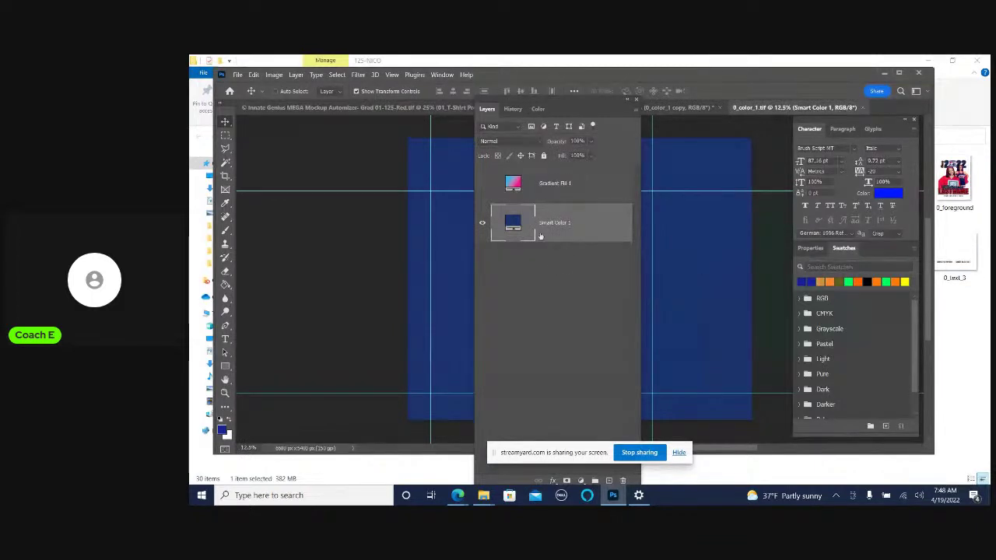
double_click(511, 222)
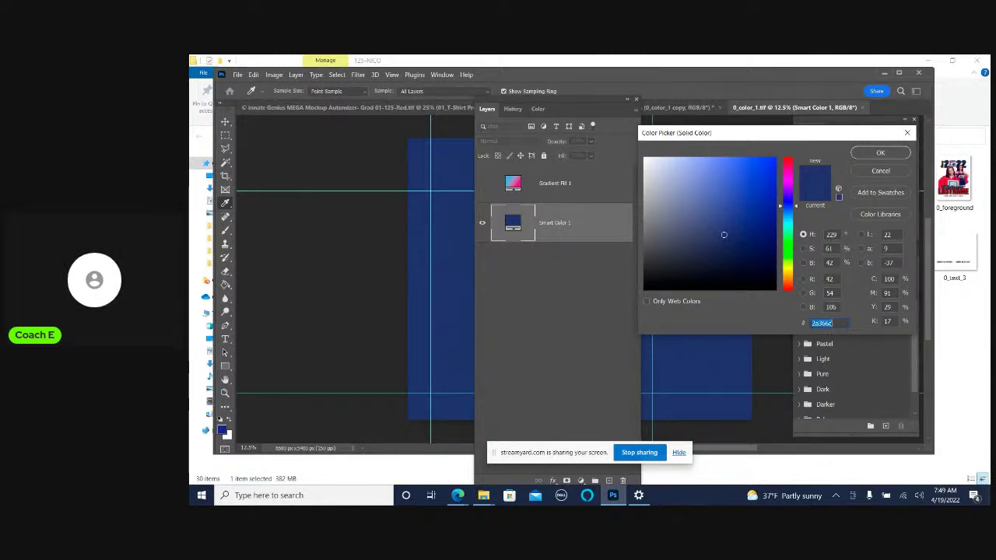
Add swatches for rose b76e79 and light teal b0e0e6
text(b7)
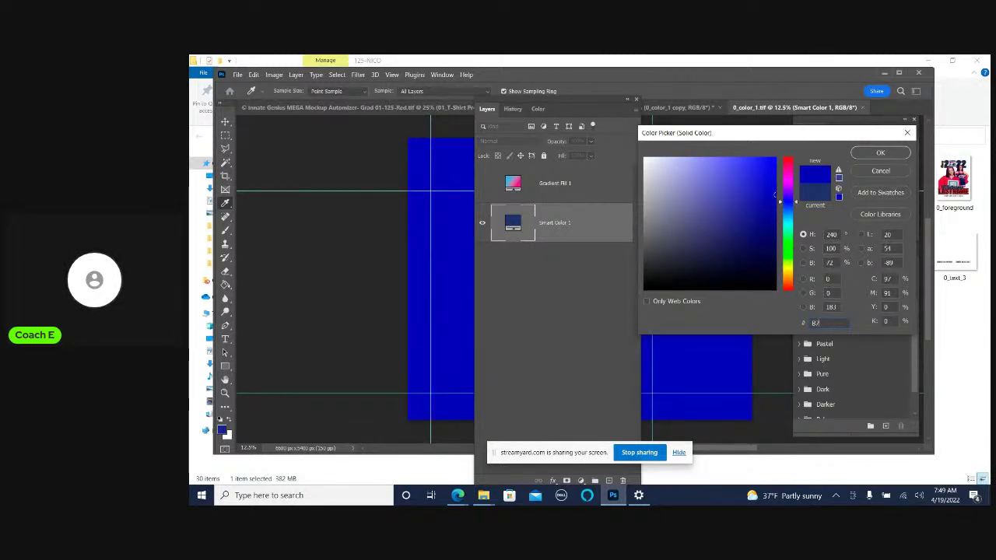
text(6)
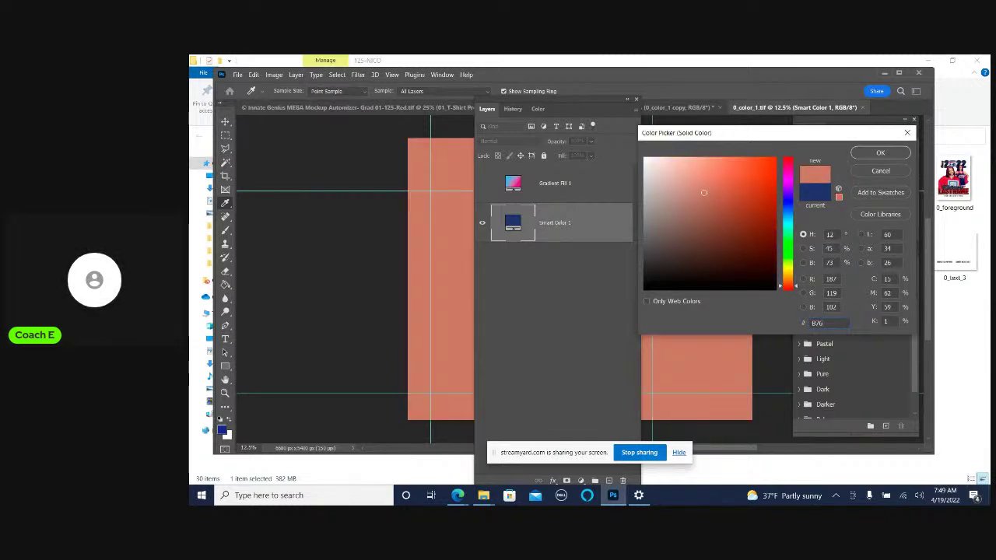
text(e79)
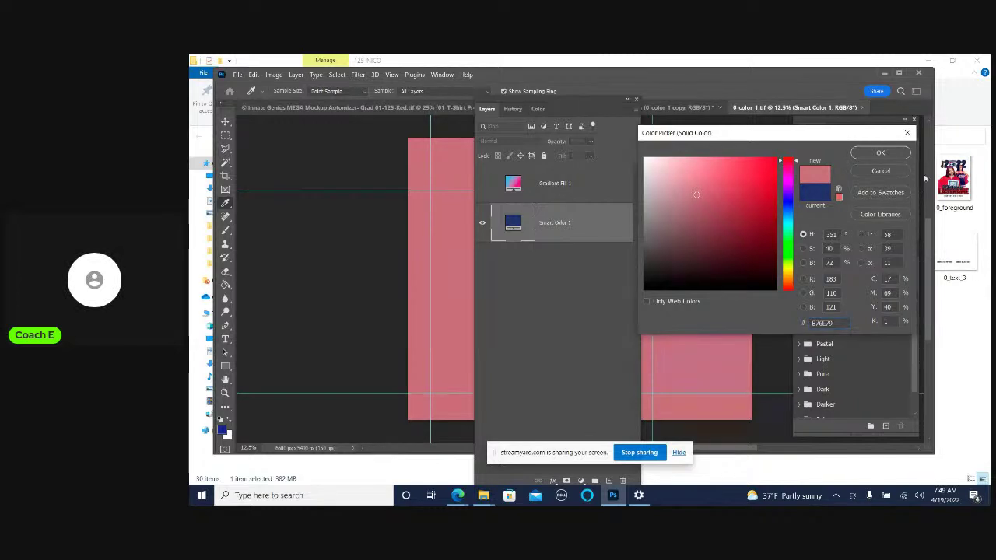
click(887, 194)
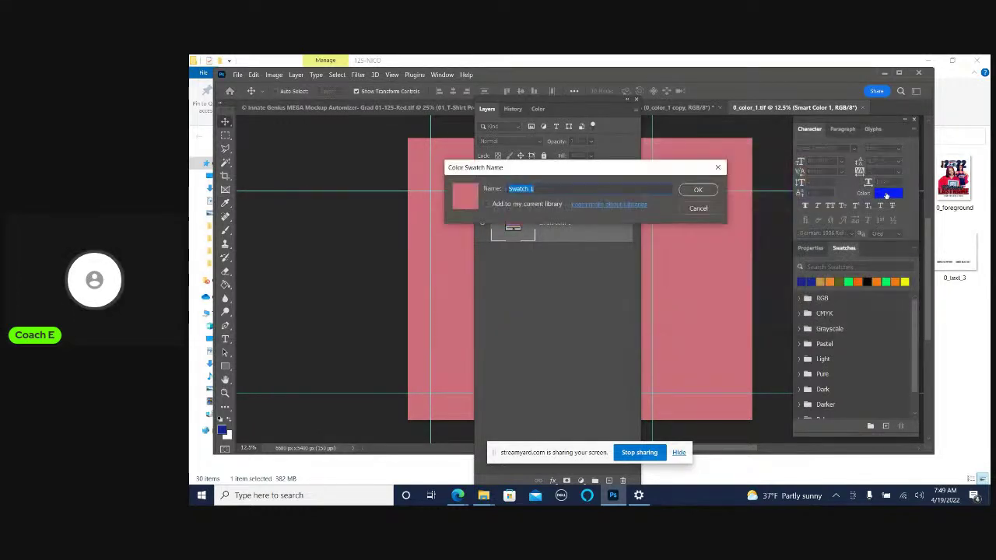
click(700, 190)
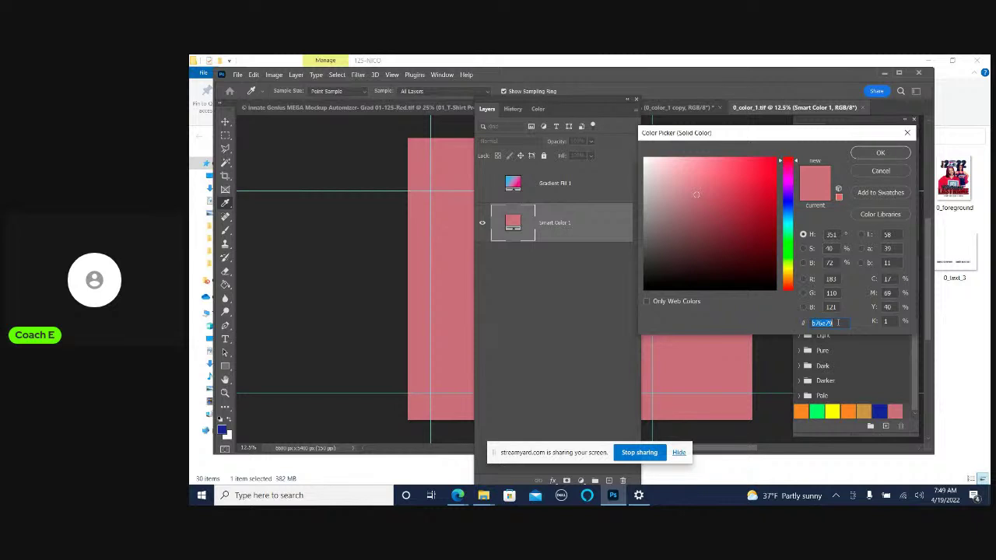
text(b)
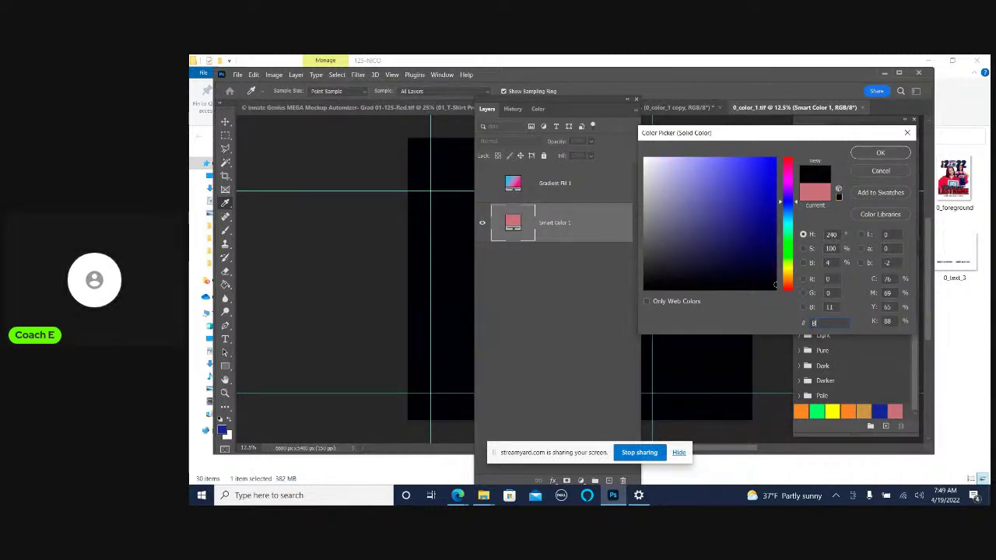
text(0E)
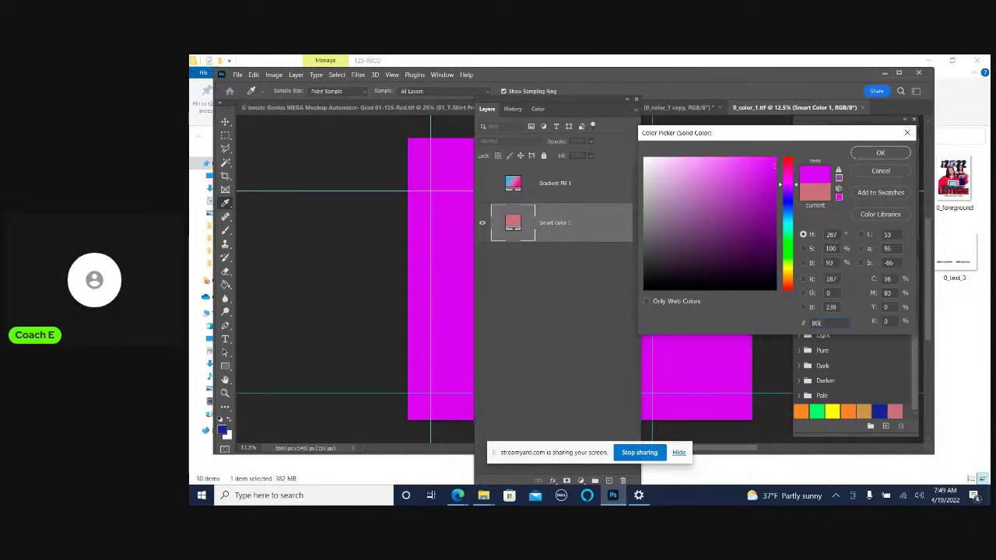
text(0E6)
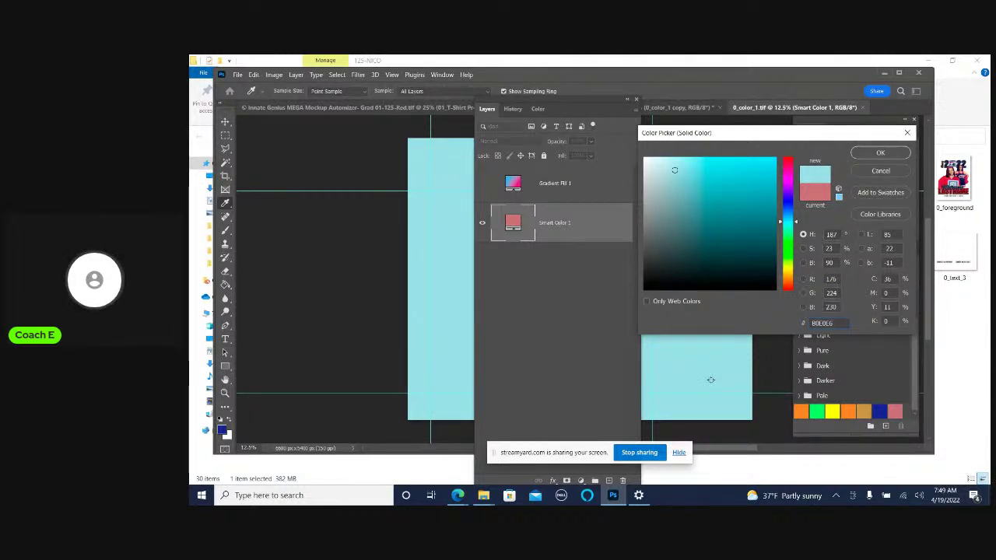
click(868, 194)
text(2)
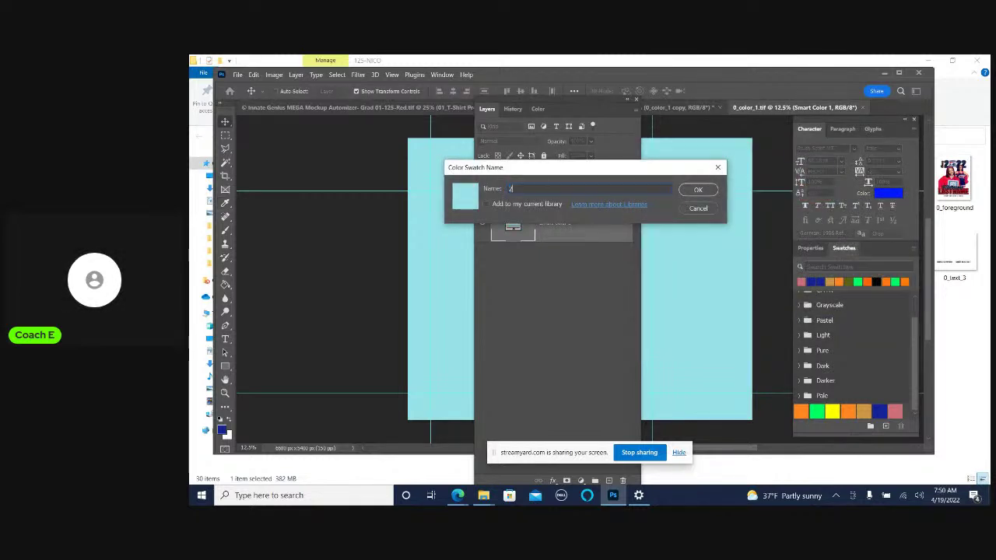
click(698, 189)
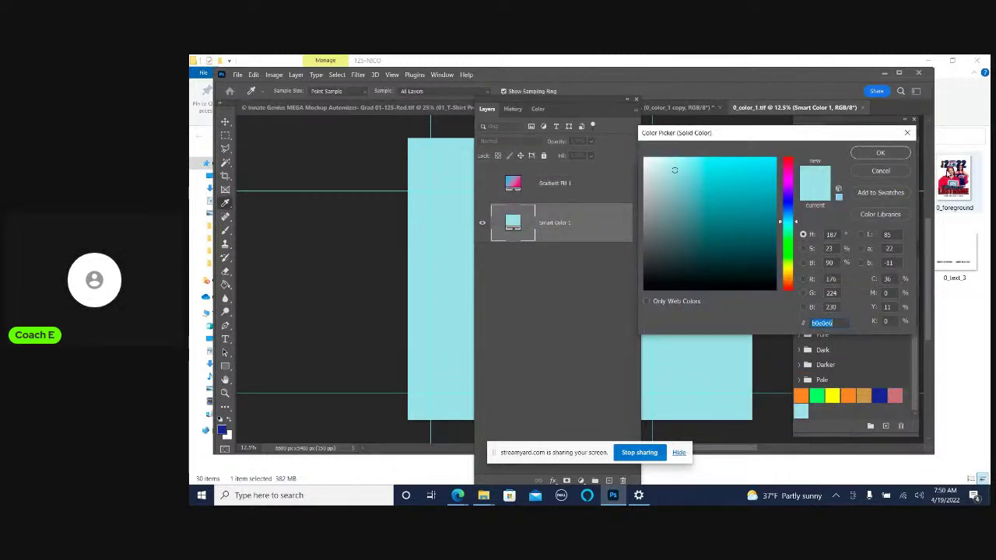
Fill Smart Color 1 with the light teal swatch, then save and close 0_color_1
click(881, 172)
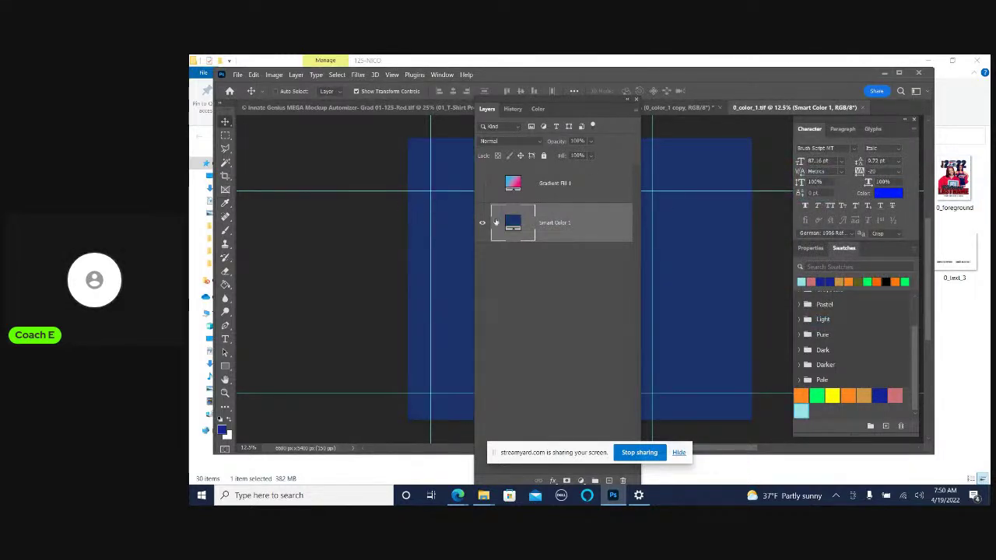
double_click(513, 223)
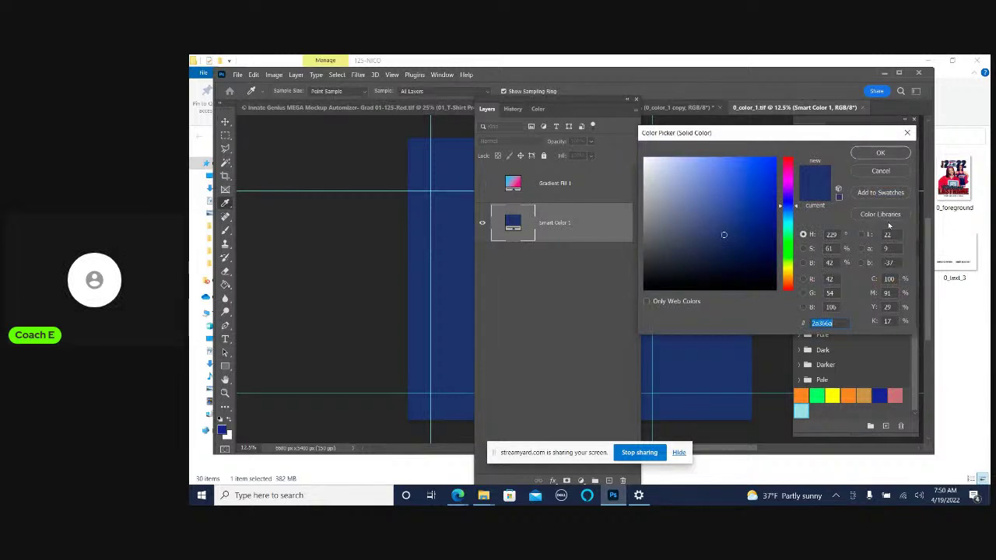
click(802, 411)
click(865, 153)
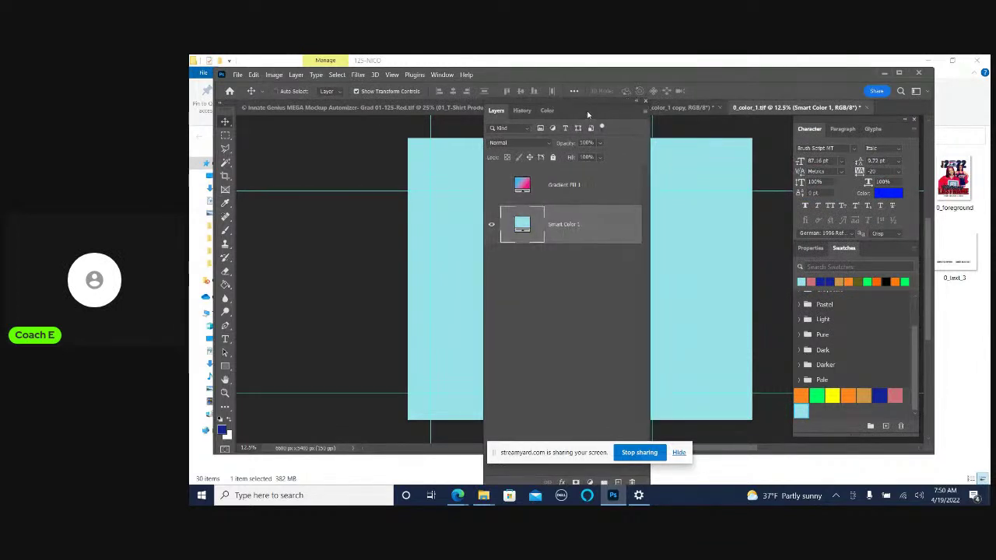
key(F7)
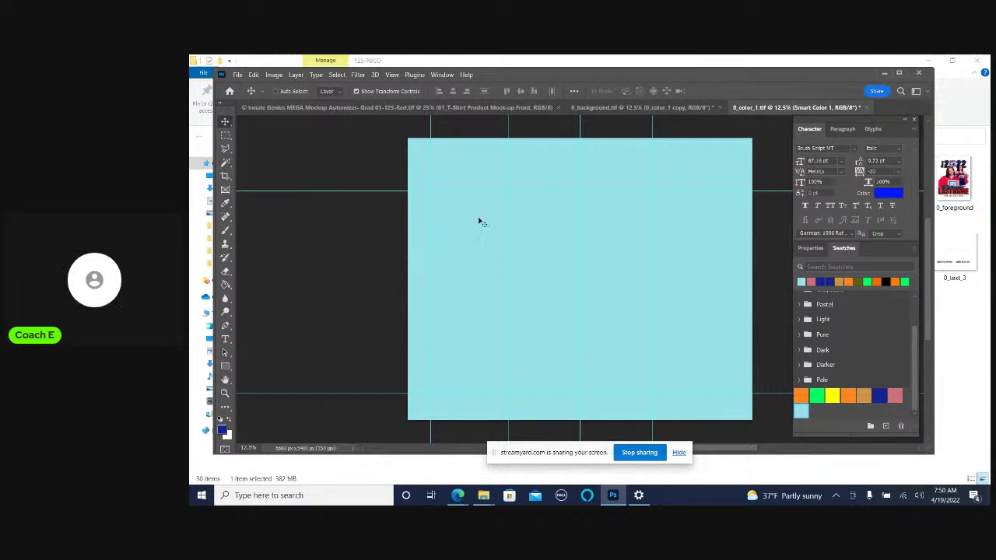
click(865, 108)
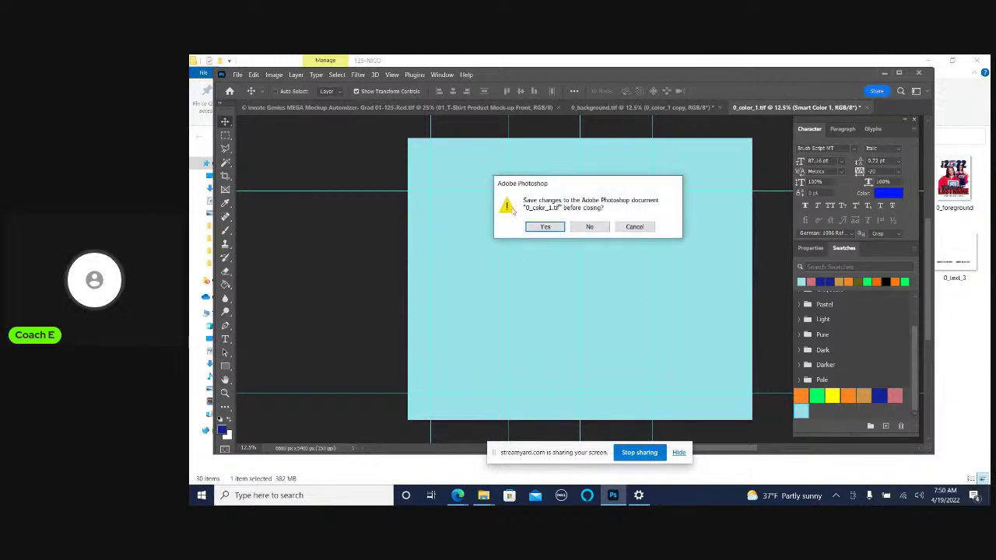
click(546, 227)
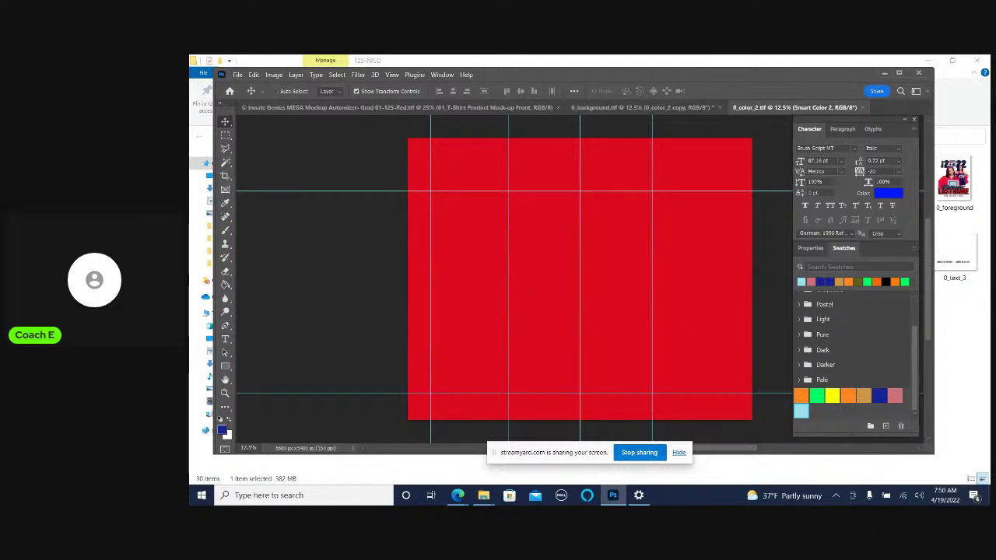
Set the Smart Color 2 fill to rose b76e79
key(F7)
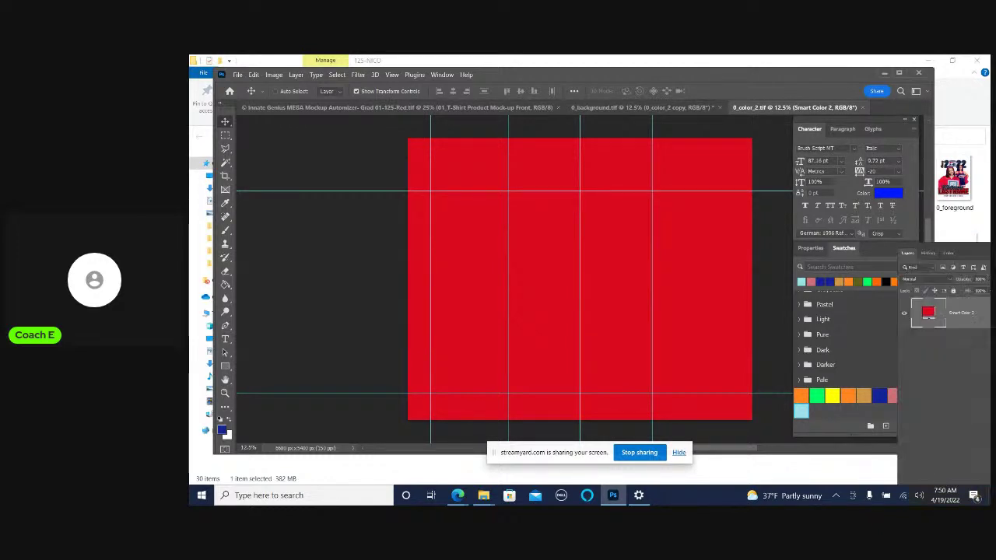
drag(933, 208, 596, 206)
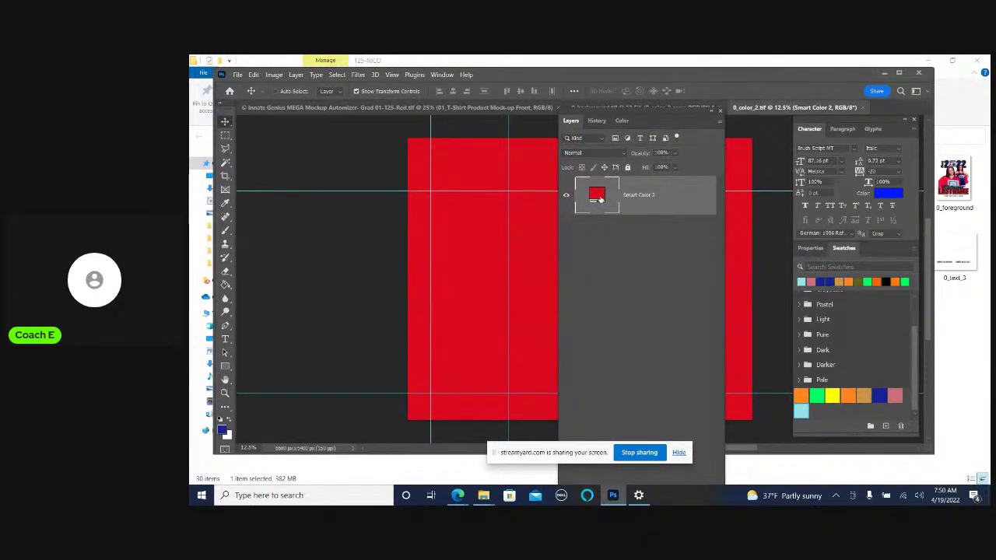
double_click(599, 200)
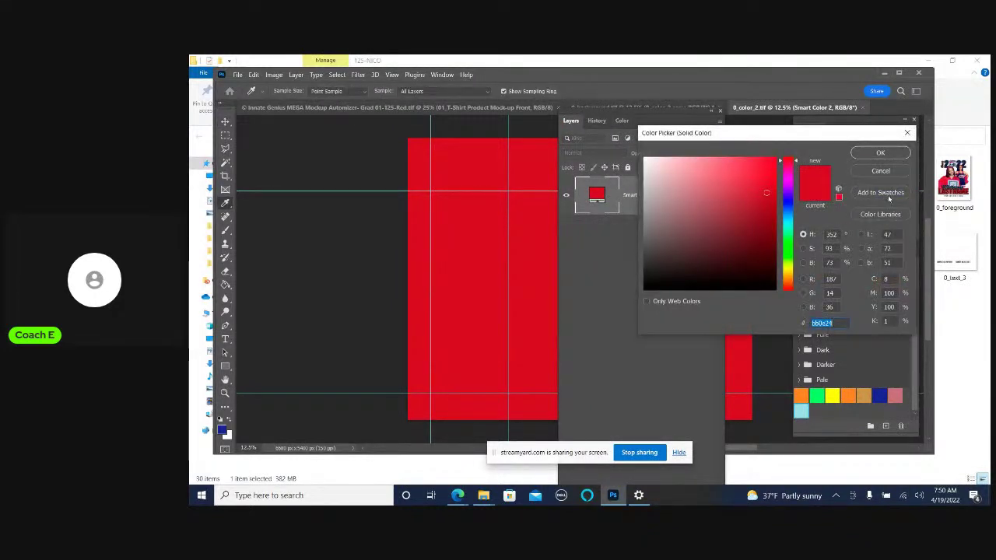
text(b76e79)
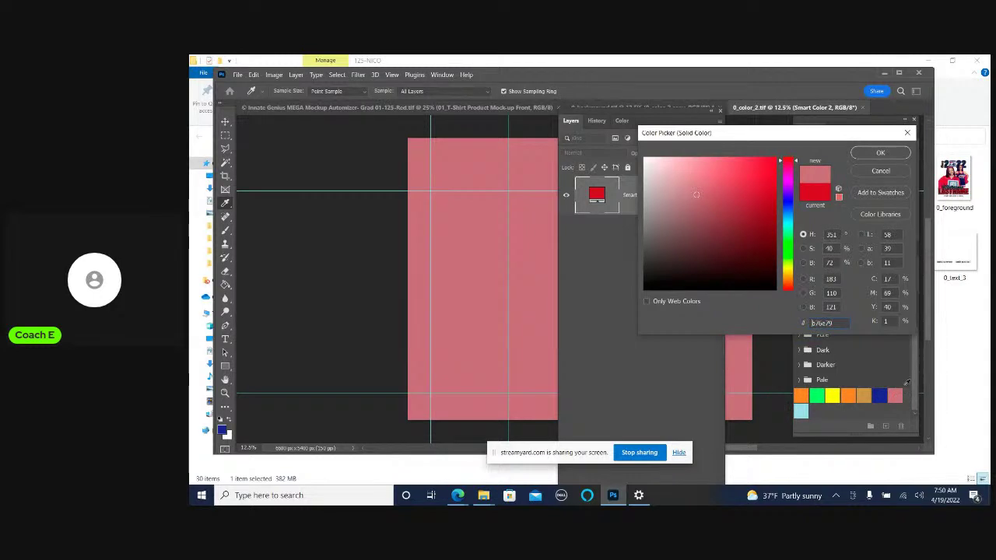
click(879, 152)
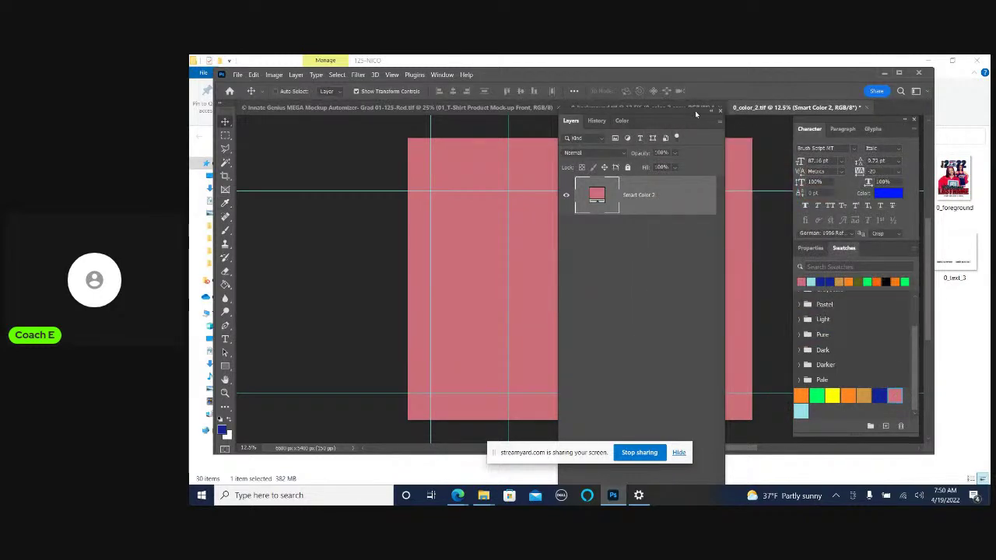
Float and enlarge the Layers panel, then save and close 0_color_2.tif
drag(694, 110, 905, 130)
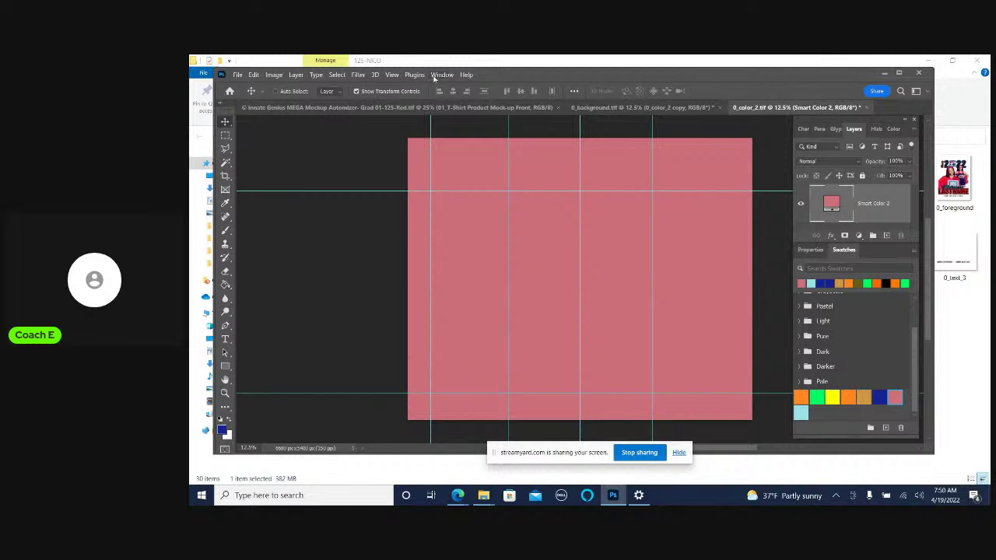
click(253, 75)
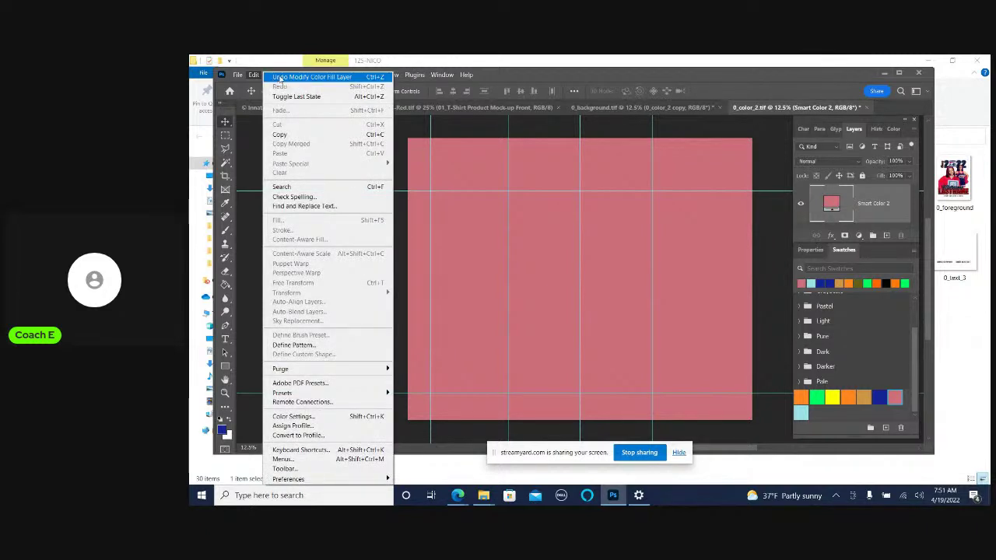
drag(855, 129, 782, 123)
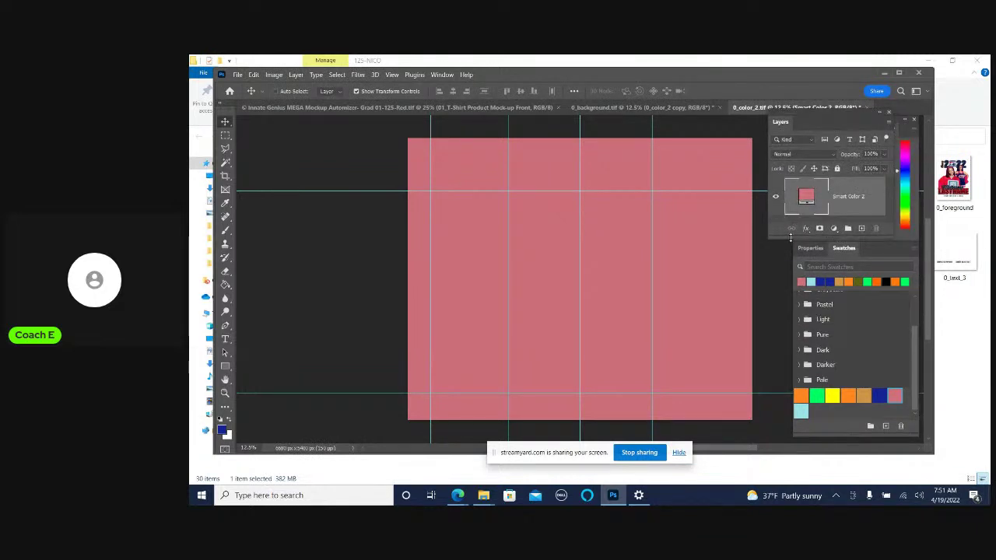
drag(790, 237, 802, 430)
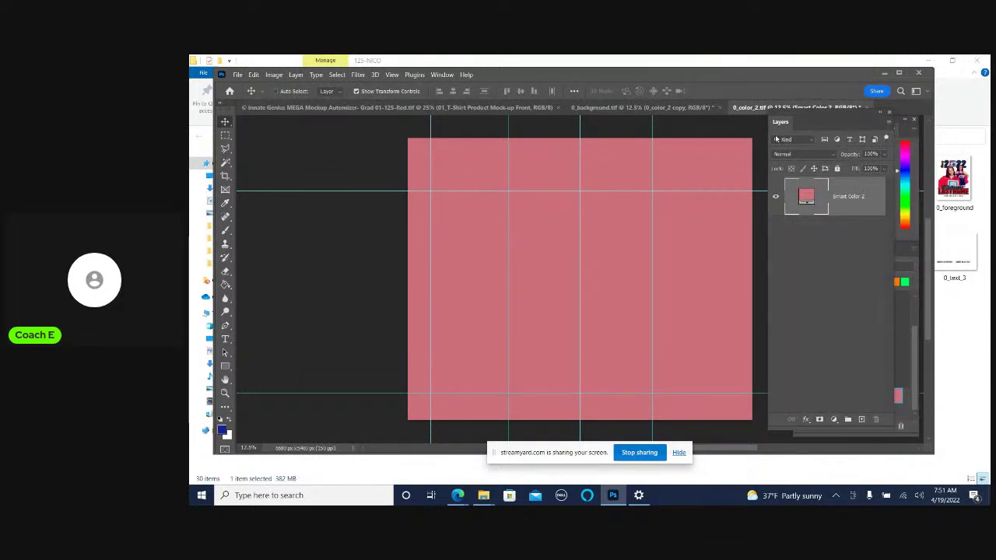
click(863, 108)
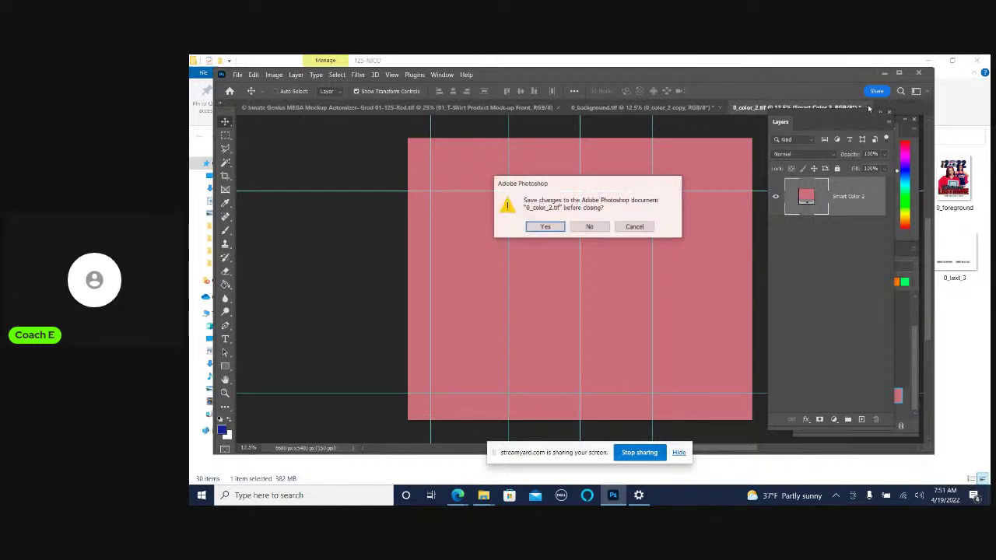
click(545, 227)
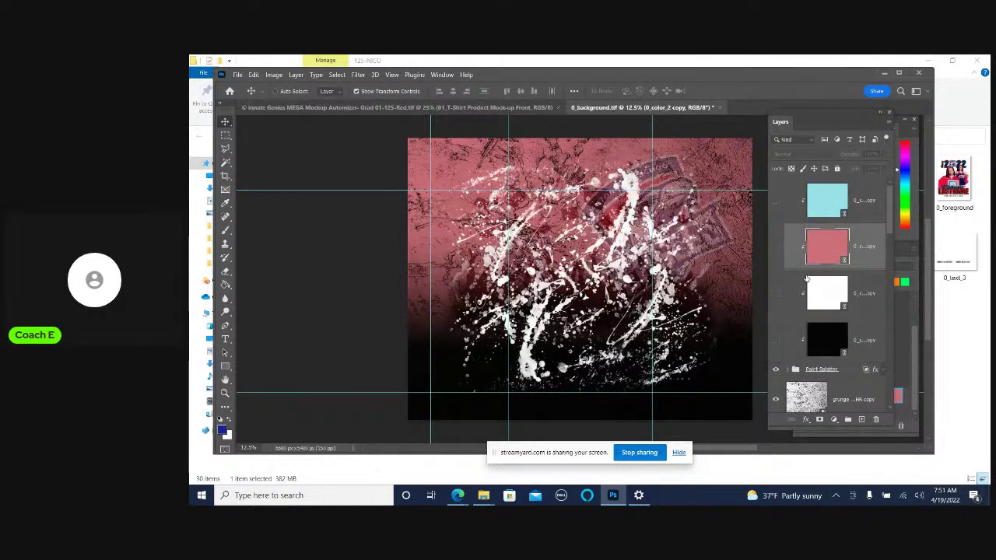
Hide the dark gradient Layer 3 after checking the black 0_color_4 layer
scroll(806, 280, down, 2)
scroll(807, 319, down, 4)
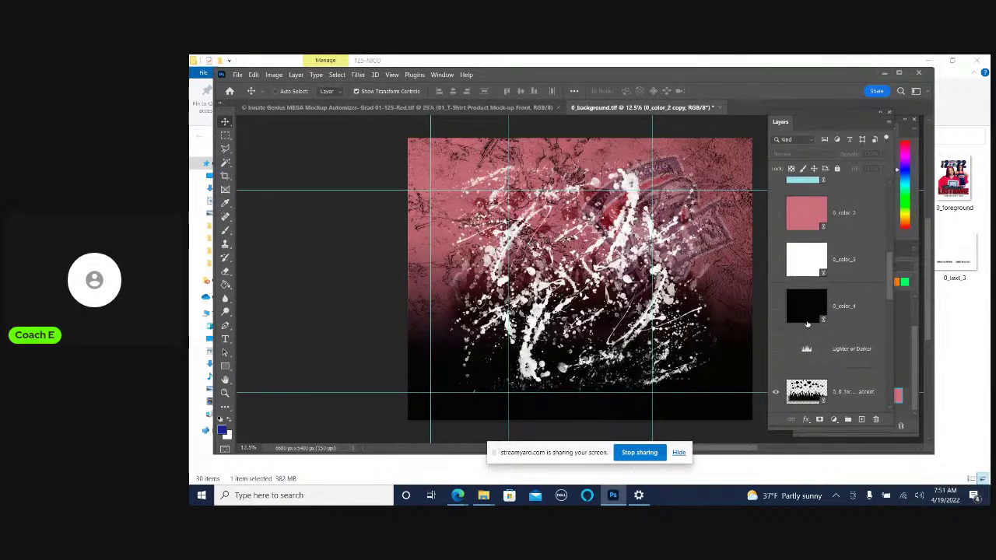
click(772, 308)
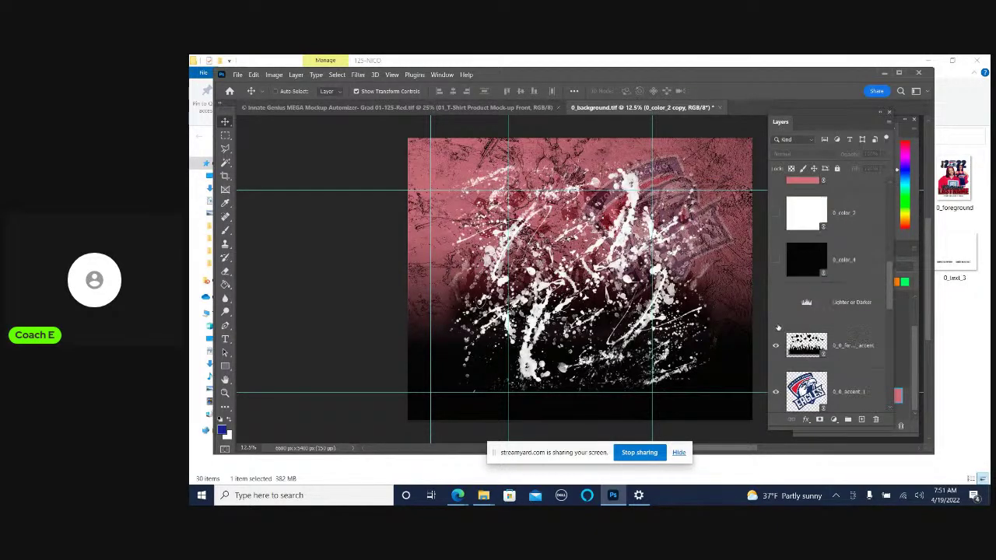
click(776, 345)
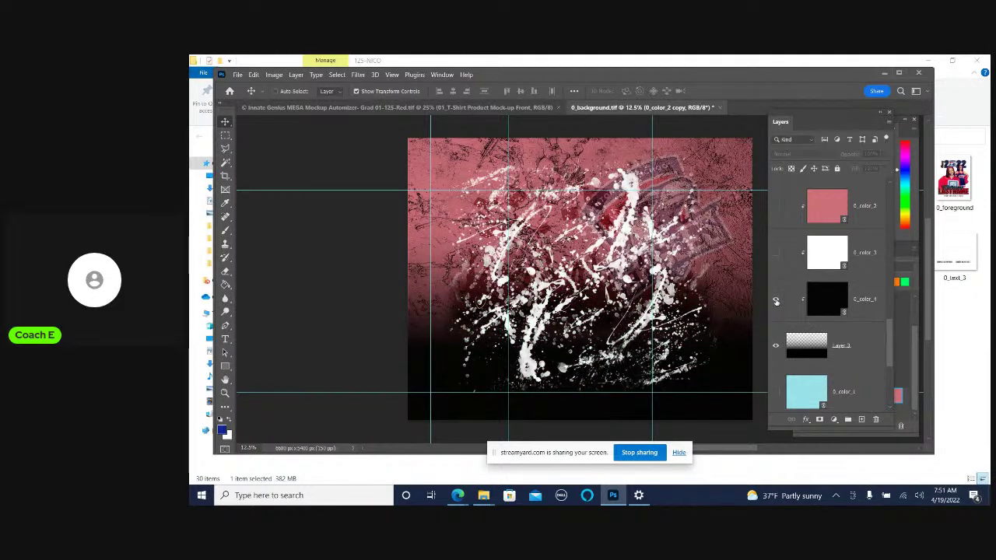
click(775, 345)
Show the teal 0_color_1 layer and open the 0_0_accent_1 school logo smart object
scroll(778, 326, up, 2)
scroll(778, 319, up, 1)
scroll(781, 307, up, 1)
click(776, 299)
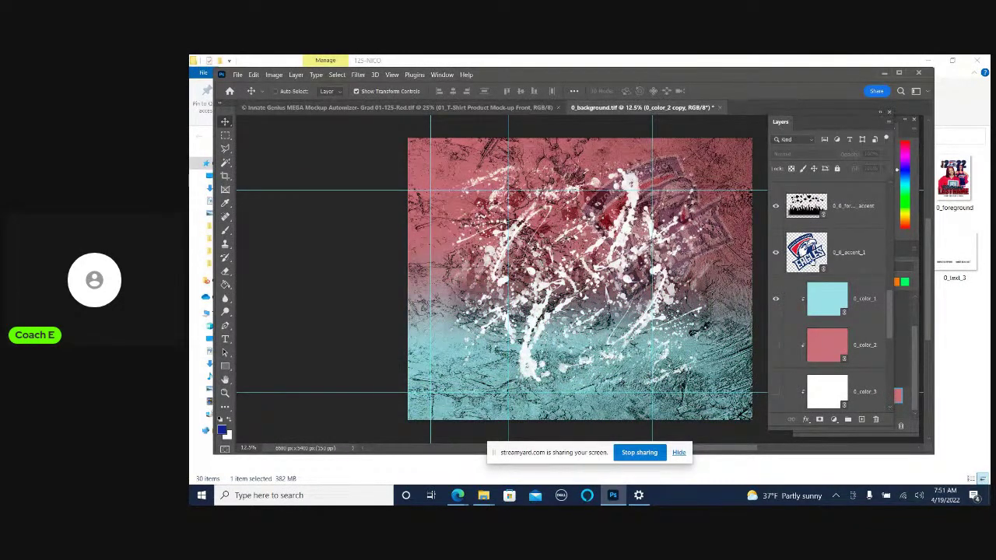
click(823, 268)
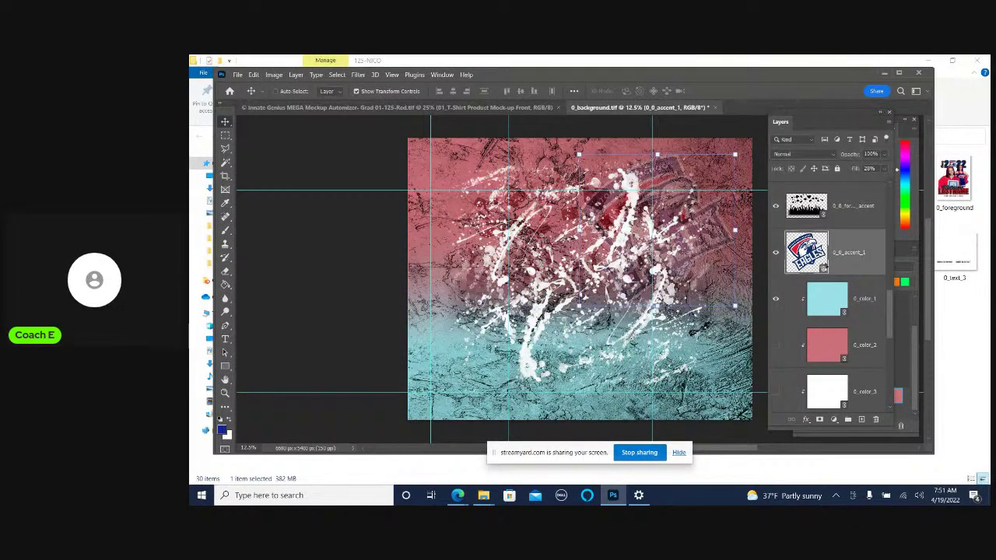
double_click(823, 265)
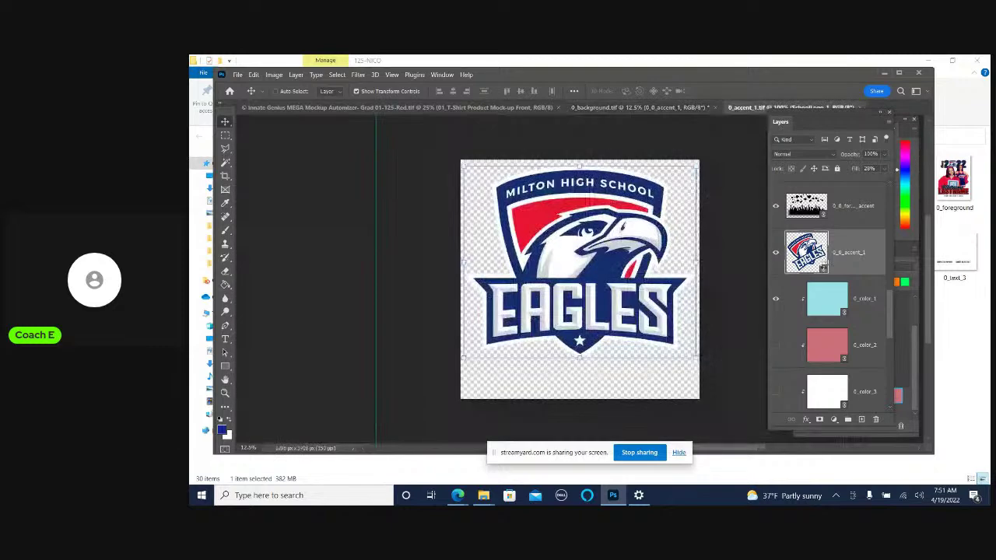
click(237, 75)
click(260, 272)
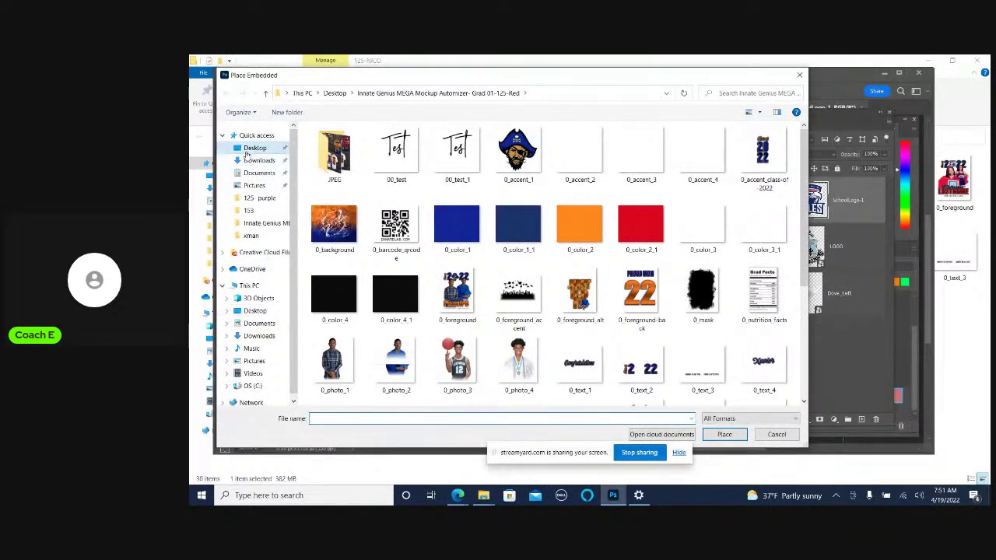
click(250, 148)
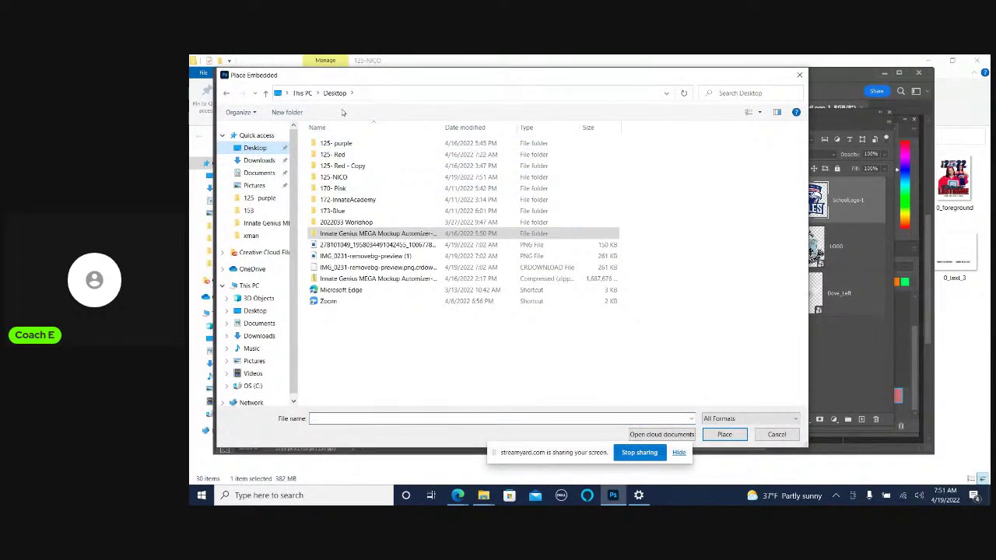
click(347, 268)
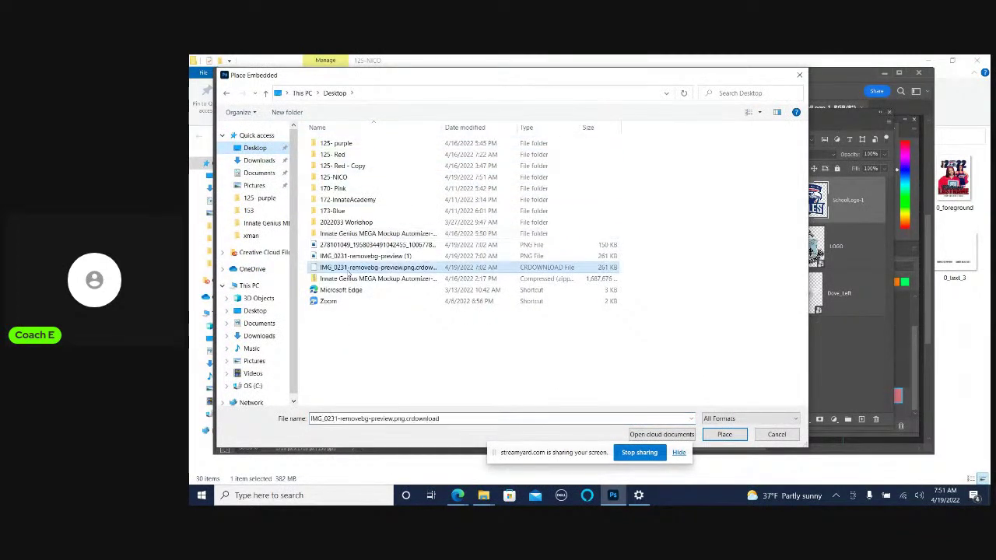
click(723, 434)
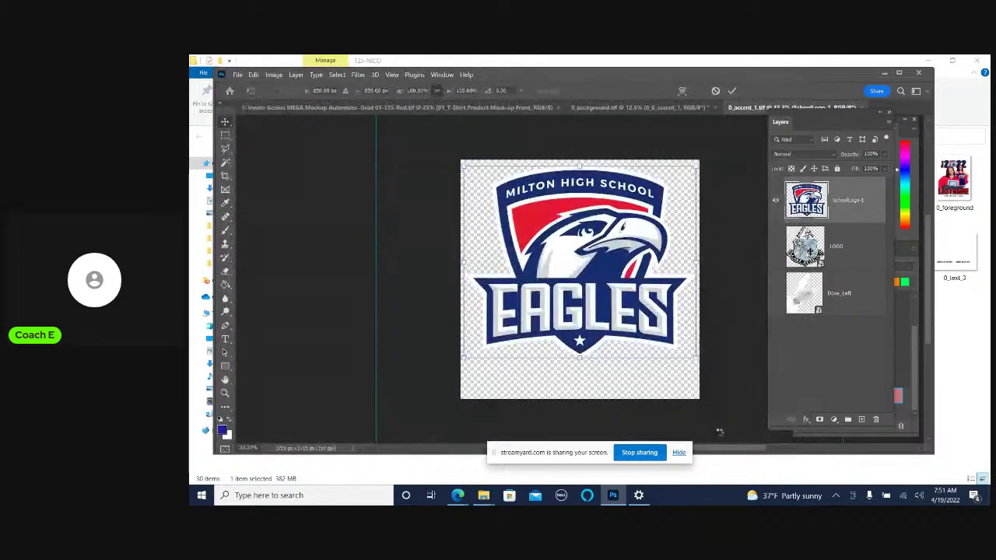
click(717, 91)
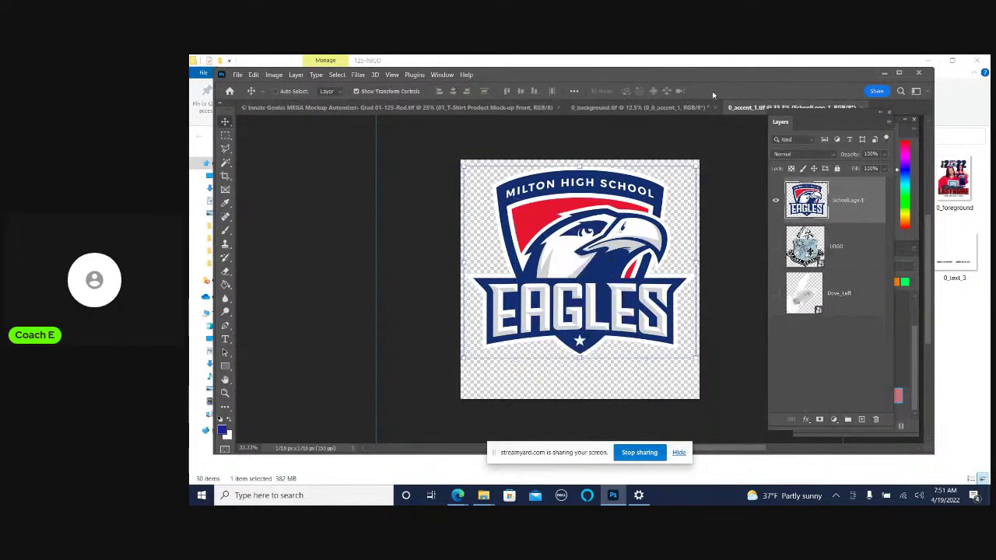
click(244, 75)
click(245, 273)
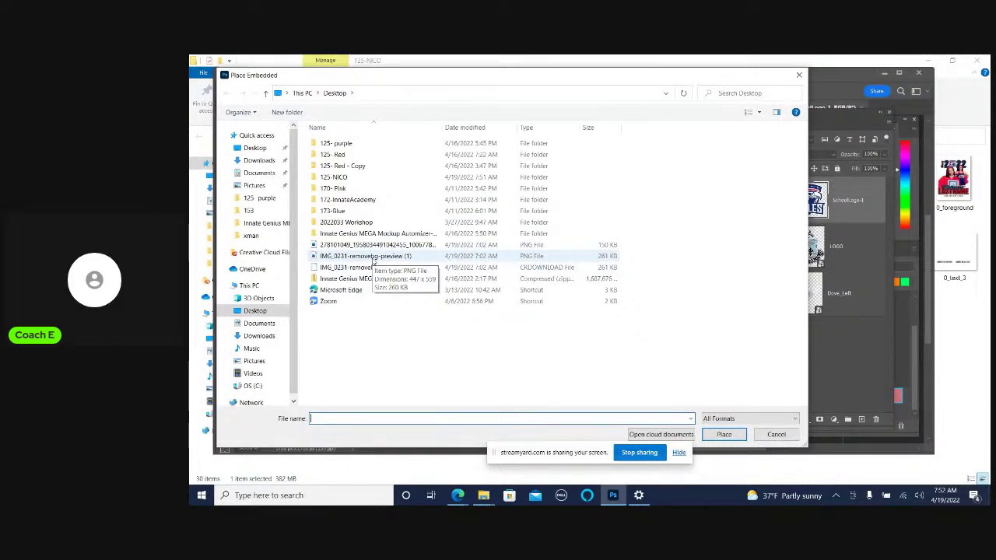
click(379, 246)
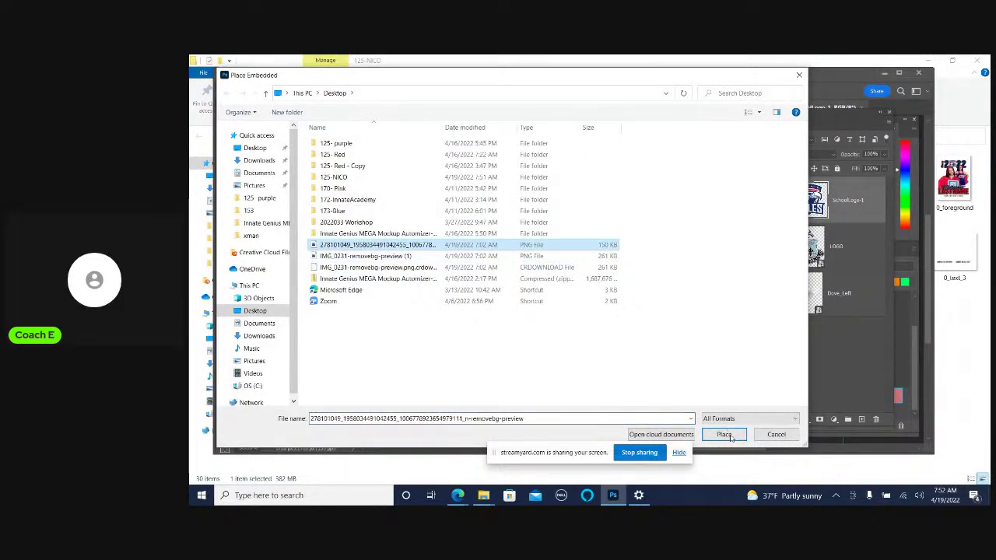
click(723, 434)
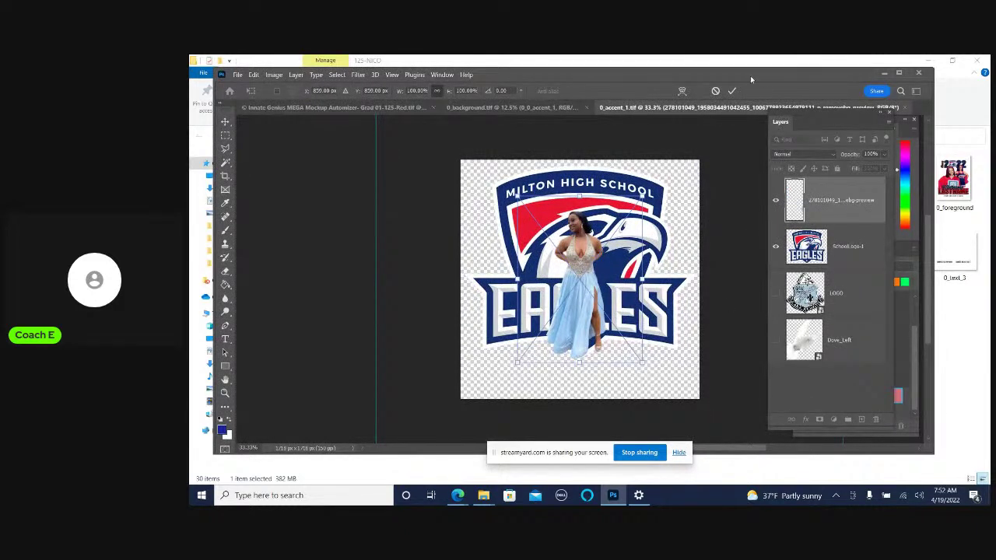
click(715, 90)
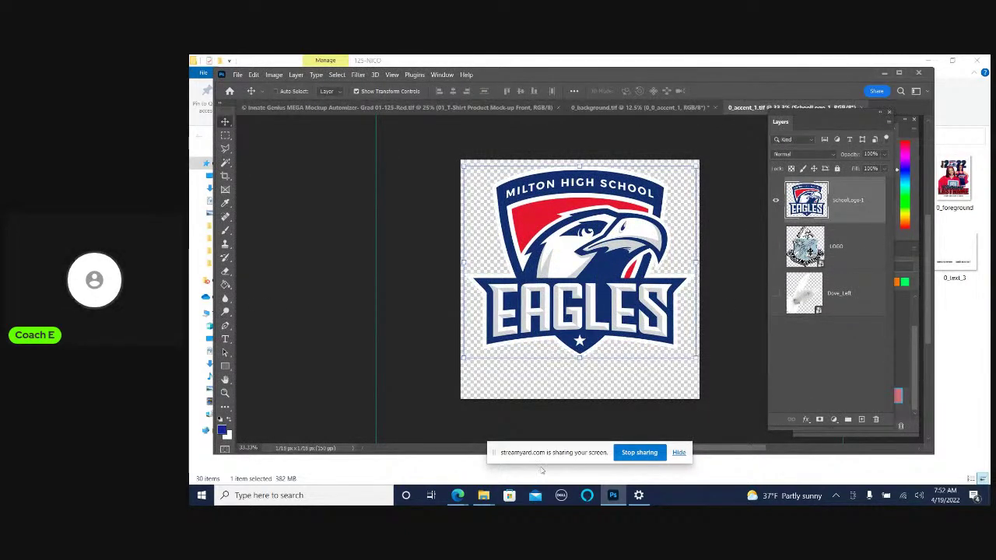
mouse_move(483, 496)
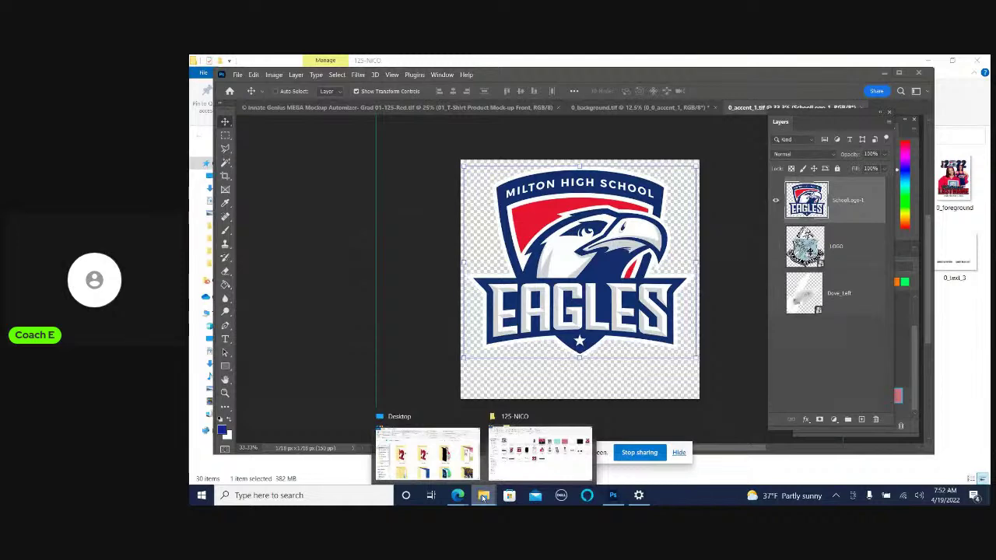
Show the Desktop folder in Explorer, then minimize Explorer and Photoshop to reveal the desktop
click(550, 437)
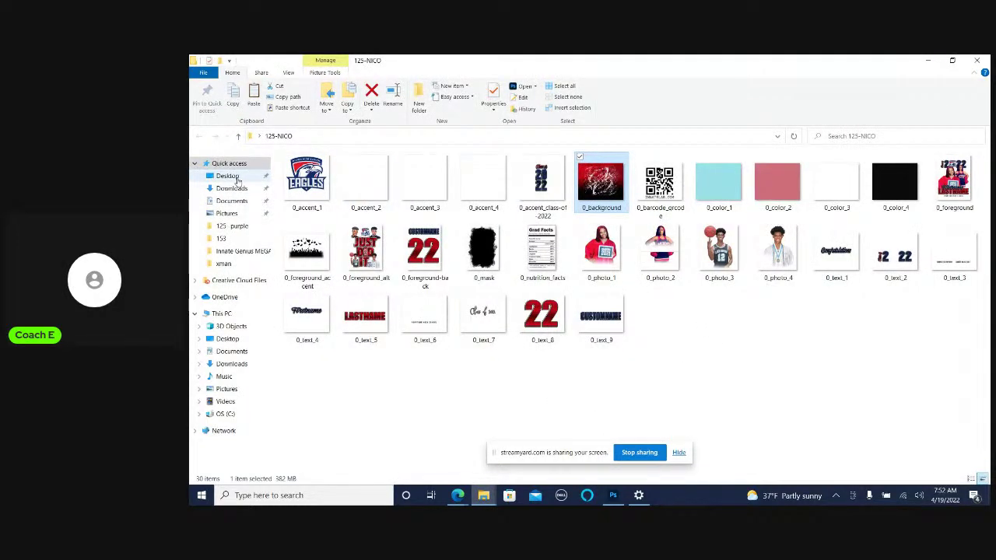
click(227, 176)
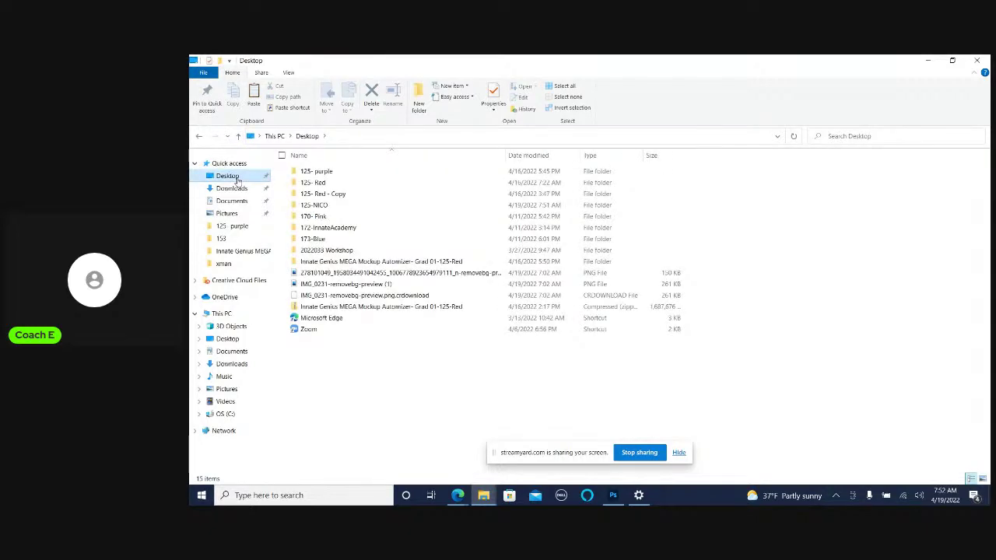
click(926, 60)
click(884, 72)
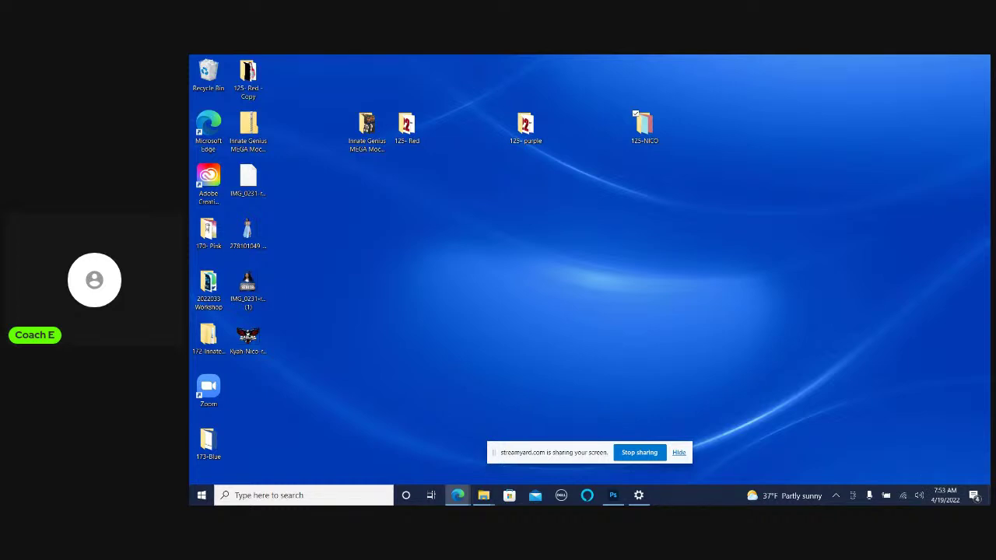
Place the new background-removed eagle logo PNG from the Desktop as an embedded image
click(613, 495)
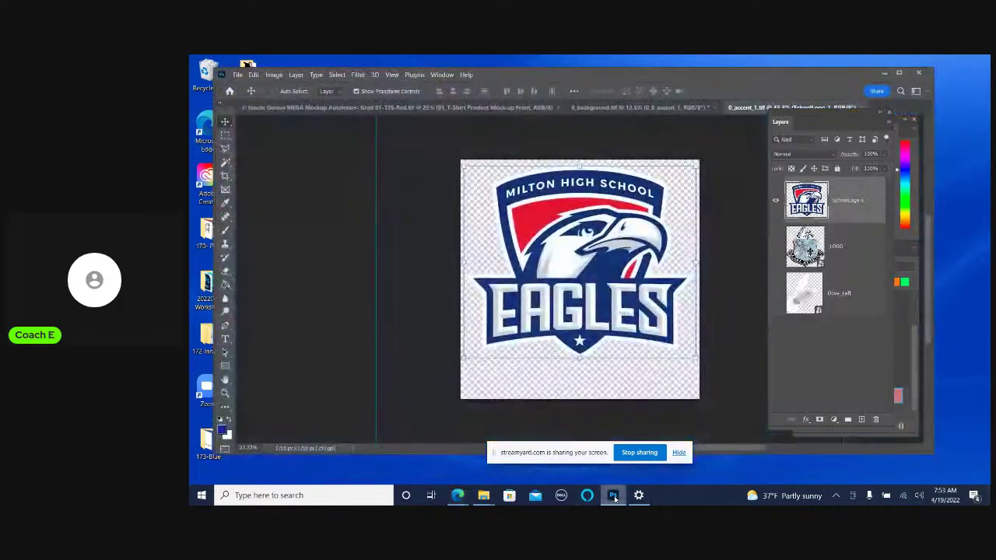
click(238, 74)
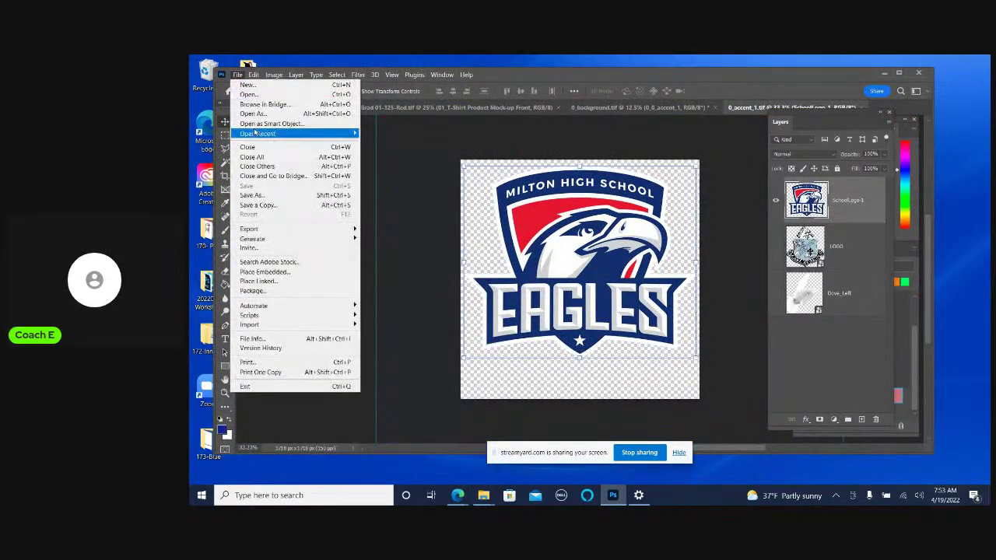
click(256, 271)
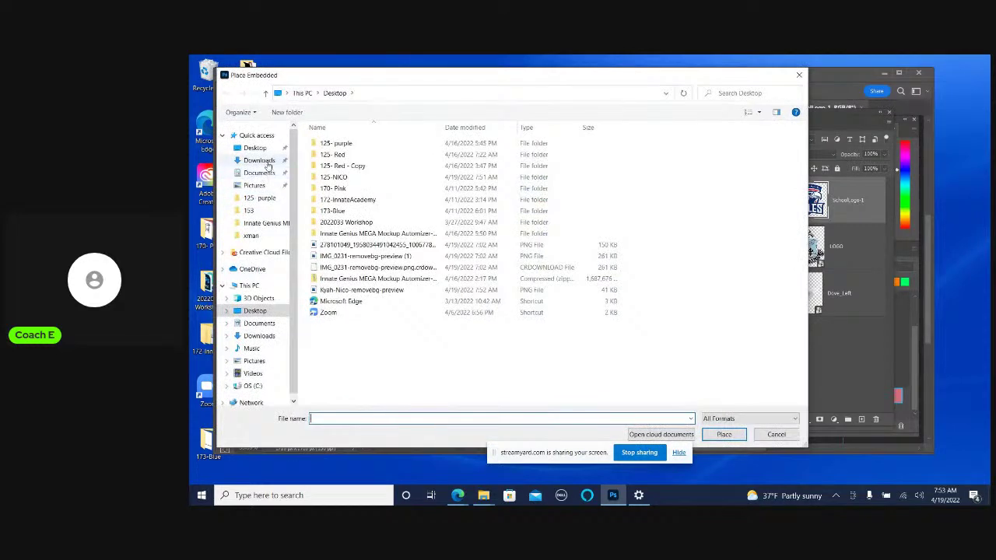
click(264, 161)
click(264, 148)
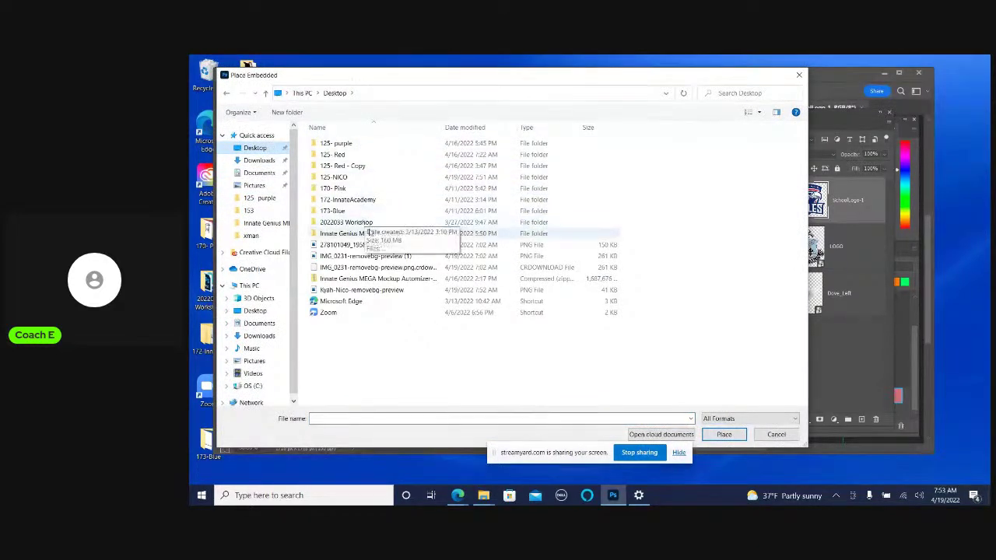
click(358, 289)
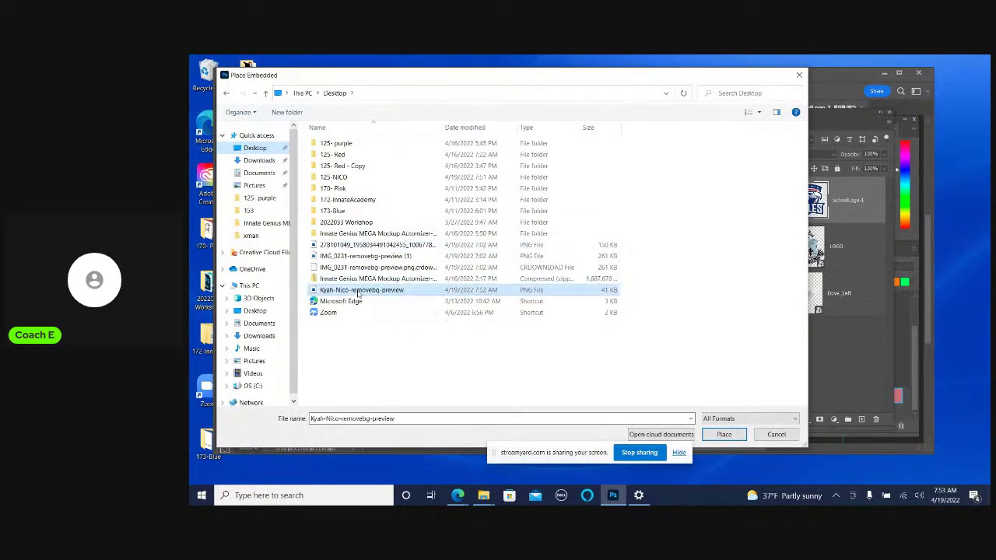
click(736, 438)
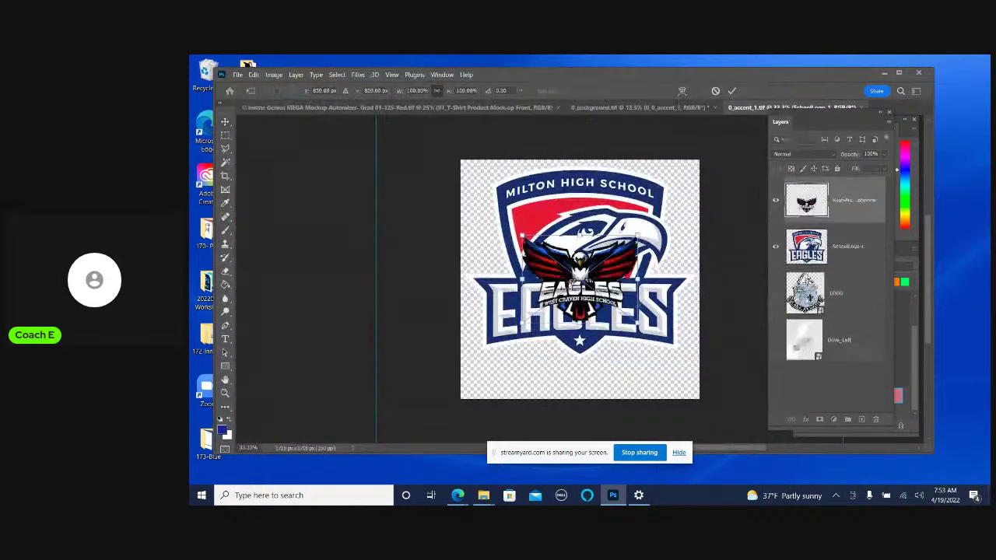
Enlarge the eagle logo over the old one, hide the Milton High School logo, and close the document
drag(580, 235, 579, 165)
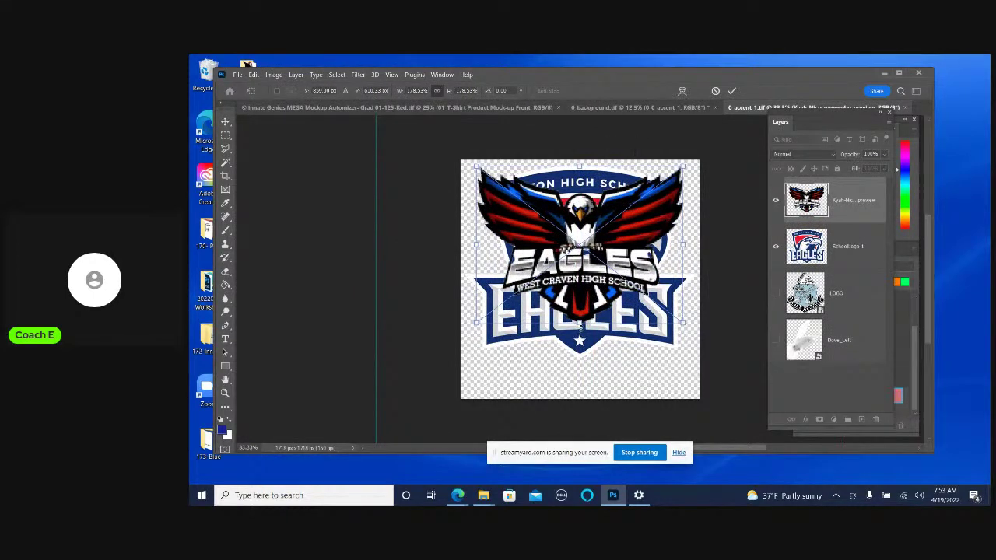
drag(581, 325, 581, 315)
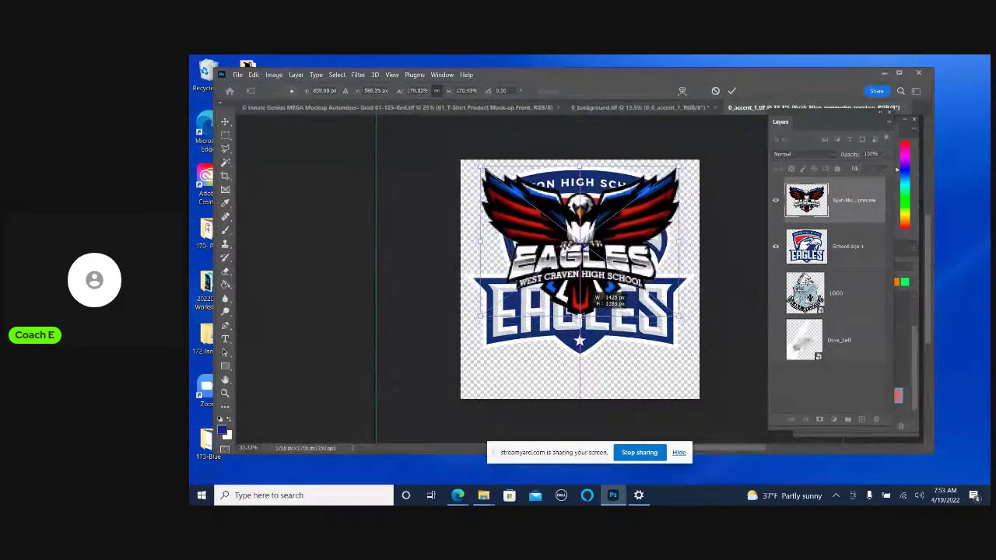
click(731, 90)
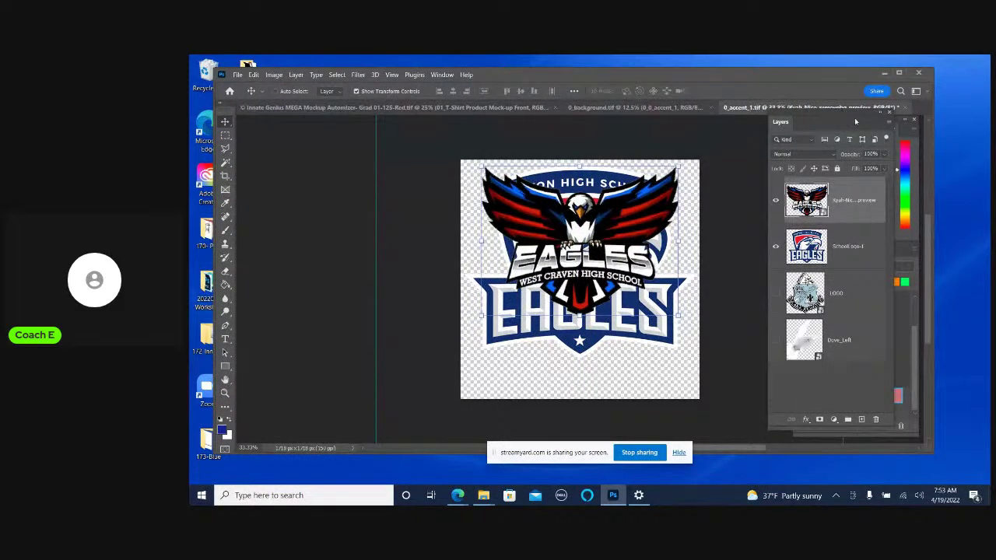
click(776, 247)
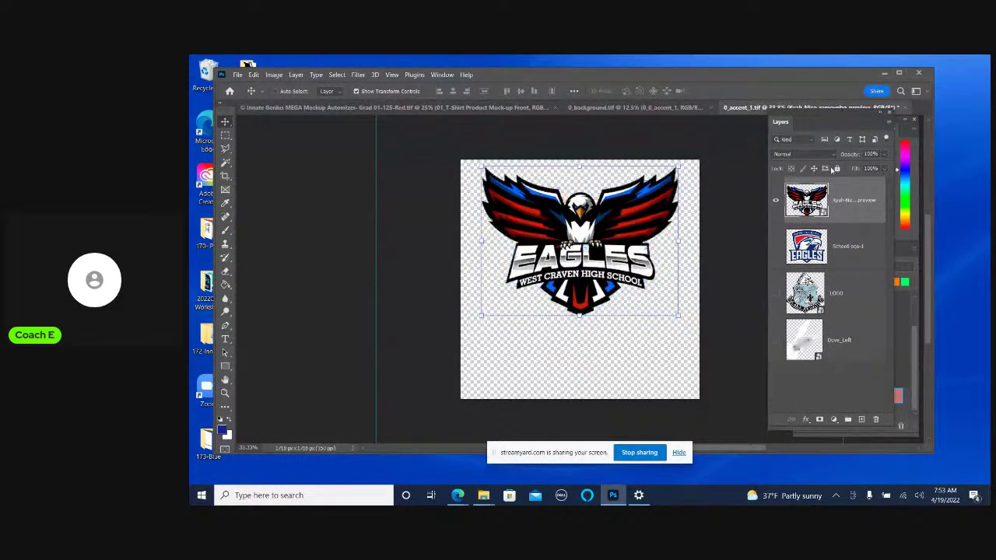
click(903, 108)
Save the updated logo file, then save and close 0_background.tif
click(544, 226)
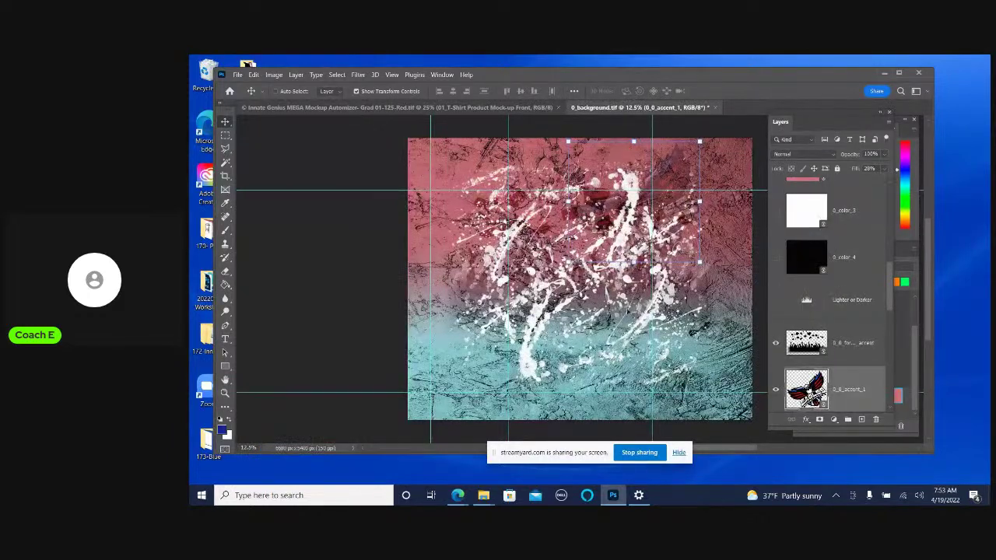
scroll(802, 274, down, 2)
scroll(825, 295, down, 2)
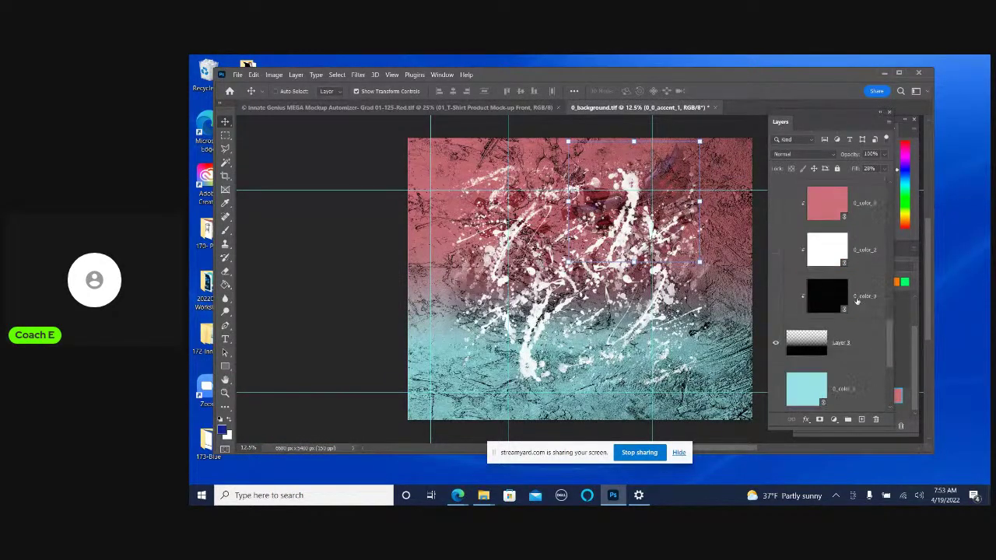
scroll(855, 315, down, 2)
scroll(855, 319, down, 2)
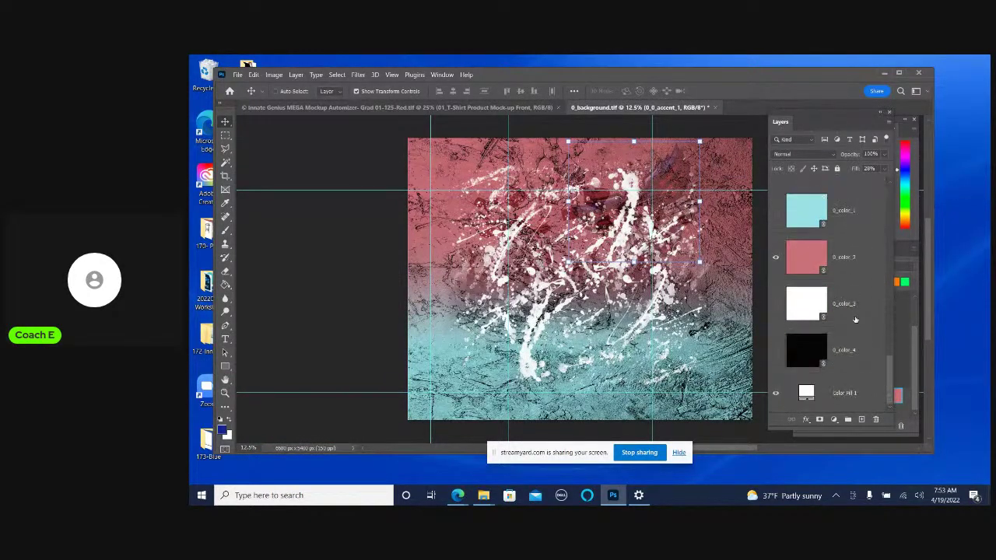
click(714, 108)
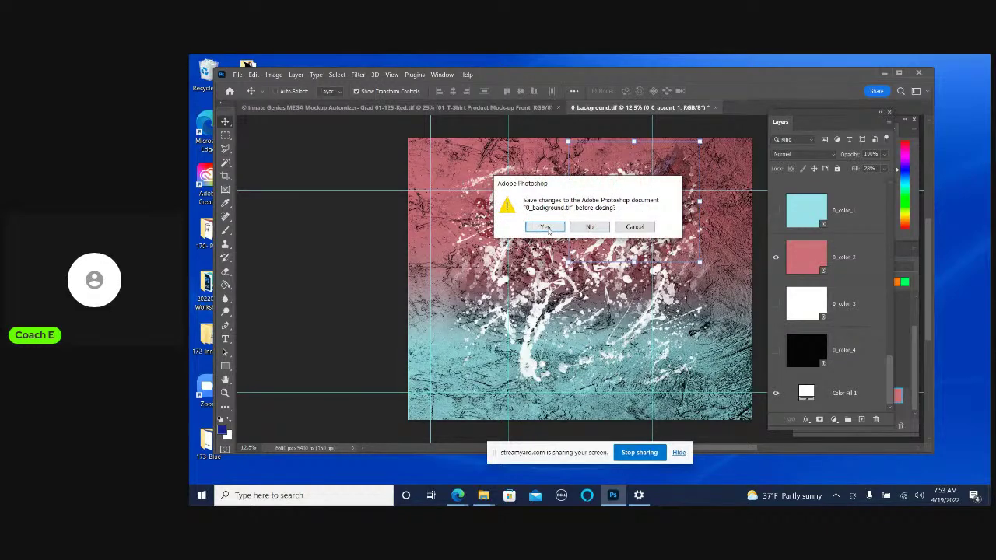
click(549, 229)
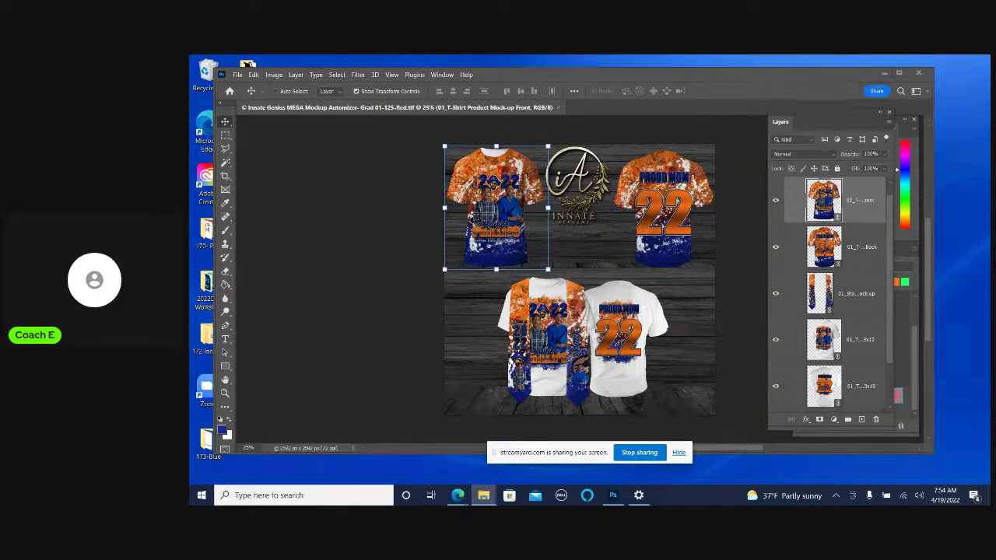
Open 0_accent_class-of-2022 from the 125-NICO folder with Photoshop, always using Photoshop for tif files
click(483, 494)
drag(778, 265, 730, 141)
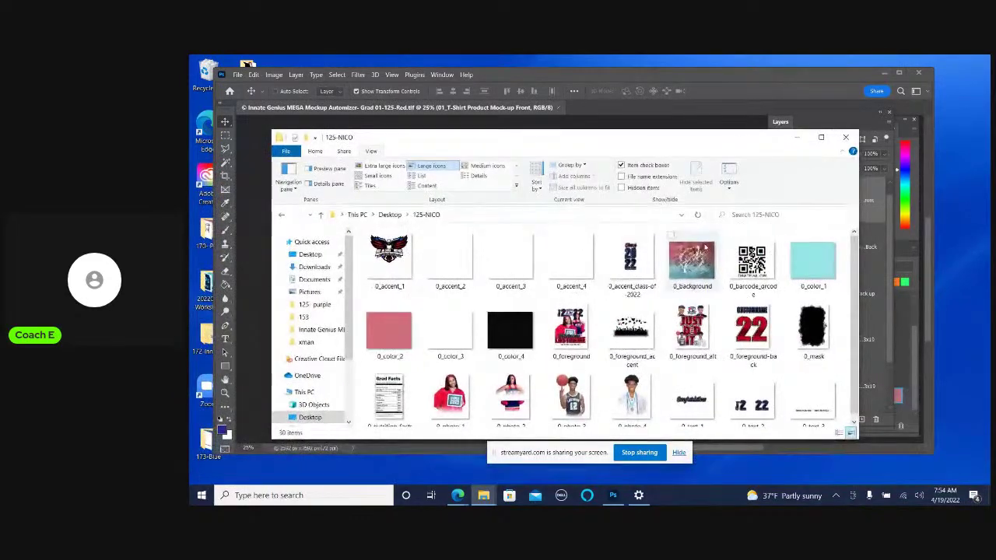
click(631, 265)
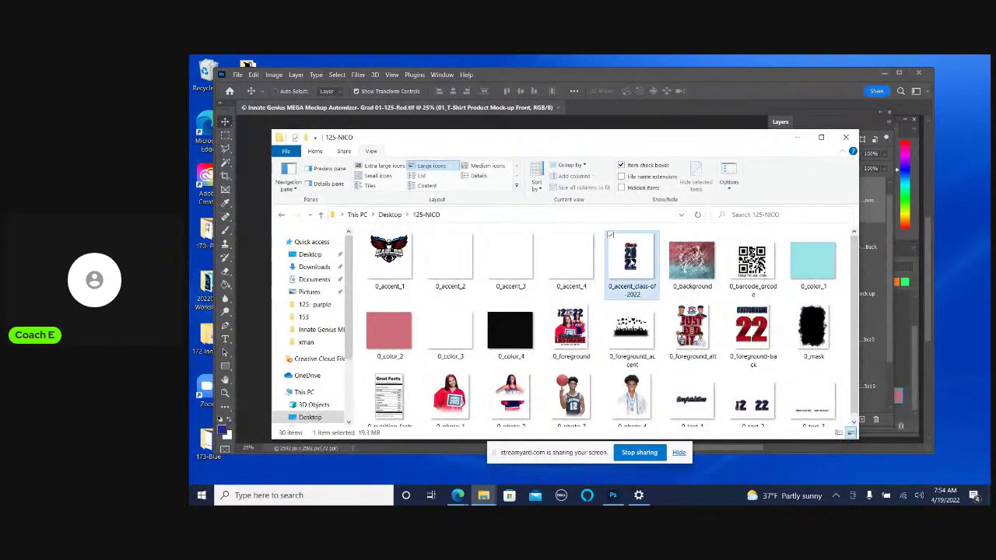
right_click(632, 264)
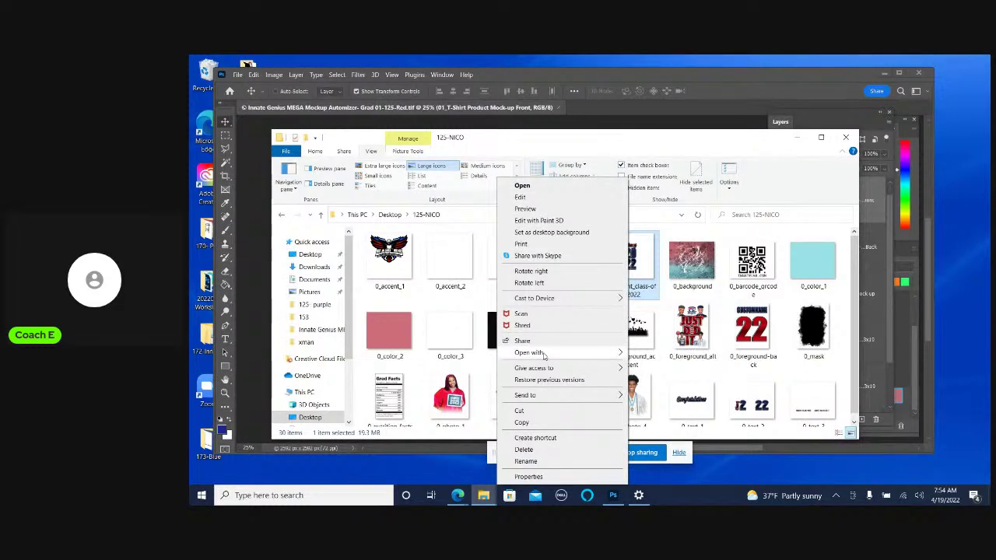
mouse_move(529, 353)
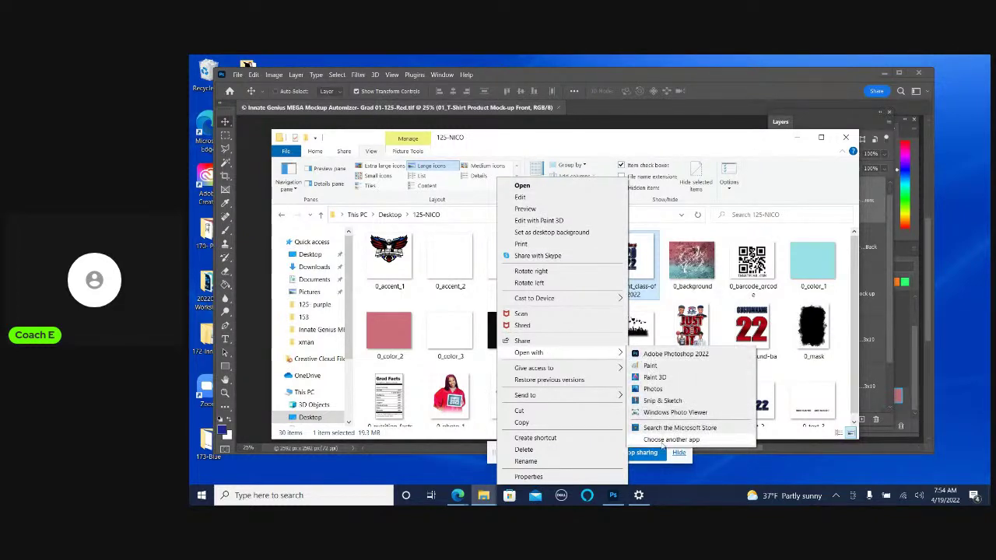
click(661, 441)
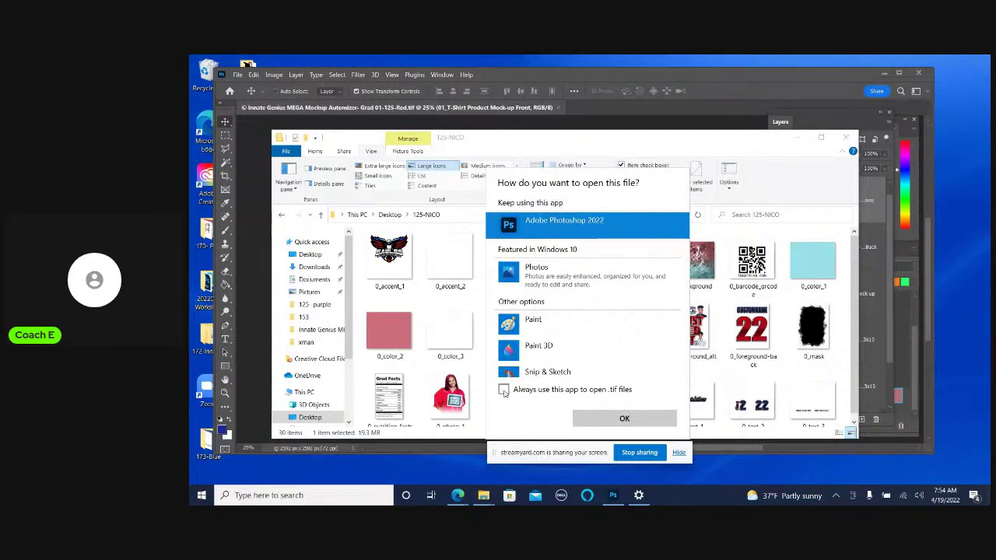
click(504, 390)
click(624, 417)
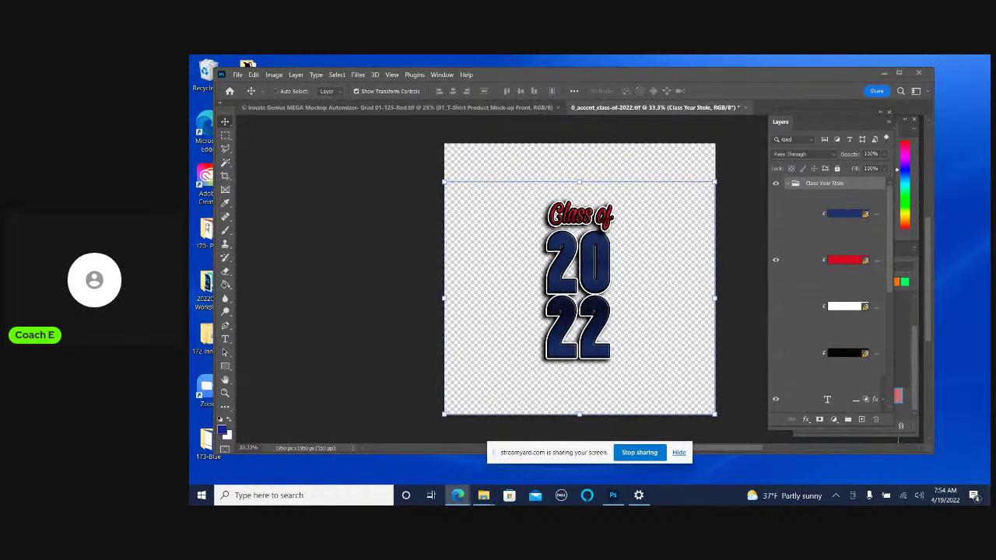
Run Update All Modified Content twice on the colour layer to turn Class of 2022 teal and rose
click(849, 218)
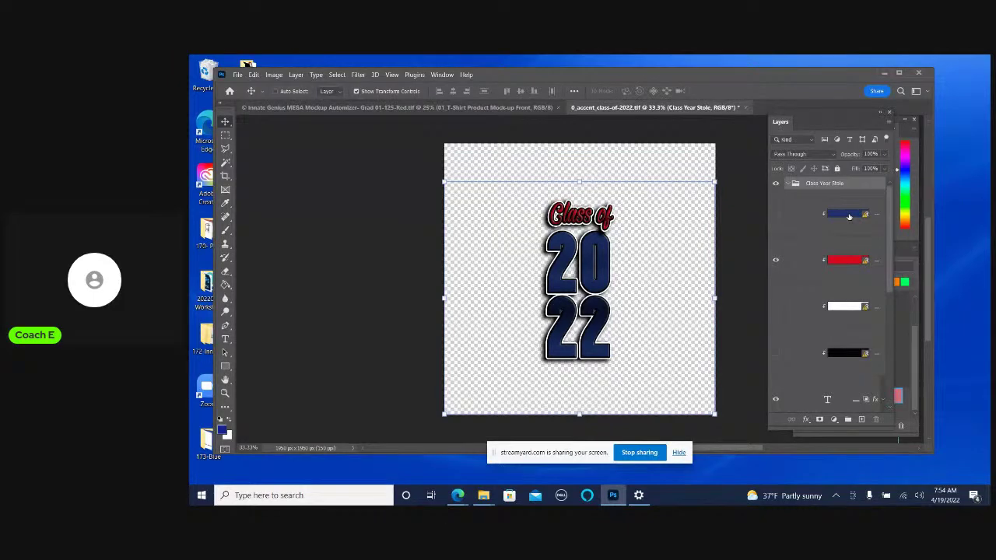
right_click(848, 215)
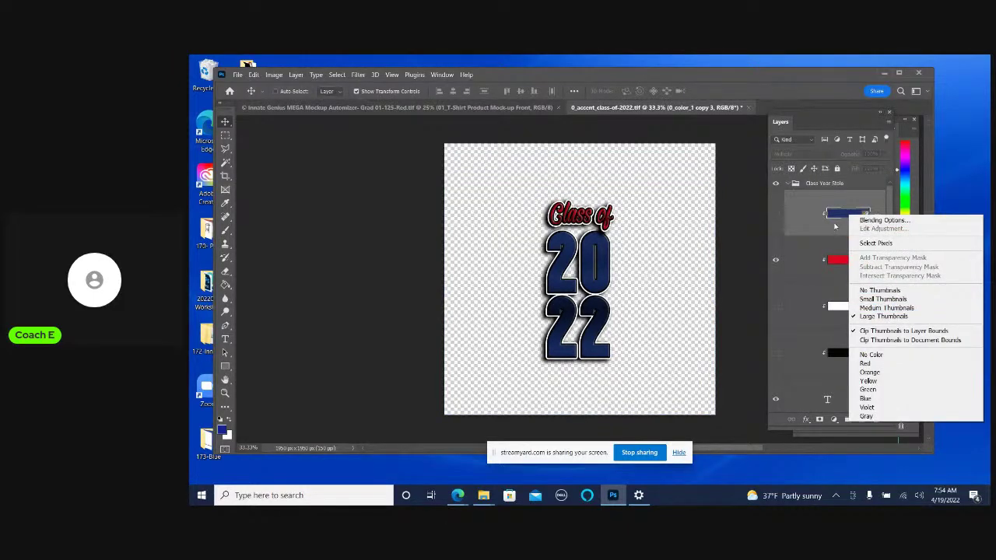
click(801, 218)
right_click(801, 218)
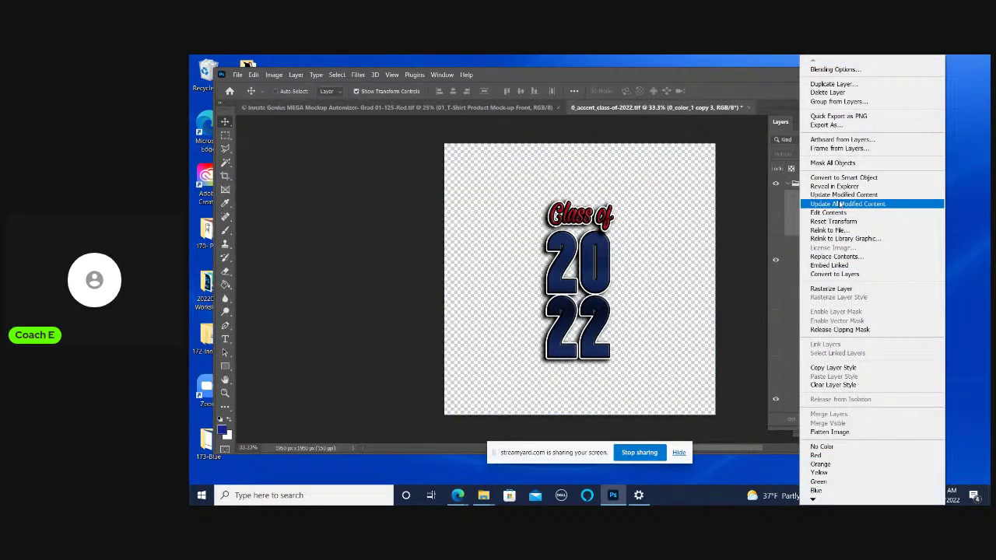
click(840, 204)
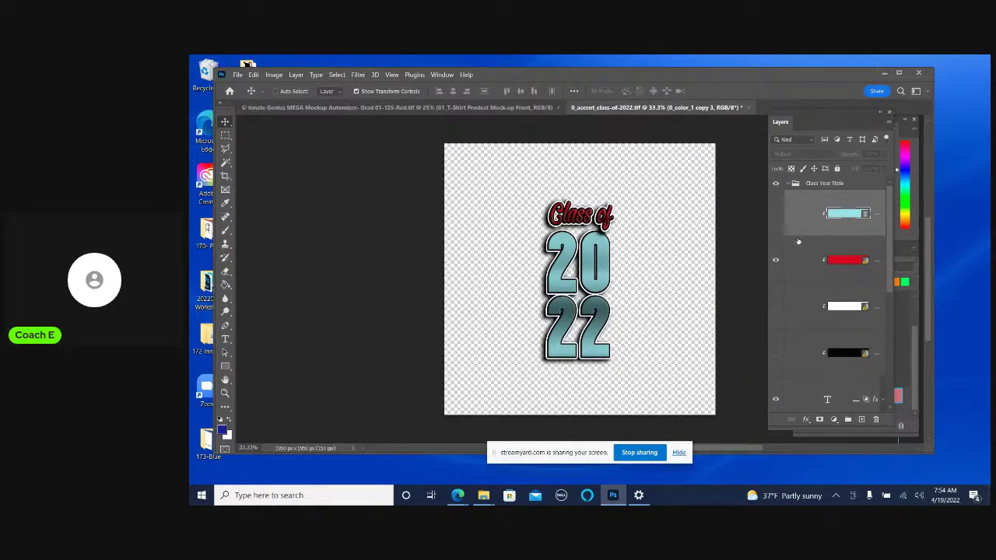
right_click(807, 200)
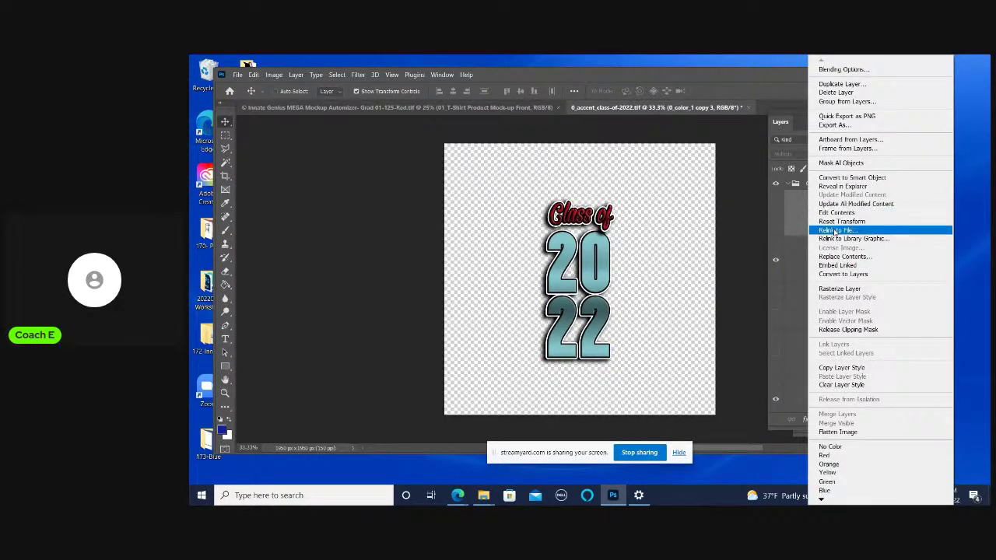
click(841, 204)
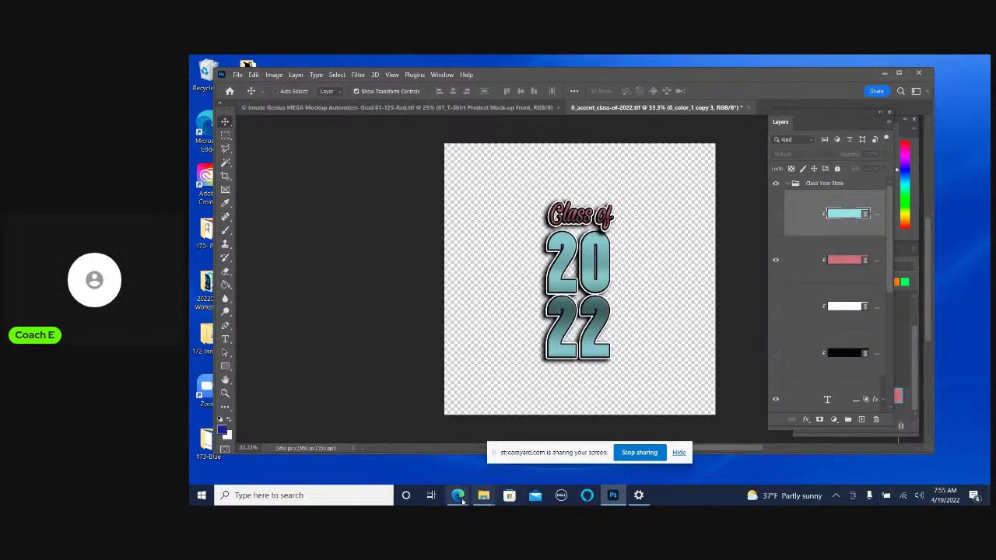
mouse_move(483, 496)
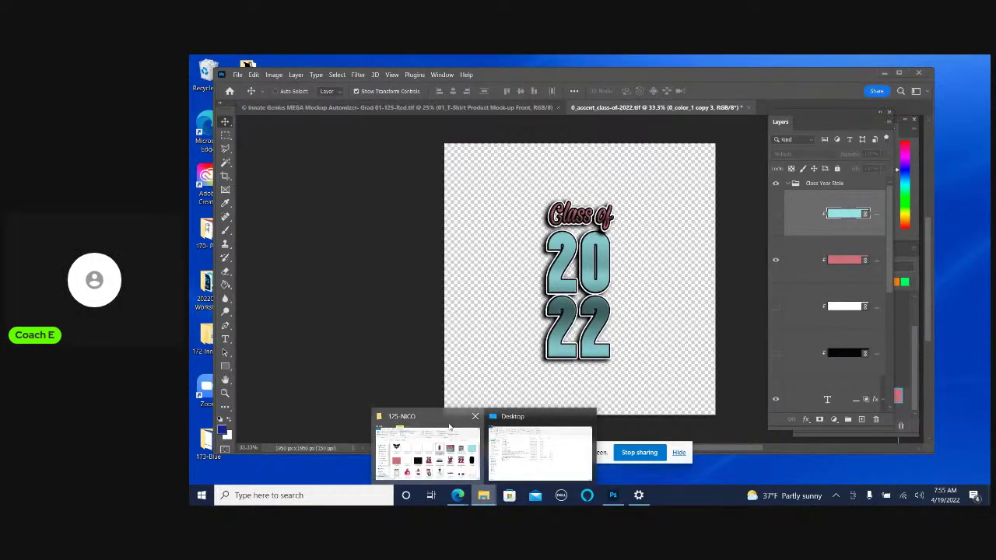
Reposition the 125-NICO folder window, push Photoshop aside, maximize the folder, then return to Photoshop
click(436, 455)
drag(657, 148, 652, 211)
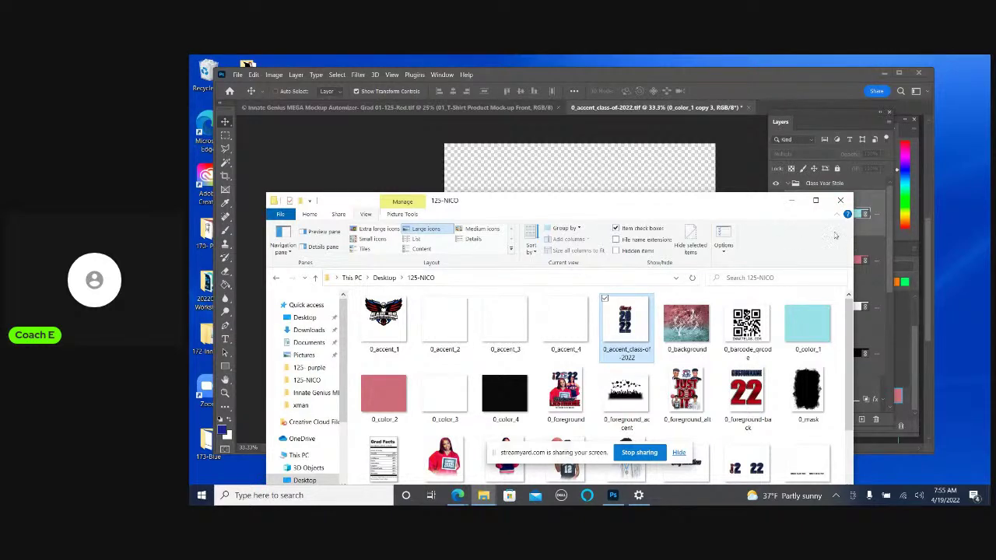
drag(853, 242, 746, 242)
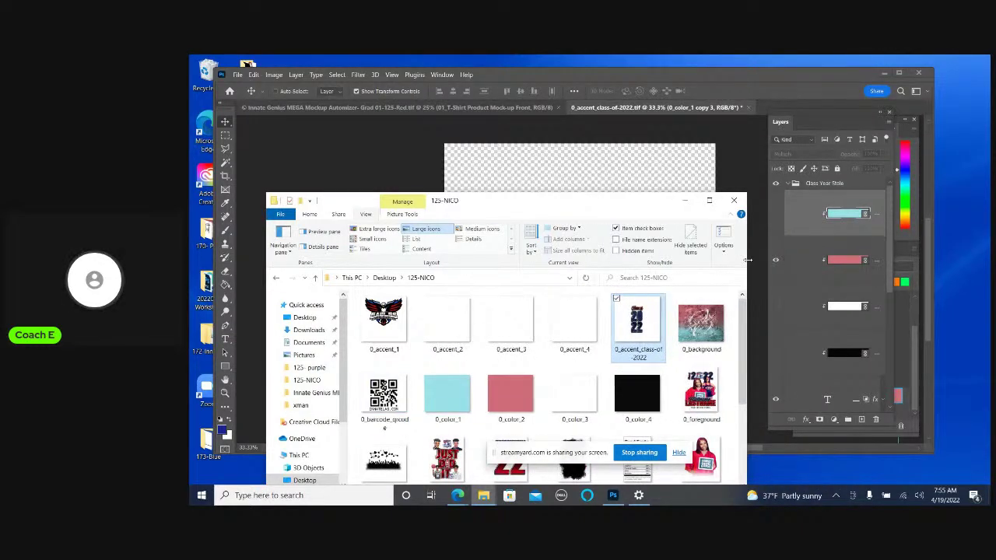
drag(609, 212, 581, 159)
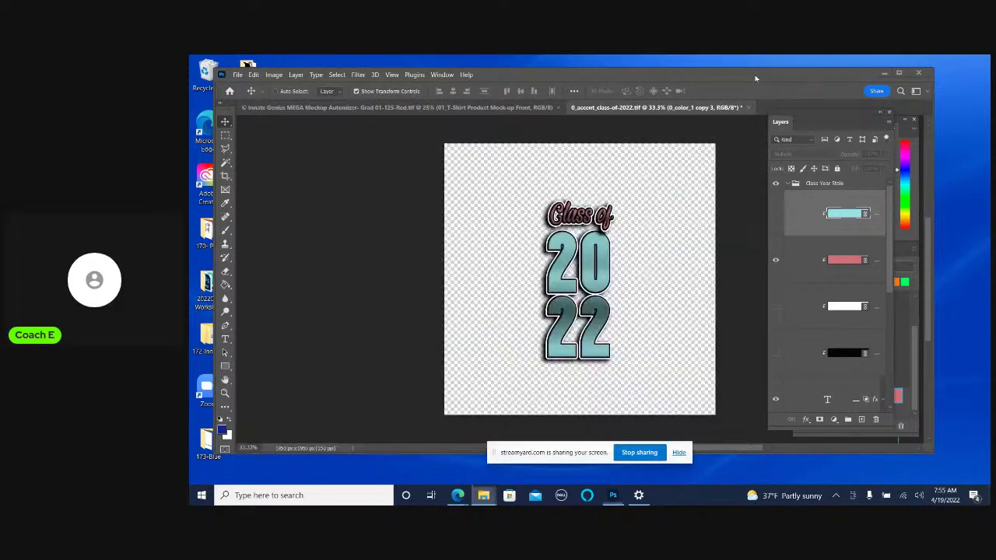
drag(756, 80, 992, 81)
drag(848, 81, 992, 81)
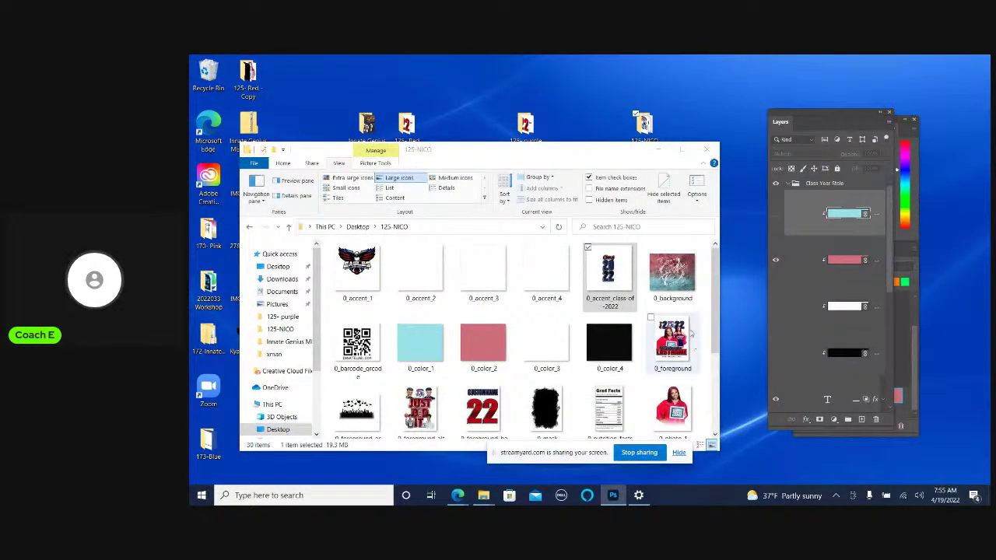
click(681, 150)
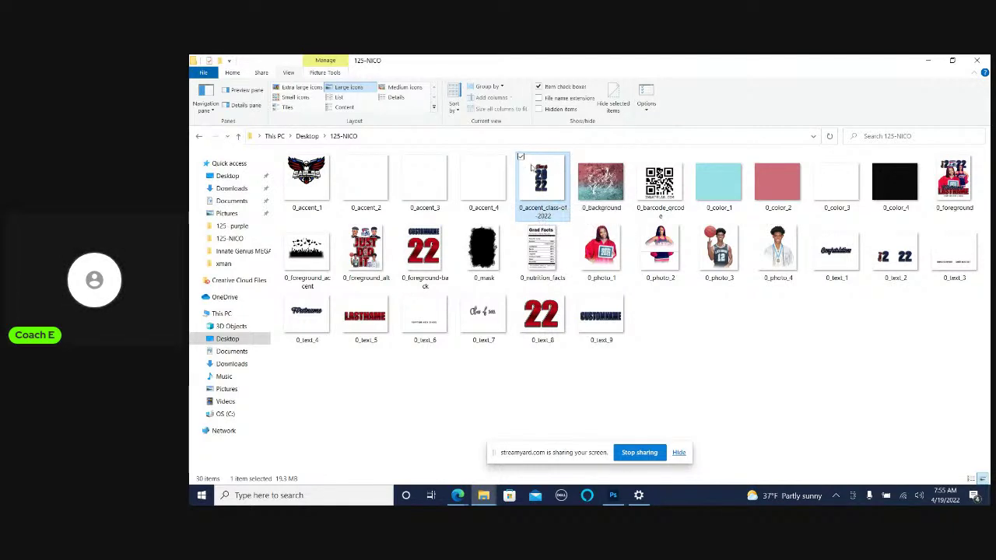
mouse_move(660, 185)
key(alt+Tab)
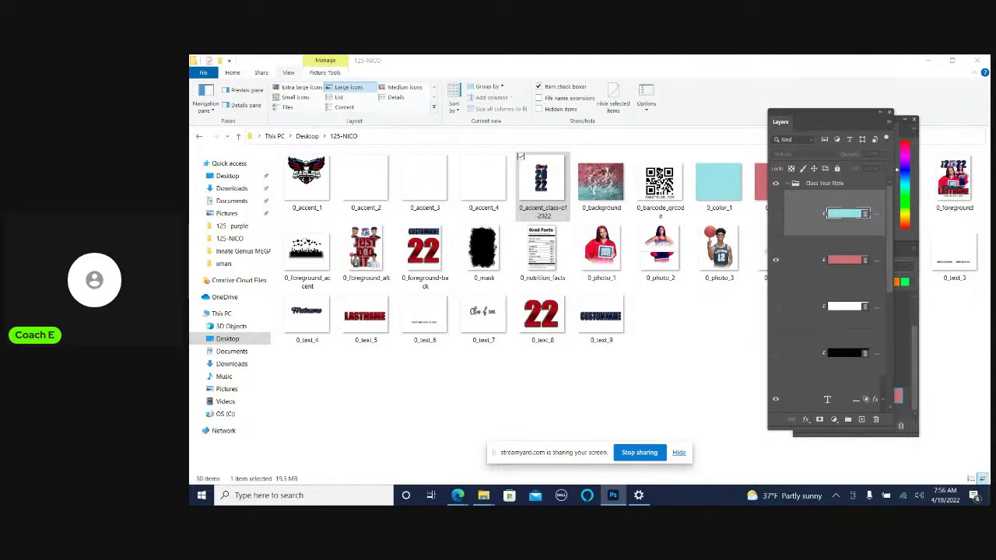
Close the class-of-2022 accent document saving its changes, then return to the 125-NICO folder
key(ctrl+w)
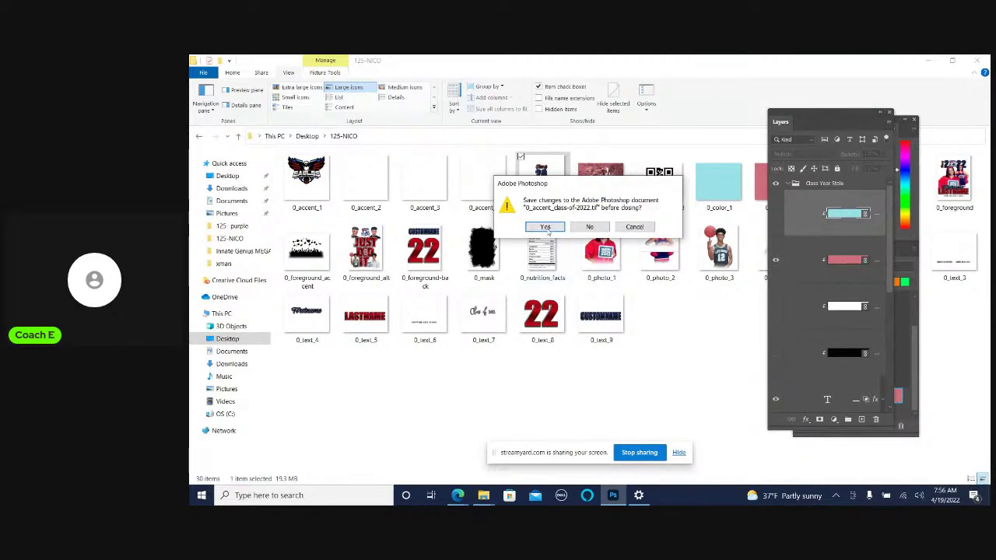
click(544, 227)
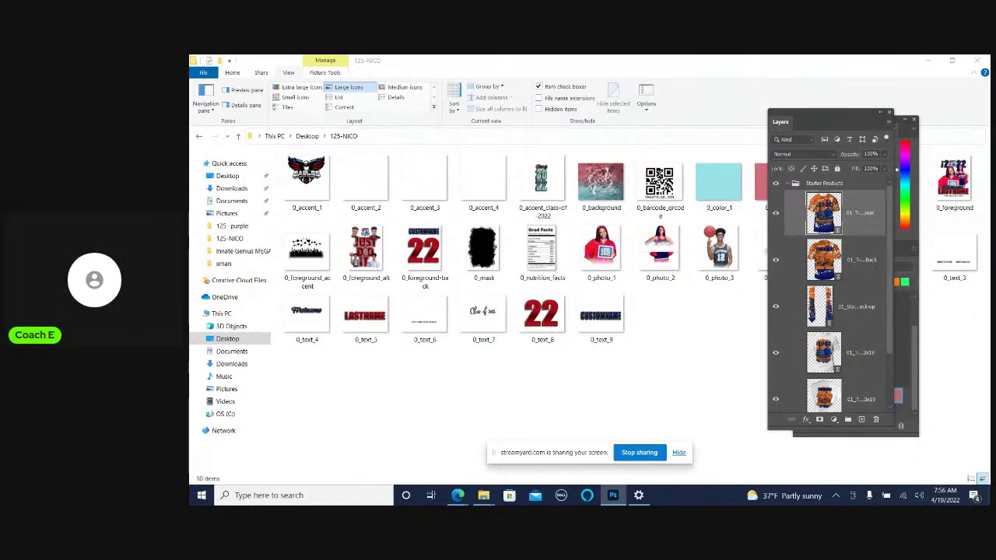
key(alt+Tab)
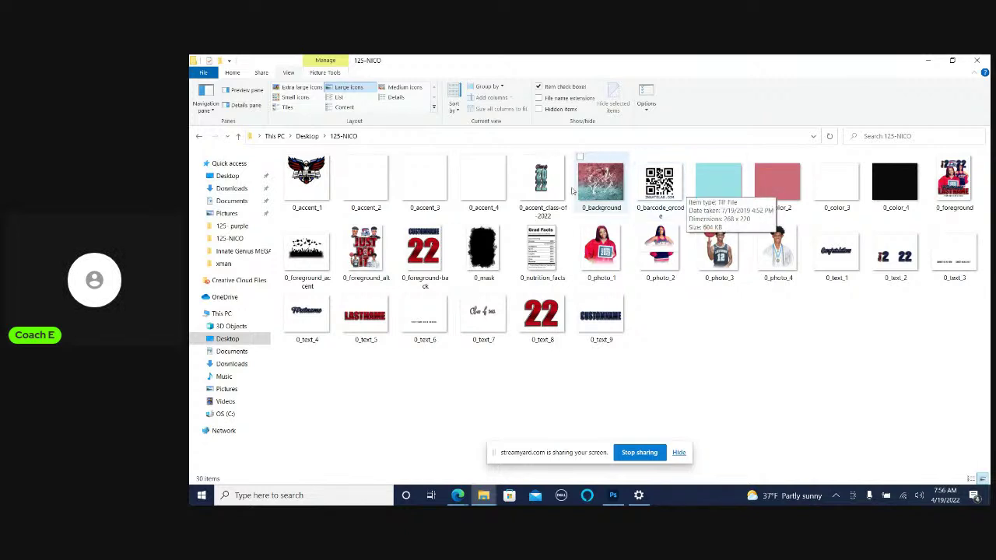
Open 0_foreground from the 125-NICO folder in Photoshop using its right-click Open command
click(956, 182)
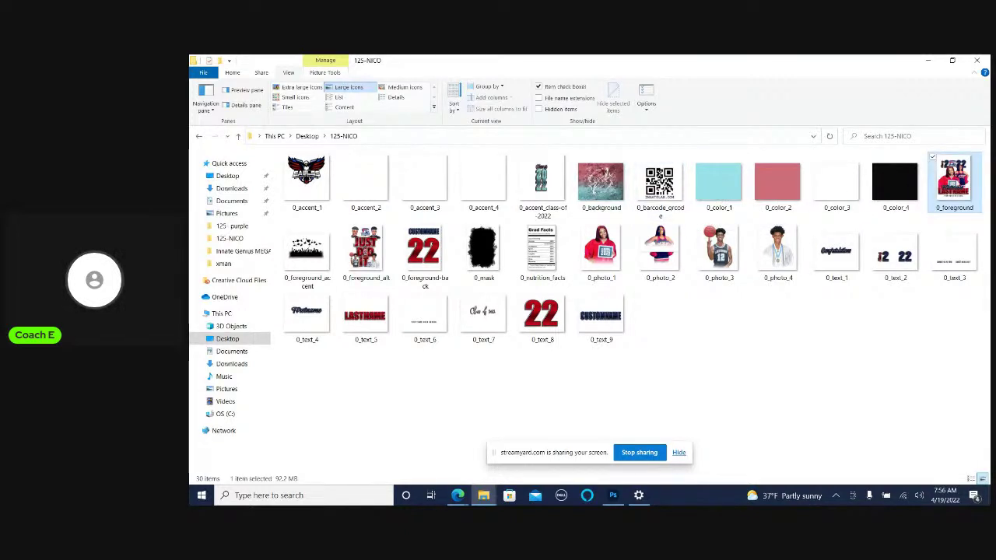
right_click(956, 182)
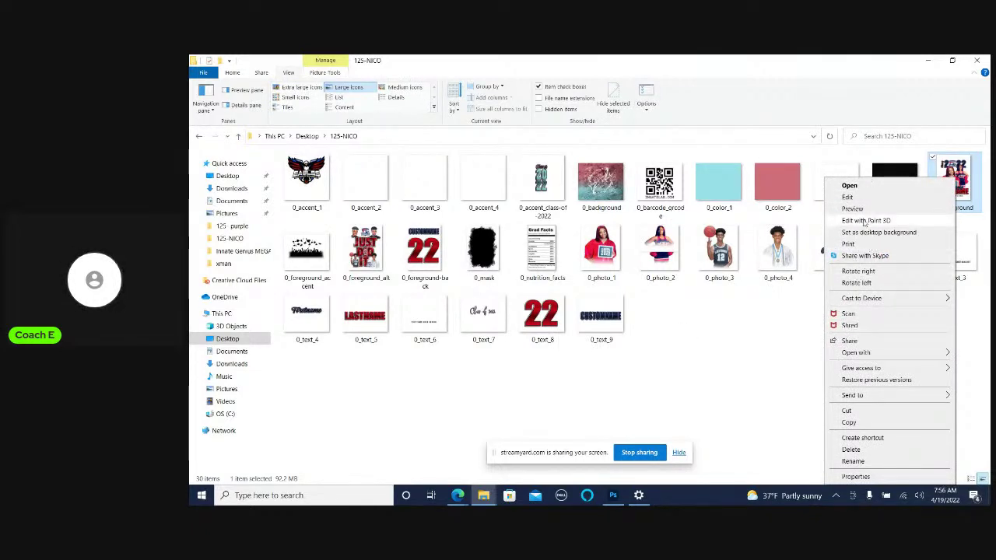
click(966, 162)
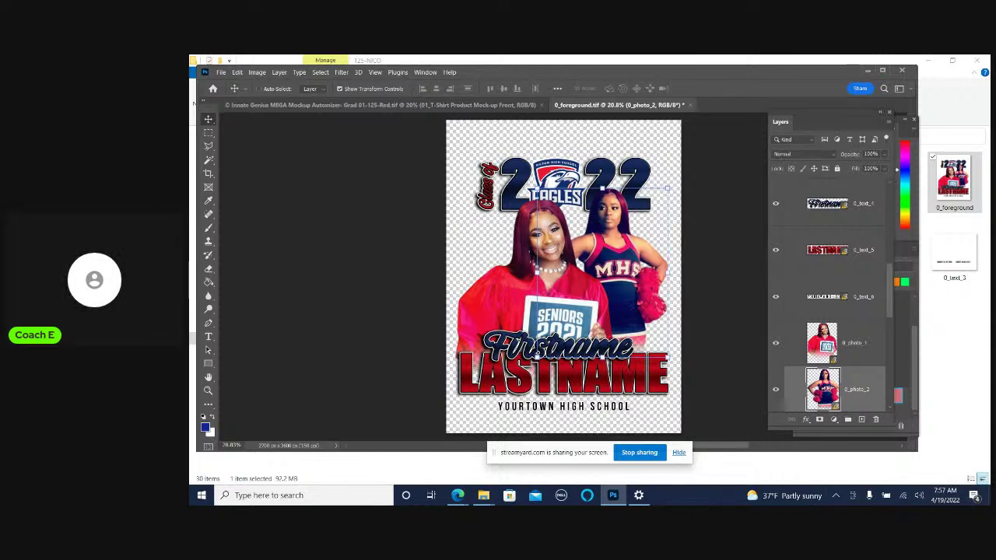
Update All Modified Content on the 0_color_1 layer to bring in teal, rose and the Eagles logo
scroll(830, 239, up, 3)
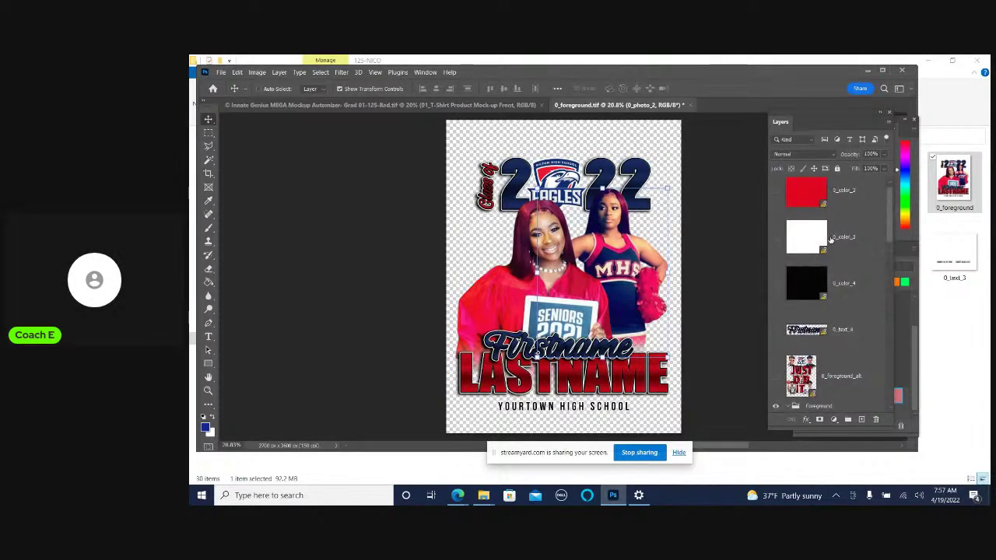
scroll(830, 239, up, 2)
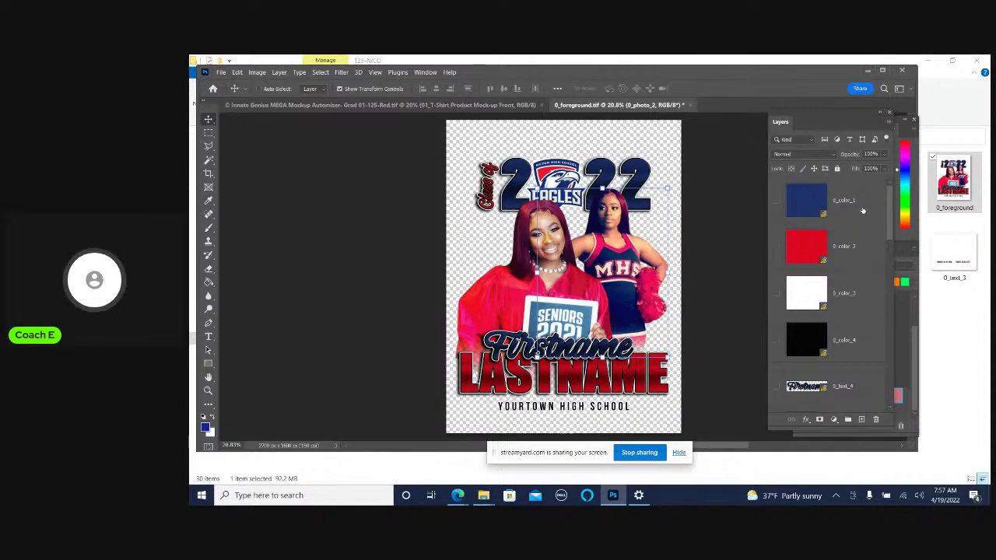
click(862, 210)
right_click(861, 211)
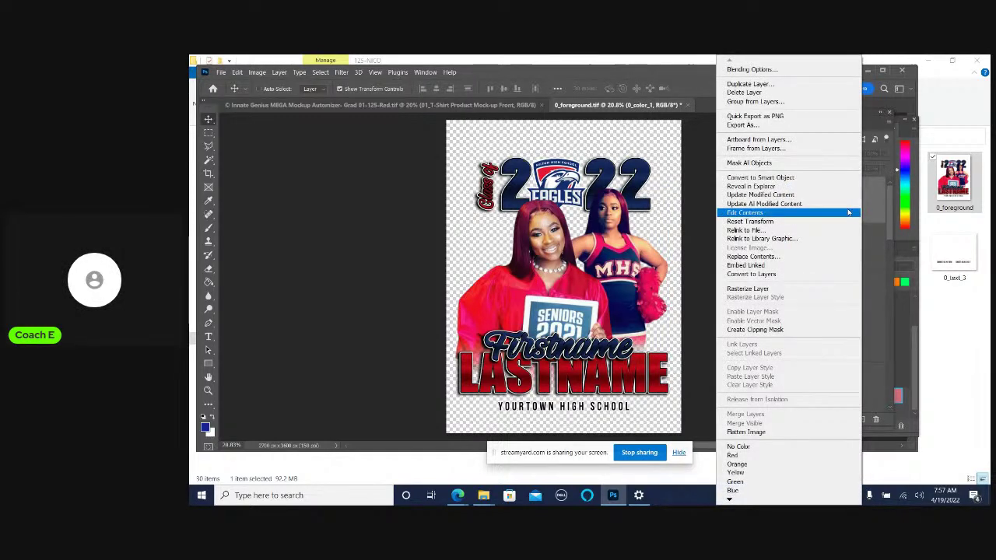
click(803, 202)
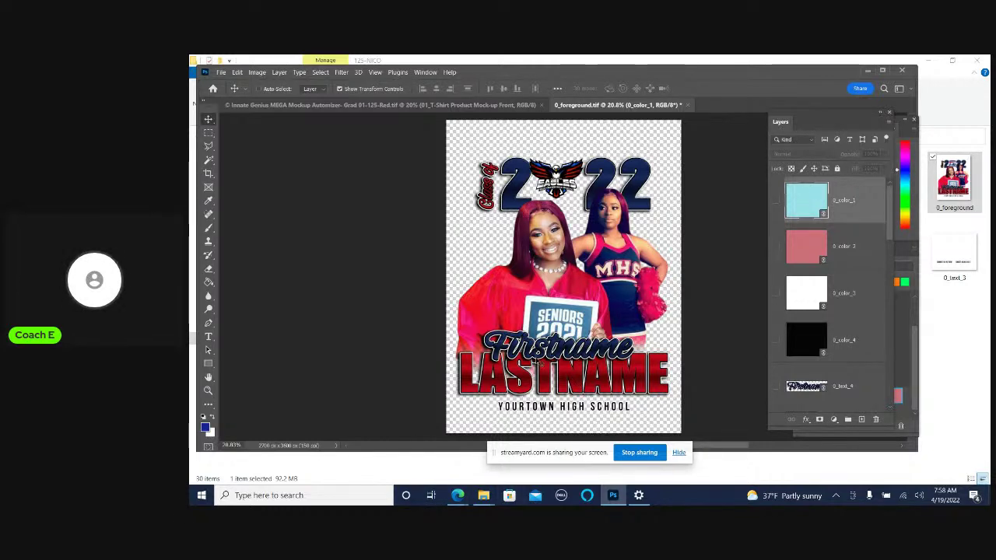
Open the 0_text_4 first-name smart object and update its colour layers to teal and rose
right_click(551, 343)
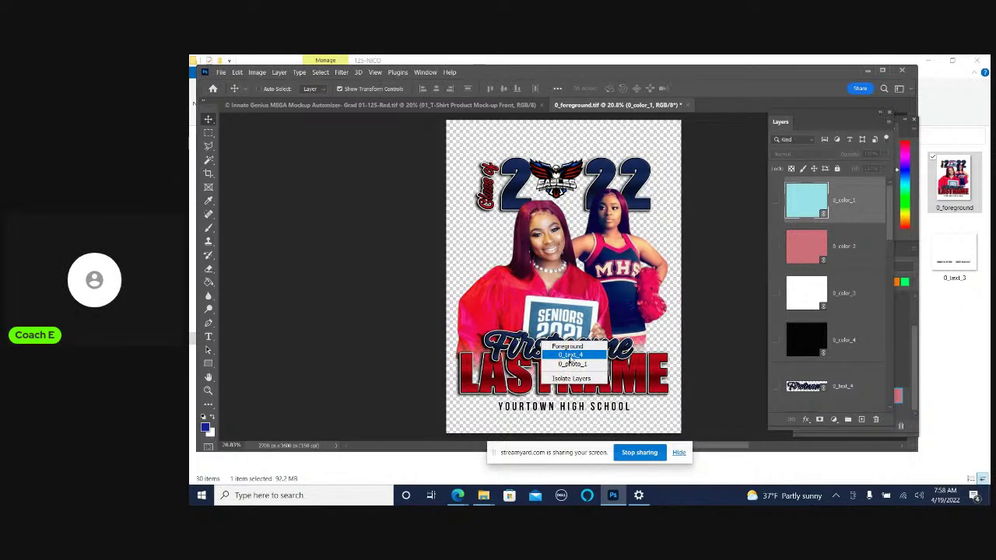
click(570, 356)
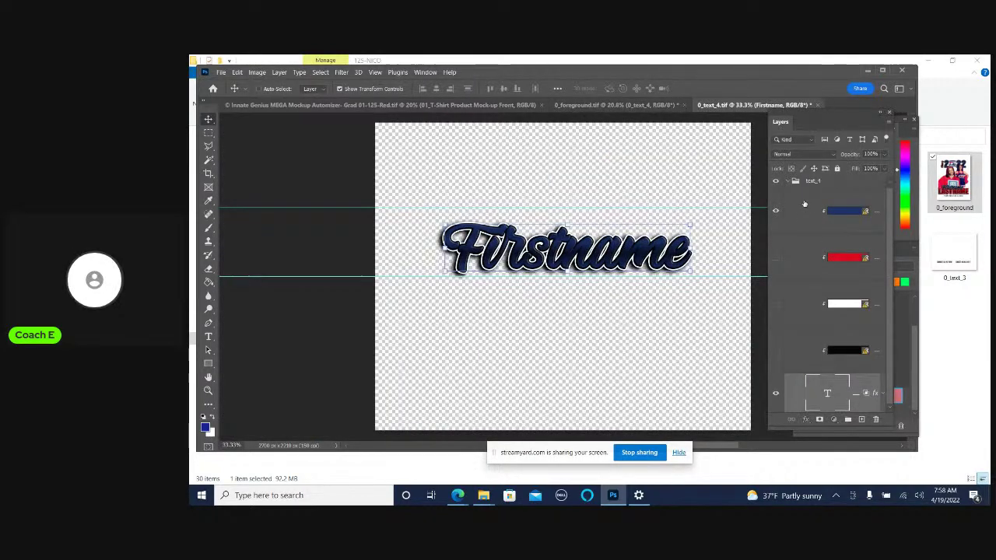
click(806, 204)
right_click(808, 204)
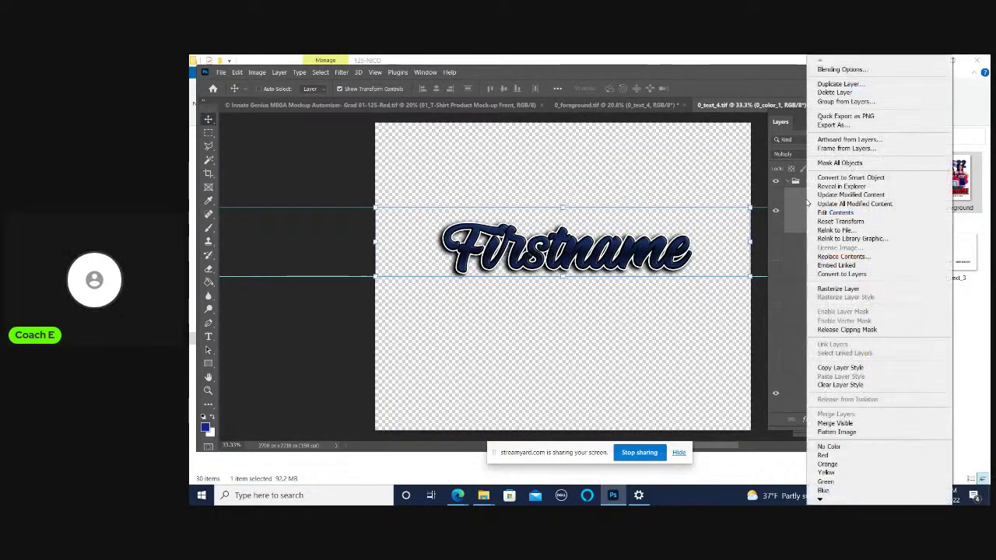
click(855, 203)
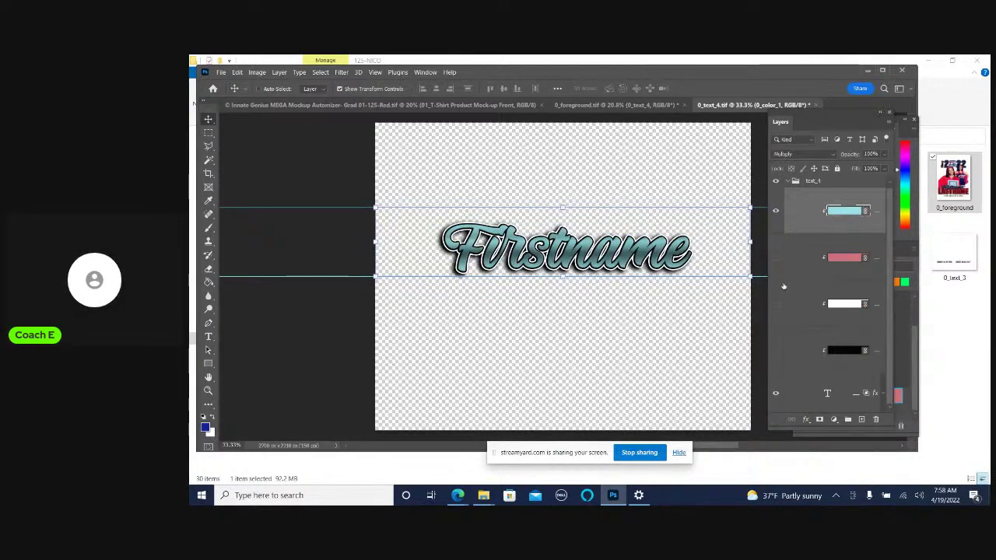
click(829, 395)
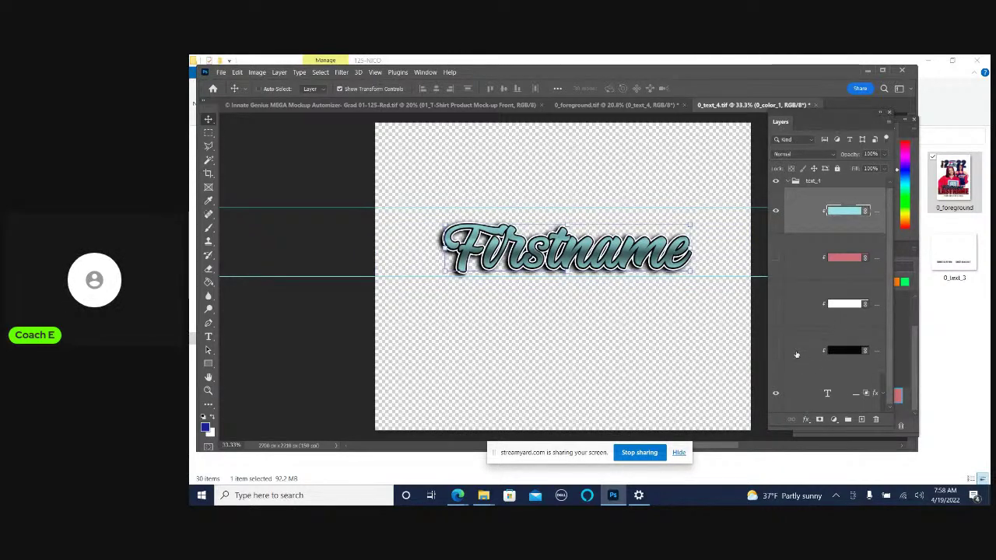
Replace Firstname with Kyah, fixing the typo, and commit the text edit
double_click(826, 393)
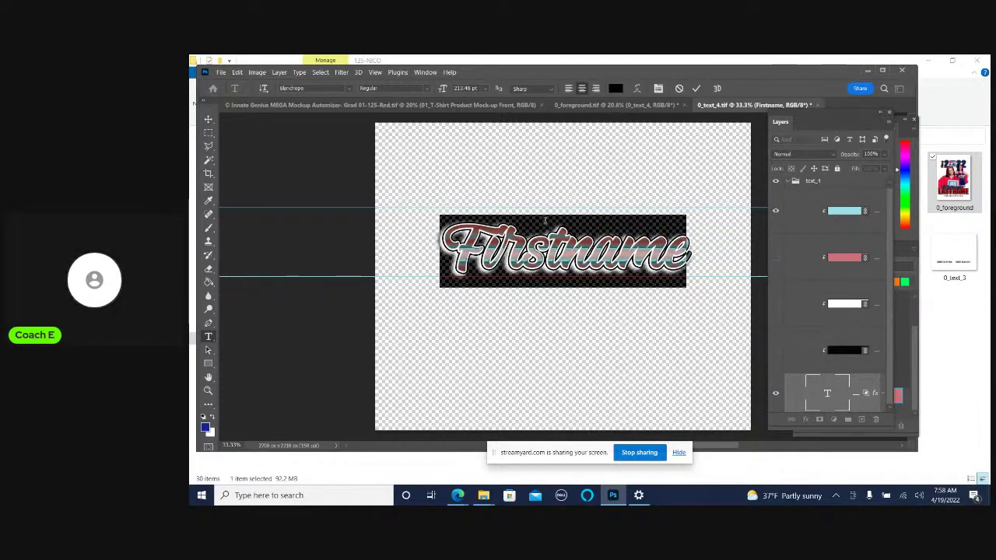
text(K)
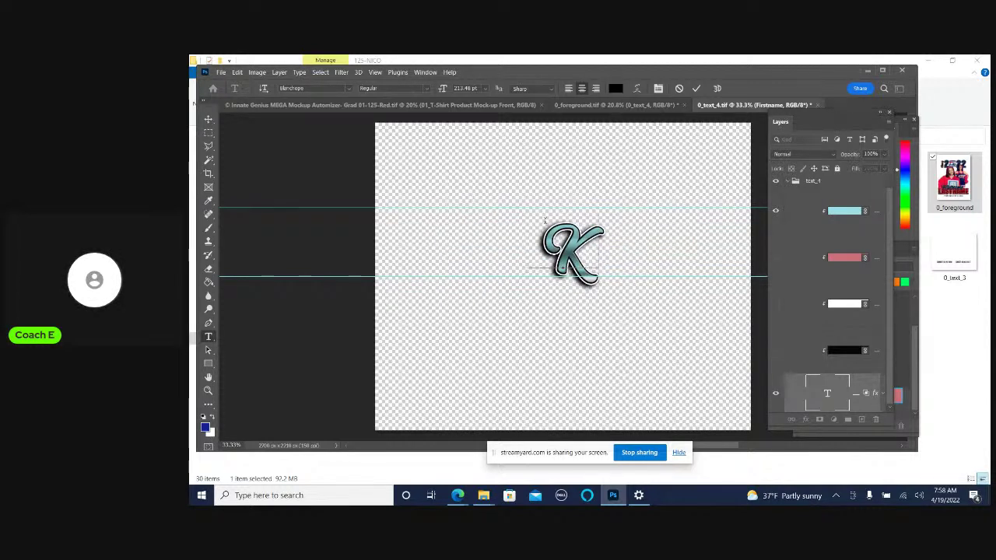
text(y)
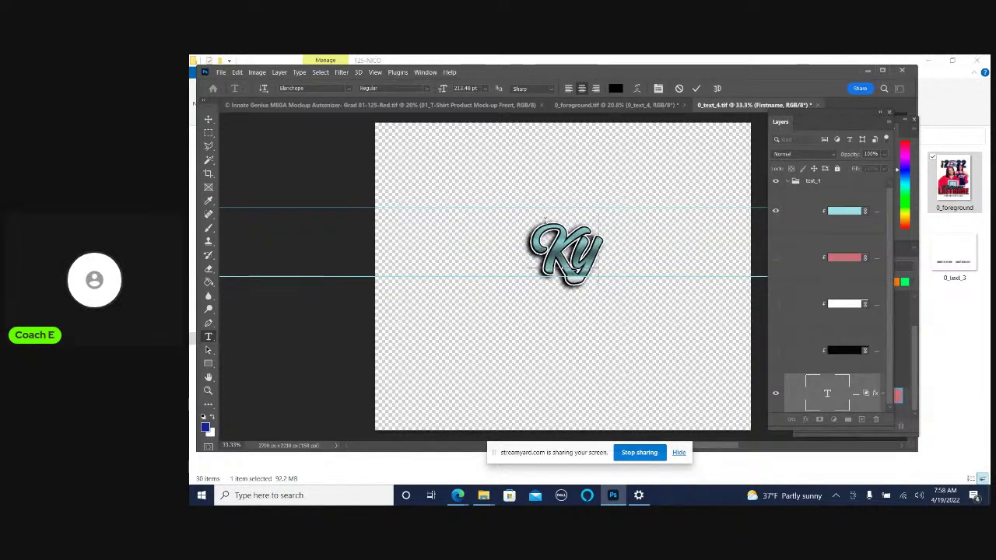
text(ha)
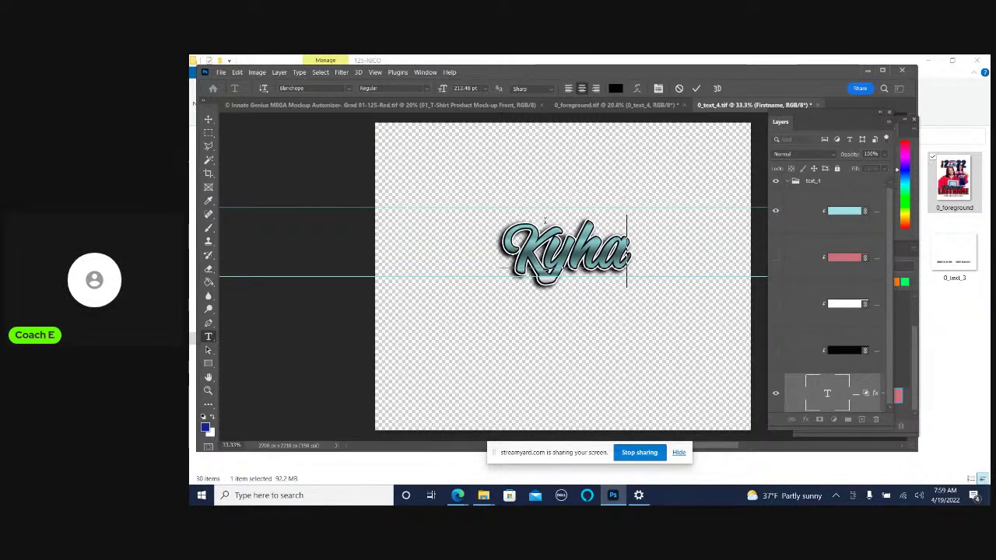
key(BackSpace)
key(BackSpace)
text(a)
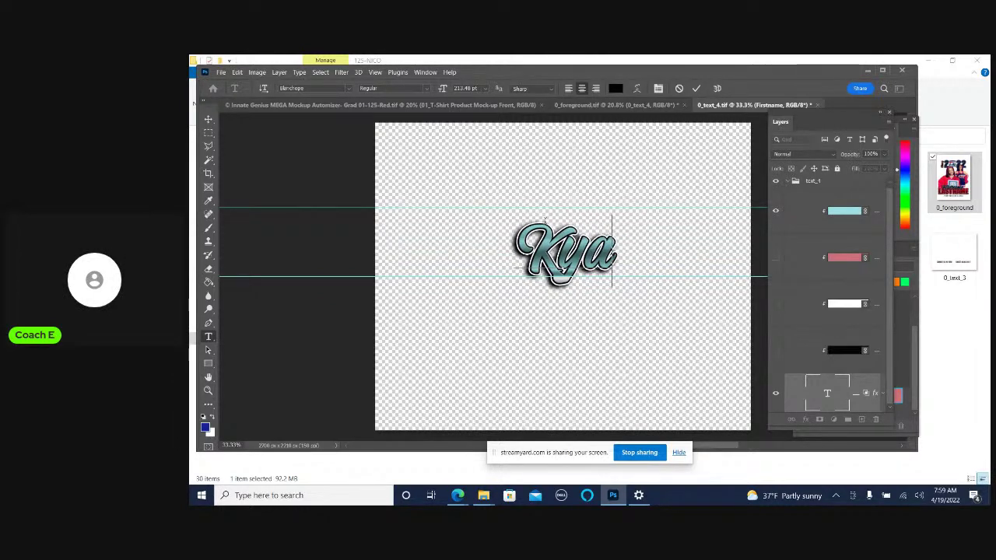
text(h)
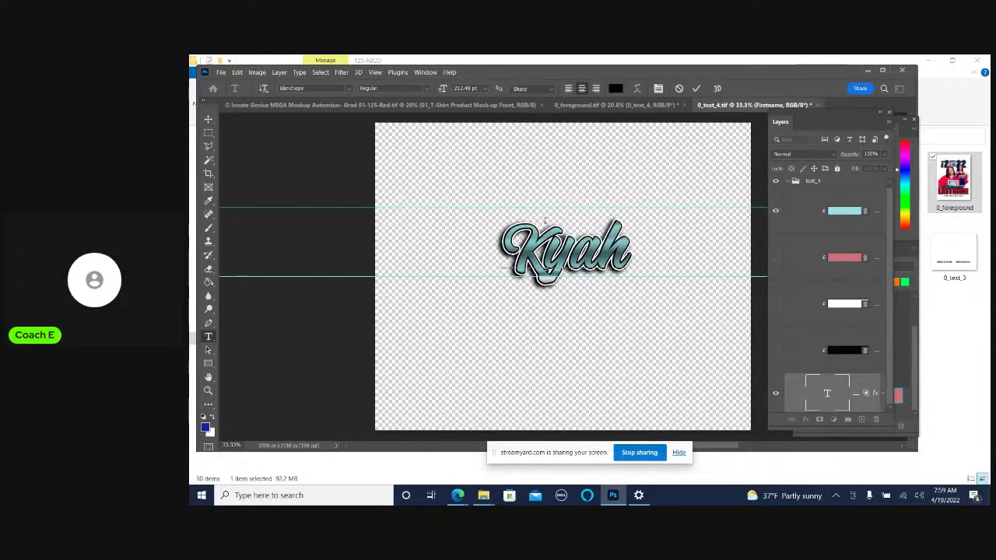
click(696, 89)
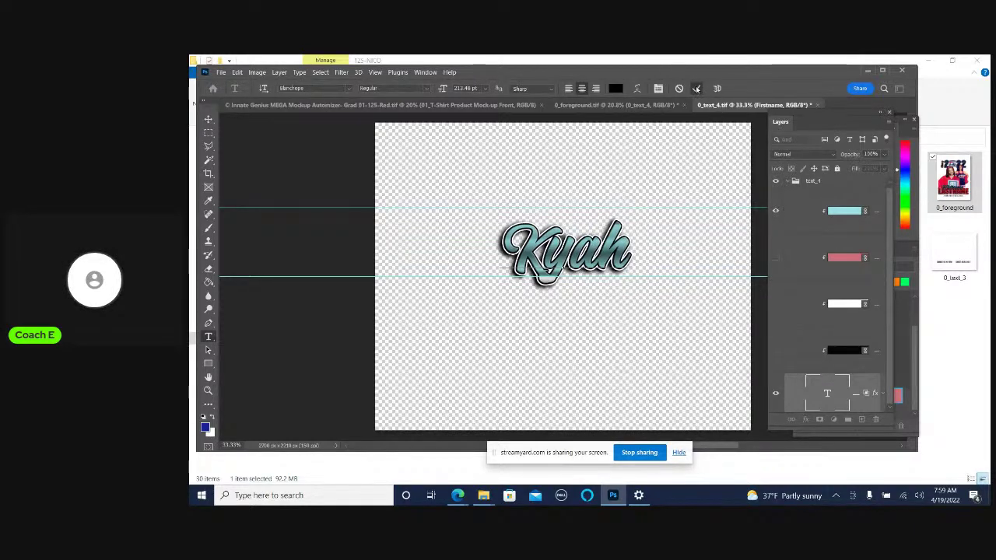
key(v)
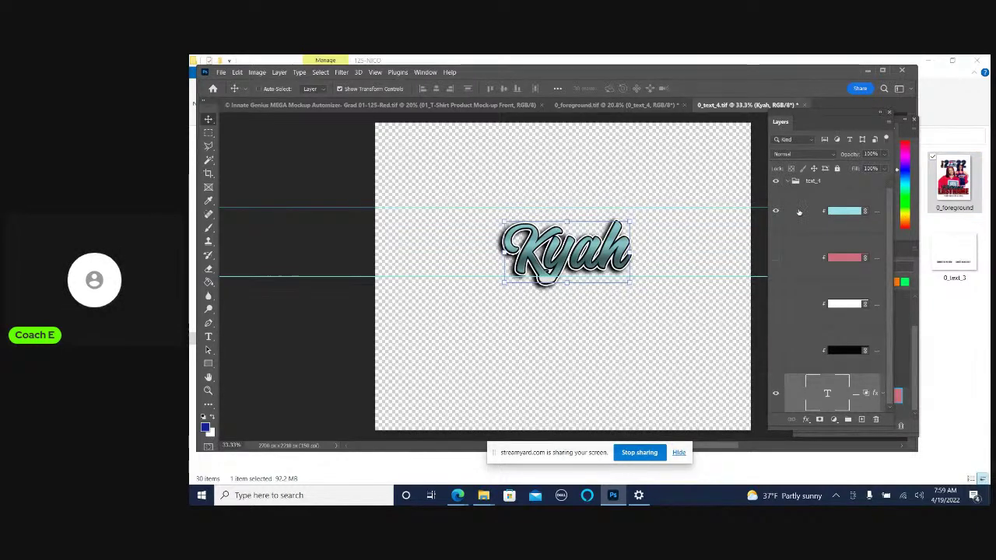
Stretch the top teal colour fill larger around Kyah, then save and close the name file
click(808, 206)
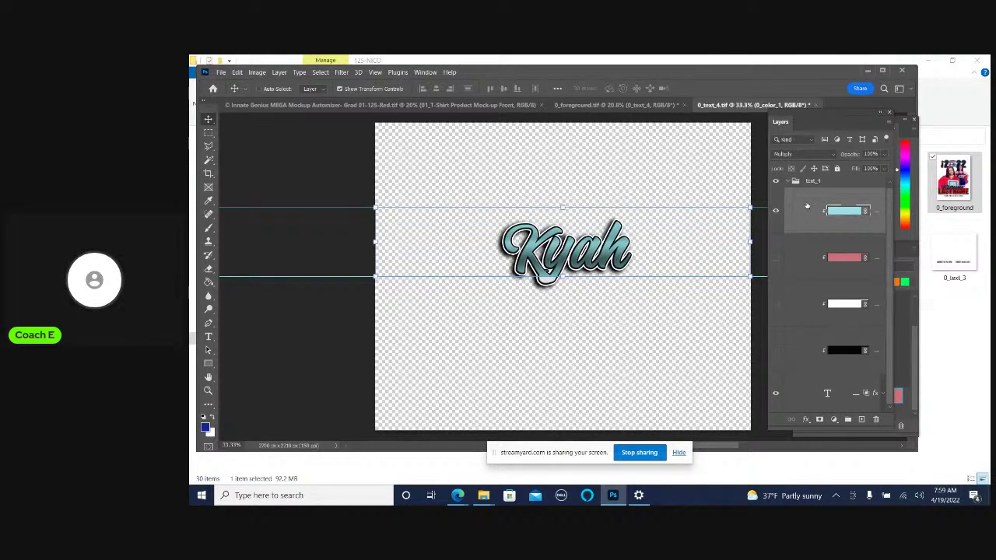
key(ctrl+t)
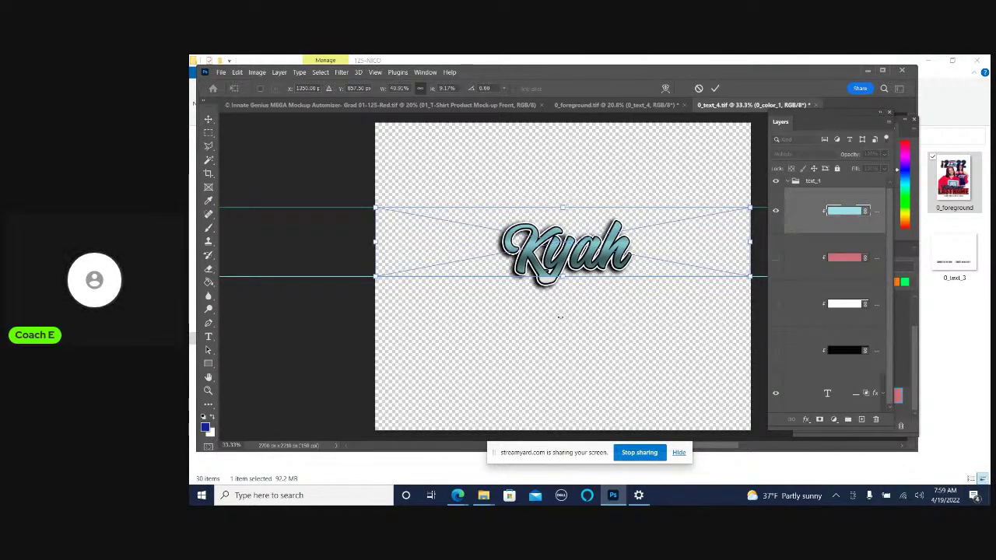
drag(562, 277, 567, 318)
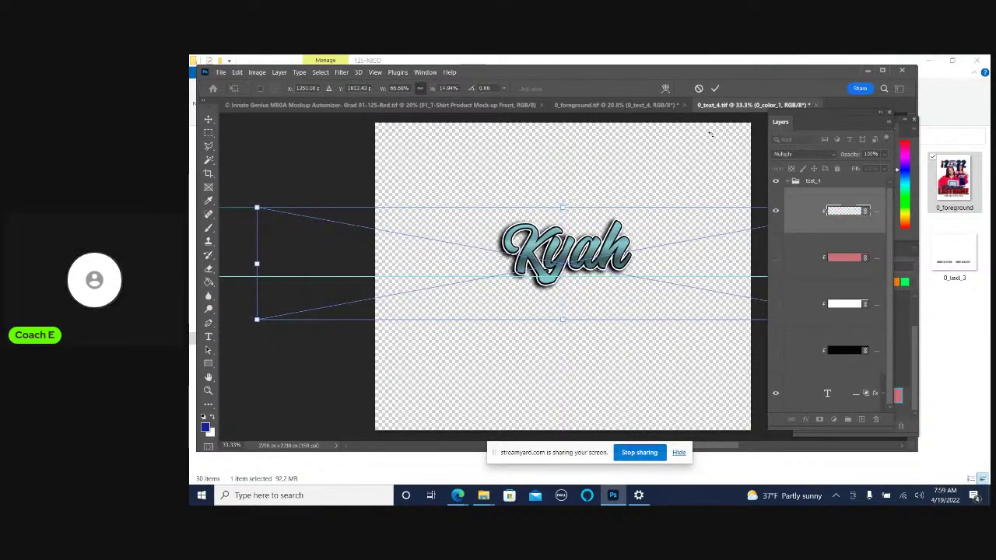
click(715, 88)
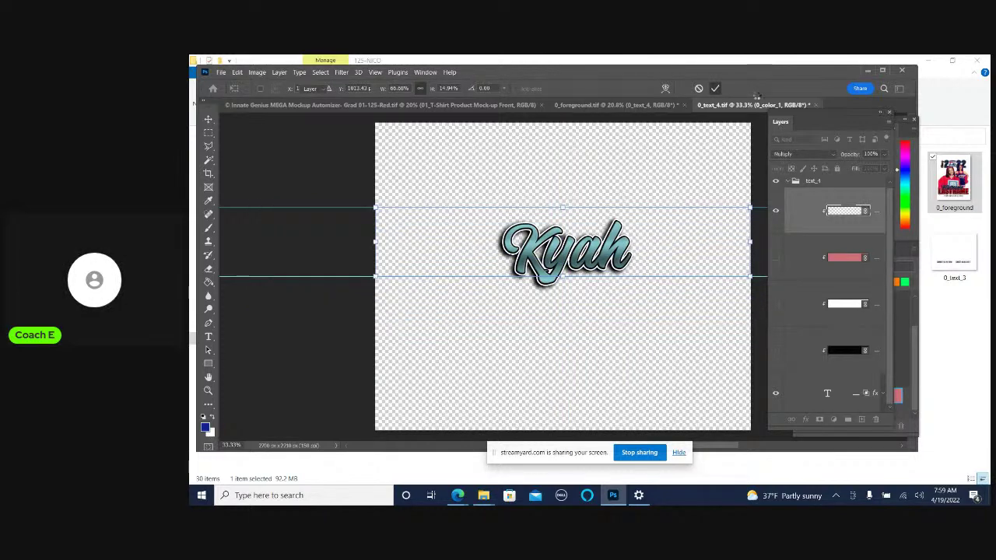
click(816, 105)
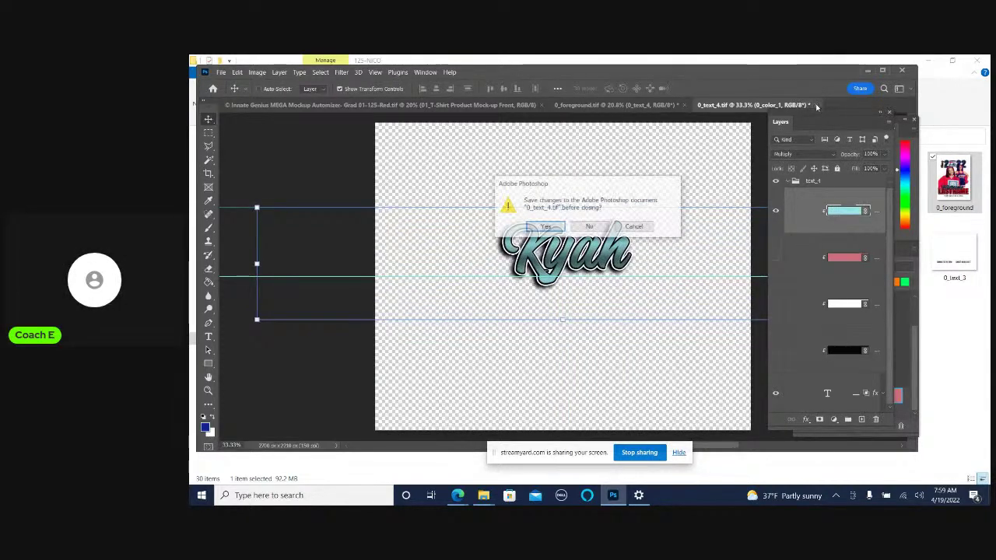
click(540, 226)
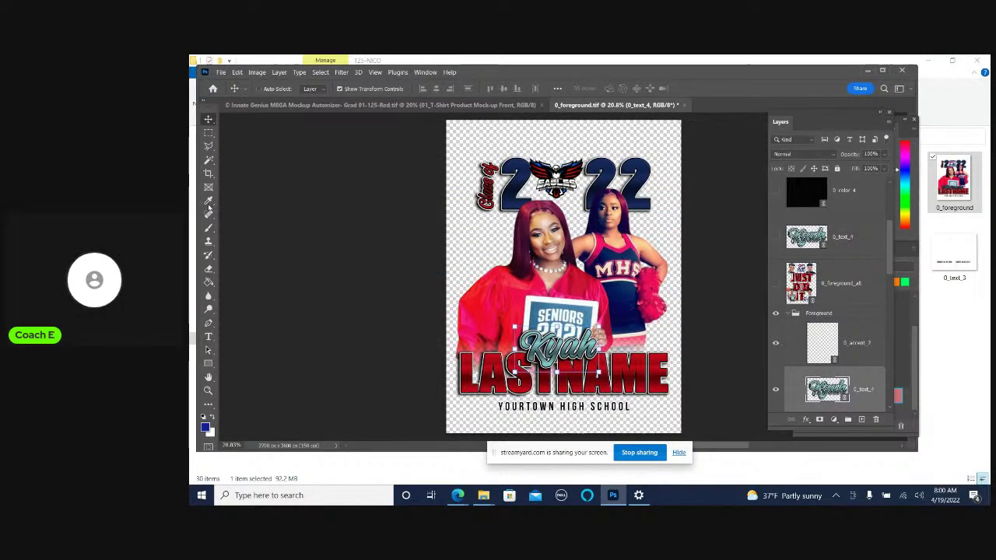
Hide transform controls and open the LASTNAME text layer 0_text_5 as its own document
click(340, 89)
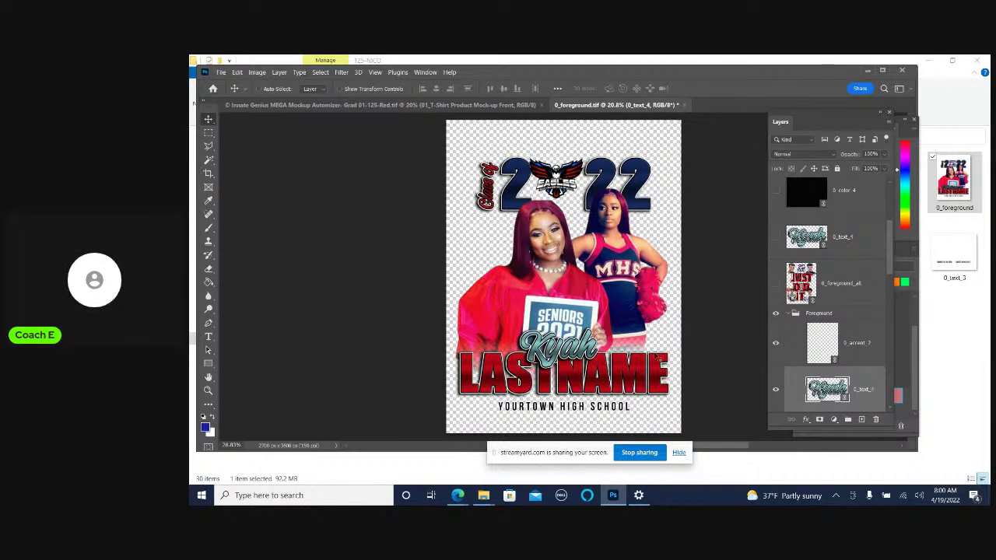
right_click(627, 380)
click(654, 391)
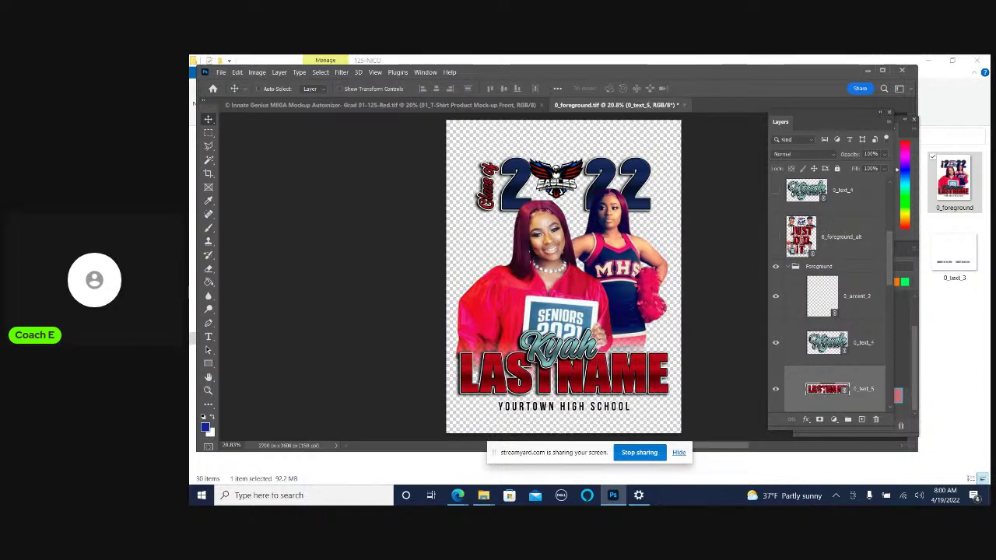
double_click(820, 389)
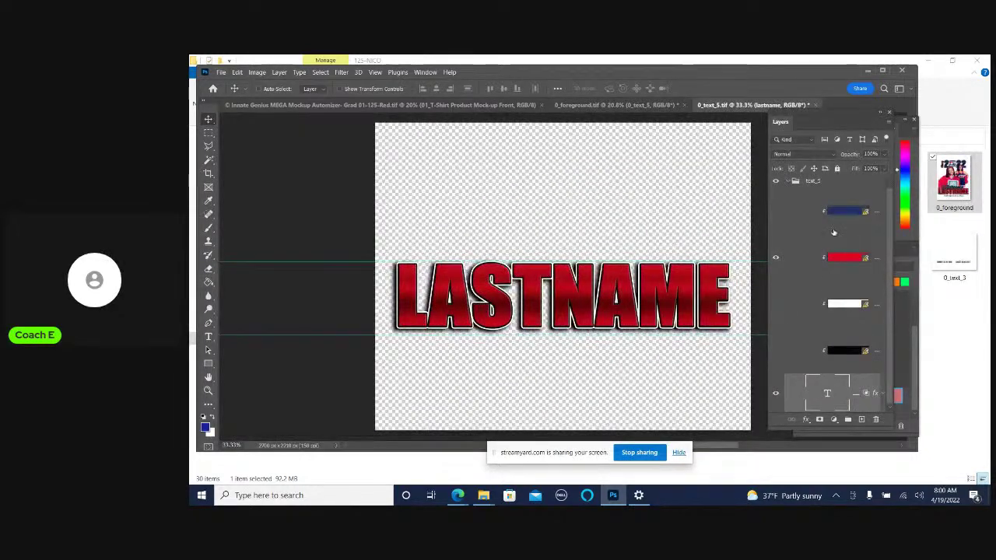
Update all modified content so LASTNAME turns rose
click(833, 226)
right_click(834, 217)
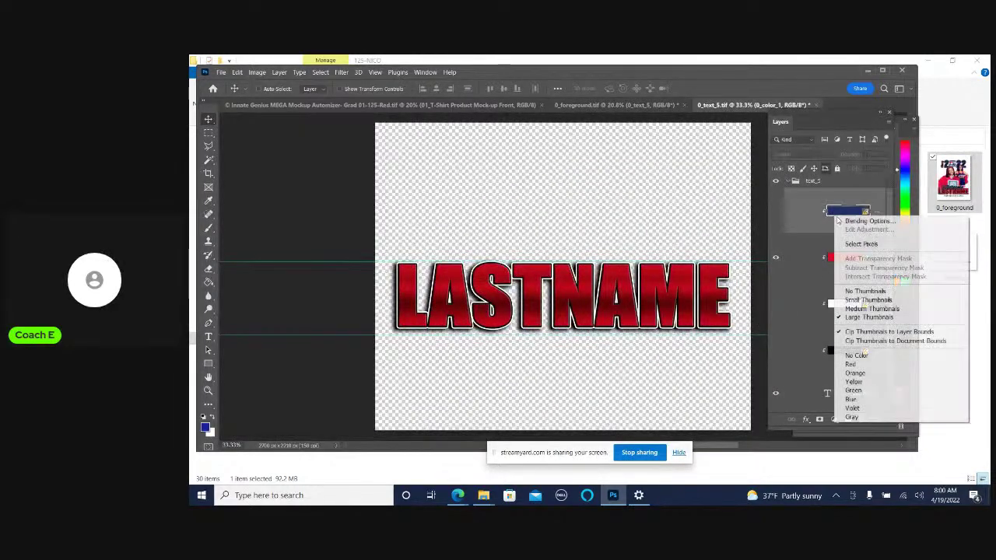
right_click(795, 220)
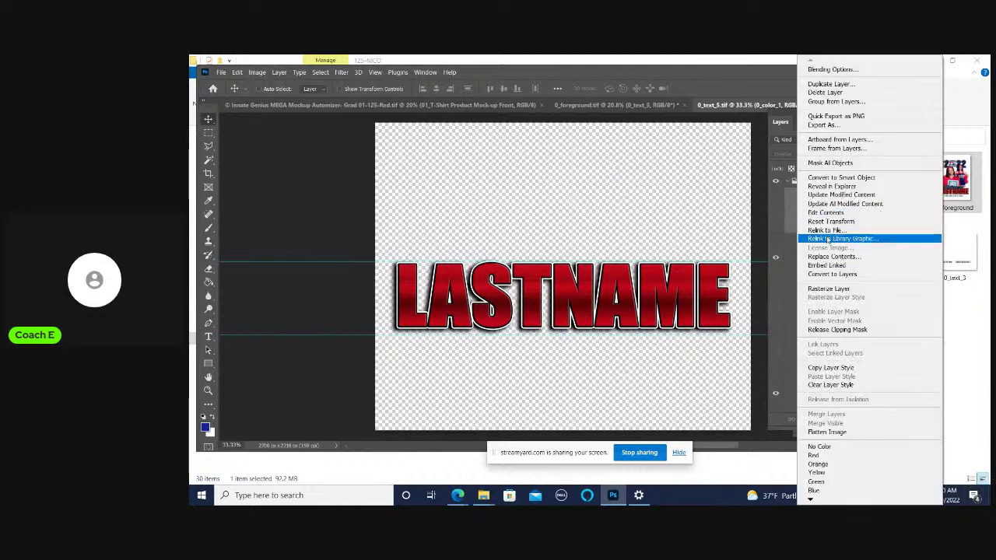
click(850, 204)
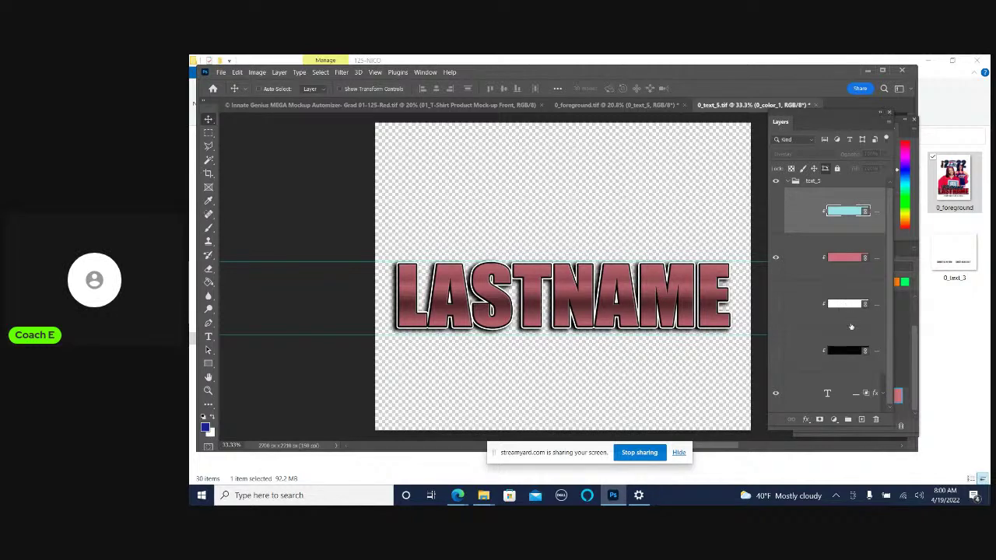
Retype LASTNAME as HARGETT, commit it, and save and close the last-name file
double_click(828, 393)
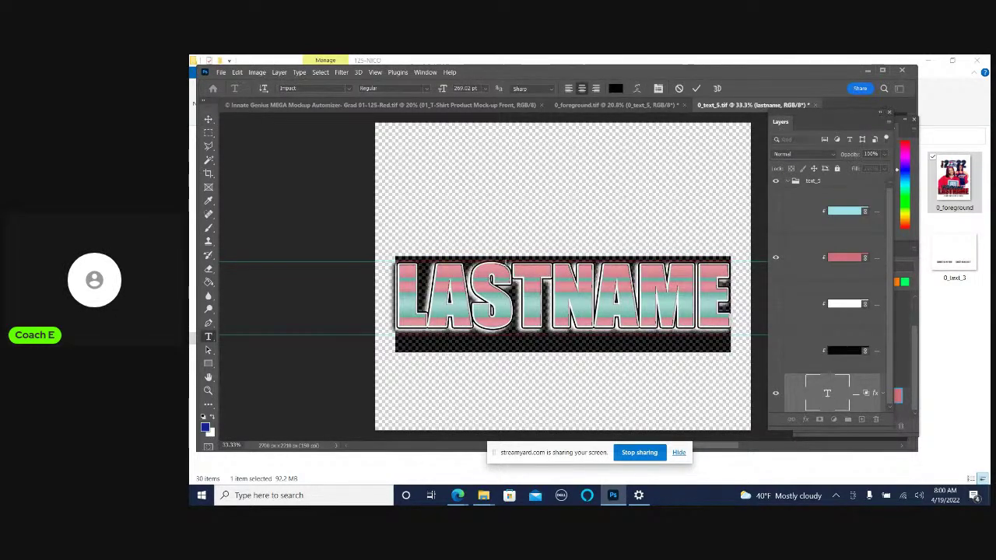
text(HAR)
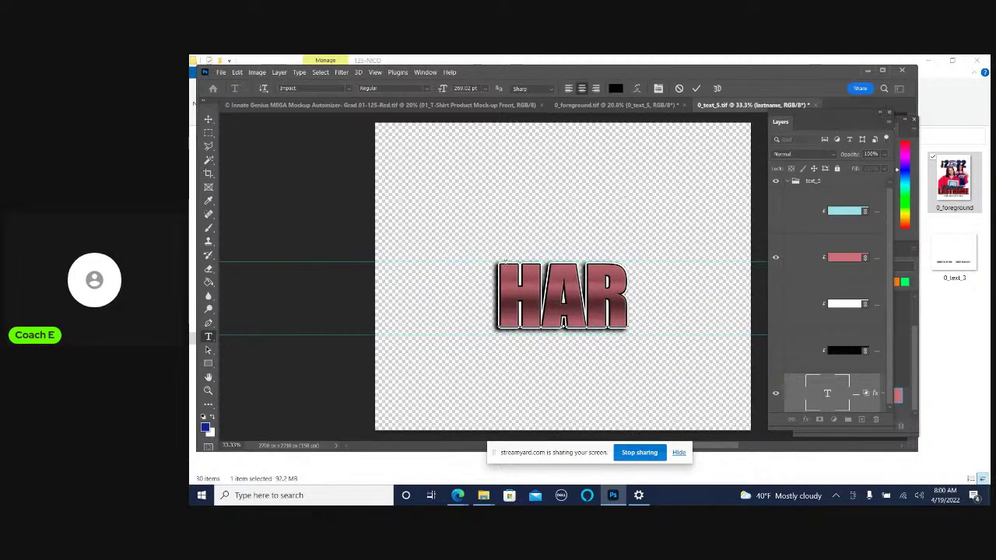
text(GETT)
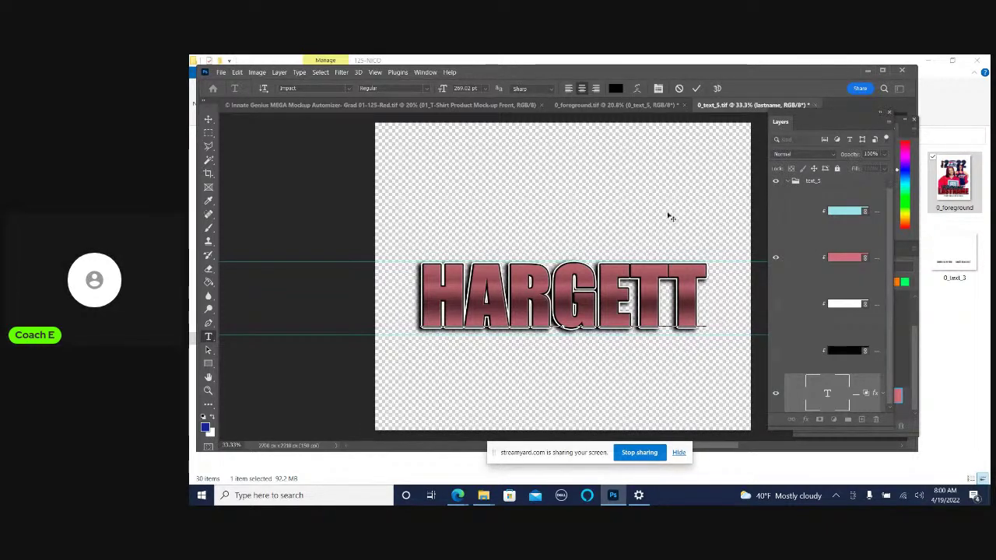
click(696, 89)
key(v)
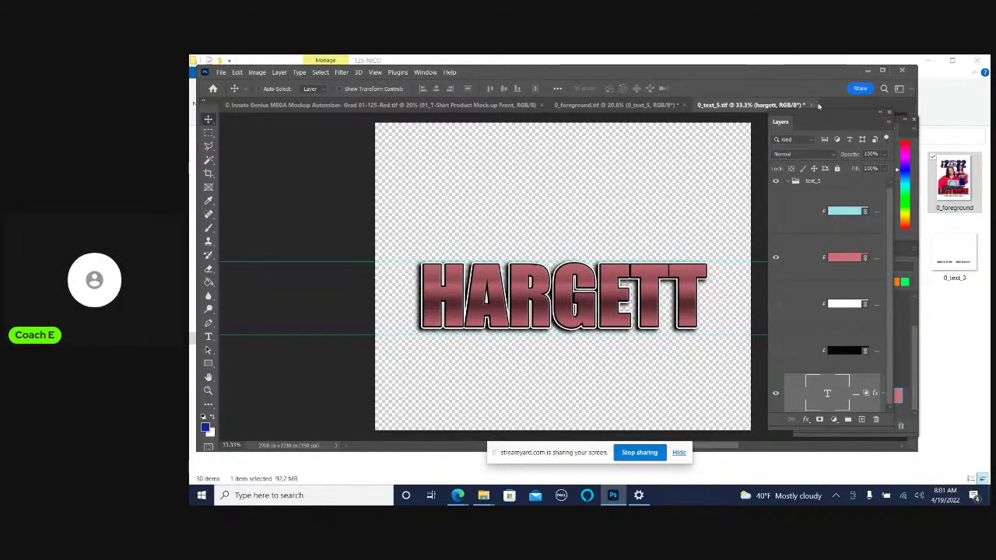
click(811, 105)
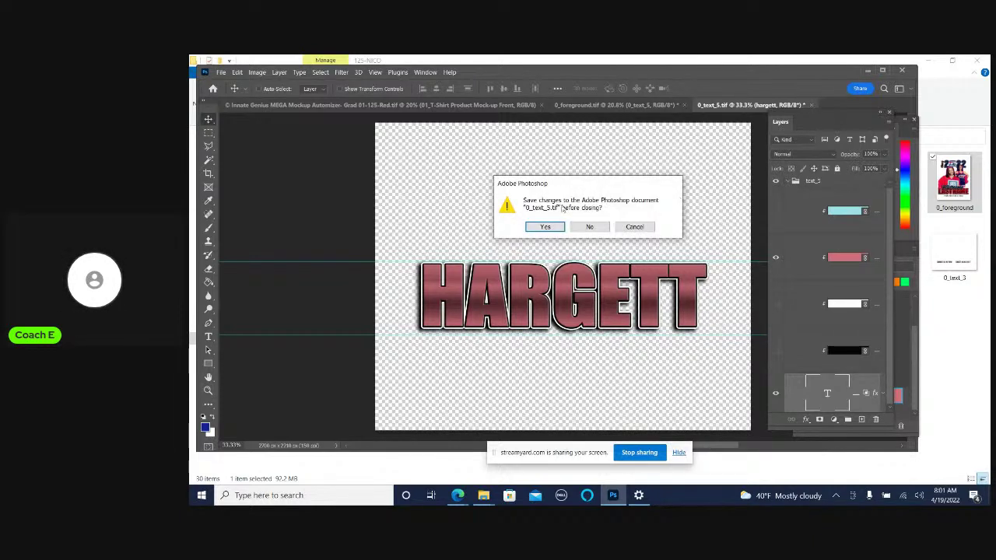
click(544, 226)
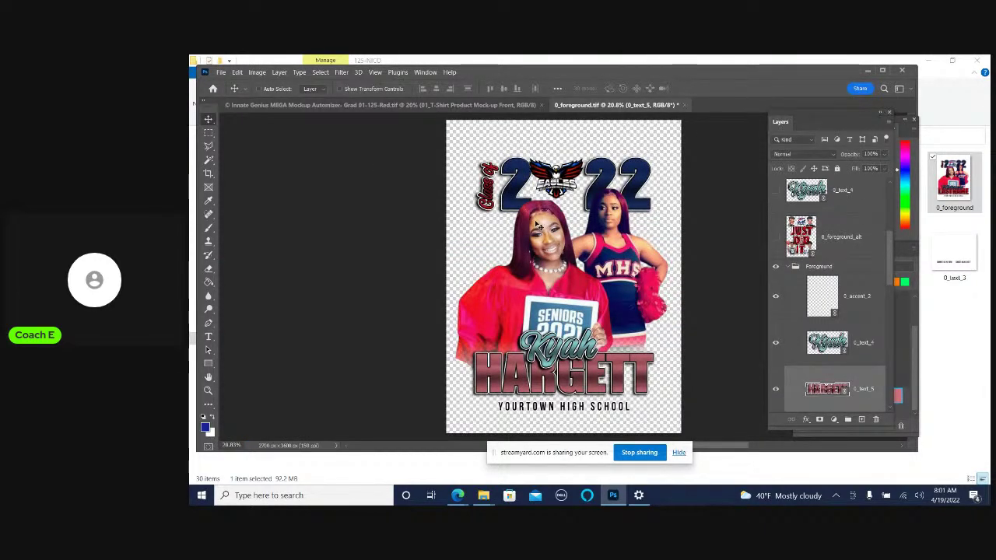
Select the Class of 2022 layer 0_text_2 and open it as its own document
right_click(638, 169)
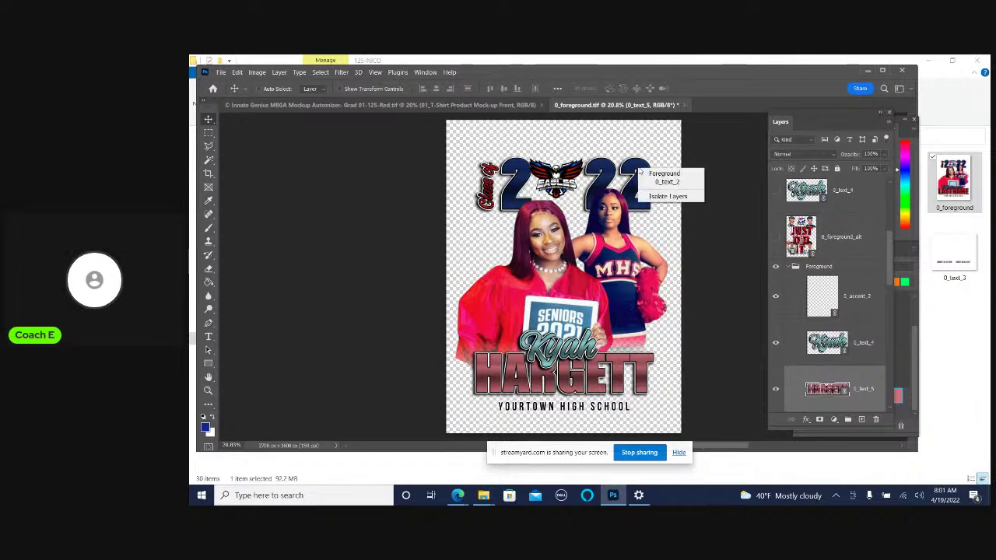
click(655, 183)
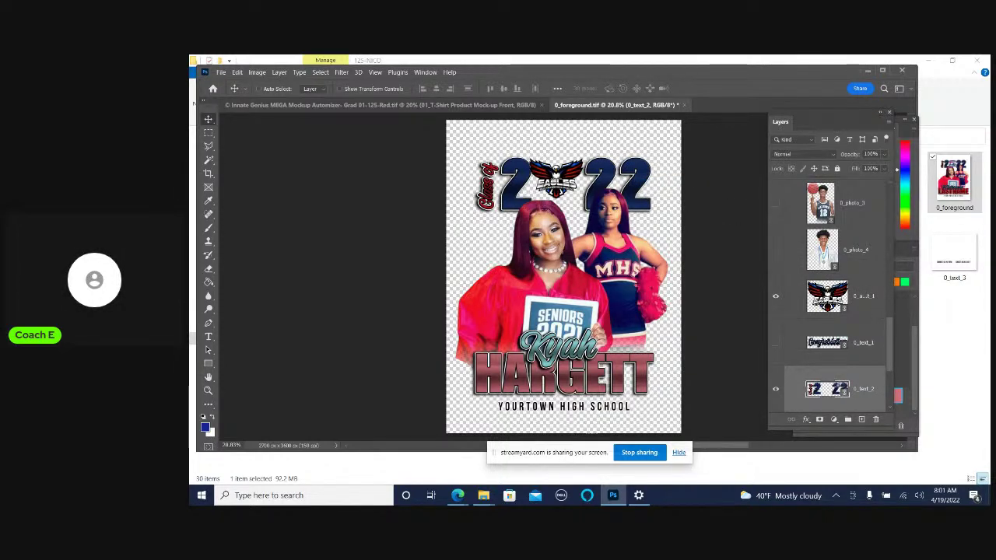
double_click(839, 388)
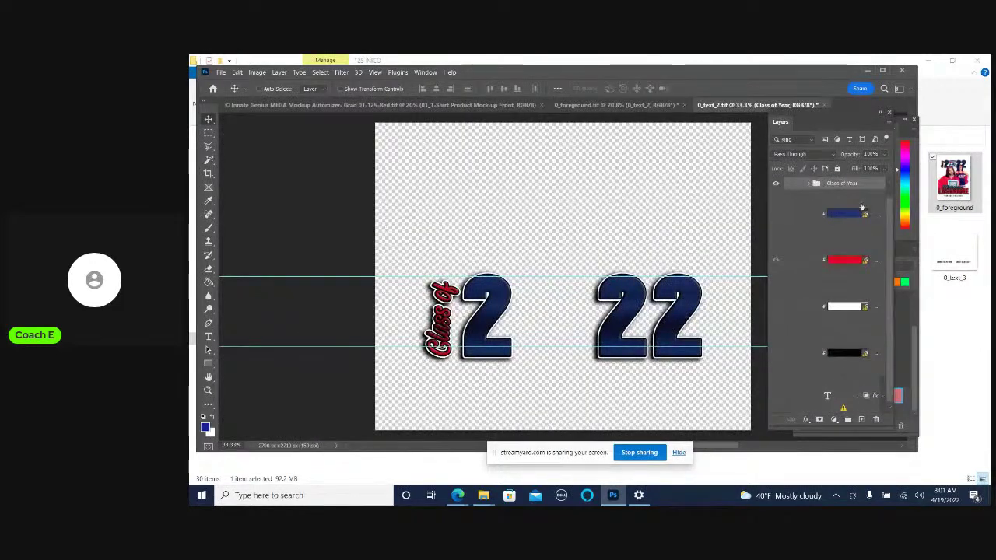
Update all modified content to recolour it teal and rose, then save and close it
right_click(860, 204)
key(Escape)
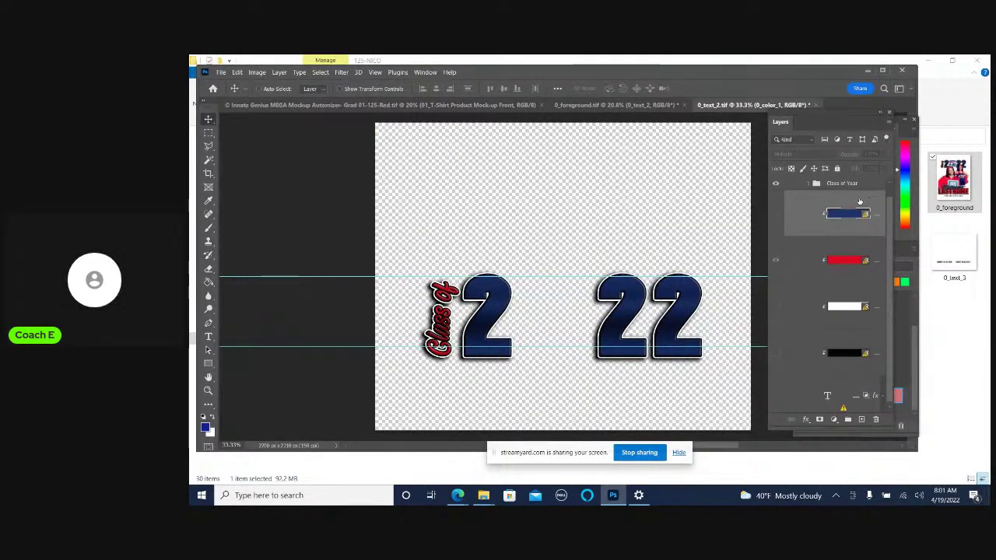
right_click(859, 203)
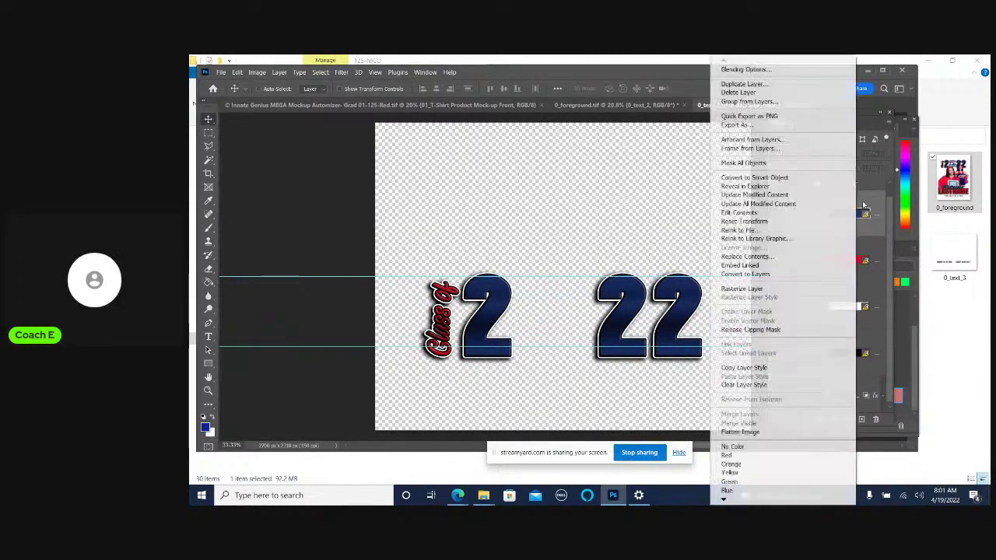
click(777, 204)
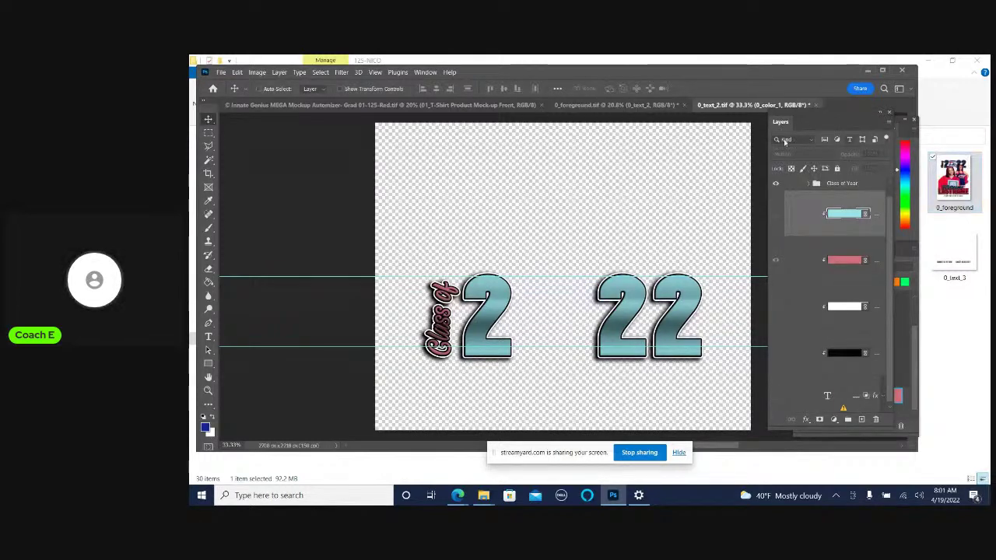
click(811, 105)
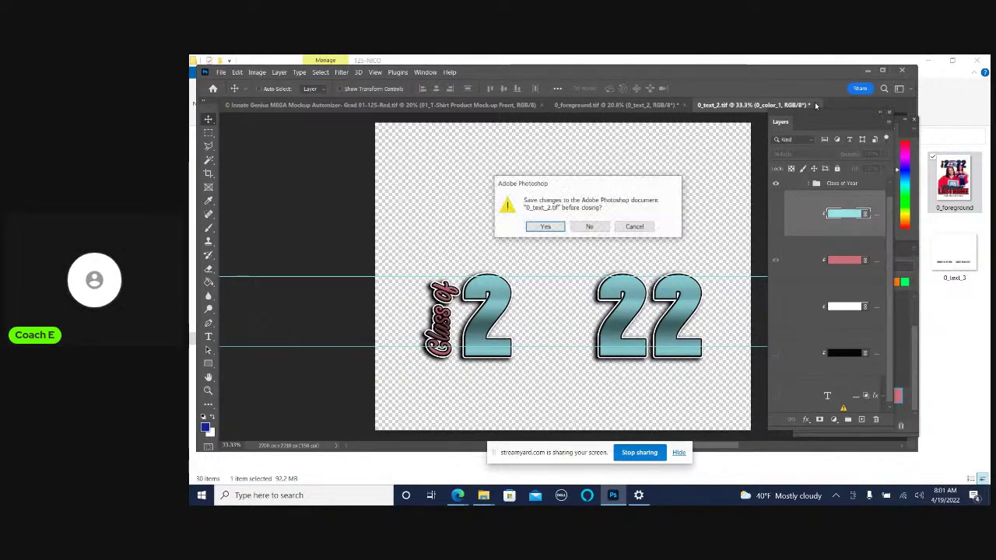
click(547, 227)
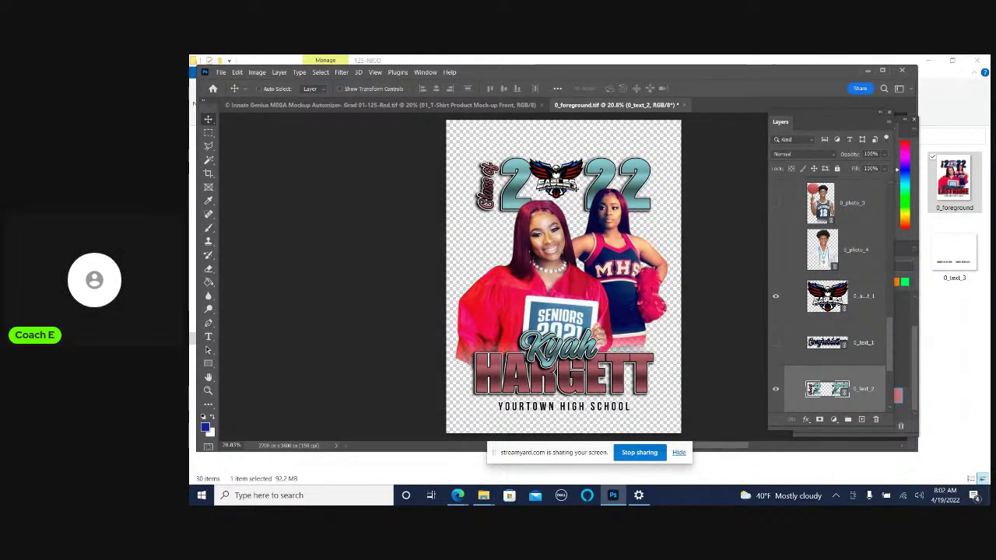
Select the school-name layer 0_text_6 and open it as its own document
right_click(542, 410)
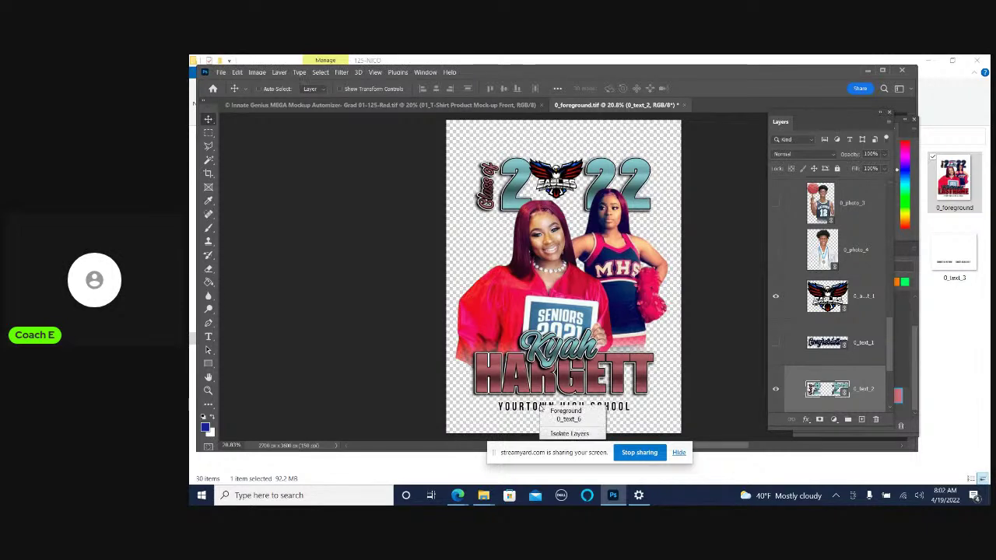
click(569, 419)
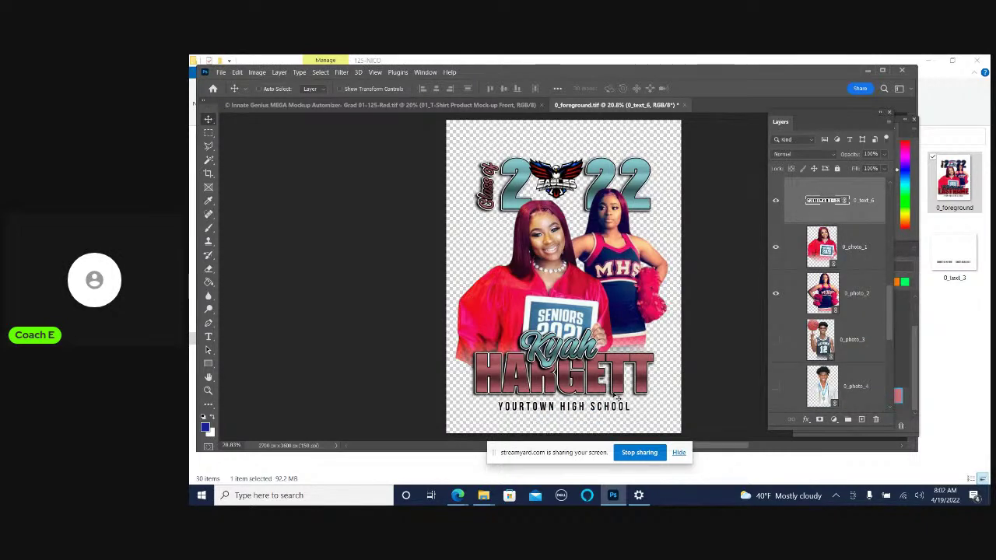
double_click(826, 200)
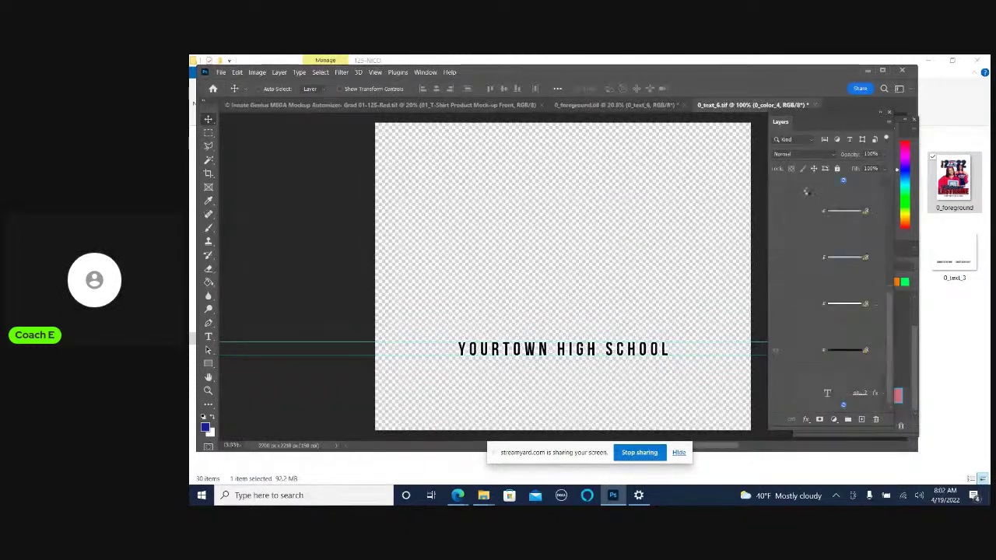
Update all modified content to apply the teal and rose palette
right_click(830, 203)
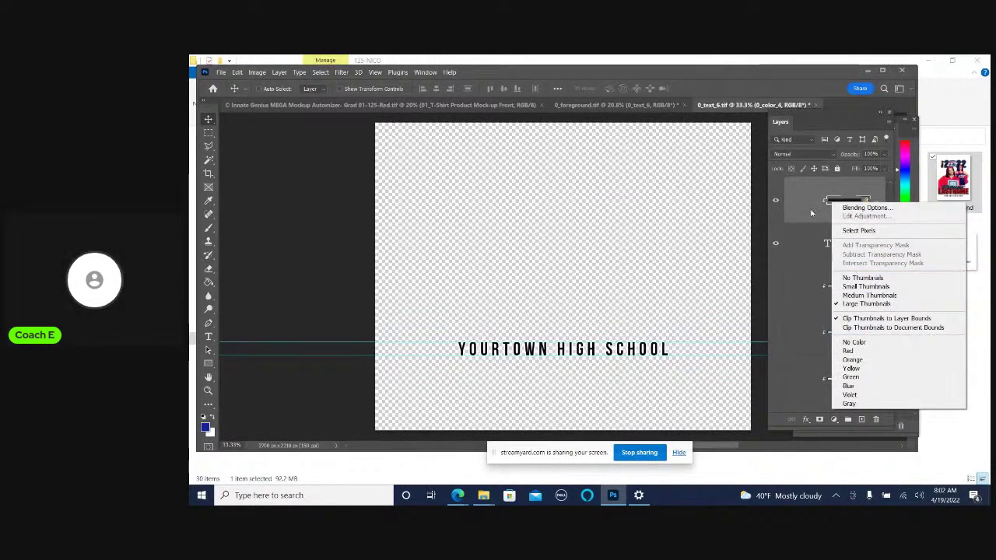
right_click(829, 204)
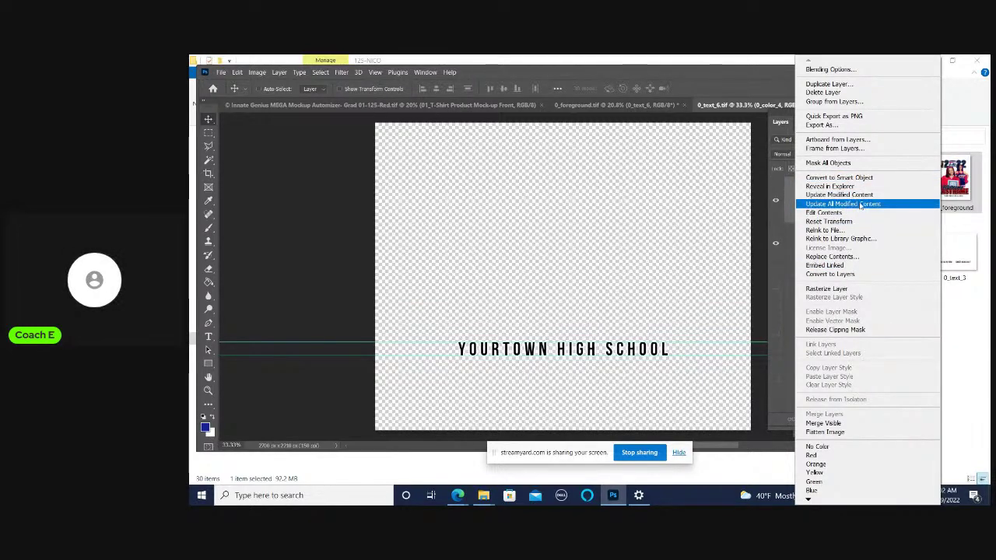
click(842, 204)
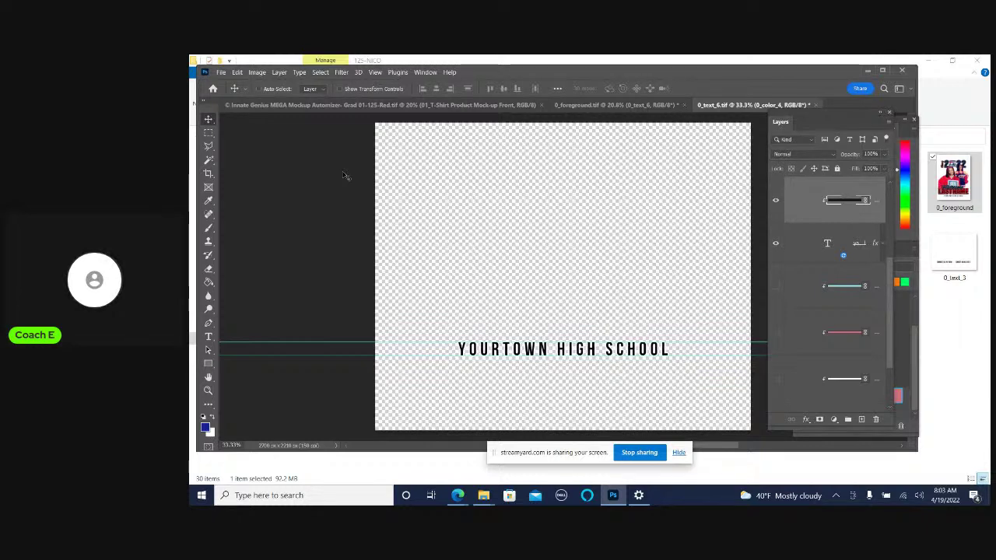
Edit the school-name type layer, dismissing the missing-font prompt, then finish the edit
scroll(802, 375, down, 2)
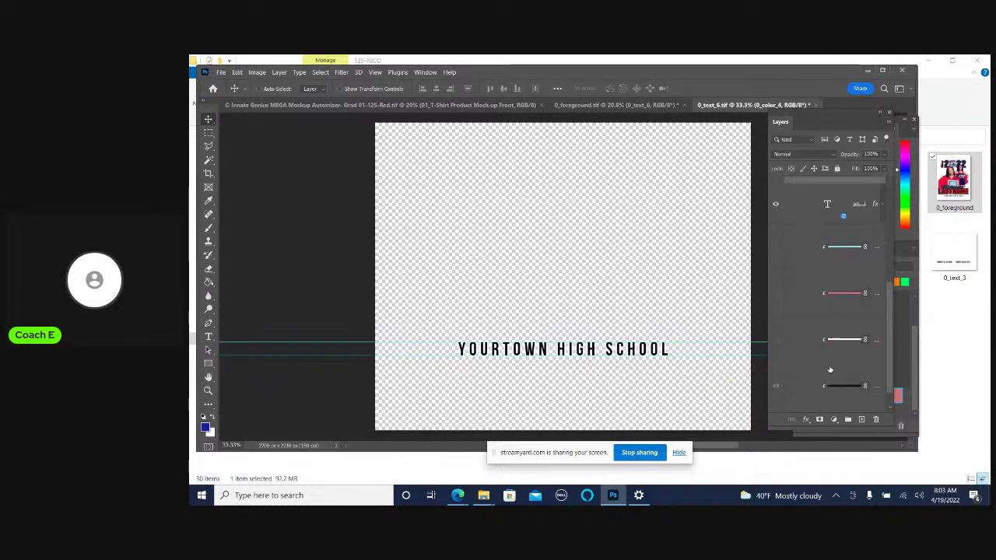
scroll(802, 376, down, 1)
double_click(827, 393)
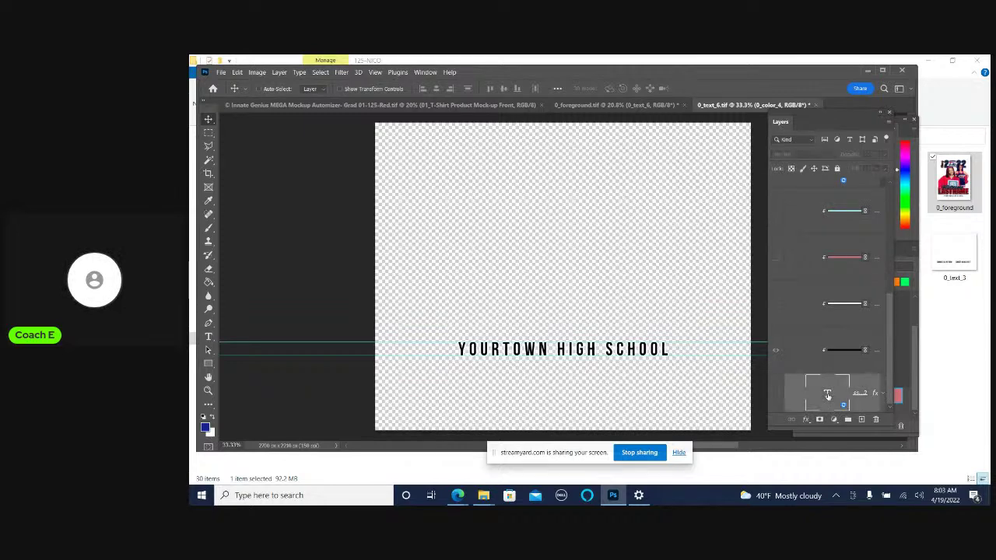
click(627, 259)
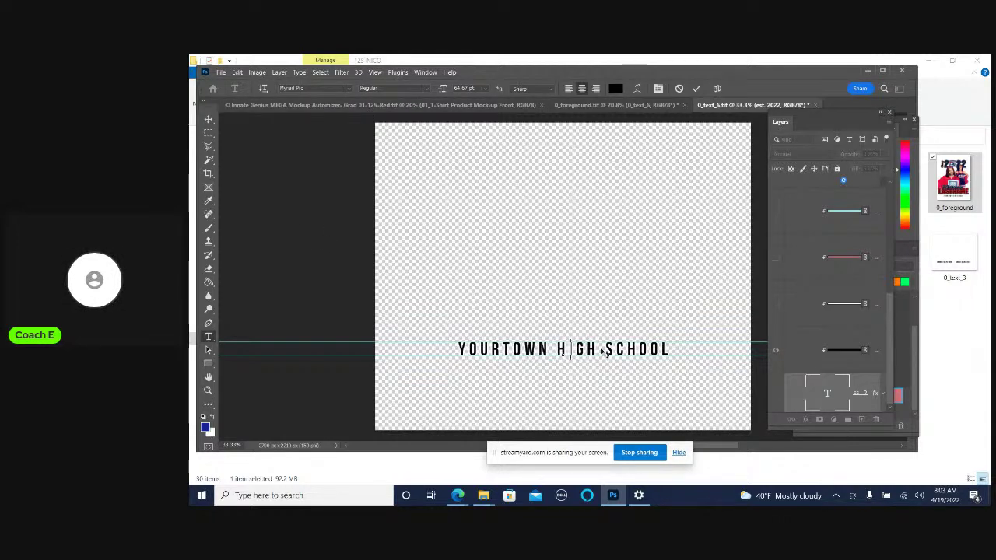
click(580, 351)
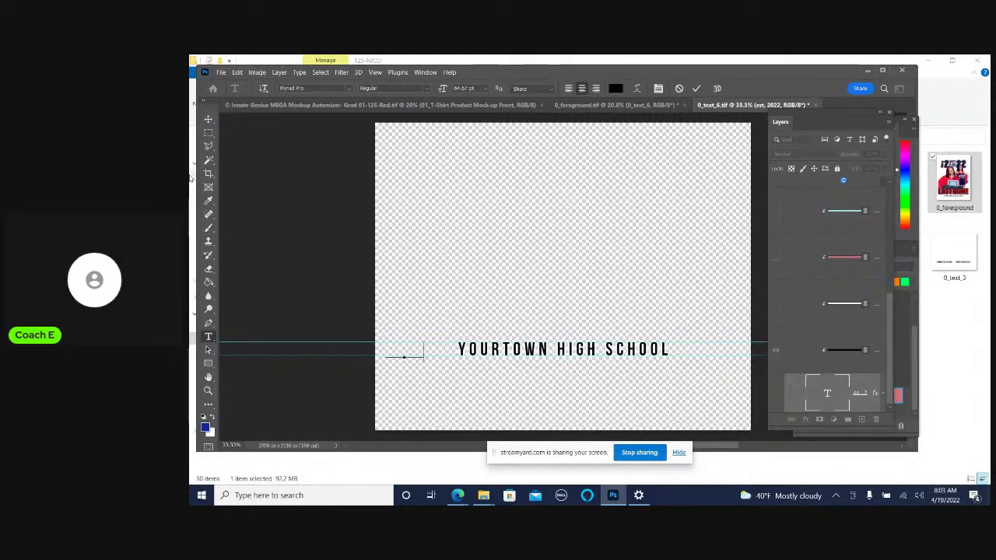
click(208, 119)
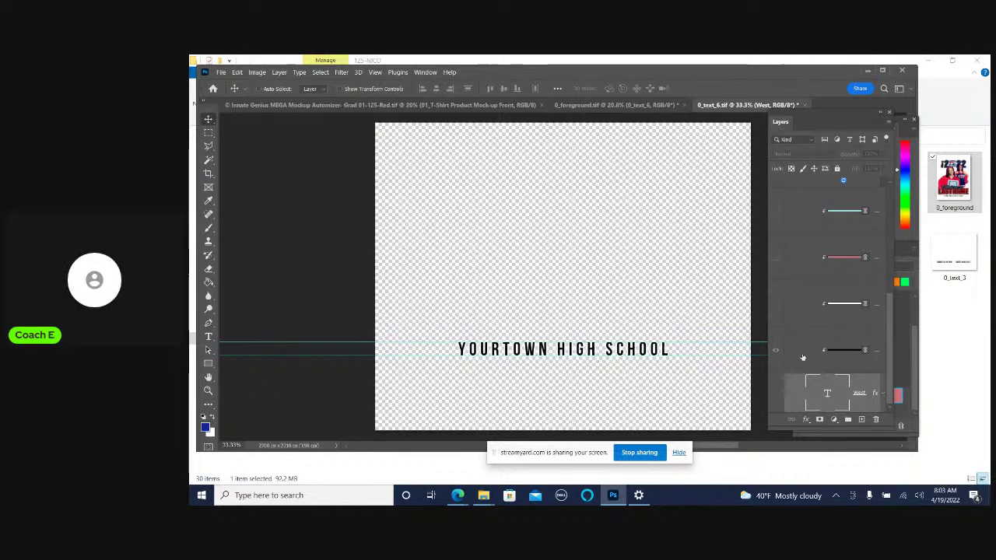
Show the hidden West text layer and delete its text
click(775, 393)
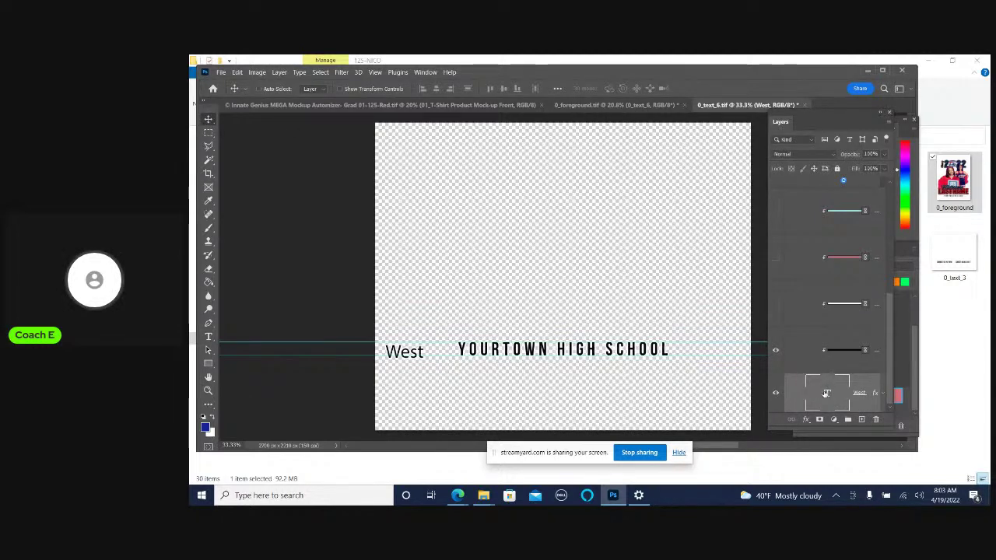
double_click(826, 394)
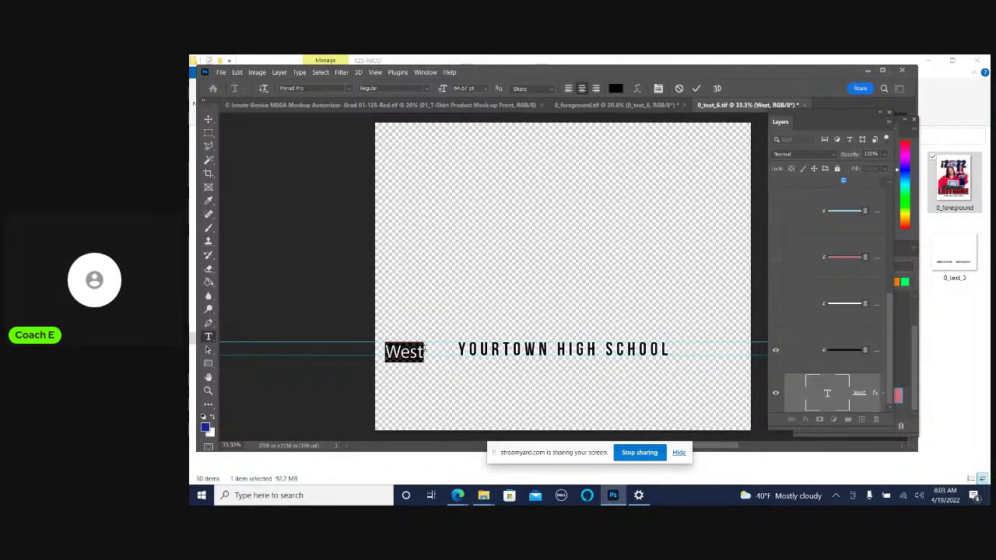
key(BackSpace)
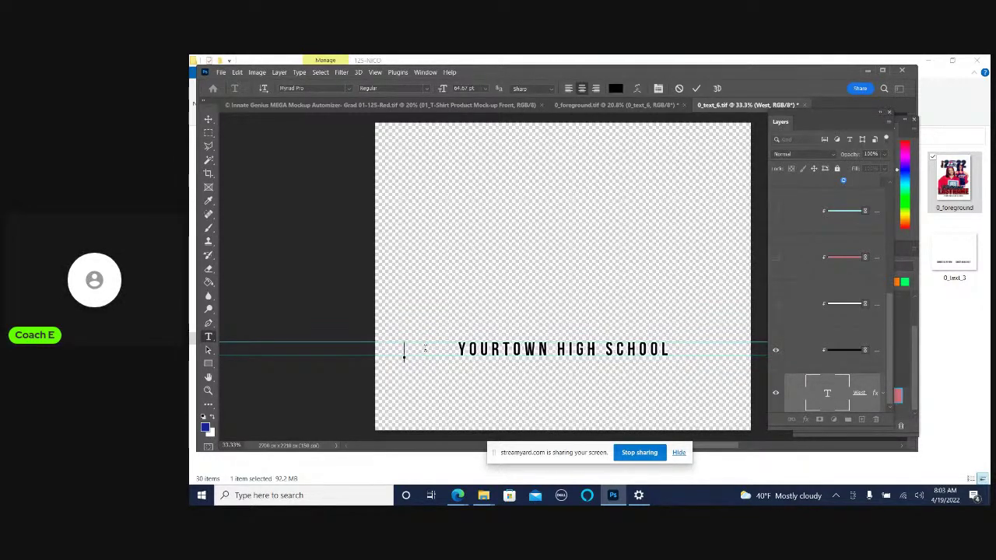
key(Escape)
key(v)
Select the yourtown high school text layer and send it to the bottom of the stack
right_click(656, 350)
click(676, 371)
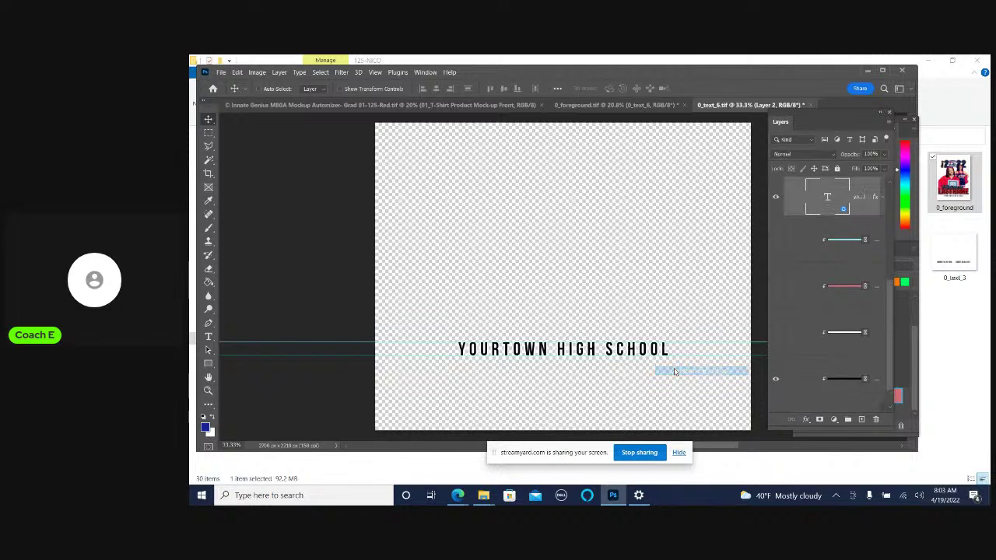
key(ctrl+bracketleft)
key(ctrl+bracketleft)
key(ctrl+bracketleft)
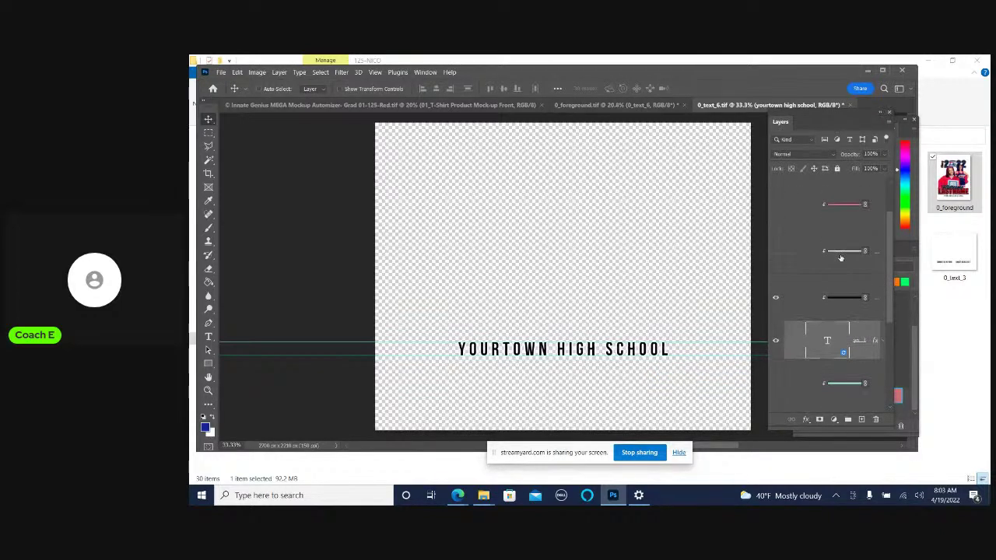
key(ctrl+bracketleft)
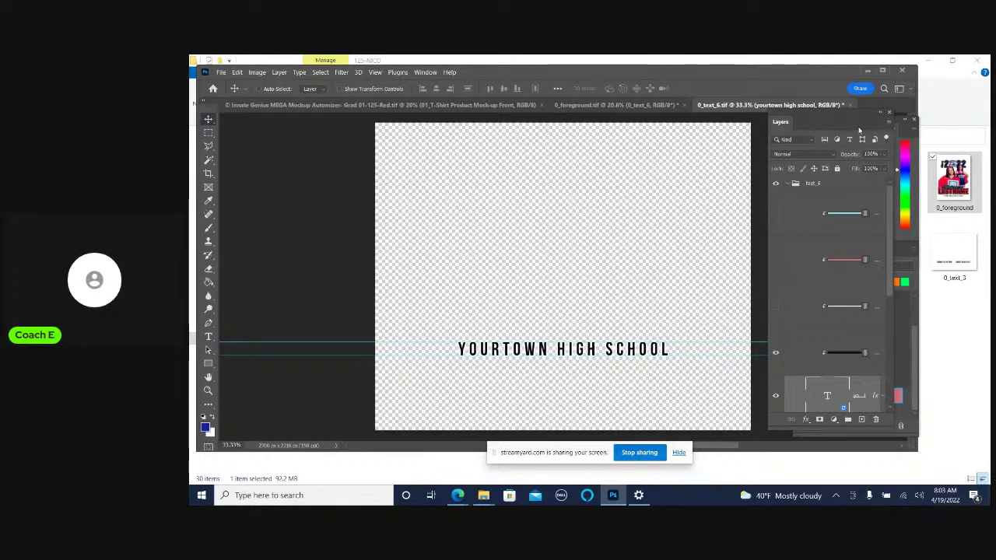
Revert the document to its Open state via the History panel, then select the top colour layer
drag(853, 125, 871, 168)
click(866, 128)
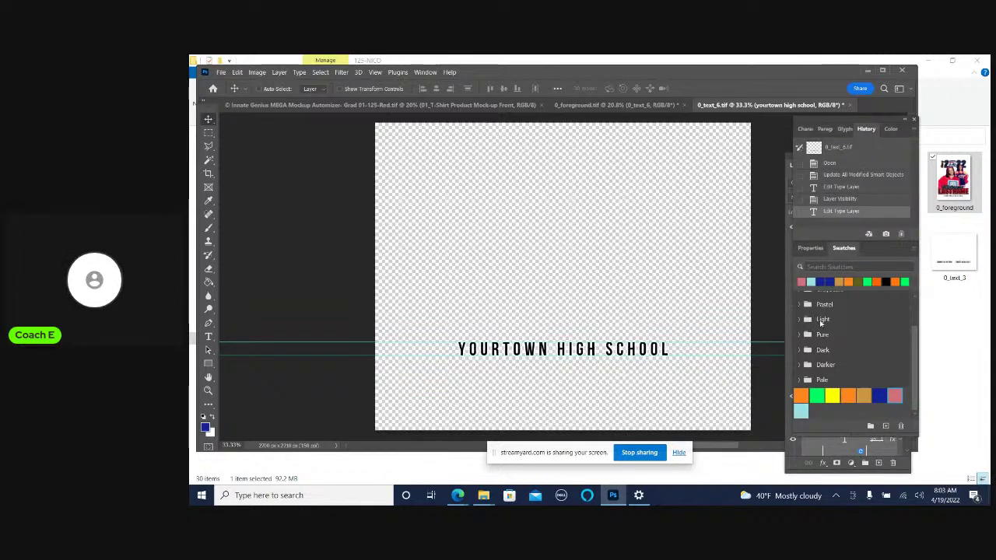
click(841, 187)
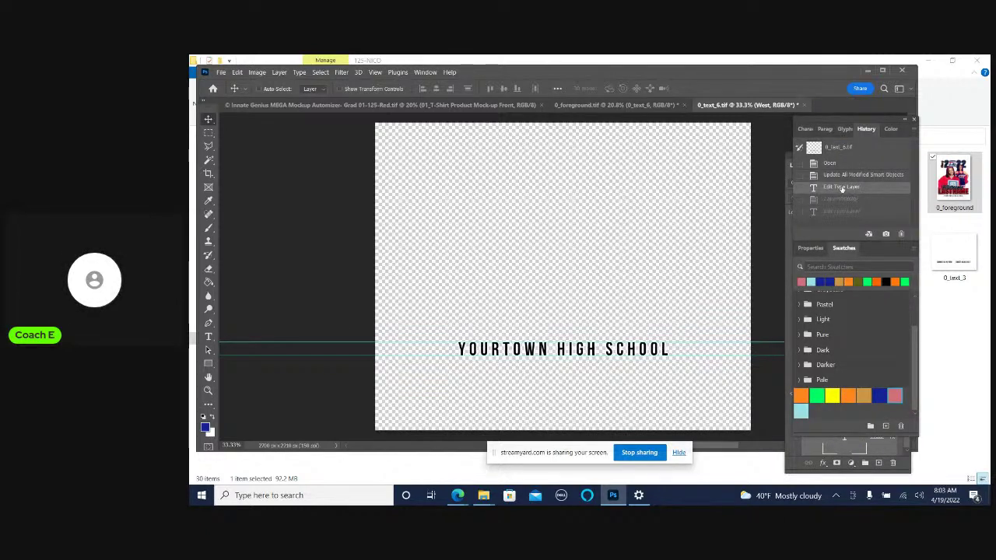
click(845, 175)
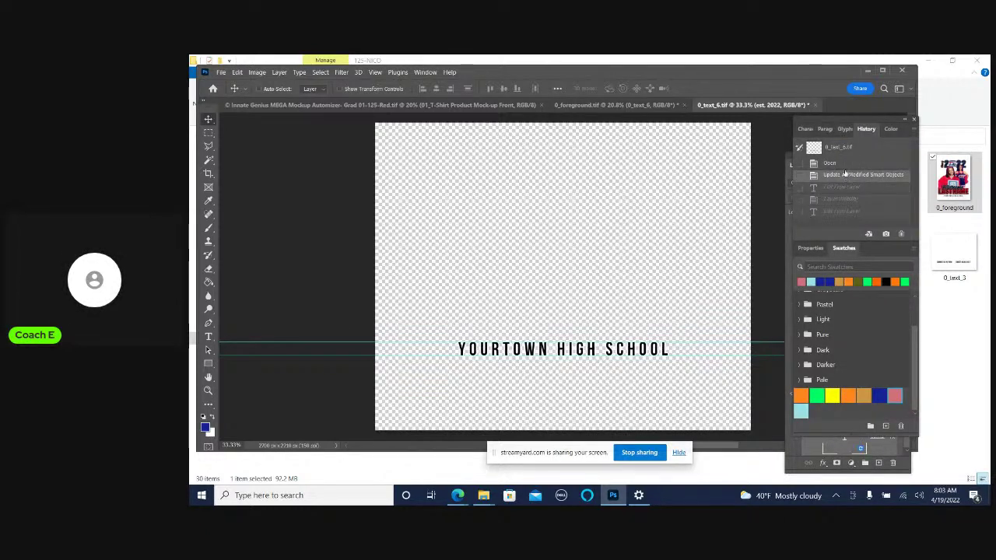
click(845, 164)
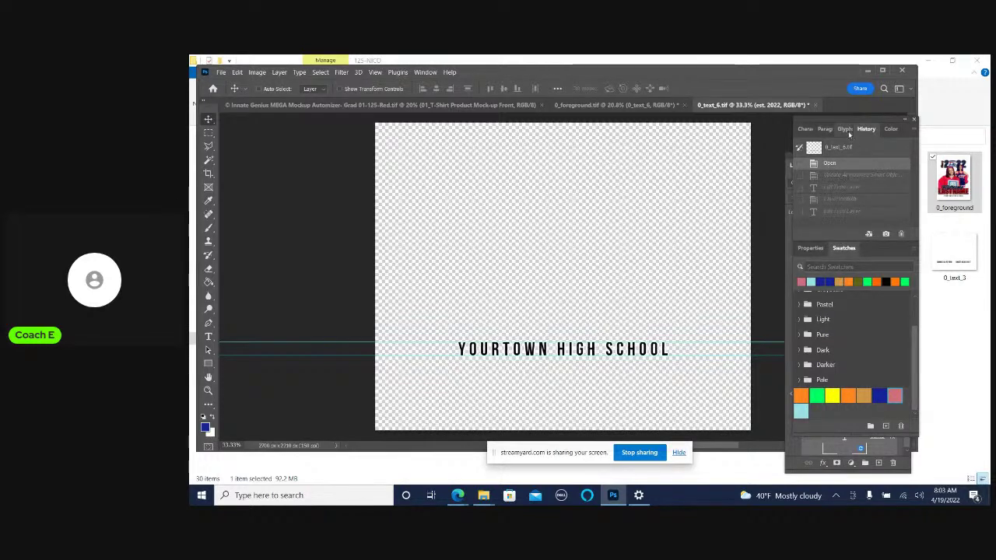
click(786, 155)
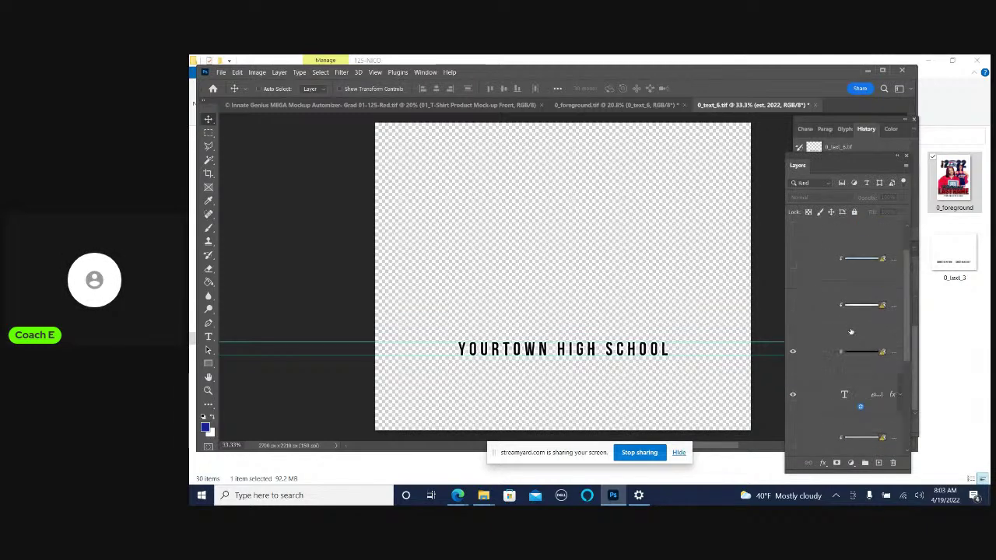
click(845, 250)
Run Update Modified Content on the top colour layer
right_click(844, 251)
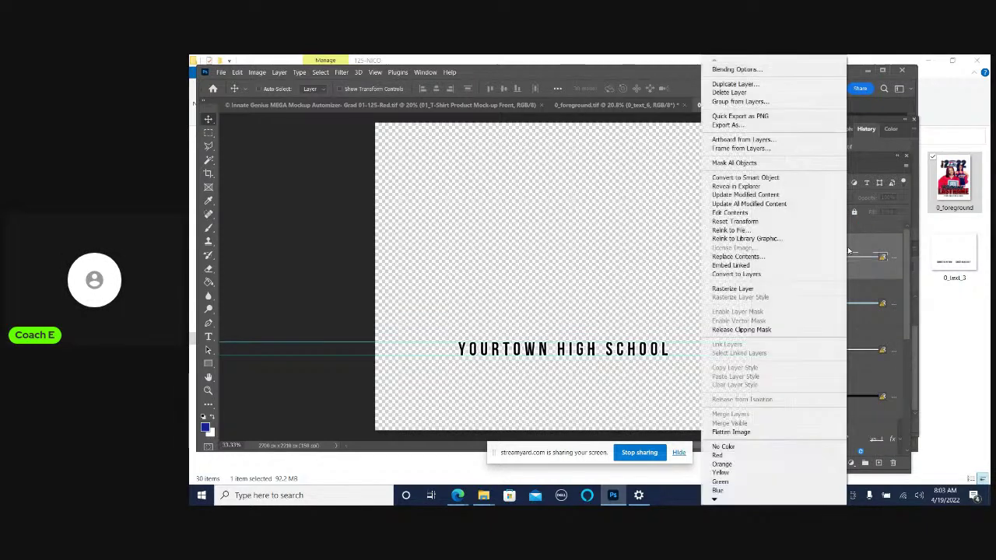
click(766, 197)
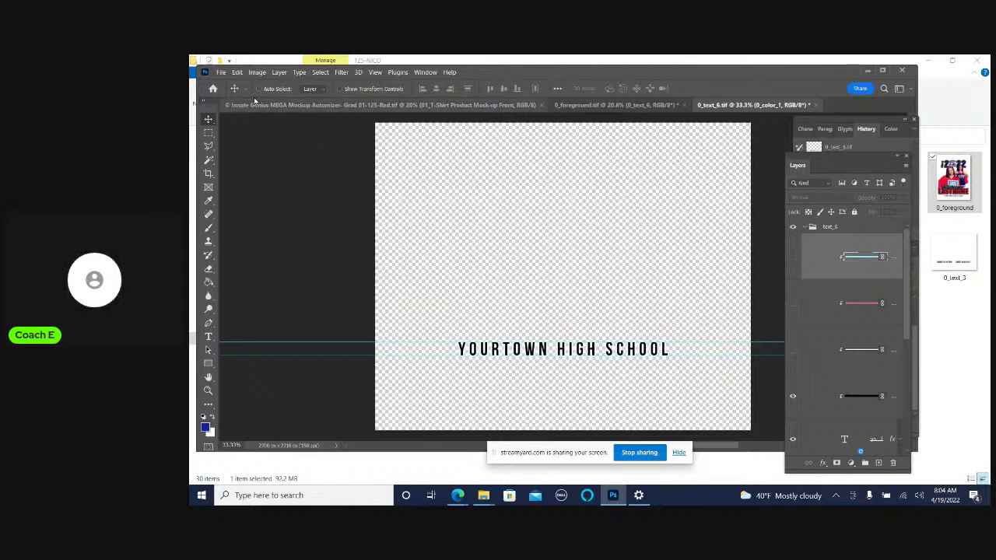
Return to the Grad 01-125-Red T-shirt mockup document after cancelling a stray Open dialog
click(238, 72)
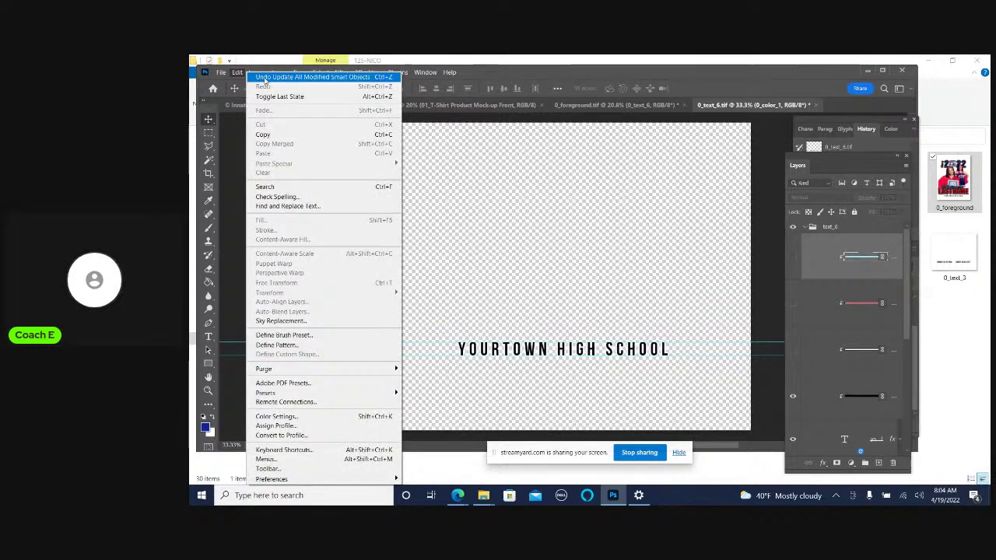
click(221, 72)
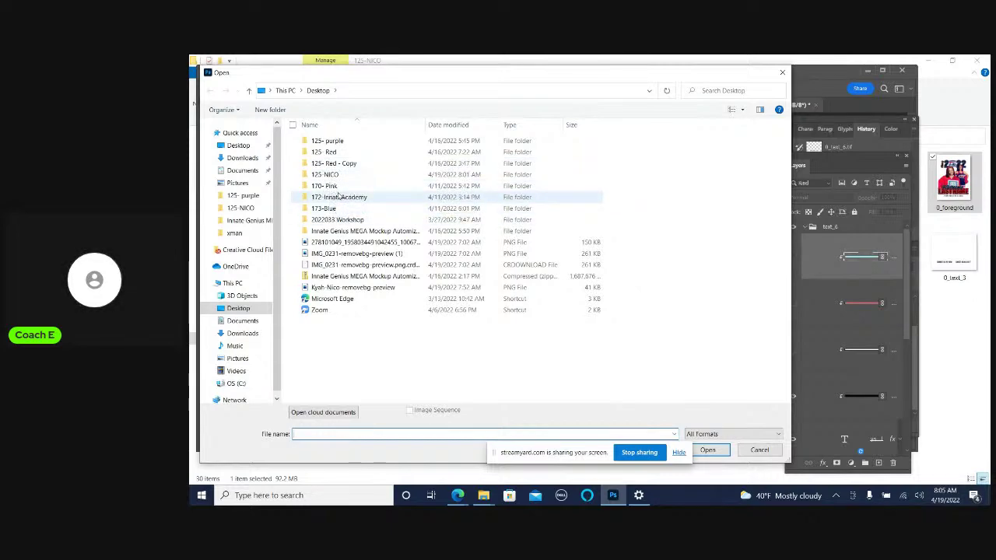
click(759, 451)
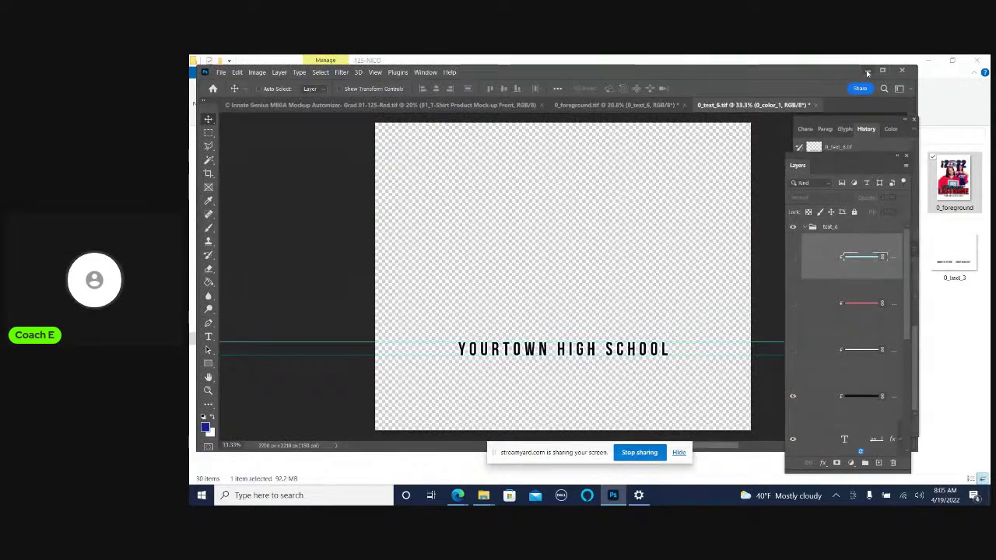
click(296, 106)
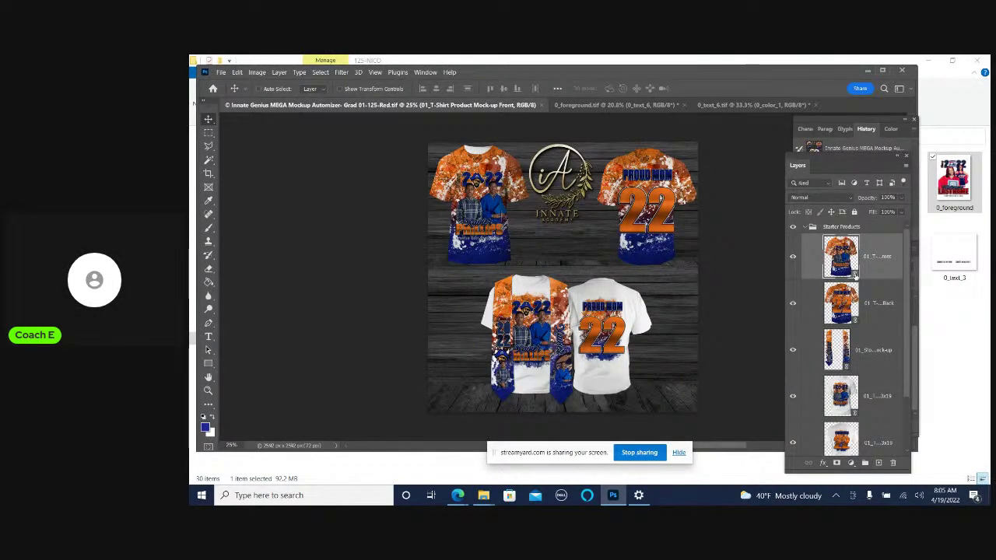
double_click(855, 272)
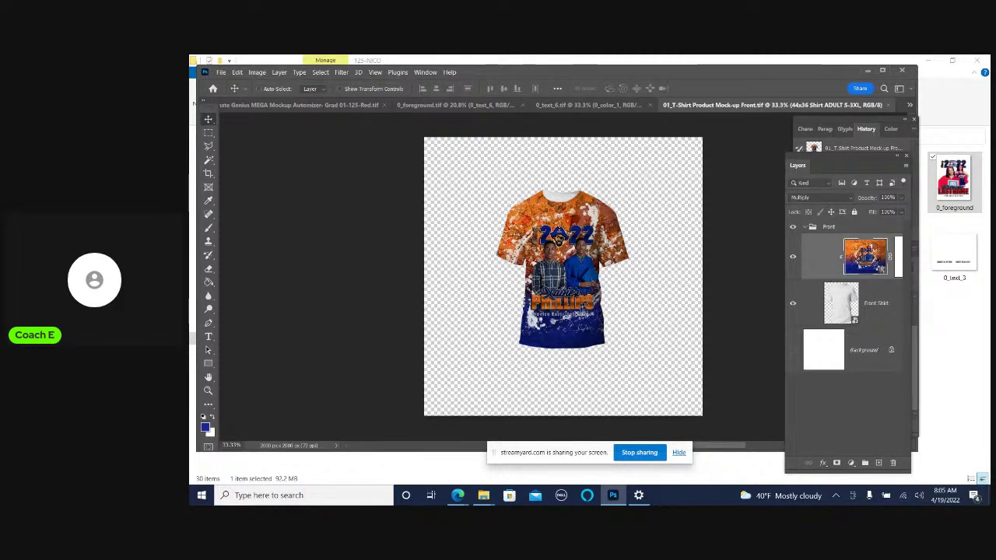
double_click(865, 256)
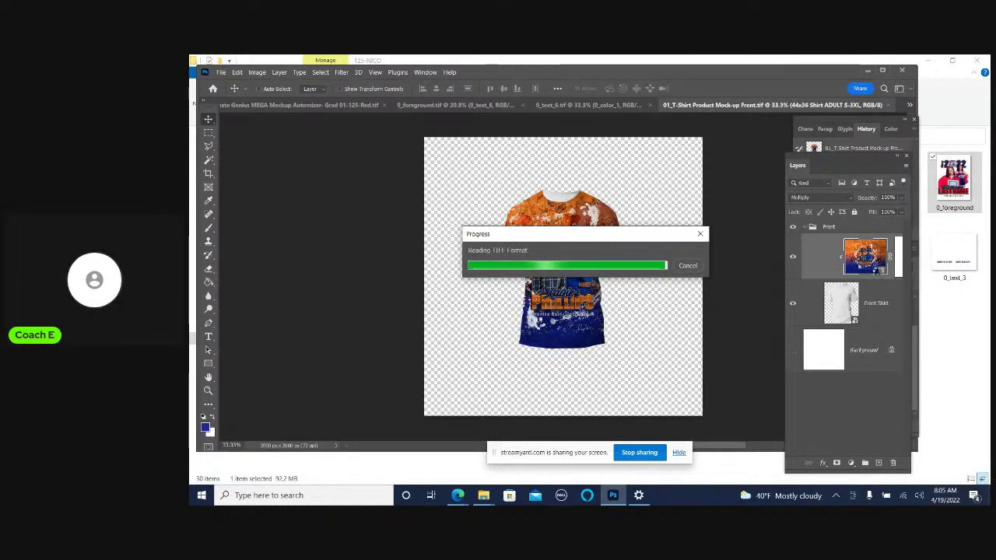
double_click(879, 260)
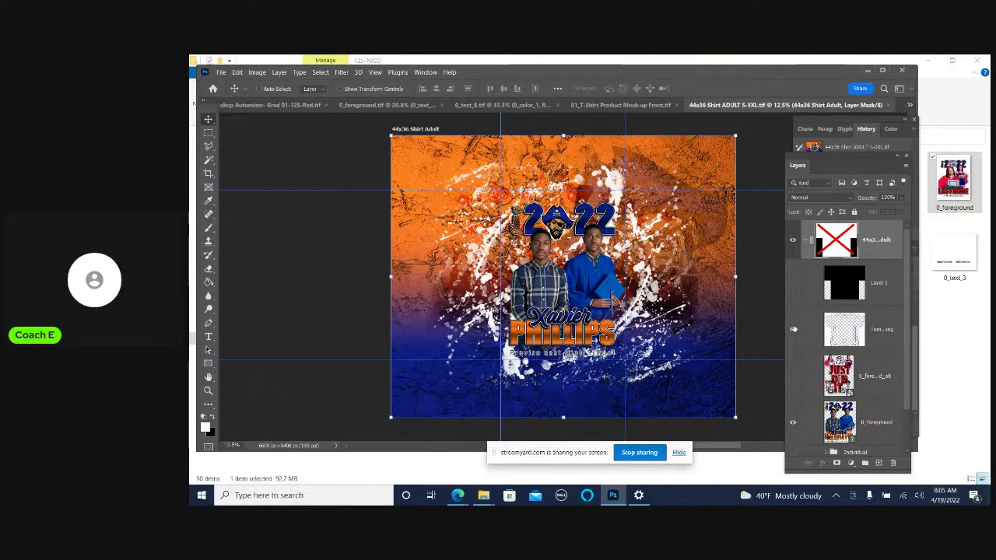
click(792, 329)
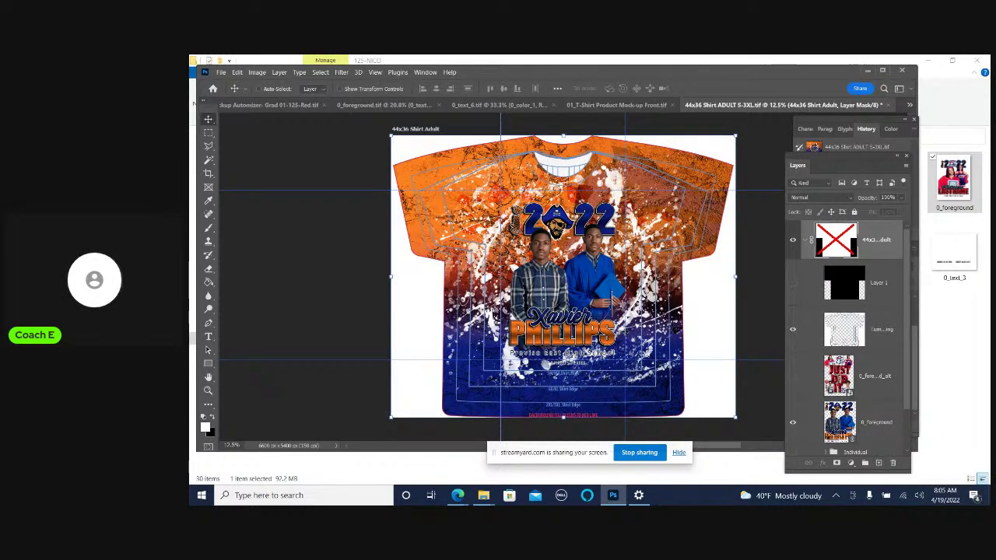
key(ctrl+plus)
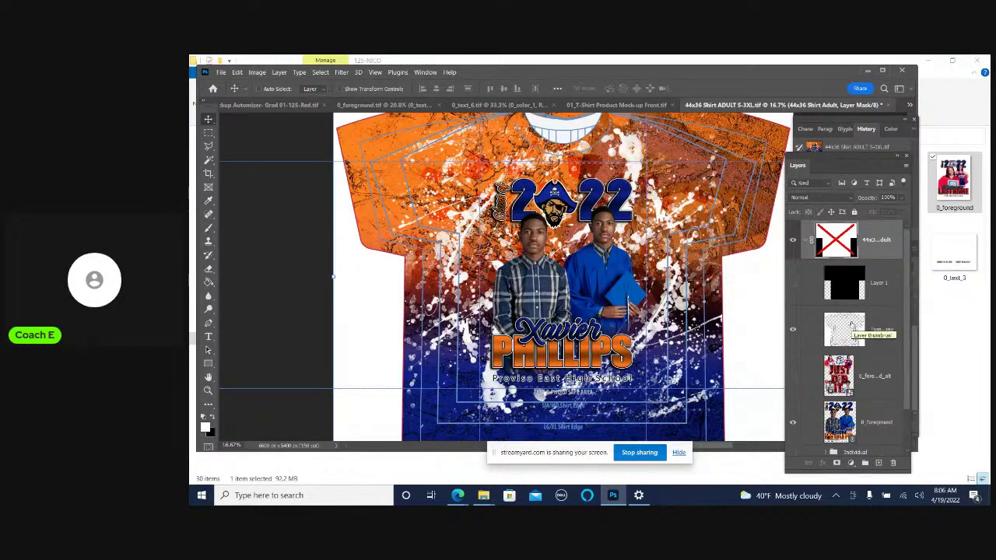
click(792, 375)
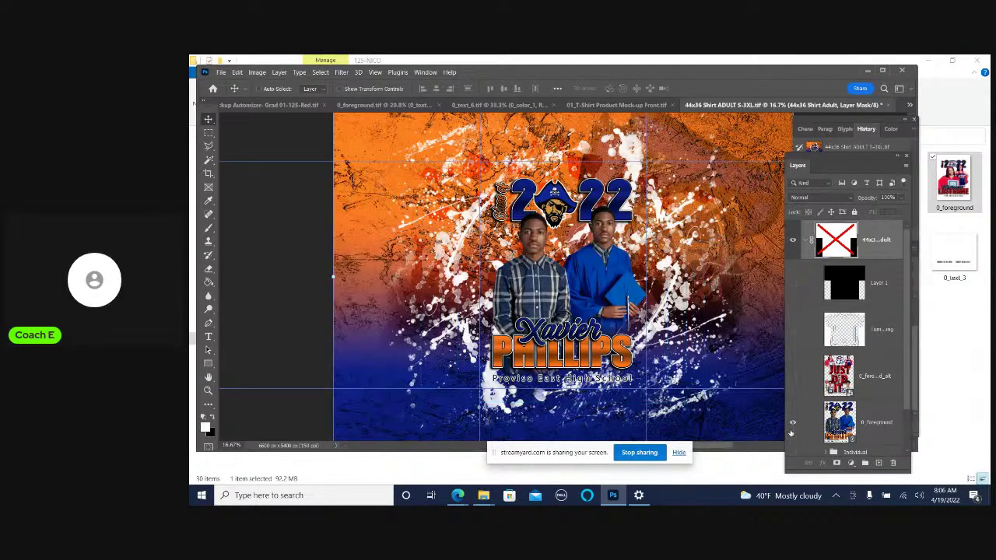
click(793, 330)
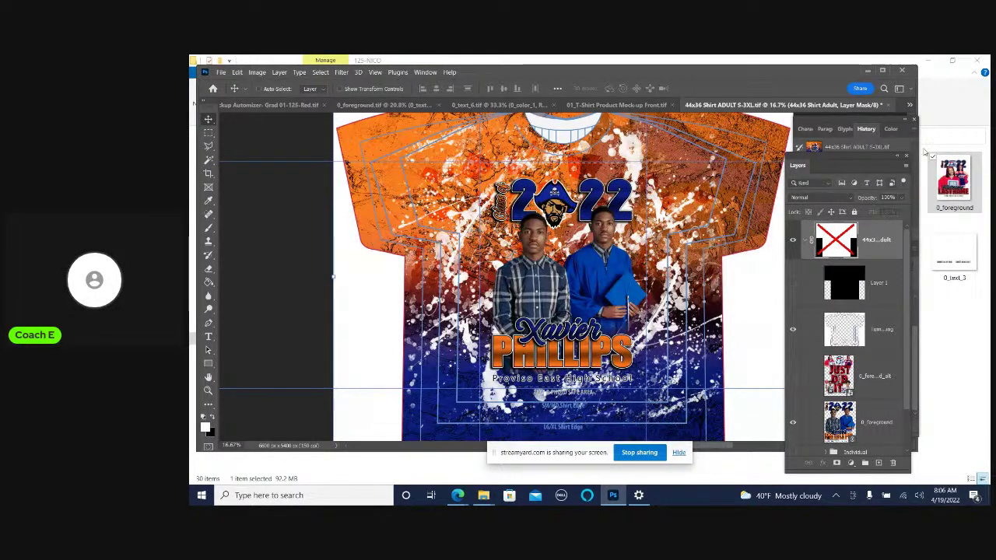
click(889, 105)
click(545, 227)
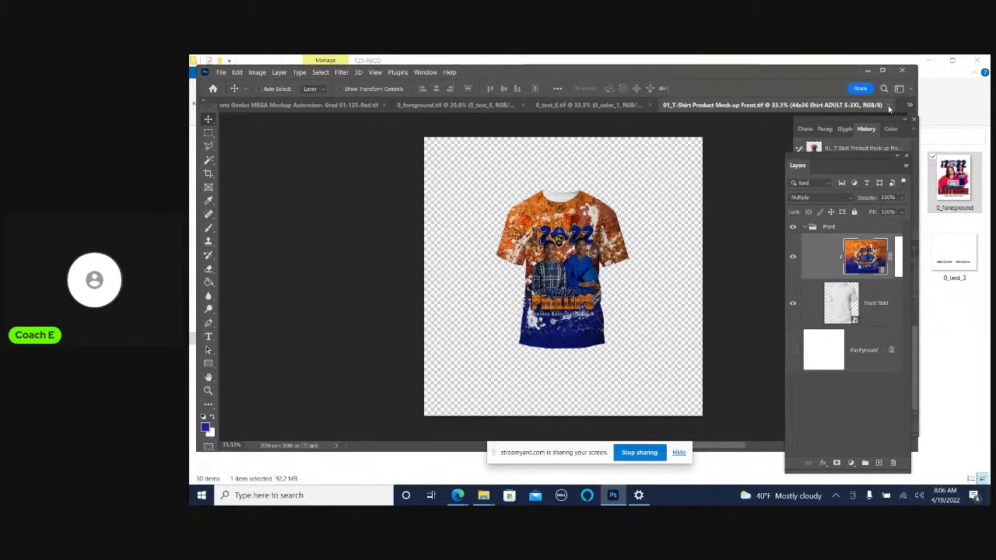
click(889, 105)
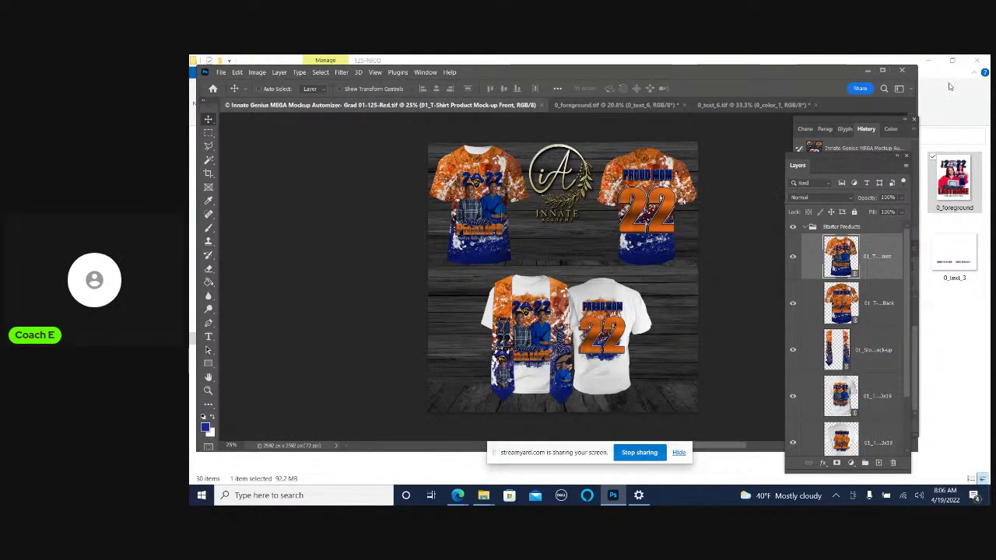
Open 0_foreground from the 125-NICO folder, then return to the 0_text_6 school-name document
click(870, 74)
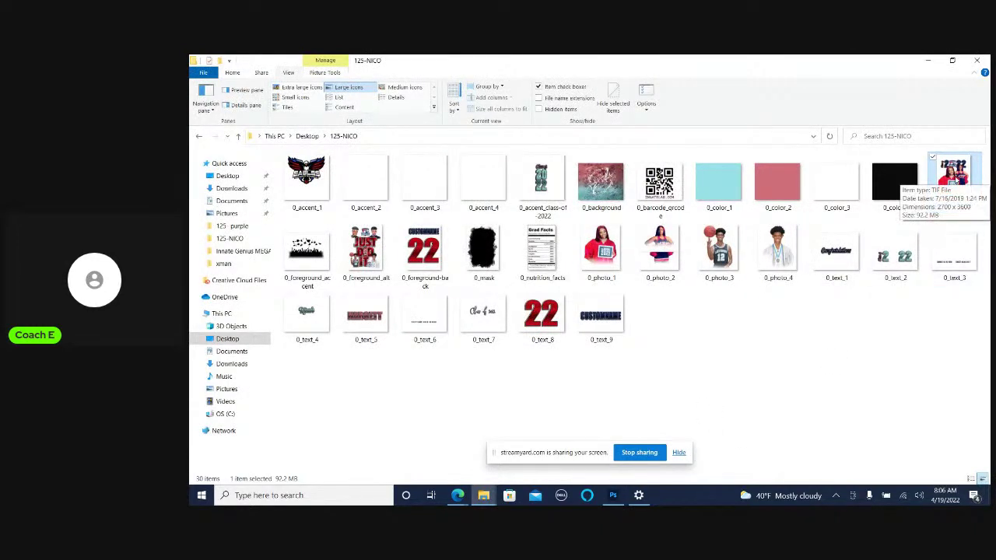
double_click(954, 180)
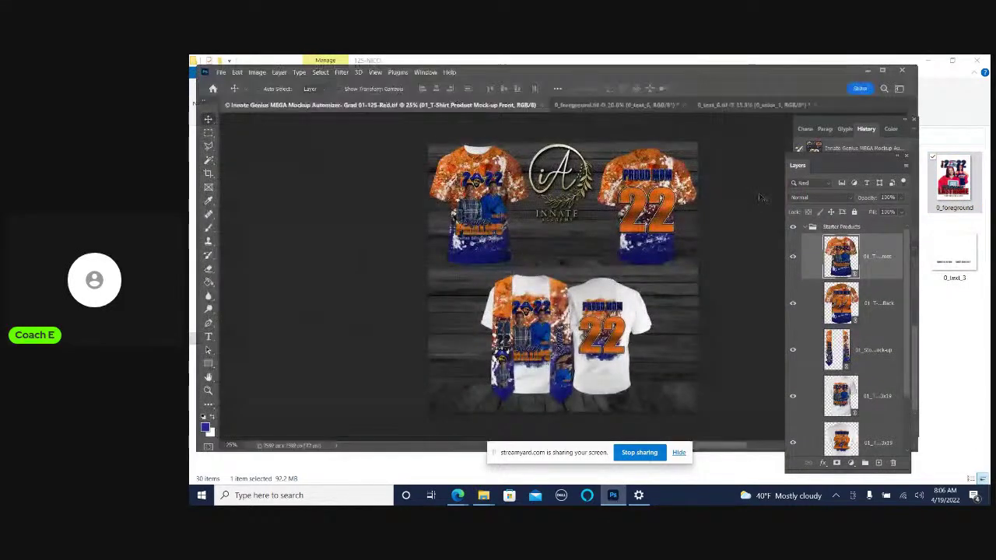
click(750, 106)
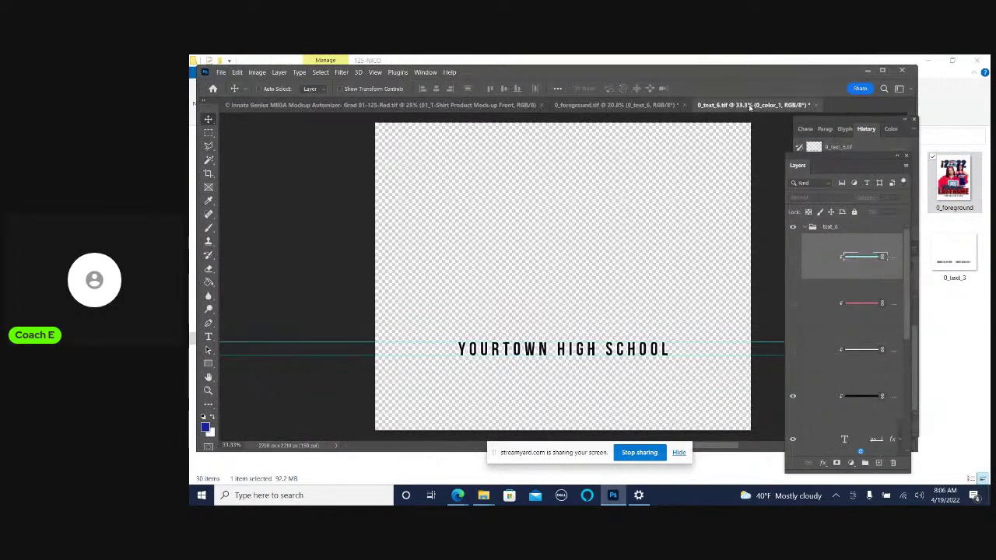
Replace the missing font and retype YOURTOWN HIGH SCHOOL as 'West Craven High School'
right_click(623, 350)
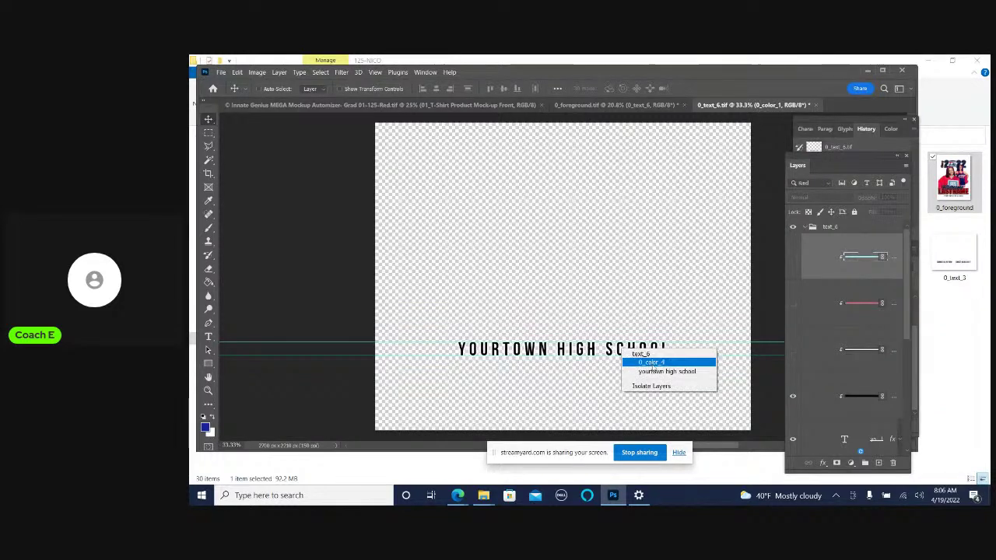
click(654, 371)
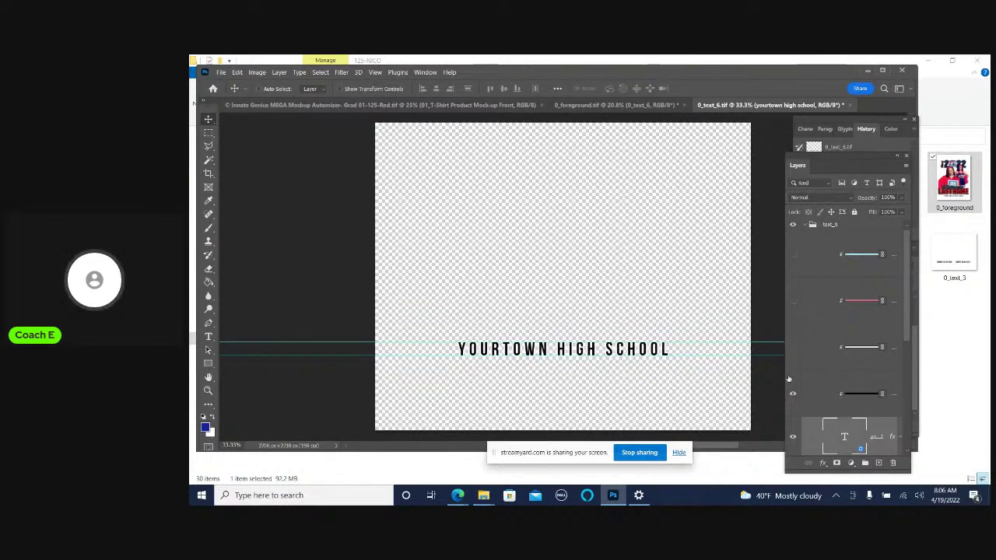
double_click(845, 440)
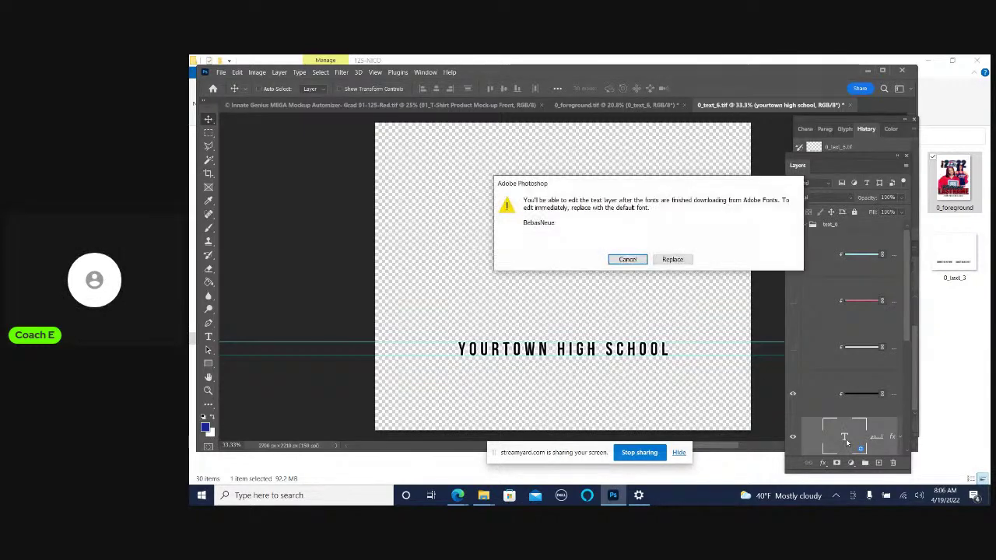
click(674, 259)
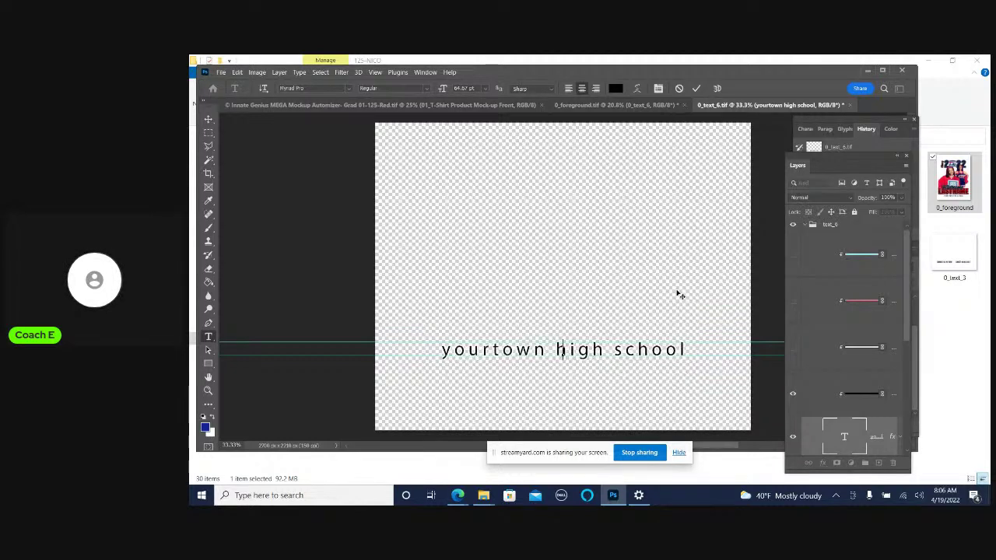
key(BackSpace)
text(West)
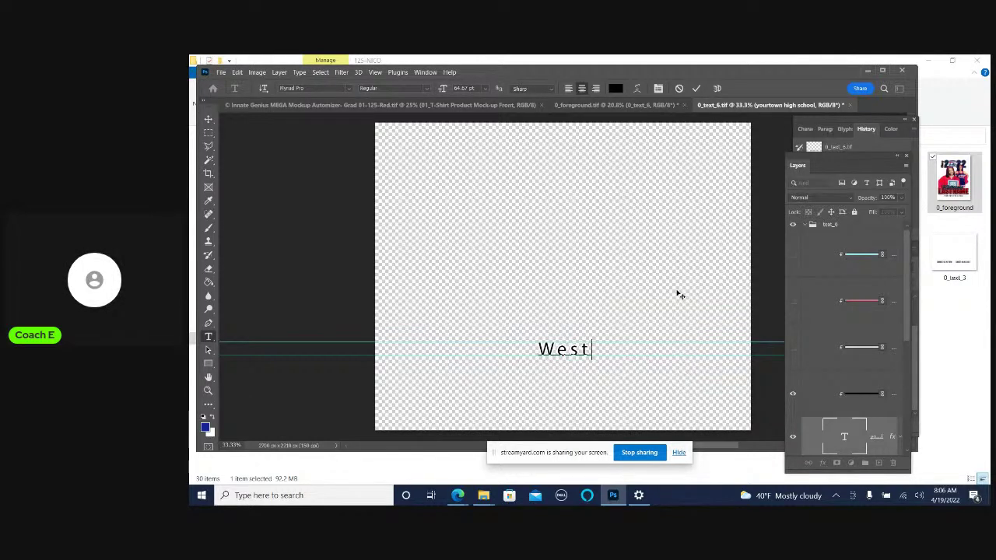
text( Craven )
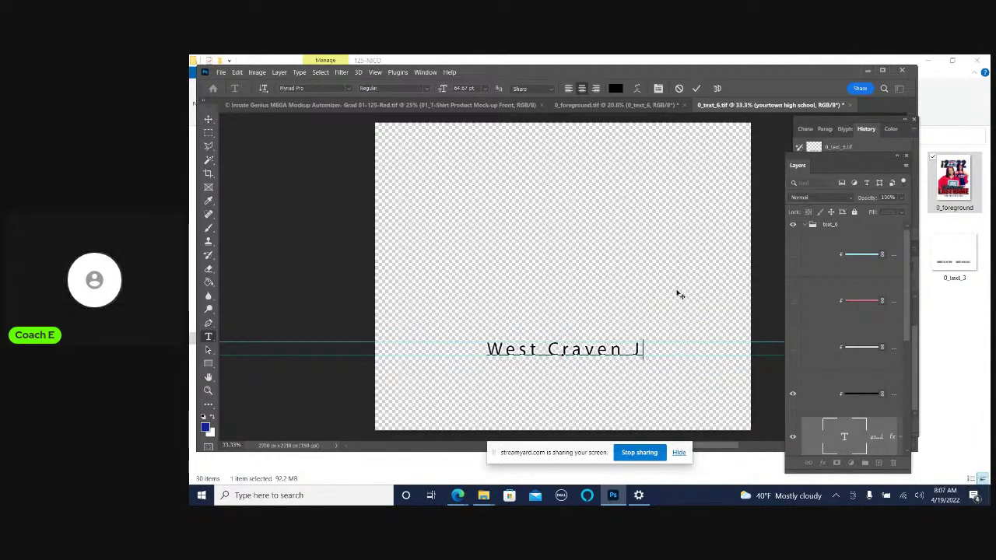
text(Highs)
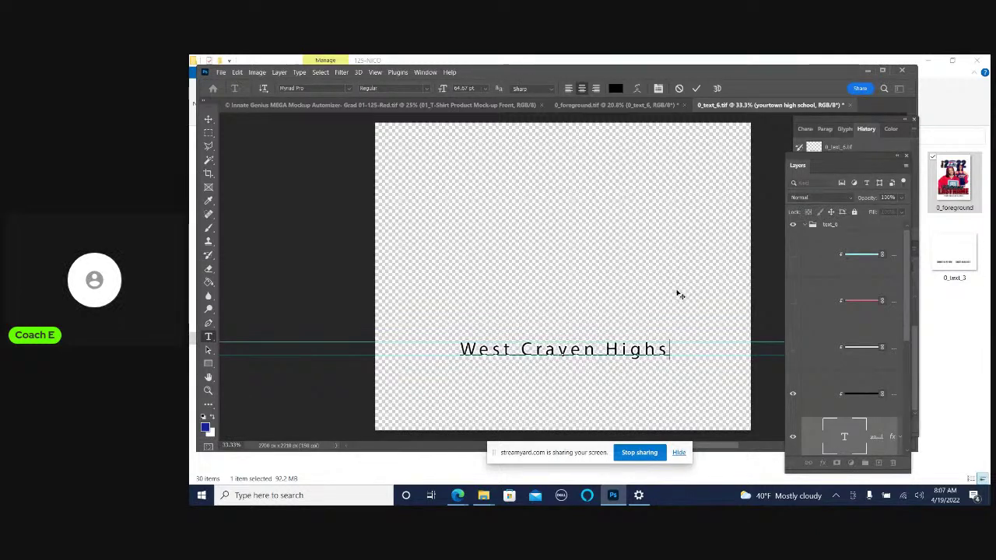
key(BackSpace)
text(School)
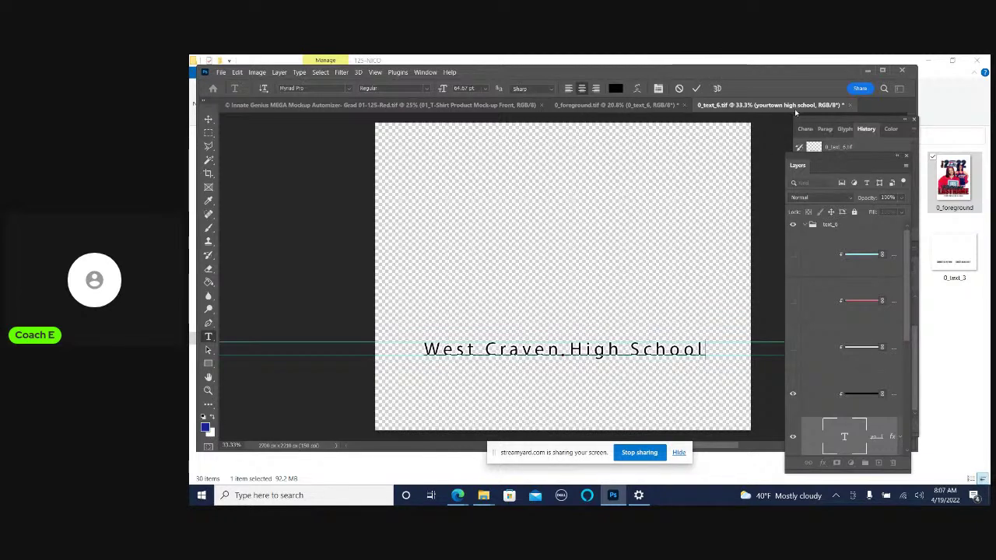
click(694, 87)
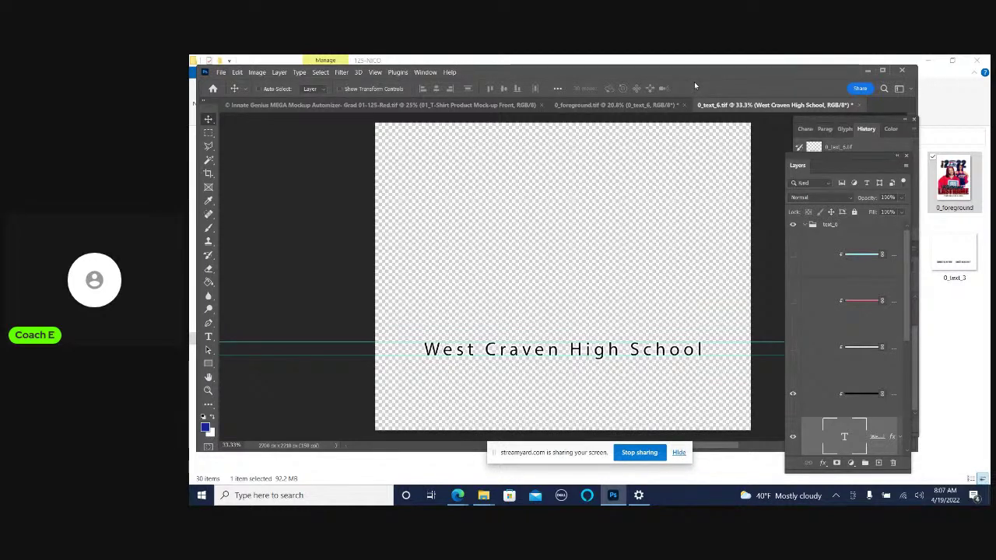
Save and close the school-name document, then open the 0_photo_1 smart object in 0_foreground
click(858, 105)
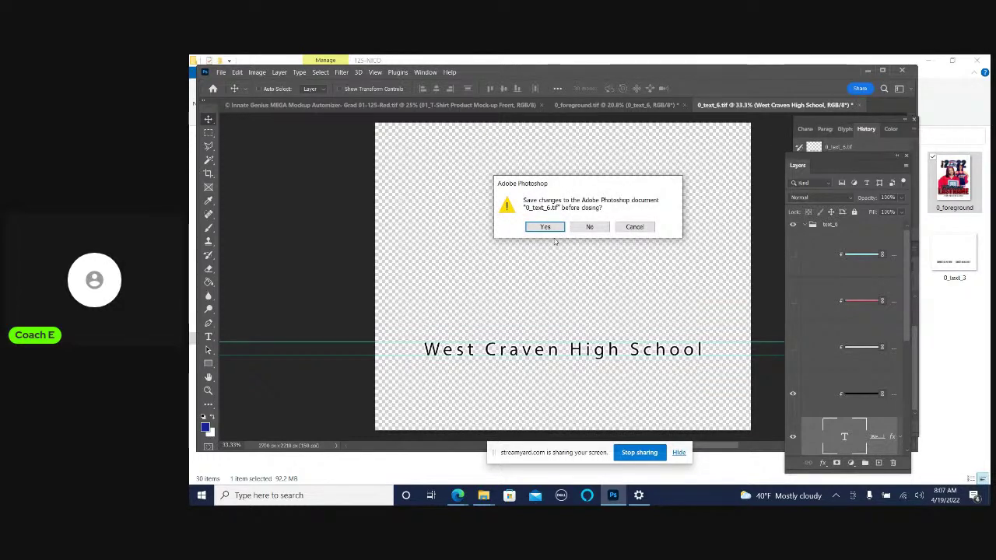
click(546, 228)
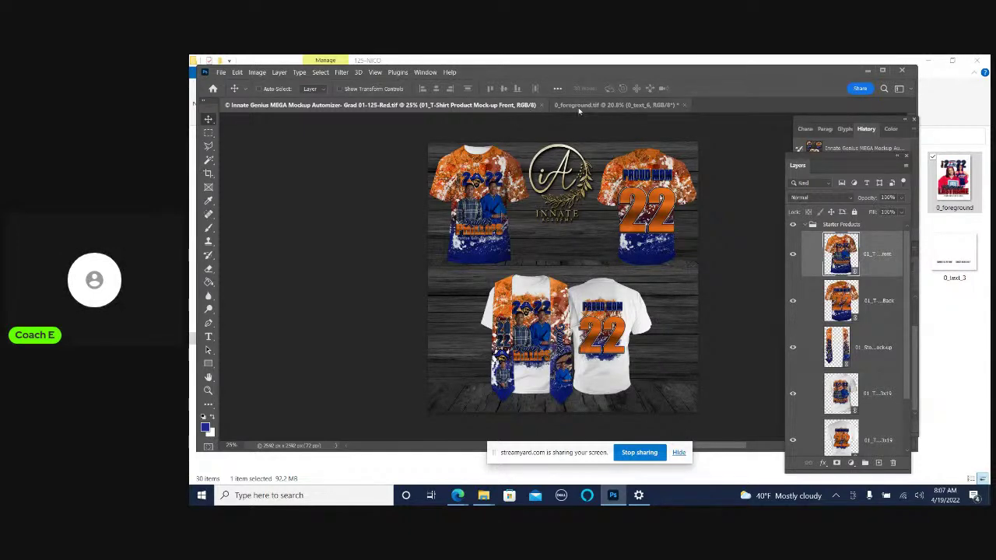
click(615, 104)
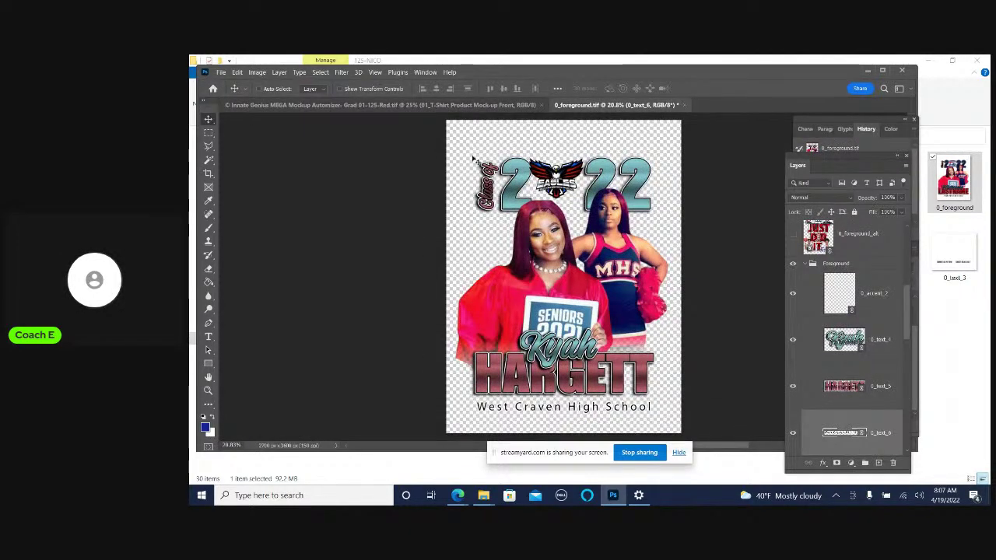
right_click(558, 252)
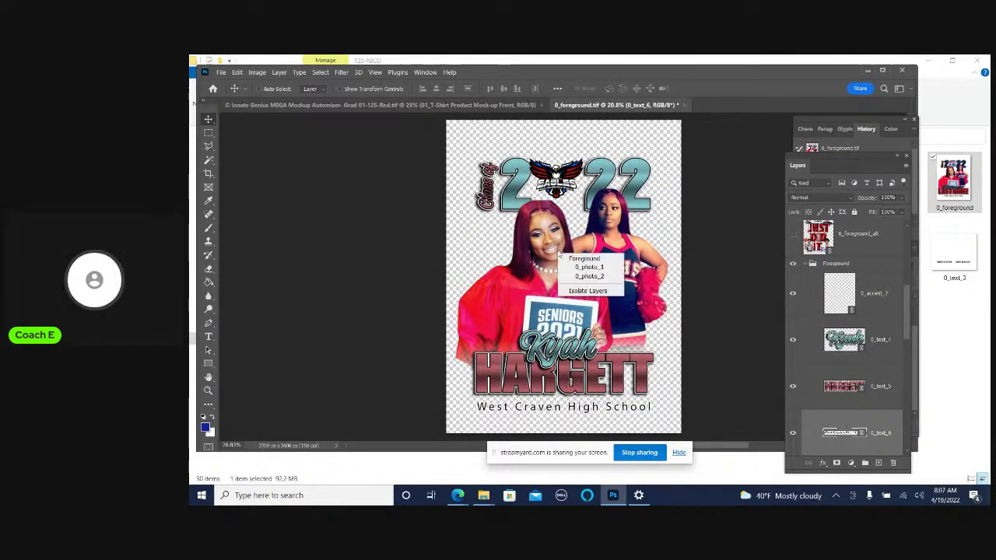
click(580, 267)
right_click(566, 271)
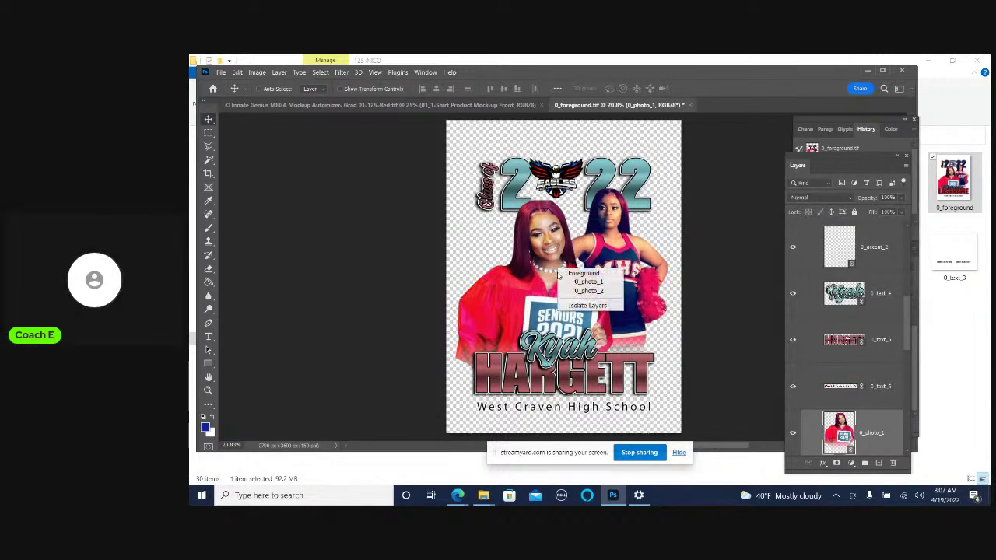
click(573, 281)
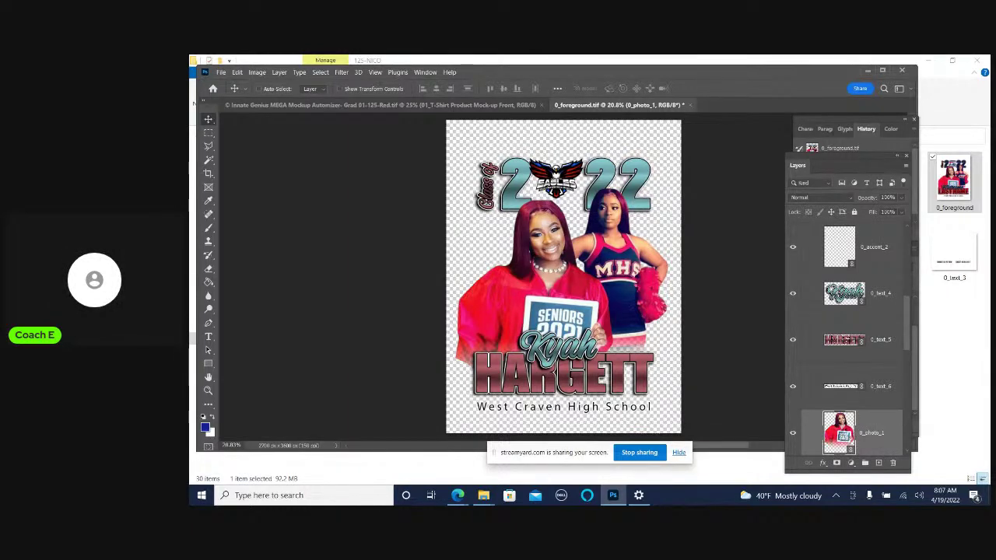
double_click(843, 431)
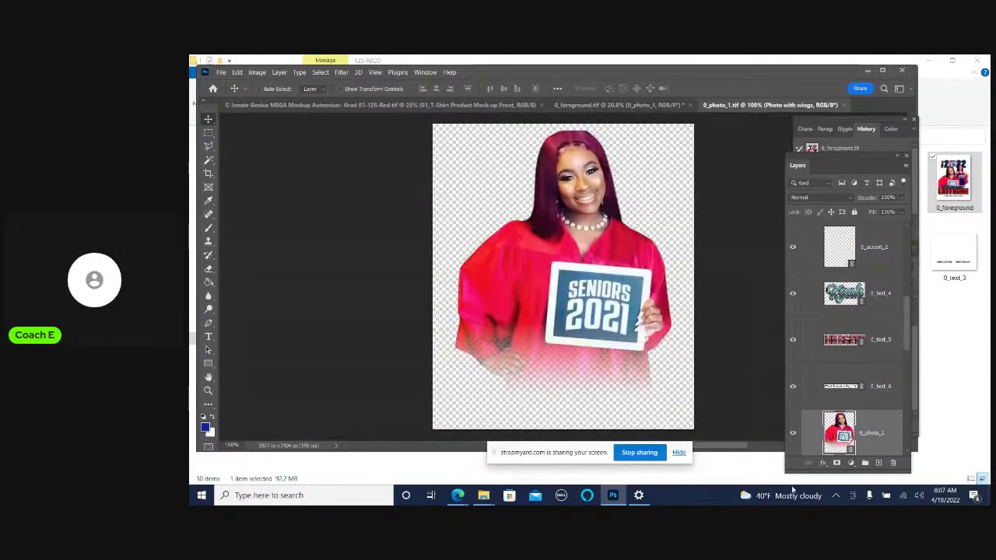
Place Embedded the Desktop image IMG_0231-removebg-preview (1) into 0_photo_1
click(221, 72)
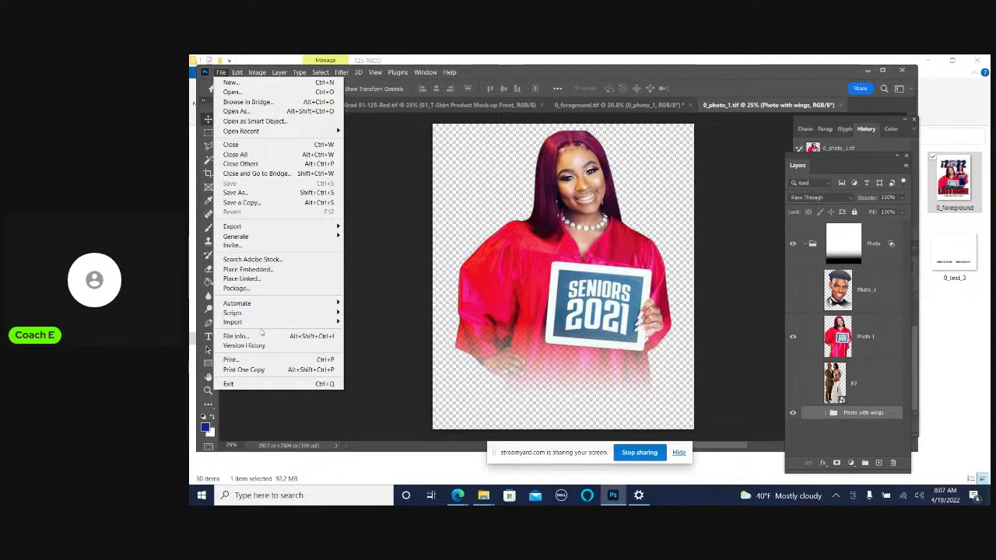
click(262, 269)
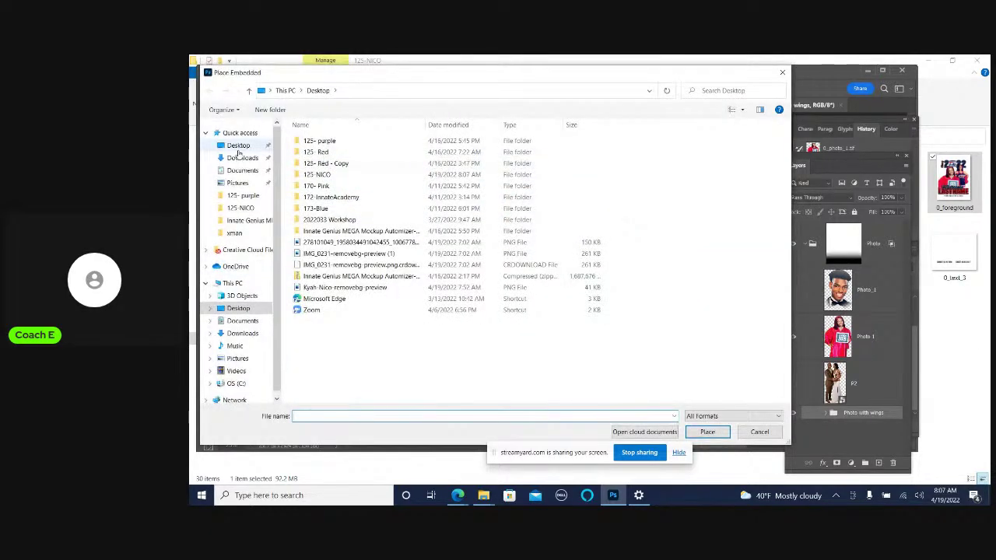
click(239, 146)
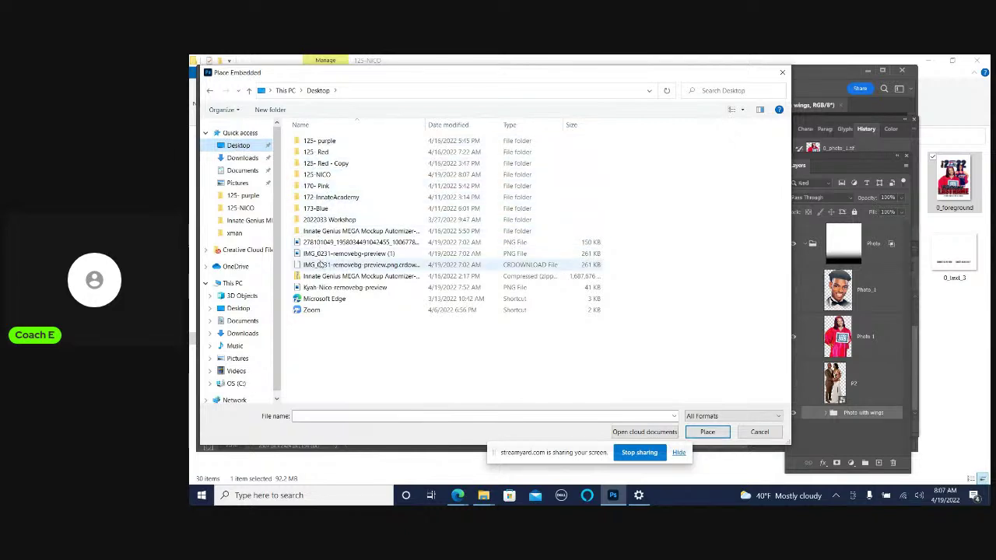
click(342, 253)
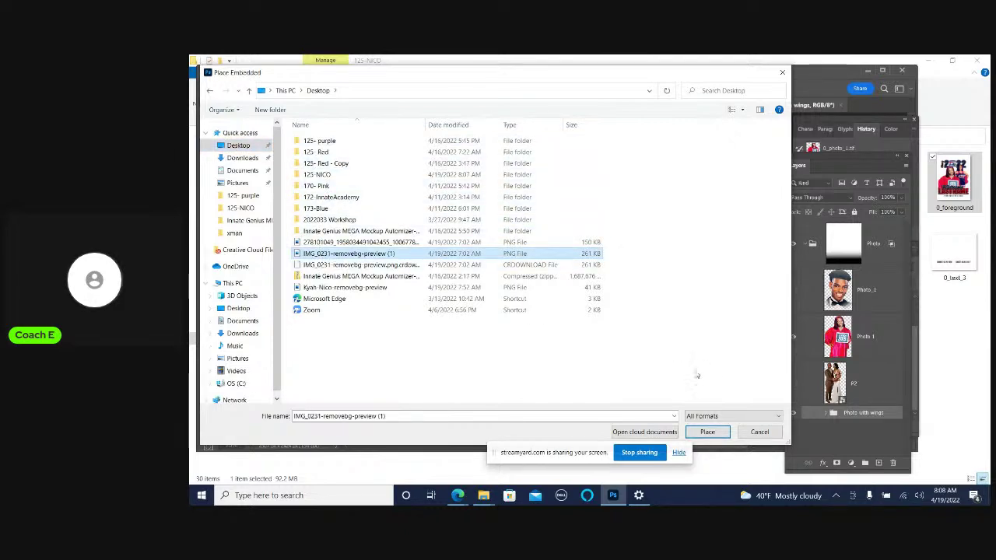
click(707, 432)
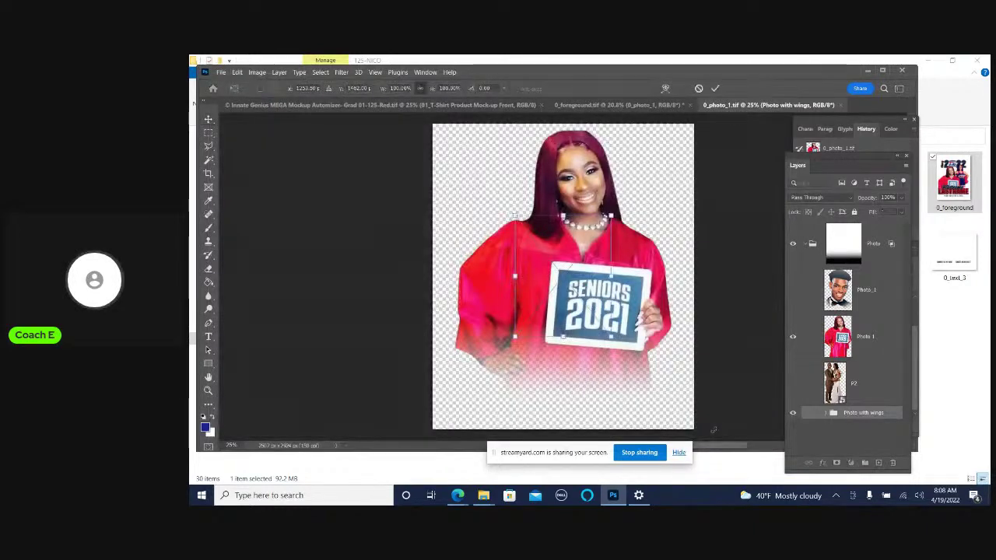
Enlarge and align the graduate photo over the old one, hiding the red-gown Photo 1 layer
drag(611, 216, 735, 62)
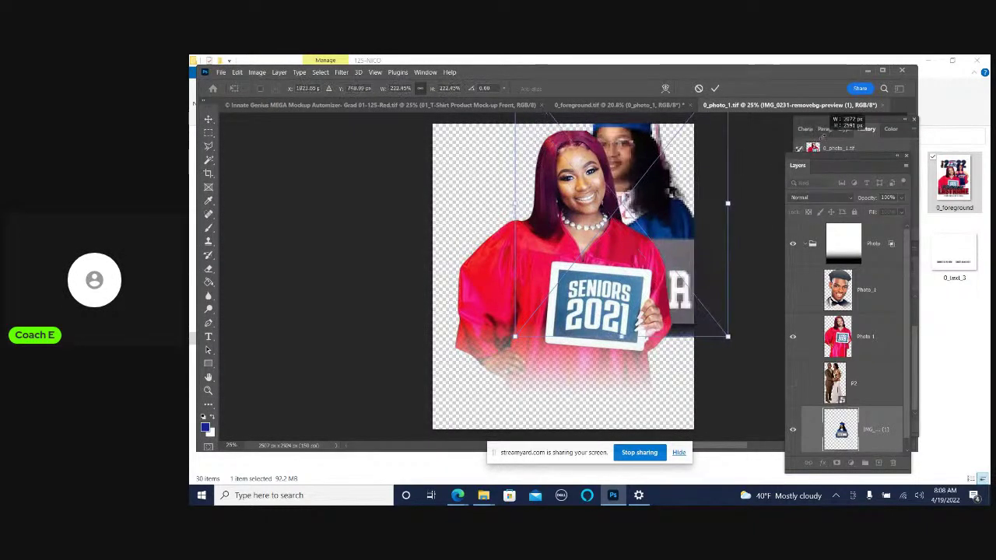
drag(687, 234, 625, 279)
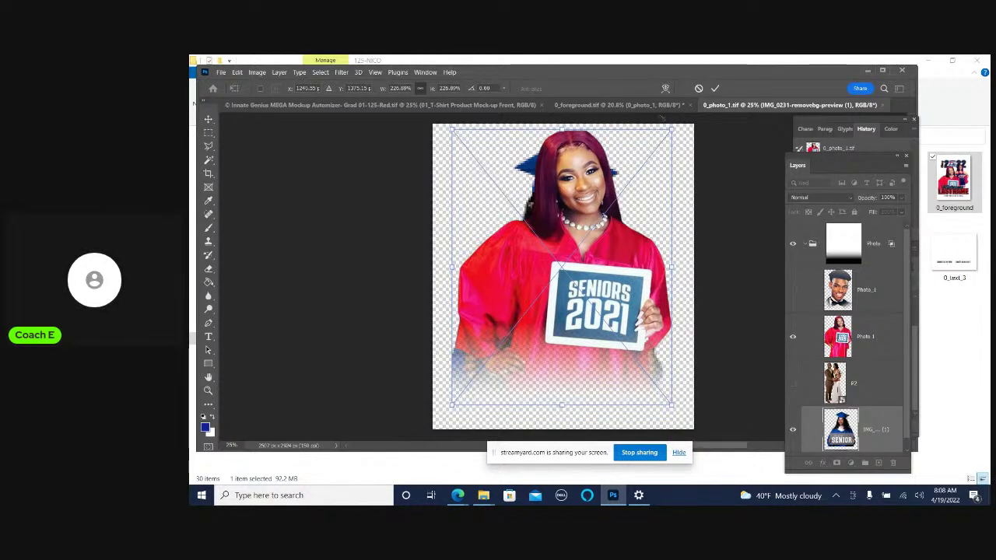
click(715, 89)
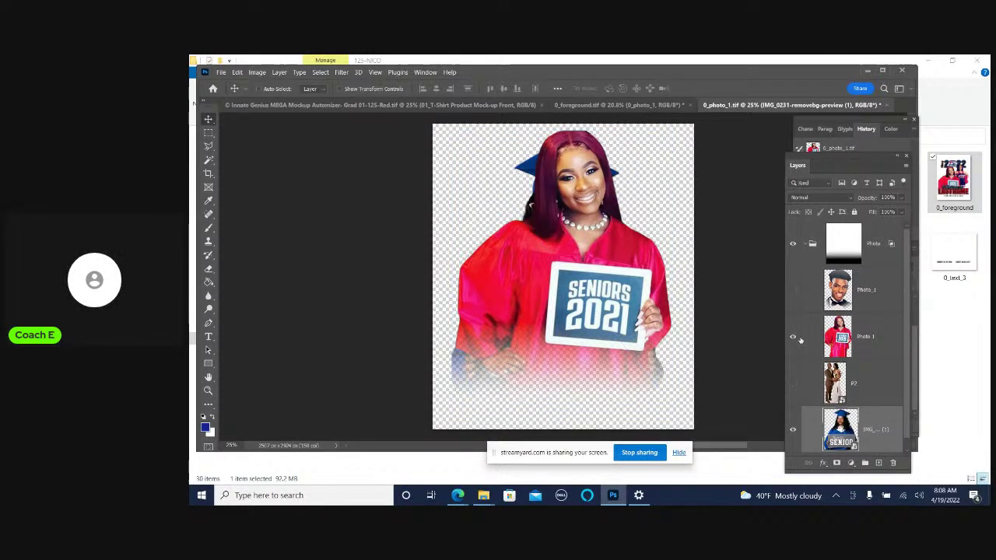
click(793, 336)
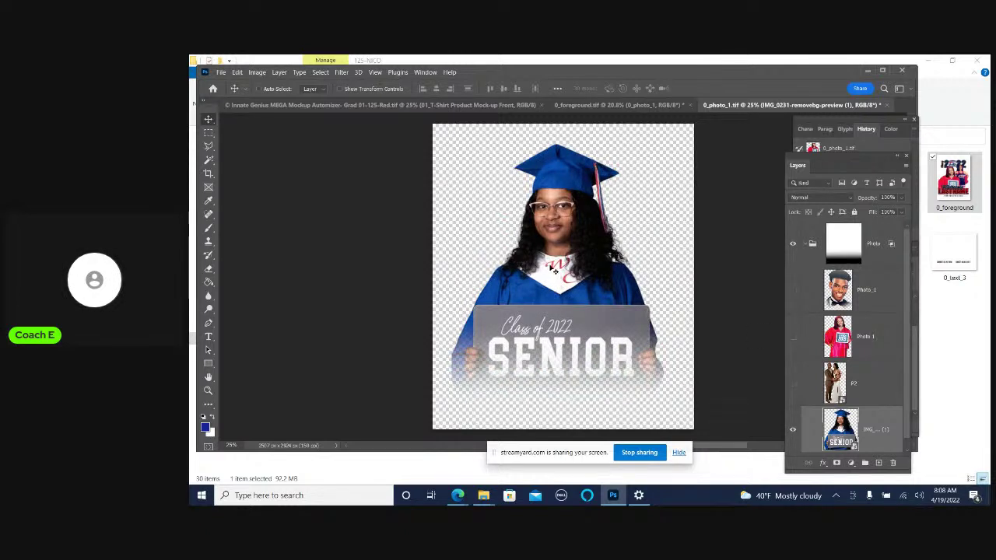
mouse_move(554, 269)
mouse_down()
mouse_move(557, 250)
mouse_move(554, 259)
mouse_up()
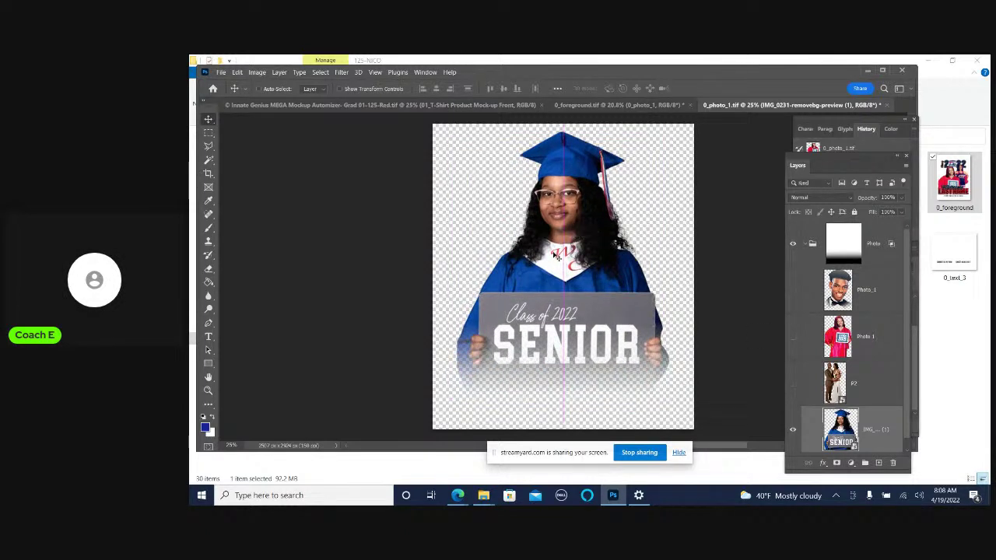
Shift the Photo group's fade mask slightly lower with Free Transform, then close 0_photo_1
click(877, 258)
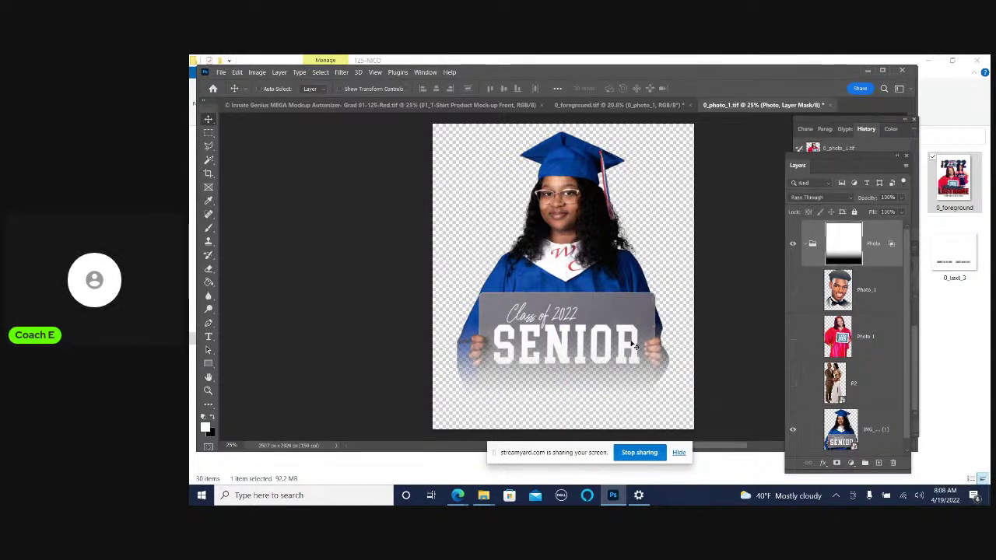
key(ctrl+minus)
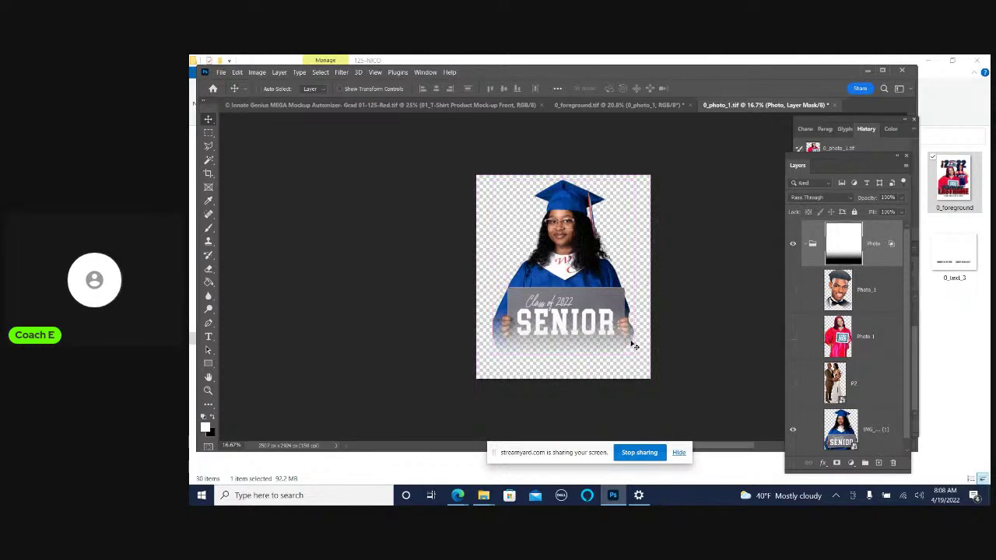
right_click(568, 308)
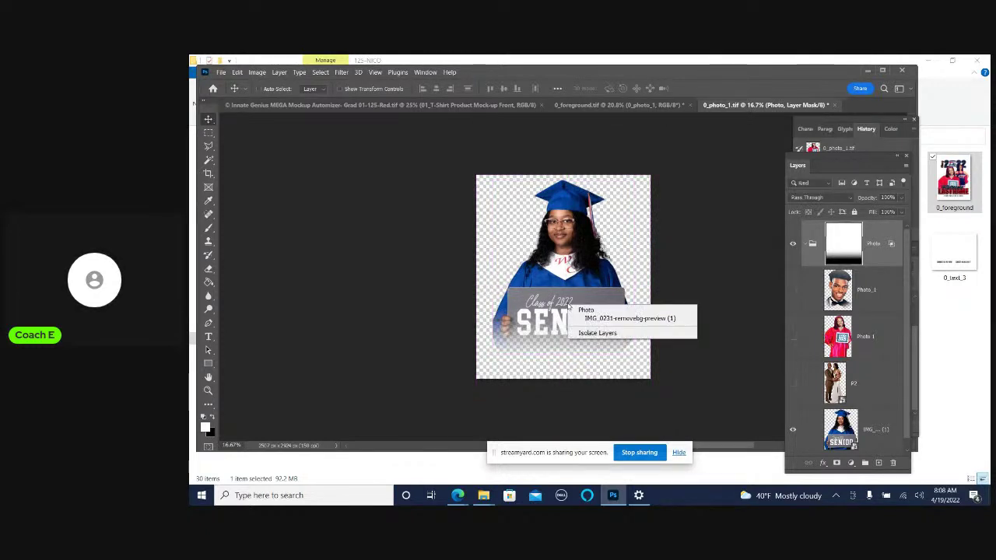
click(600, 319)
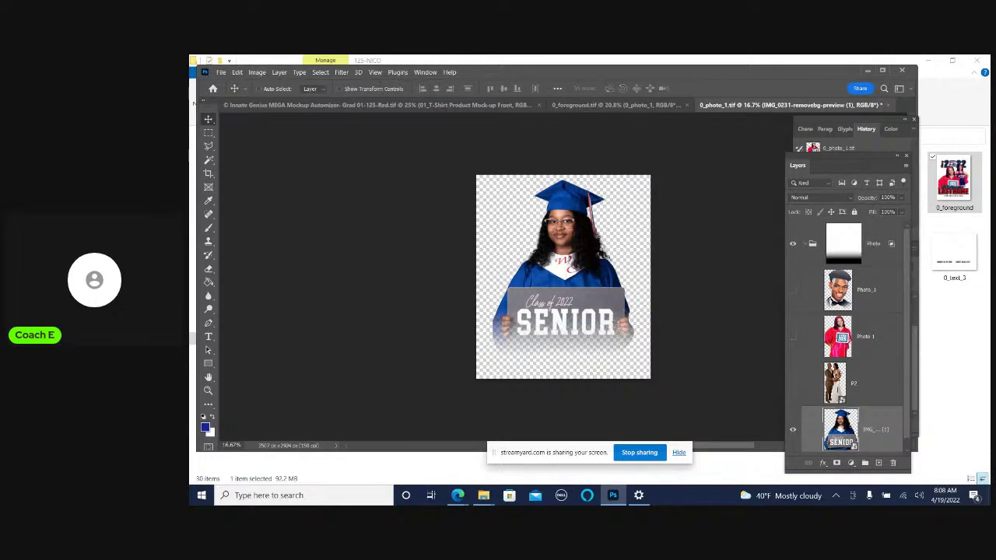
click(871, 255)
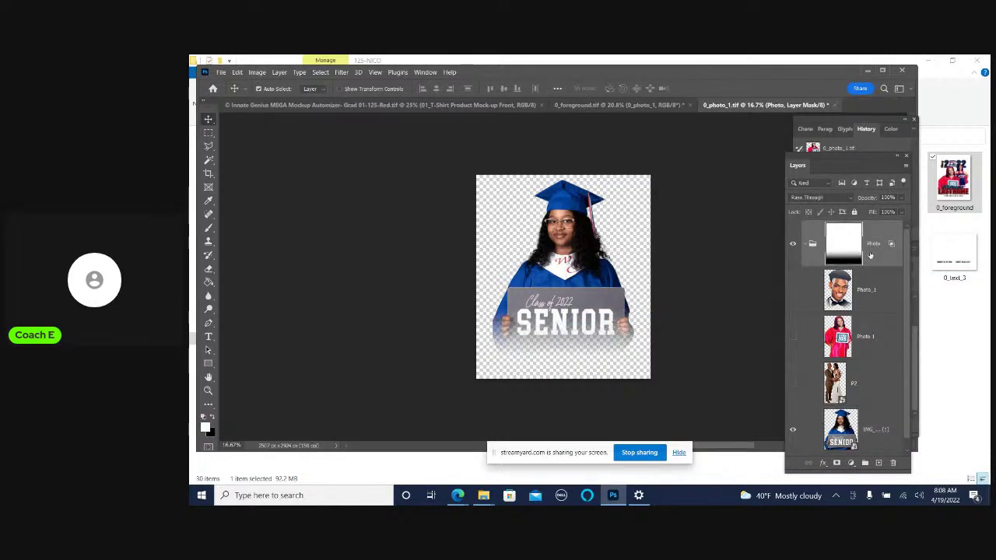
key(ctrl+t)
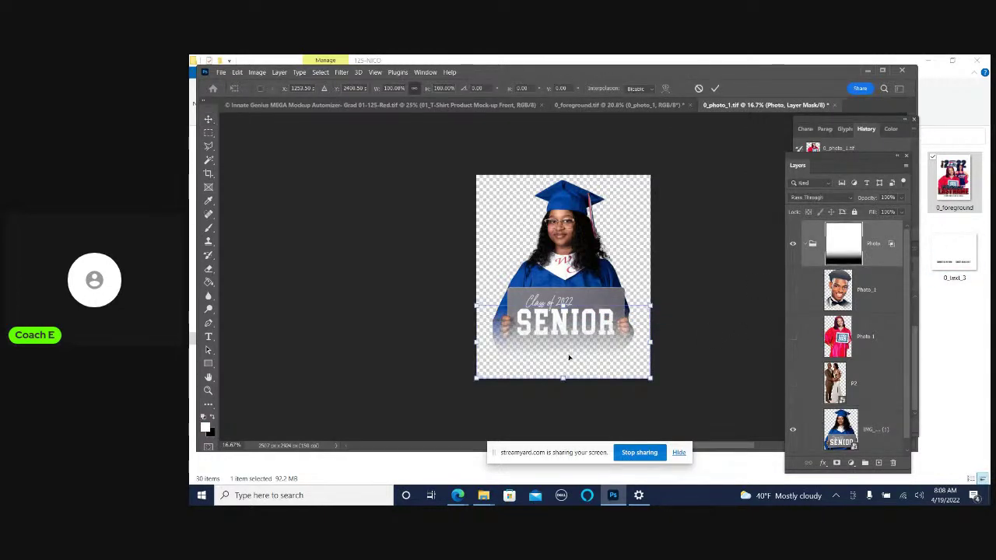
drag(569, 357, 569, 363)
click(715, 88)
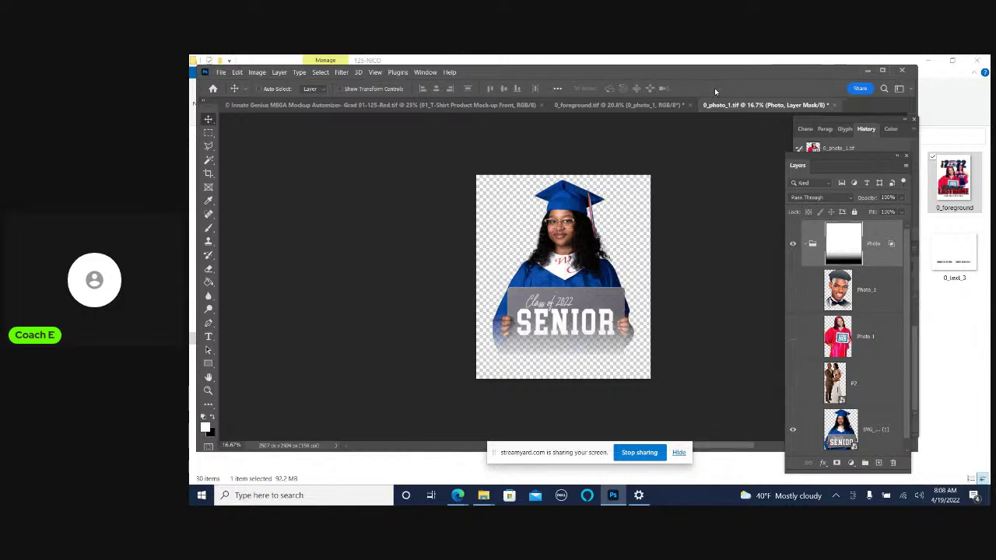
click(835, 105)
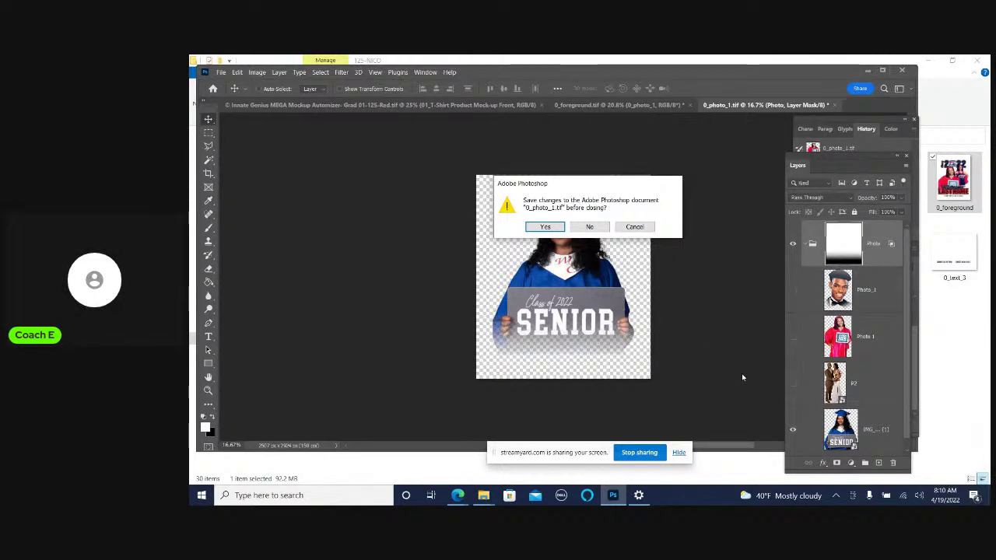
Save and close 0_photo_1 and 0_foreground, then minimize Photoshop
click(544, 227)
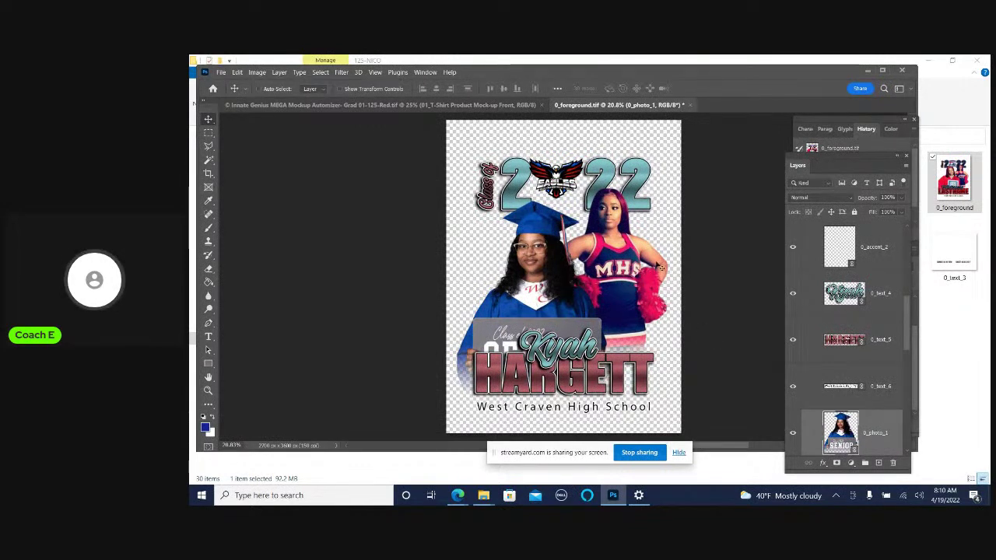
click(690, 105)
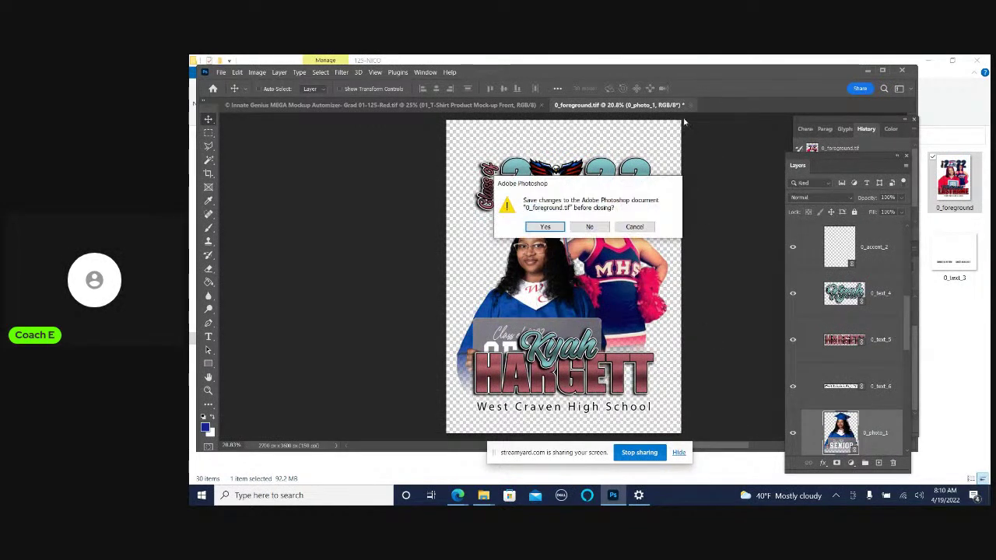
click(549, 228)
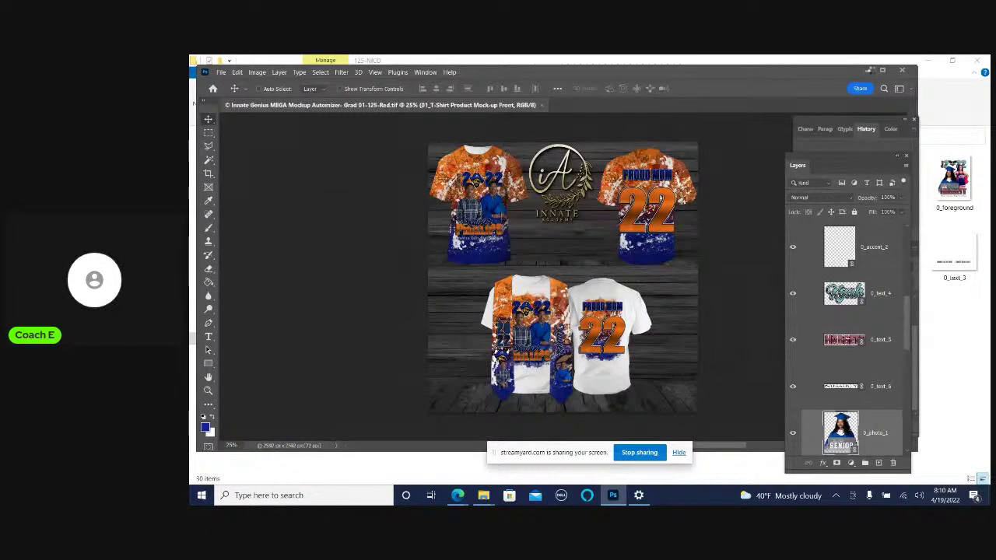
click(868, 70)
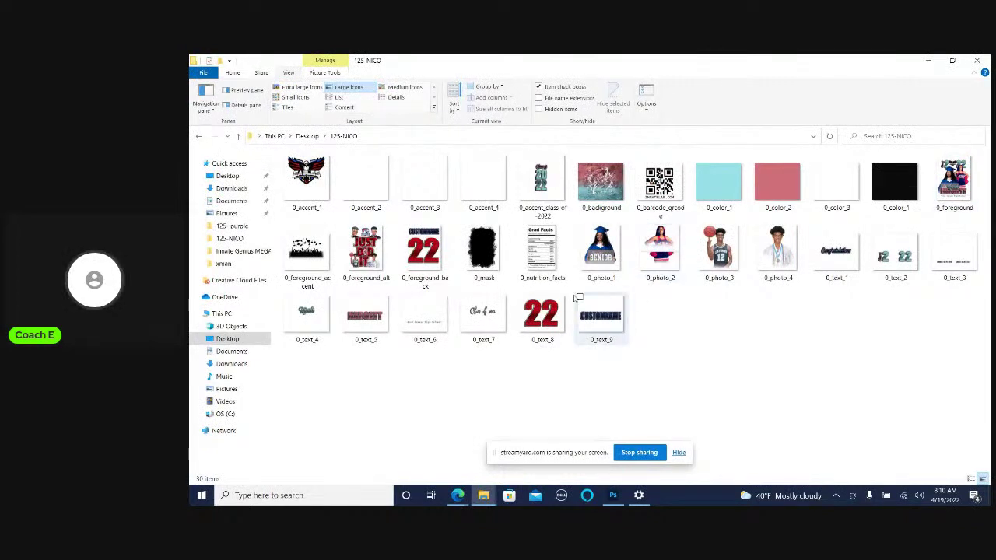
Open 0_foreground_back from the 125-NICO folder in Photoshop with the Edit command
click(427, 250)
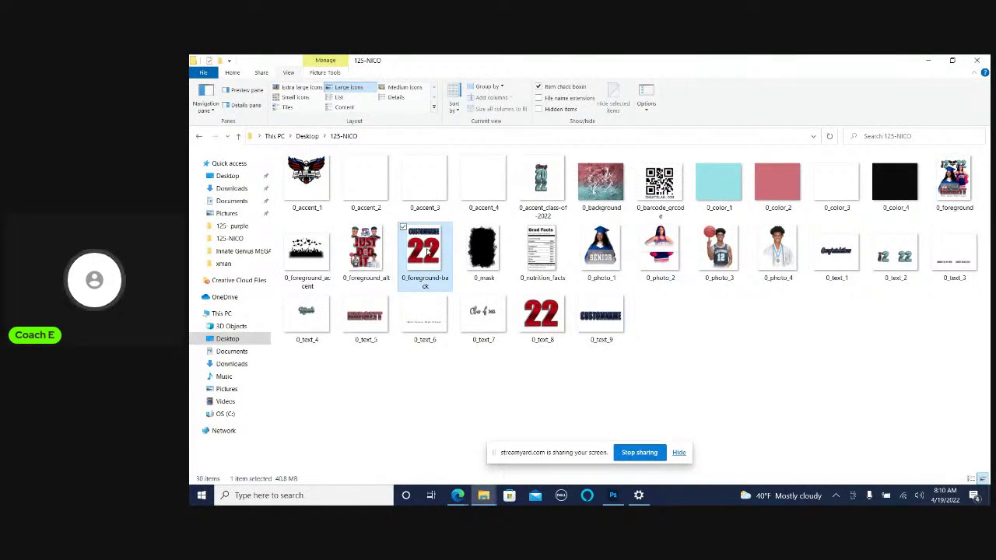
right_click(429, 251)
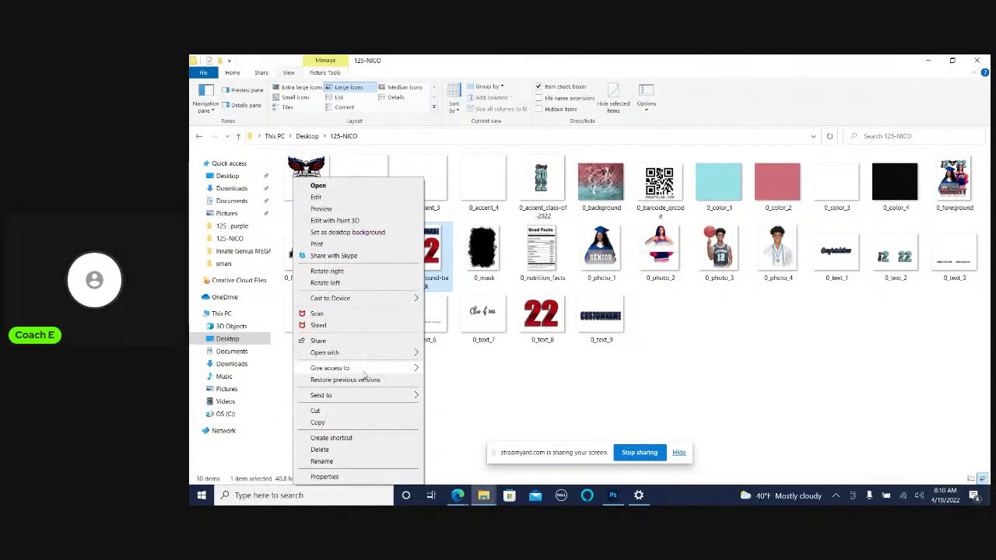
click(435, 259)
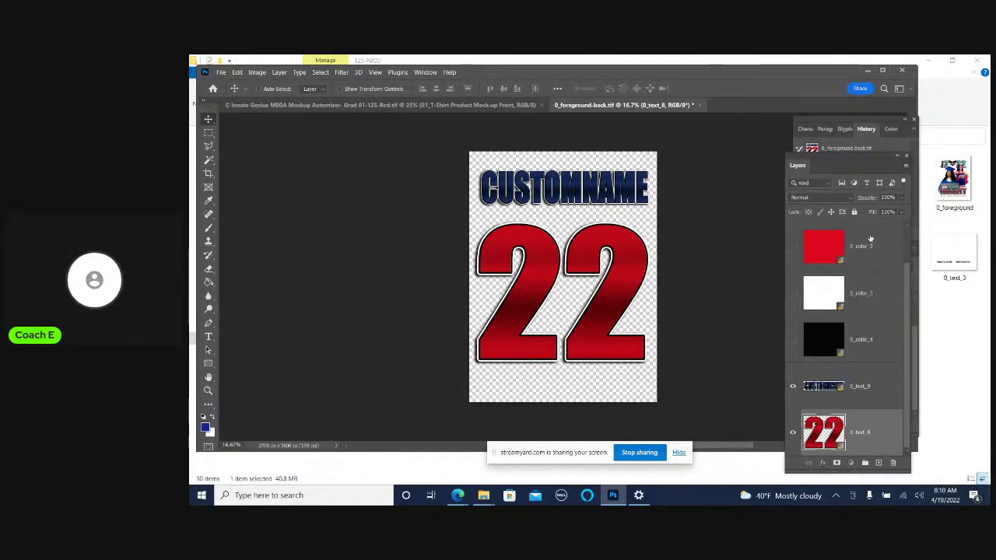
Run Update All Modified Content from the 0_color_2 layer's context menu
right_click(813, 257)
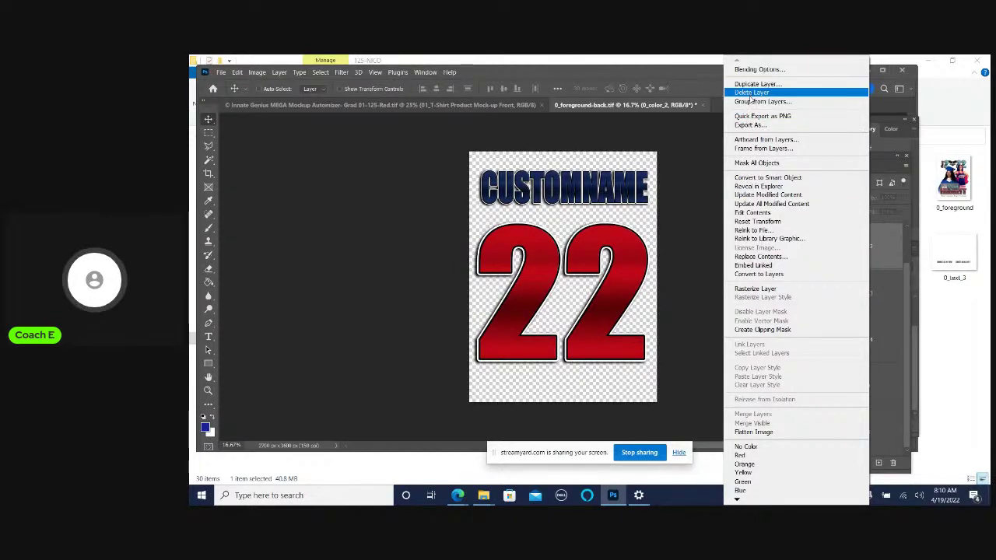
right_click(896, 243)
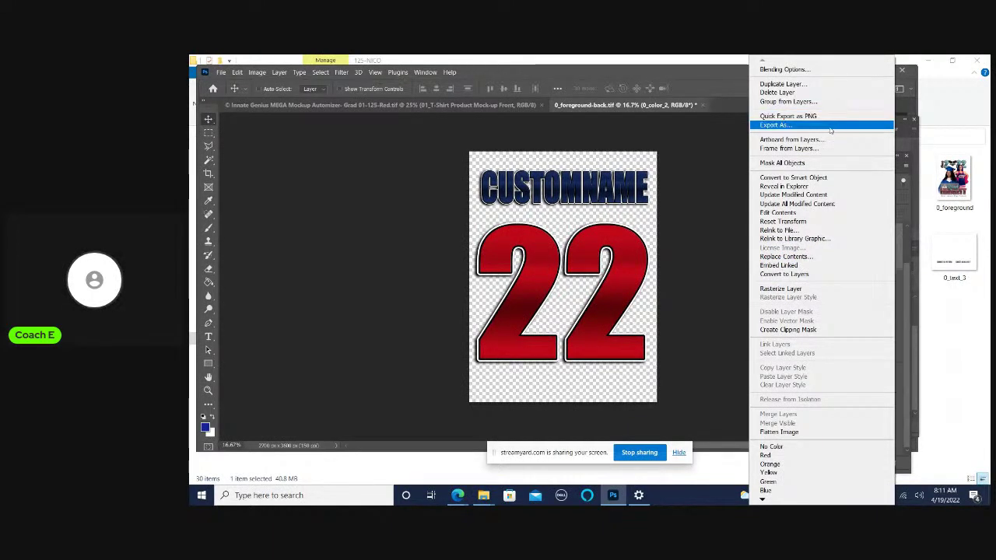
click(822, 205)
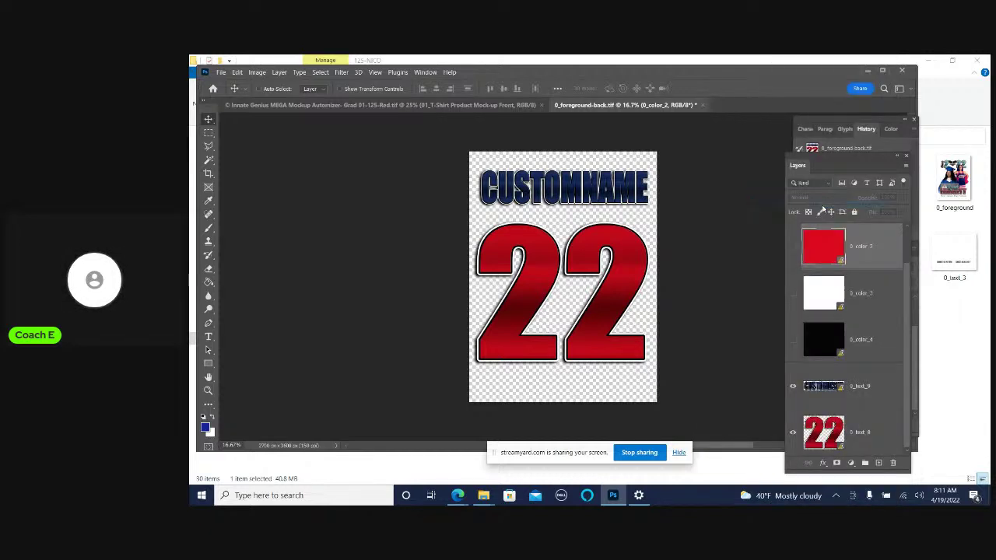
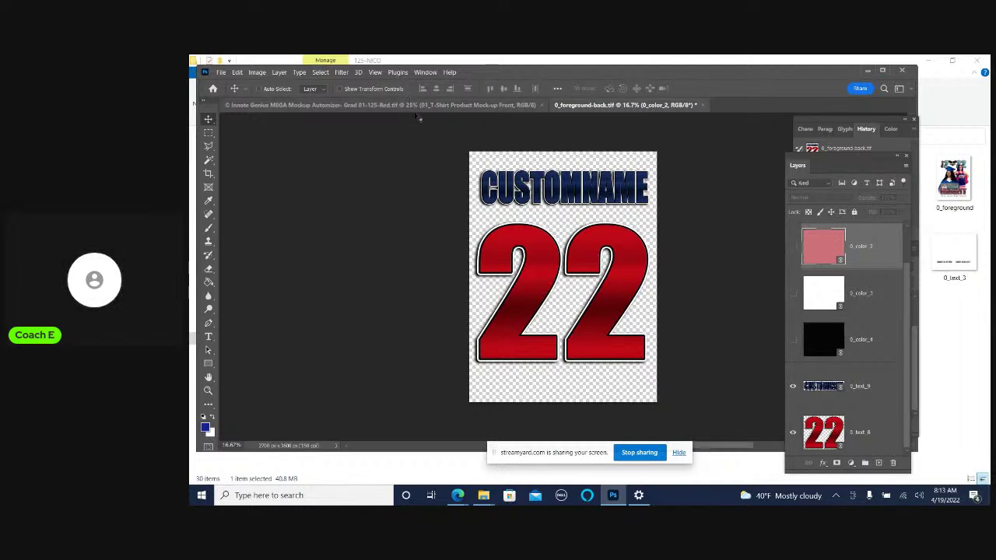
Pick the 0_text_9 name layer under the CUSTOMNAME text and open its smart object
right_click(548, 186)
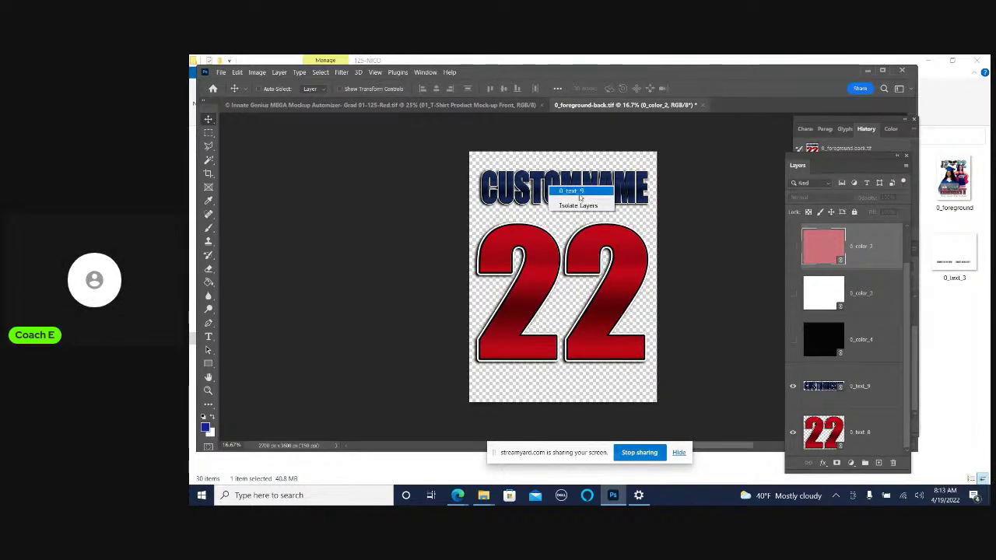
click(579, 192)
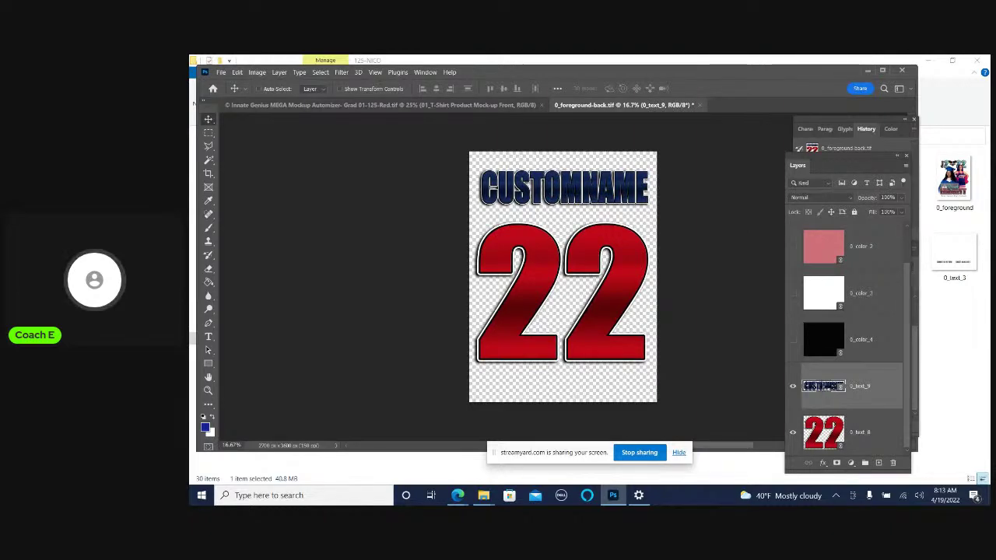
double_click(823, 386)
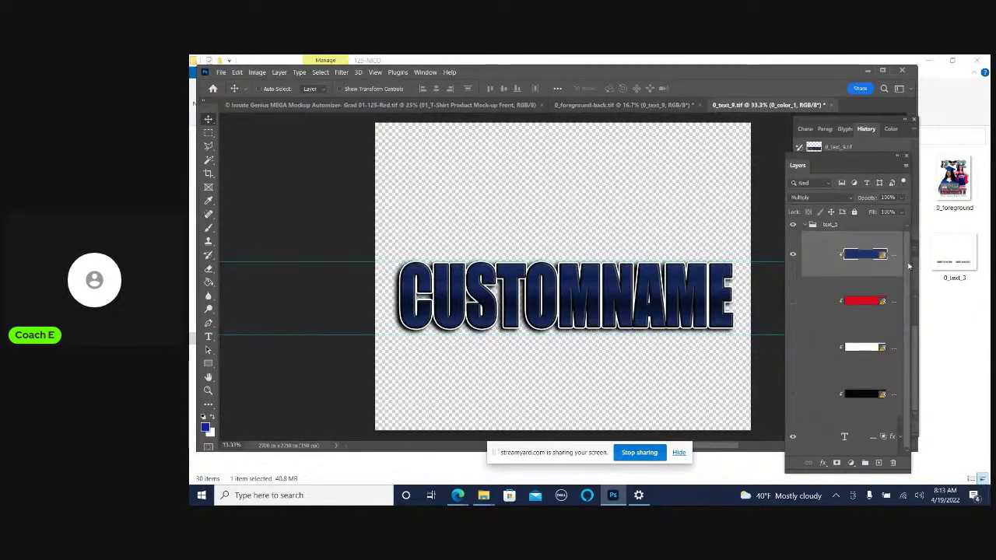
Update modified content so CUSTOMNAME turns light teal with a black outline
right_click(866, 257)
key(Escape)
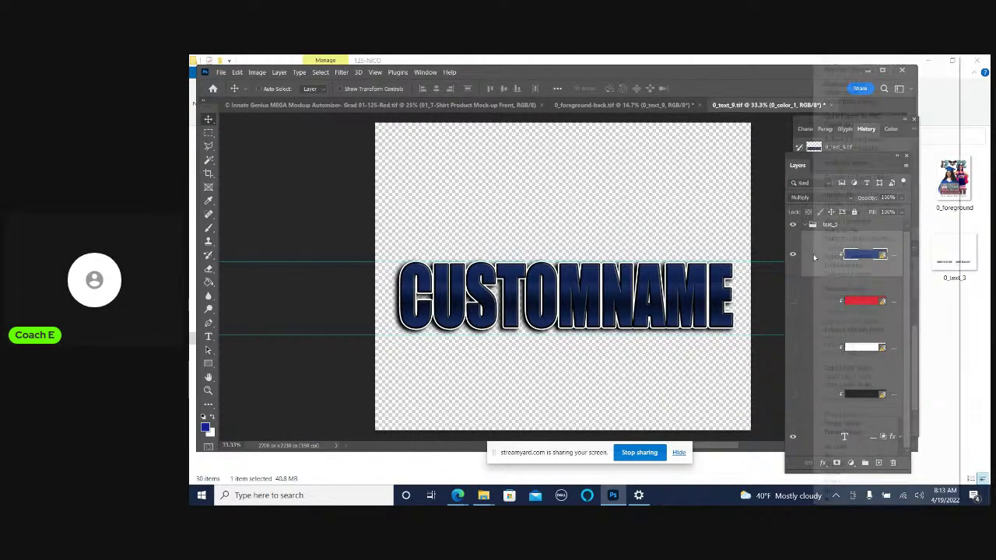
right_click(815, 256)
click(856, 195)
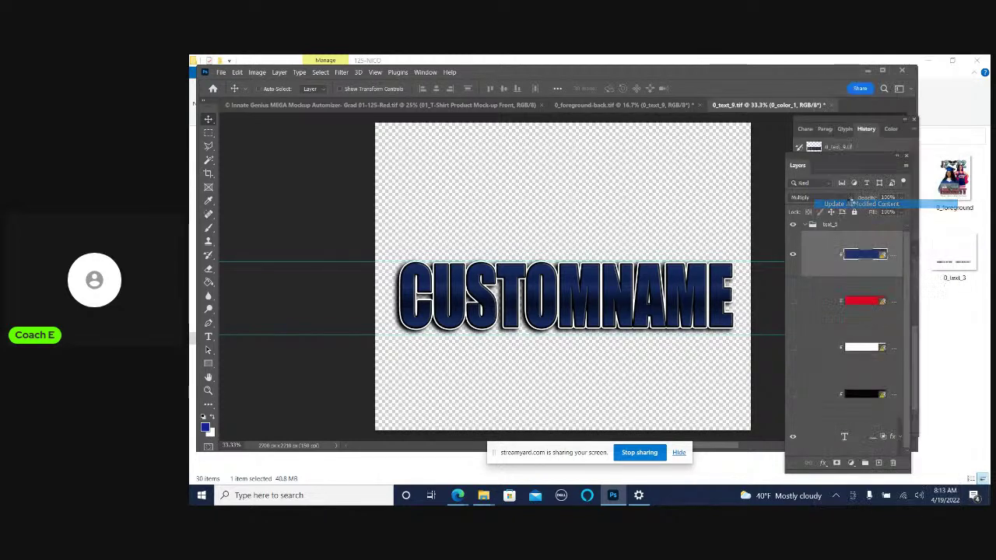
double_click(864, 262)
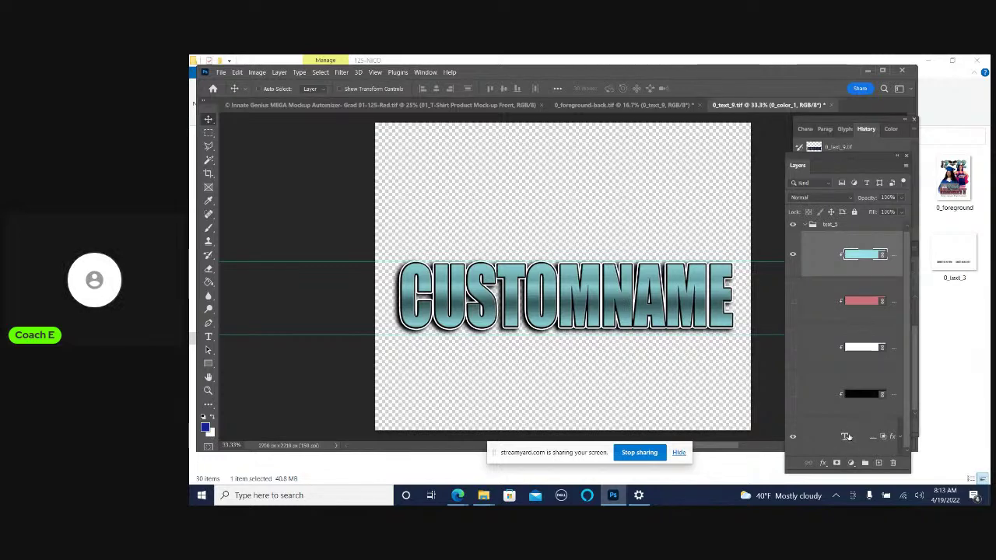
click(848, 438)
Retype the CUSTOMNAME text as HARGETT, correcting the mistyped letters
double_click(848, 438)
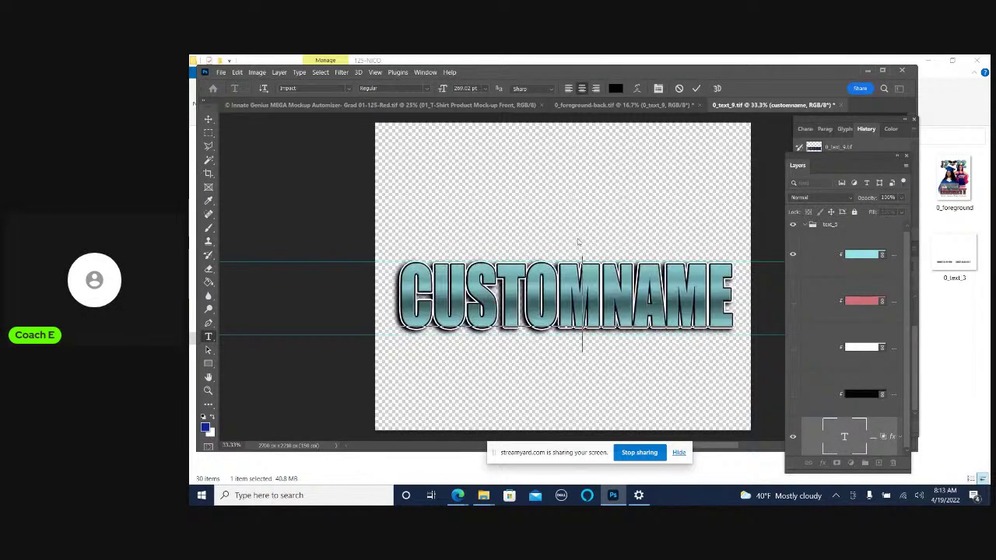
text(KAY)
key(BackSpace)
key(BackSpace)
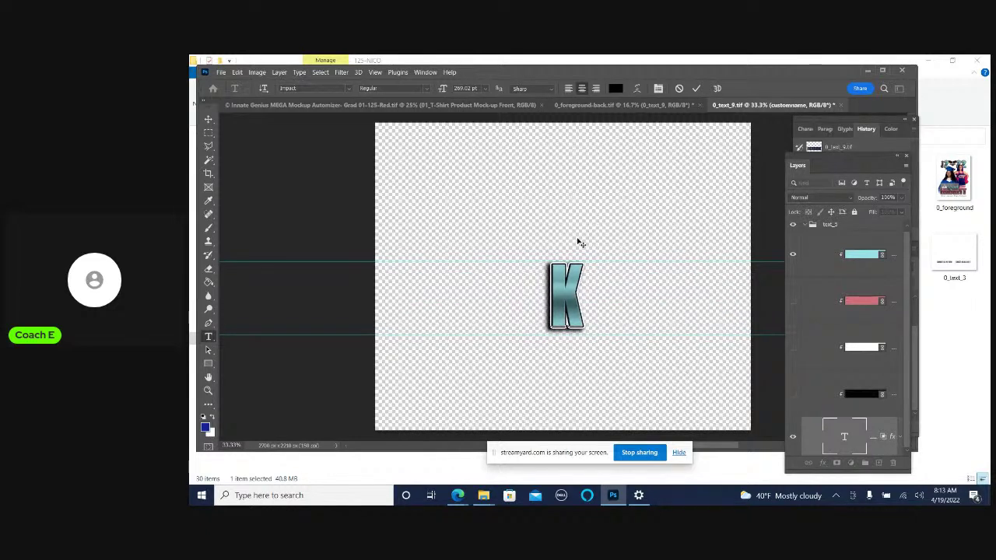
text(YAH)
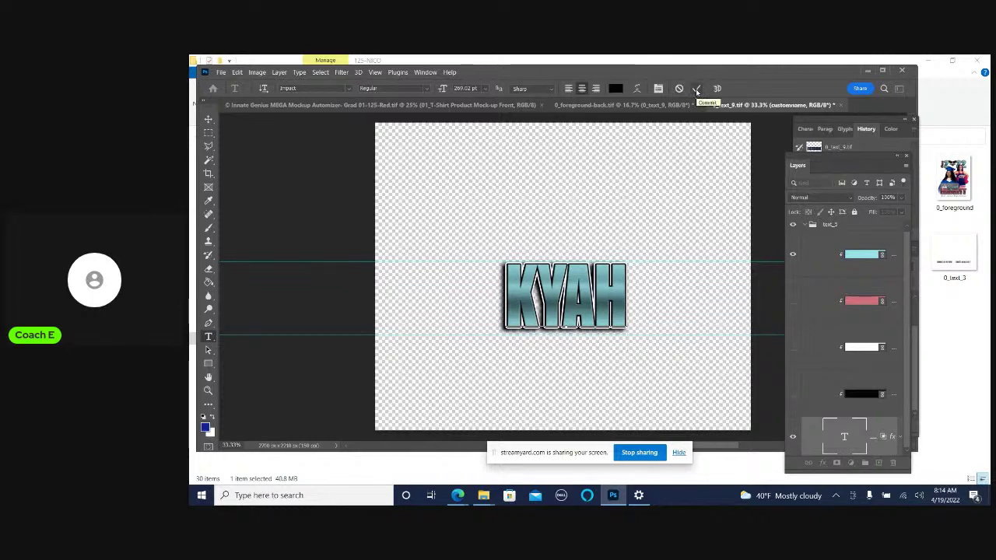
key(BackSpace)
key(BackSpace)
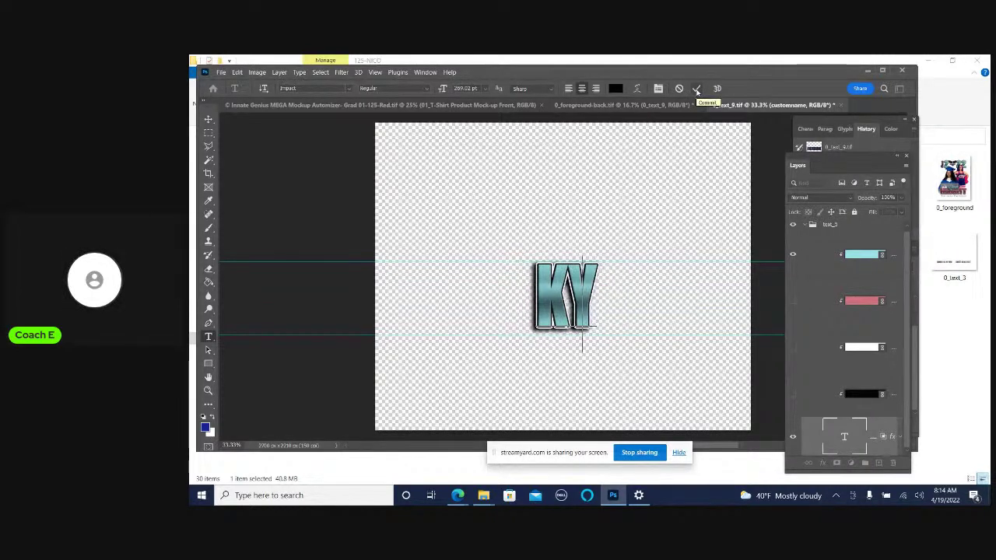
key(BackSpace)
key(BackSpace)
text(HA)
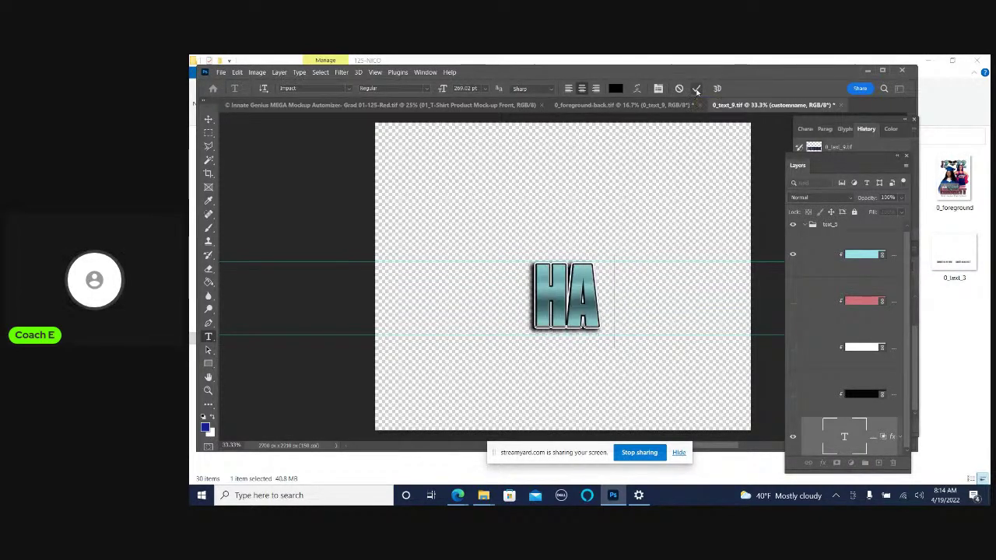
text(RGETT)
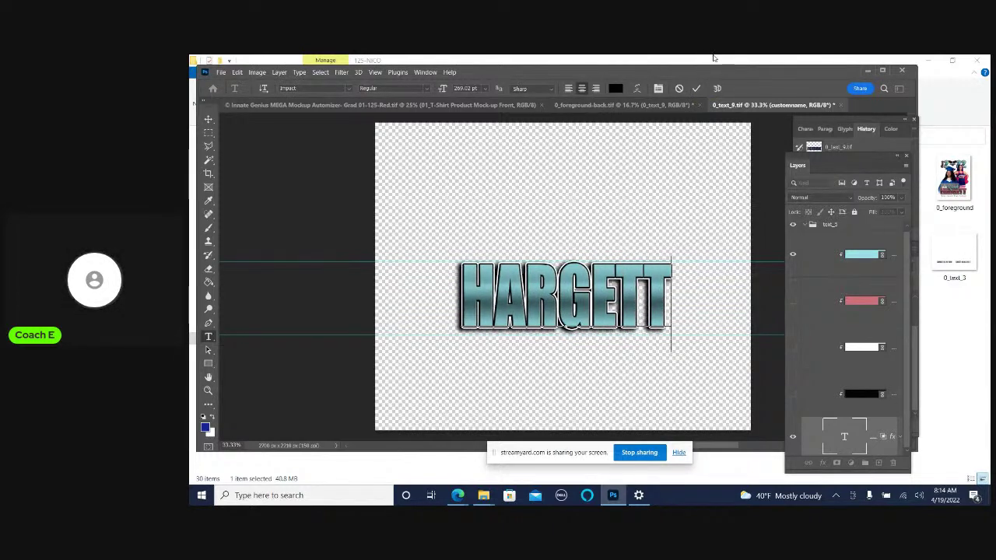
Commit the HARGETT edit and close 0_text_9, saving the changes
click(696, 88)
key(v)
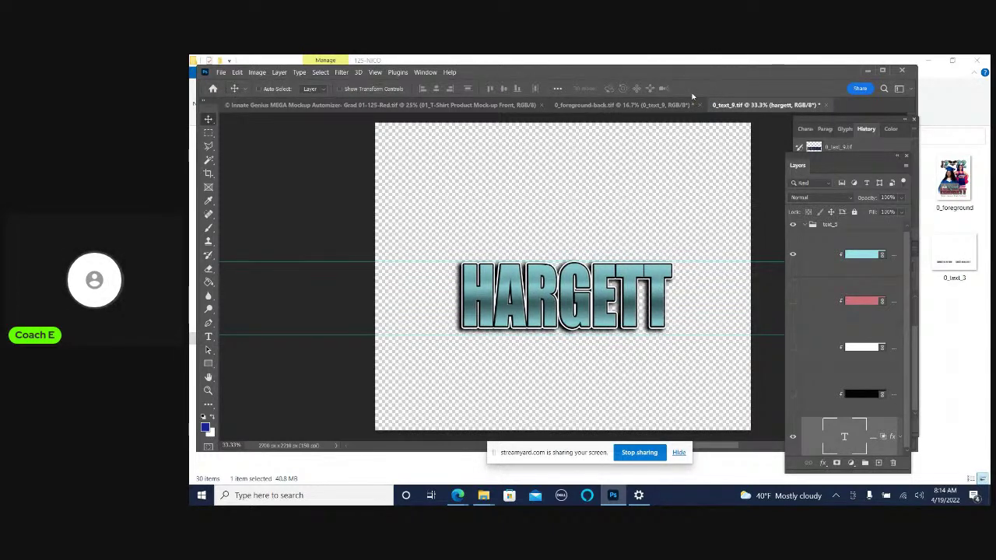
click(827, 105)
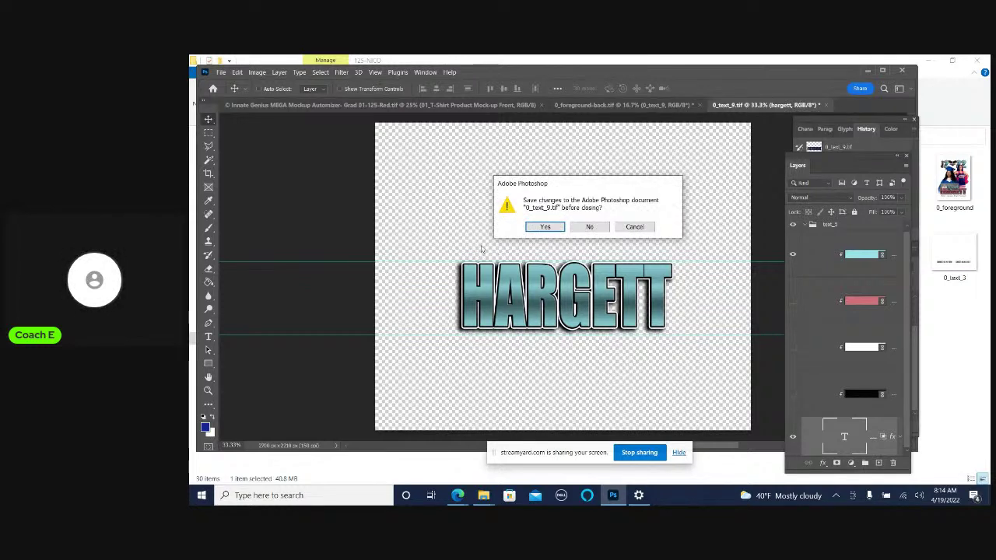
click(537, 229)
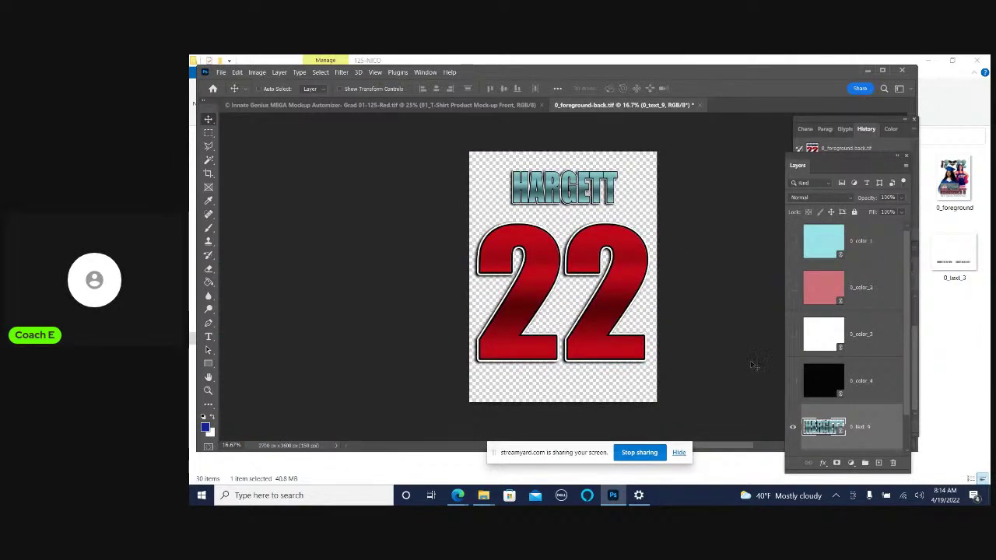
Select the 0_text_8 number layer in the Layers panel
scroll(856, 389, down, 1)
click(833, 446)
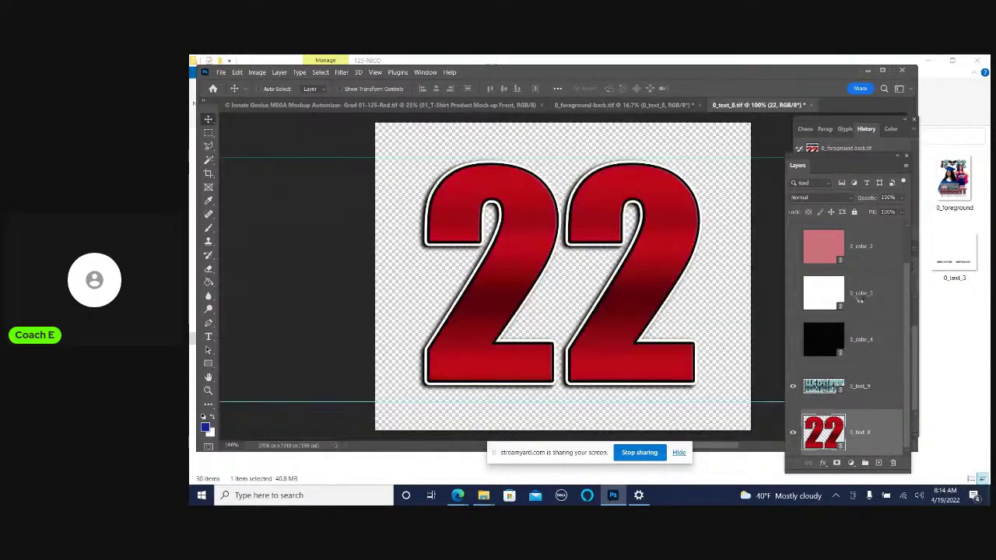
scroll(873, 245, up, 1)
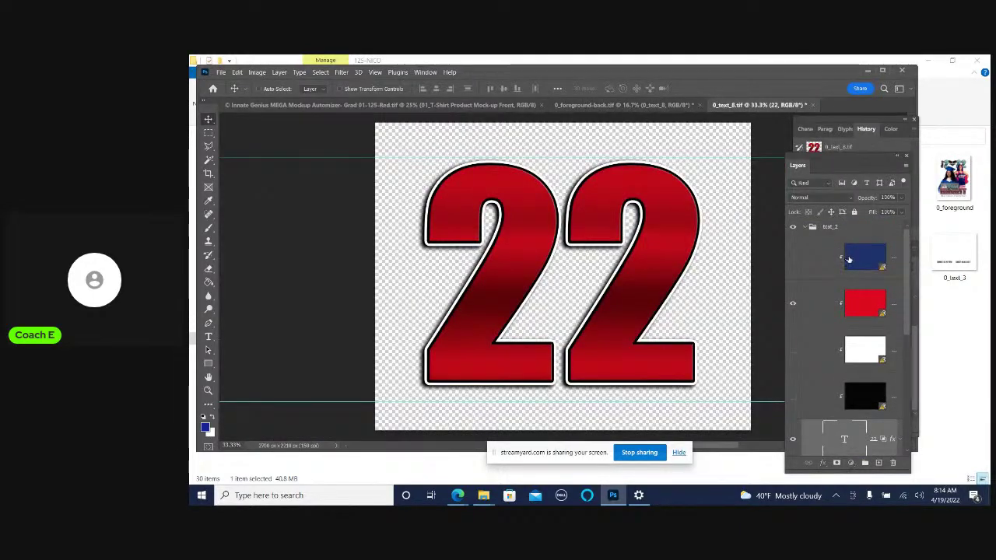
Update all modified content so 22 turns dusty pink, then save and close 0_text_8
right_click(849, 255)
right_click(824, 278)
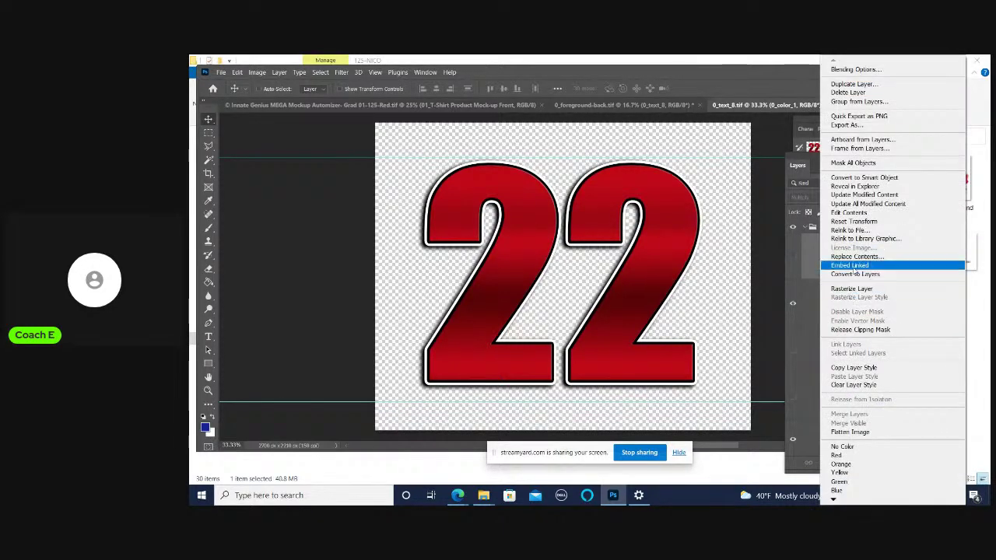
click(844, 203)
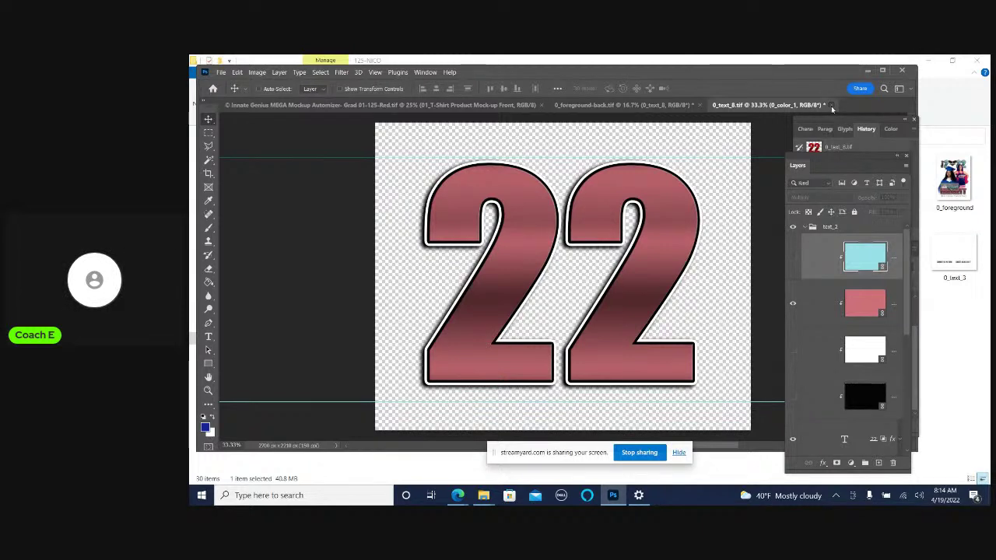
click(831, 105)
click(534, 227)
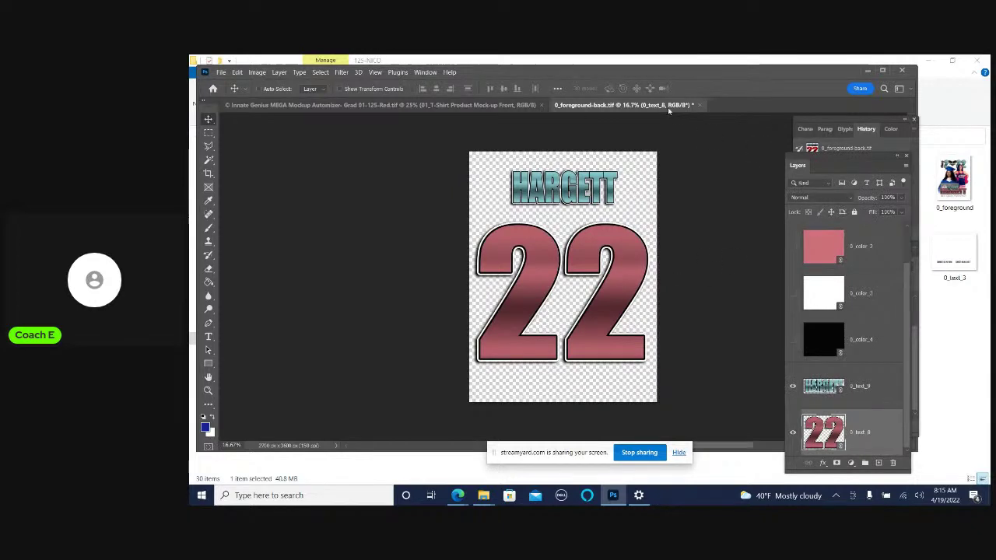
Save and close the 0_foreground-back design, then minimize Photoshop to the 125-NICO folder
click(699, 104)
click(543, 227)
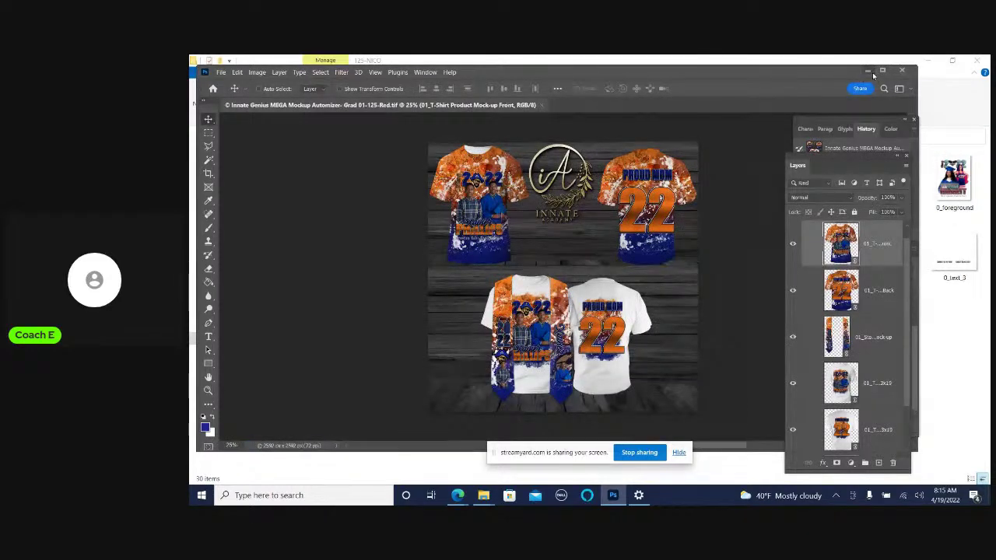
click(865, 71)
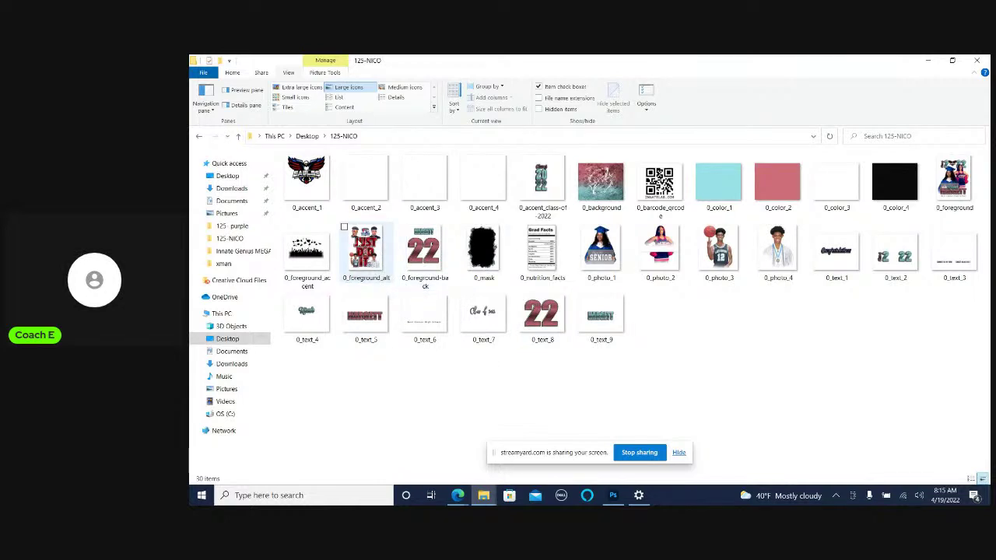
mouse_move(365, 247)
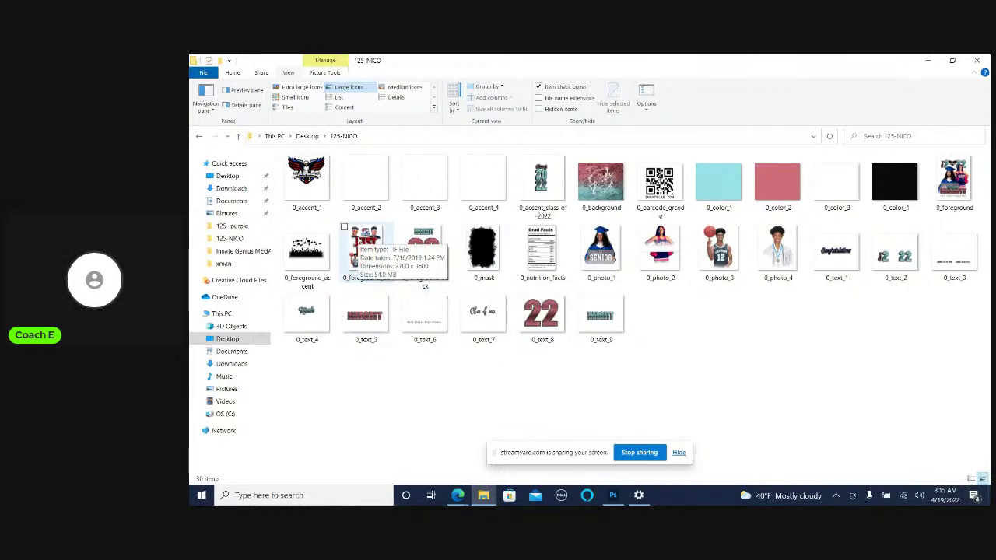
Select the 0_foreground_alt image in 125-NICO and bring up the Start menu
click(359, 237)
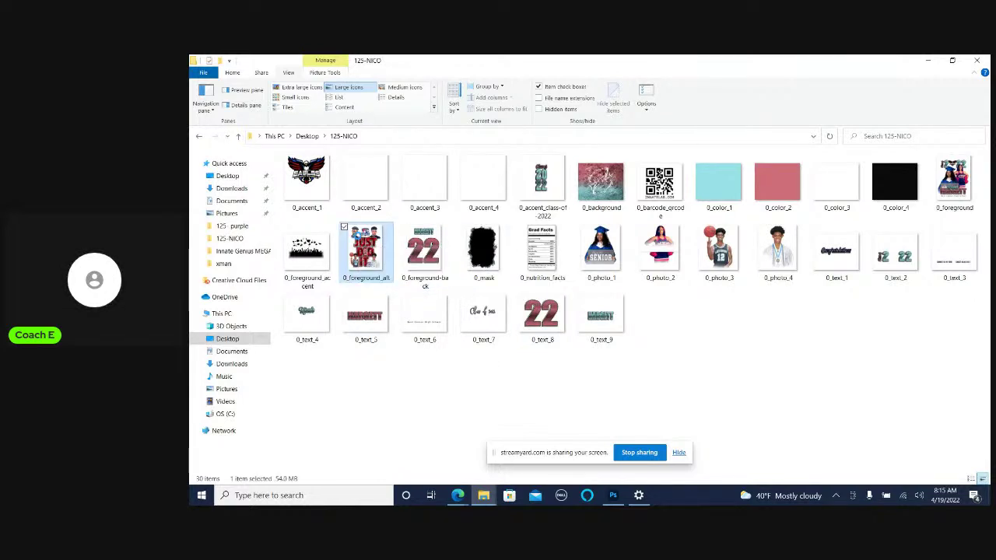
right_click(359, 240)
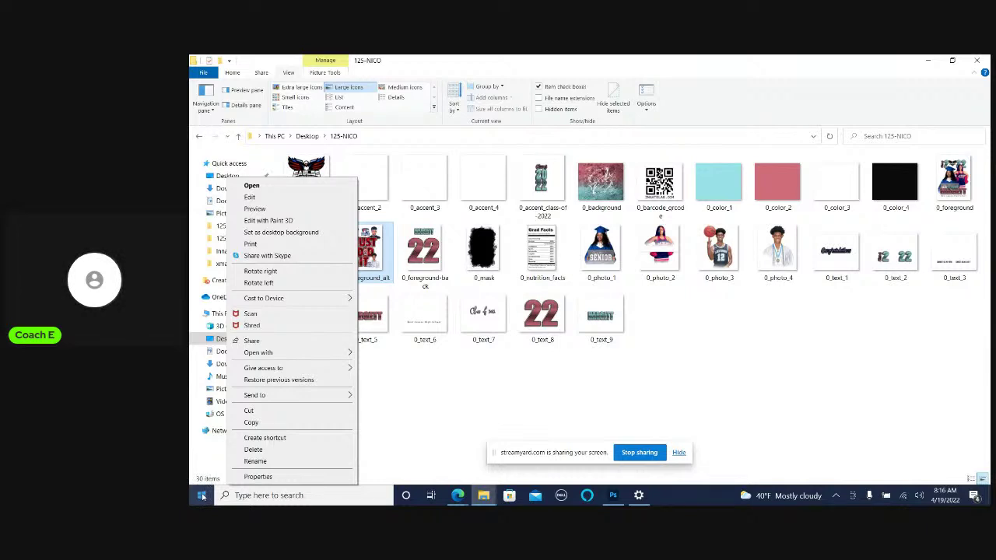
click(201, 496)
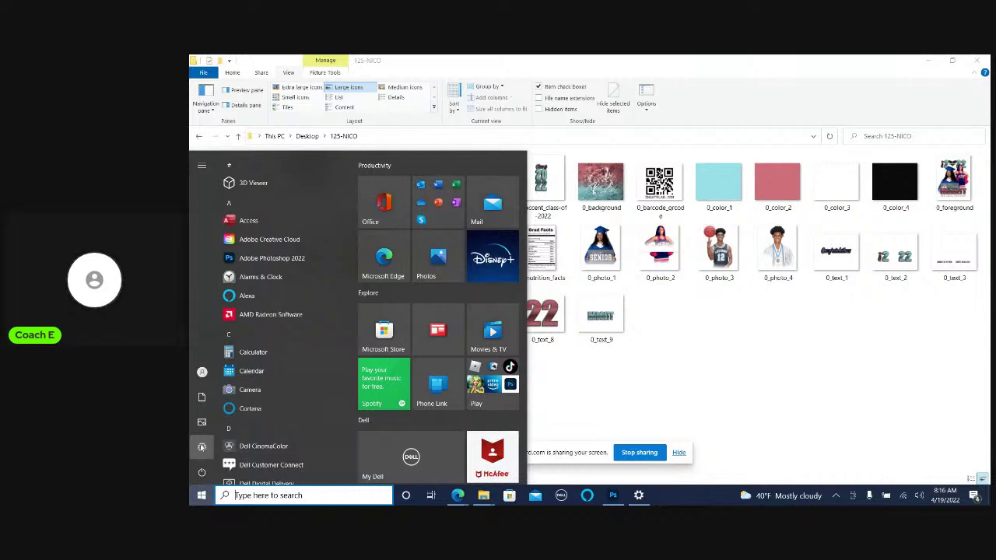
Visit the microphone privacy settings, then minimize the Settings window
click(204, 447)
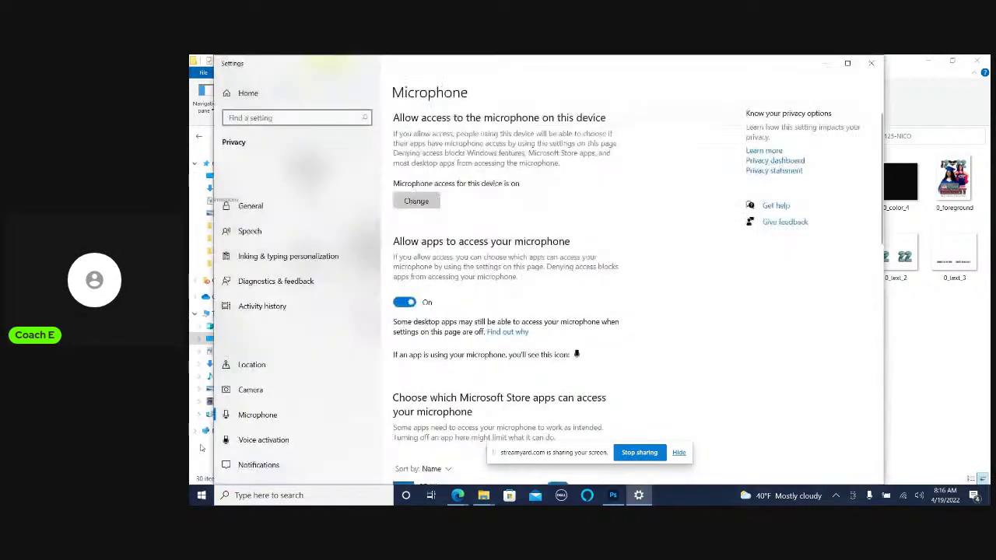
click(253, 92)
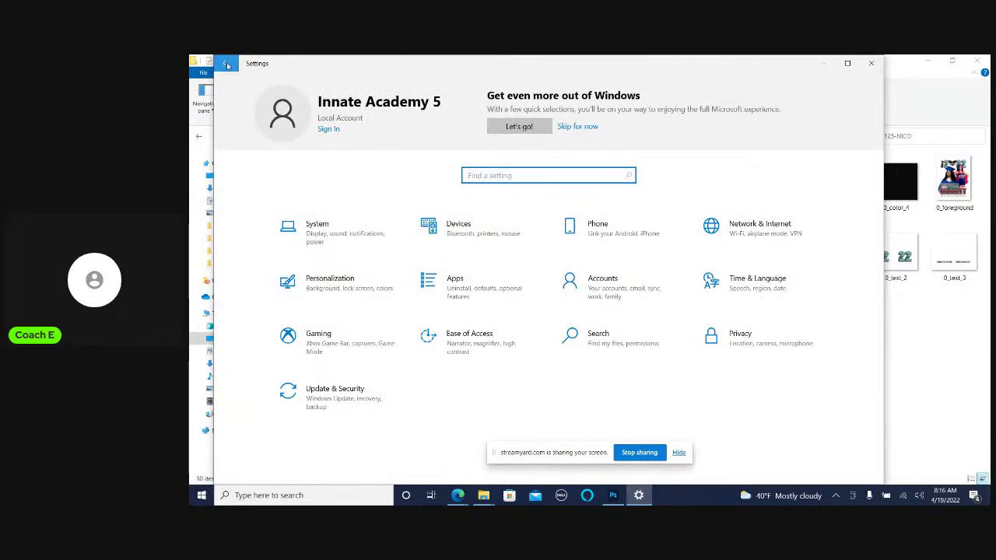
click(224, 63)
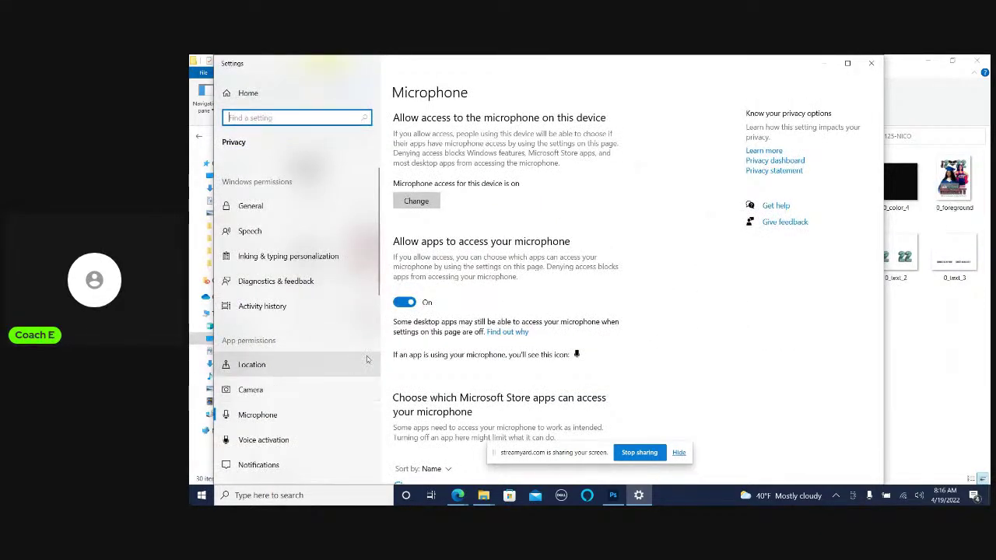
click(820, 66)
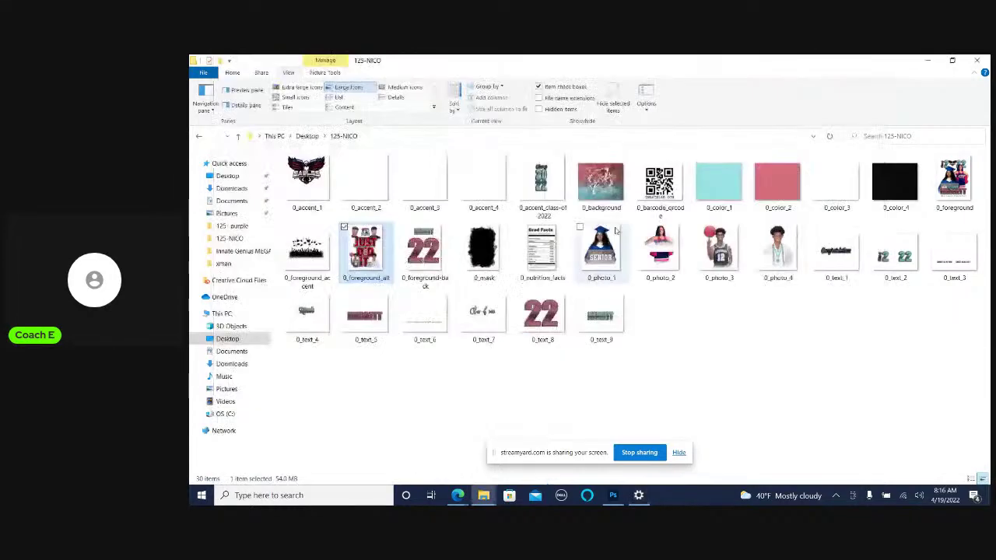
Scroll through the Start menu app list, then close it to reveal the 125-NICO folder
click(203, 498)
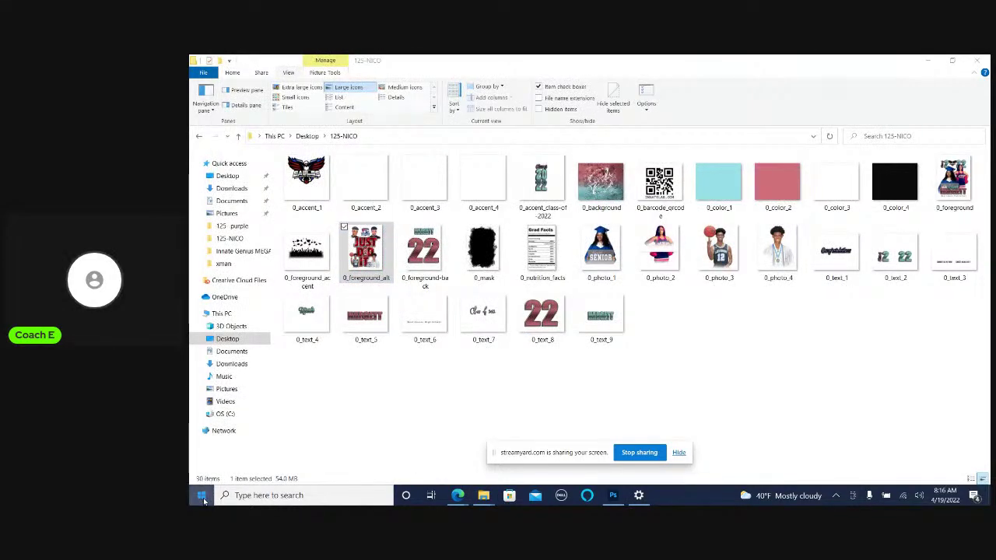
scroll(234, 474, down, 2)
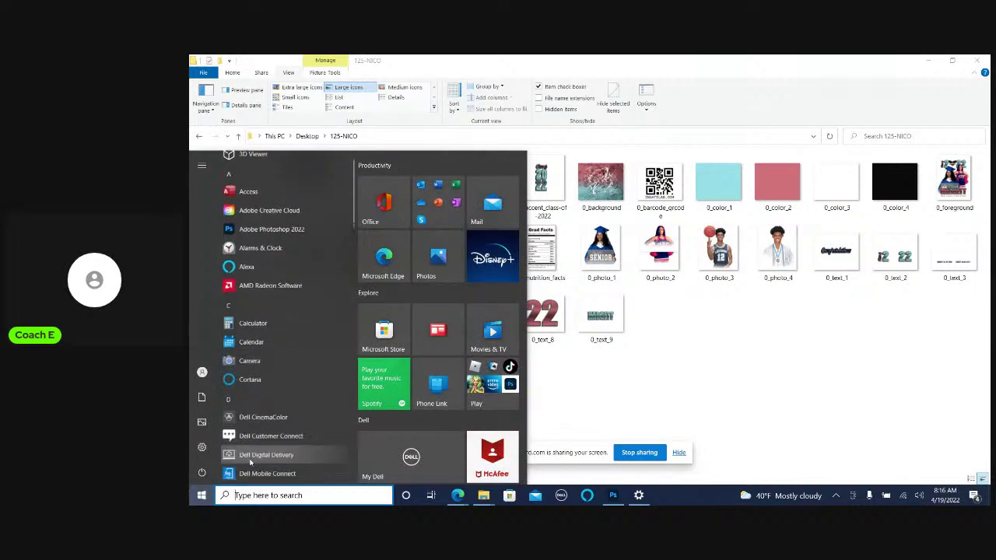
scroll(234, 467, down, 3)
scroll(225, 459, down, 1)
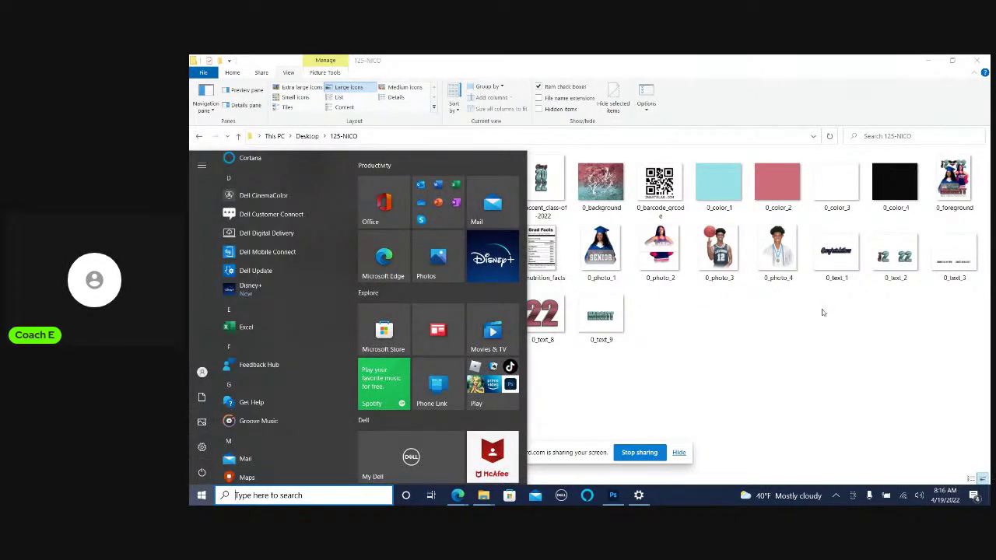
click(809, 385)
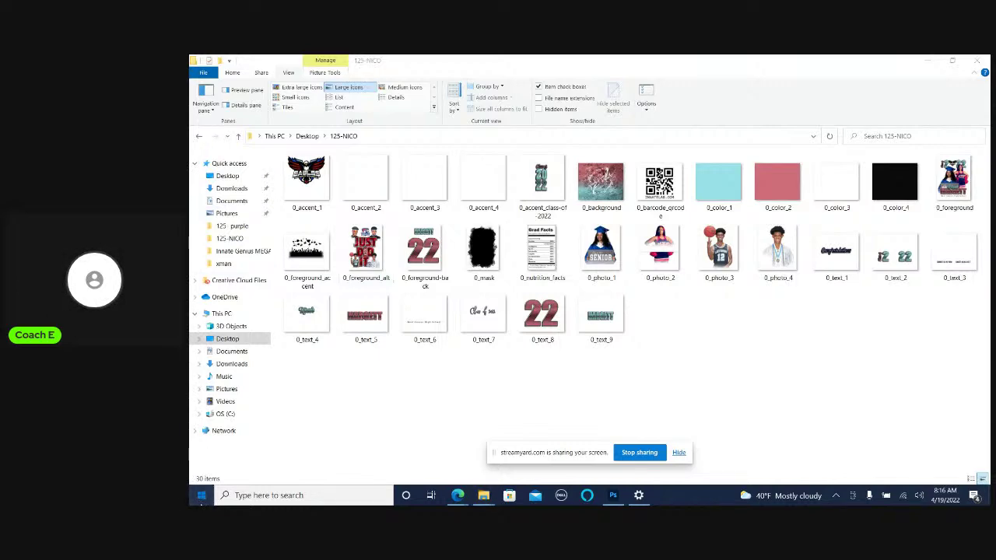
click(201, 495)
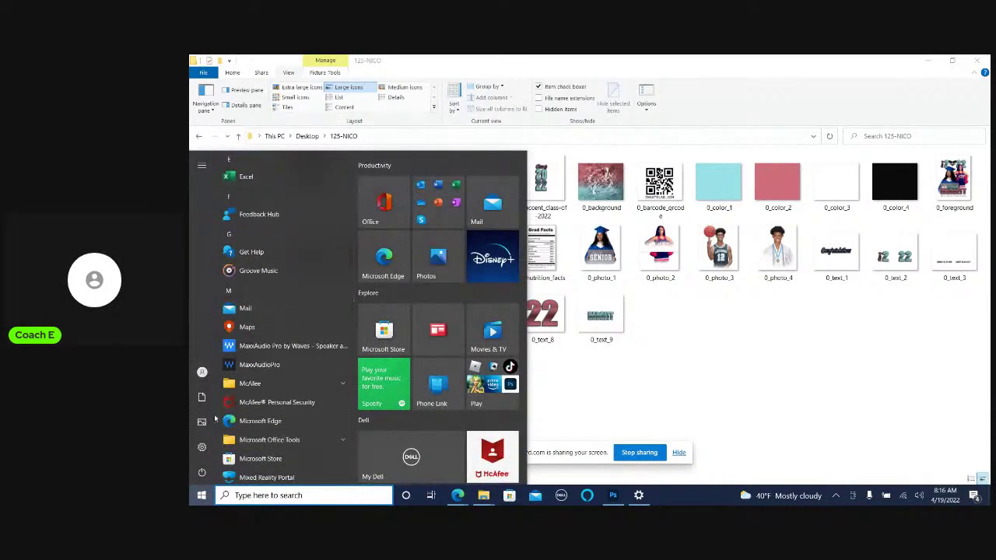
click(202, 447)
scroll(280, 443, down, 4)
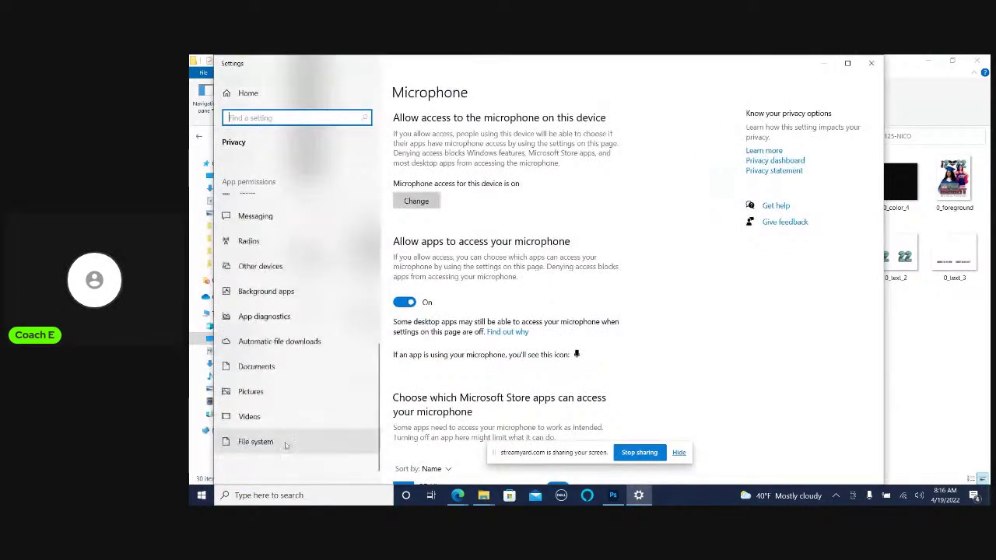
click(279, 428)
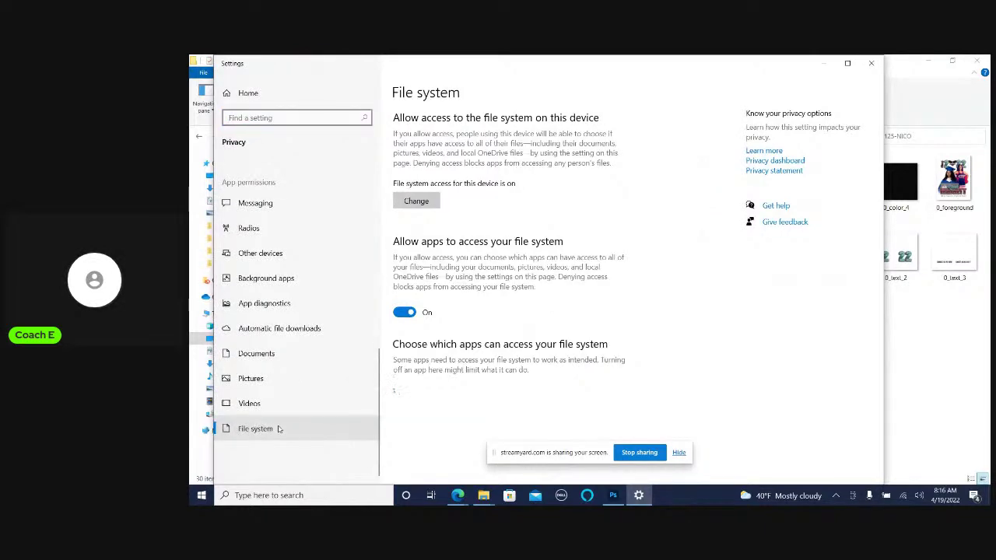
scroll(278, 420, up, 4)
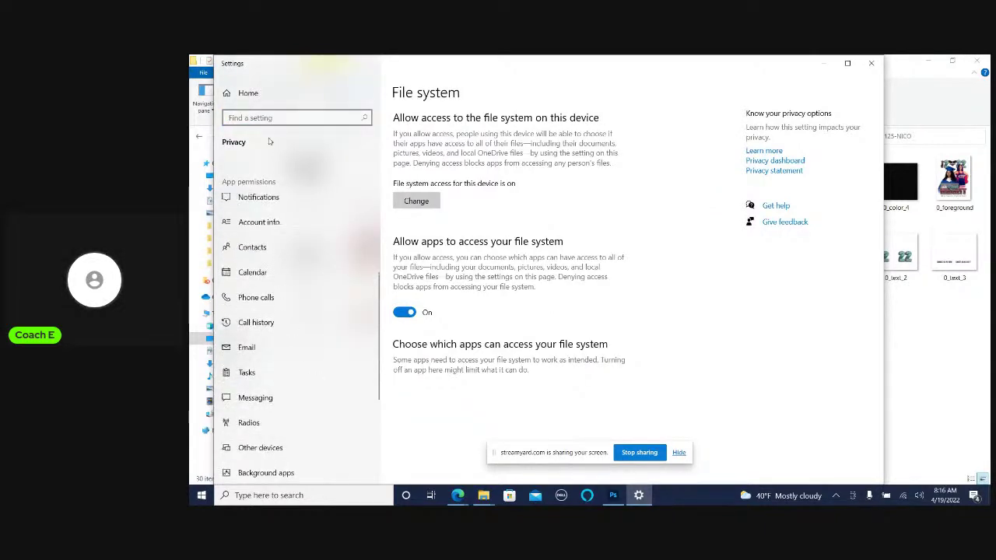
click(269, 102)
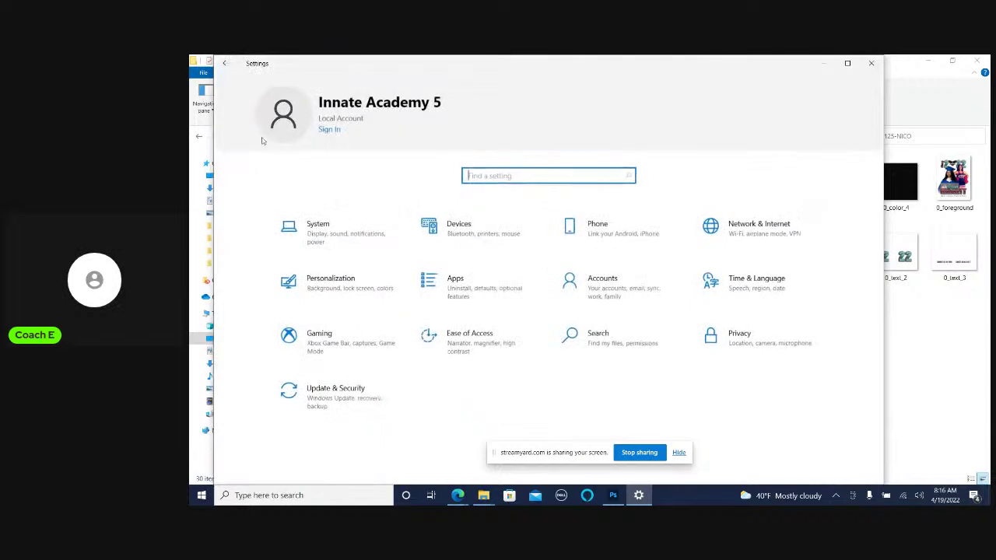
click(356, 226)
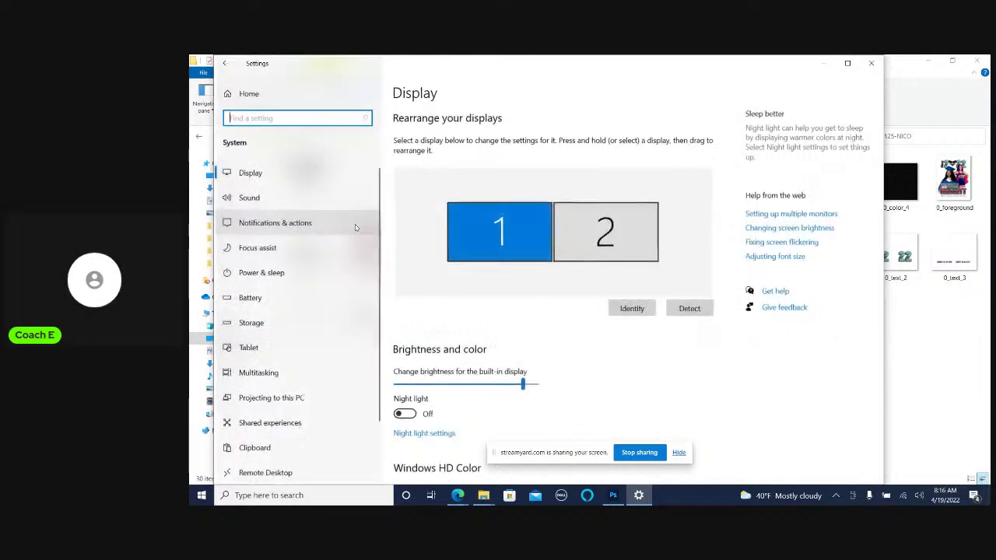
scroll(276, 420, down, 5)
click(275, 434)
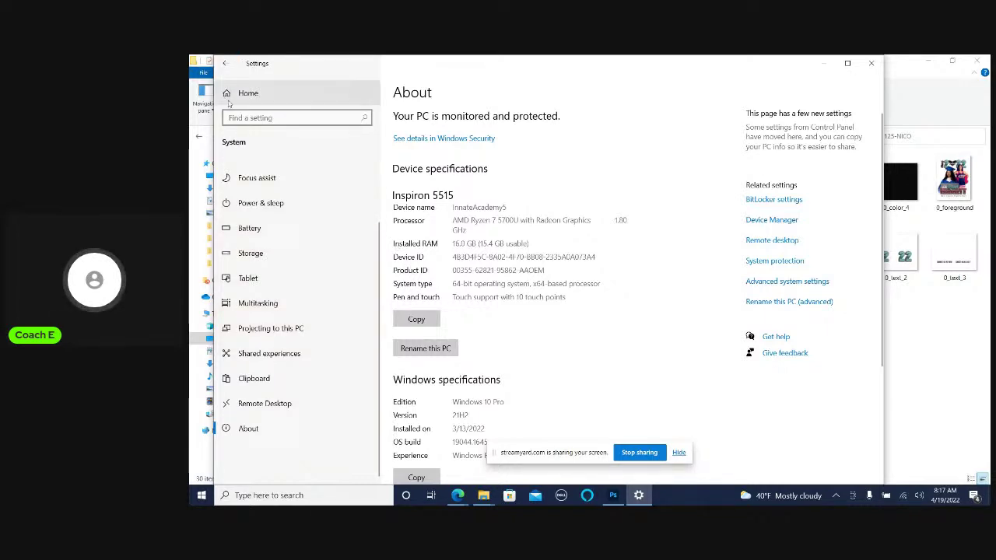
click(234, 94)
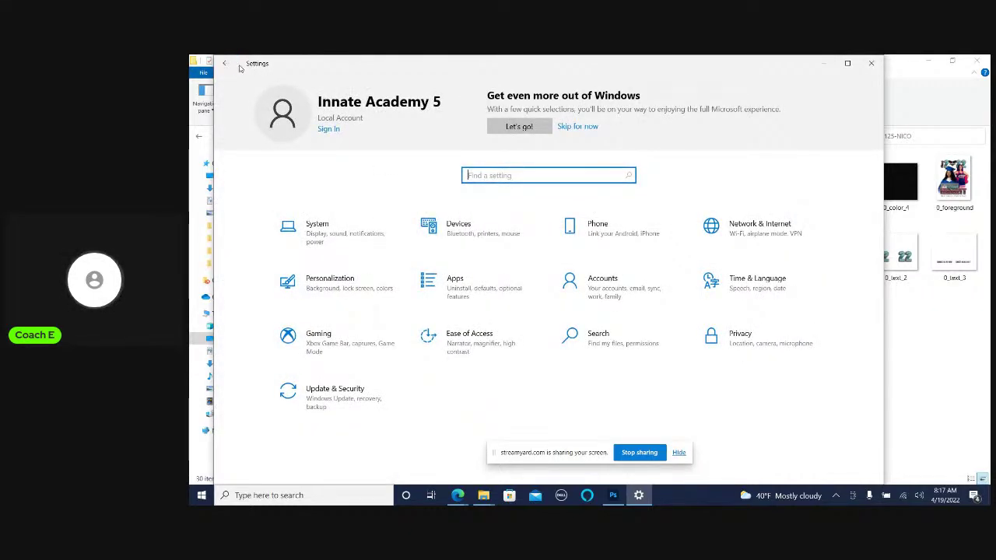
click(224, 63)
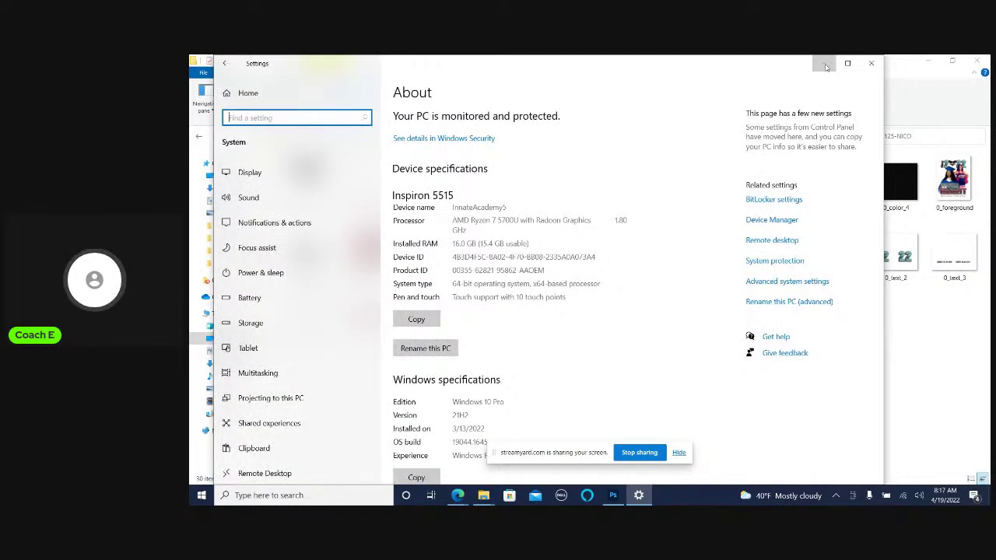
click(825, 64)
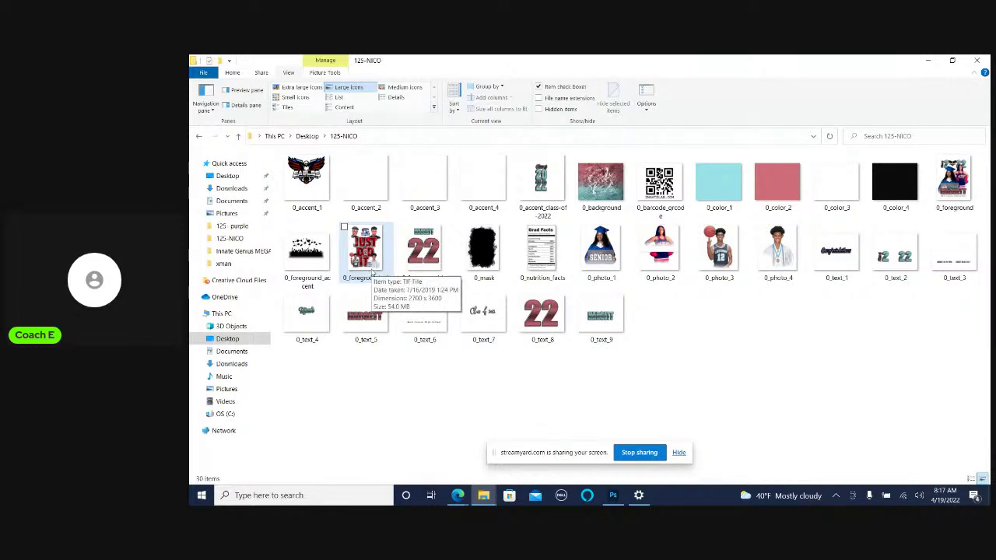
Open 0_background from 125-NICO, bringing up the Grad 01-125-Red mockup in Photoshop
double_click(601, 184)
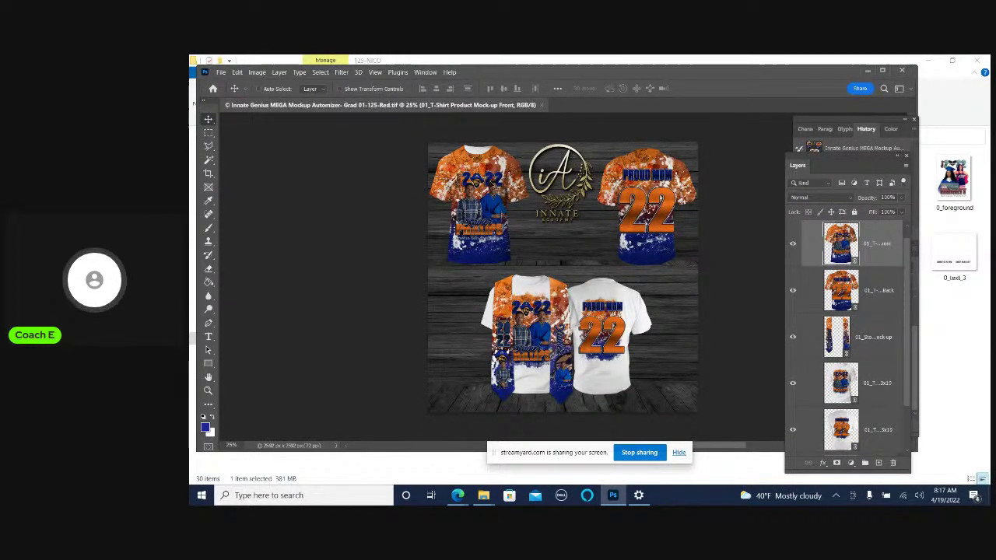
Open the front T-shirt smart object, then its 44x36 Shirt ADULT S-3XL artwork
key(Escape)
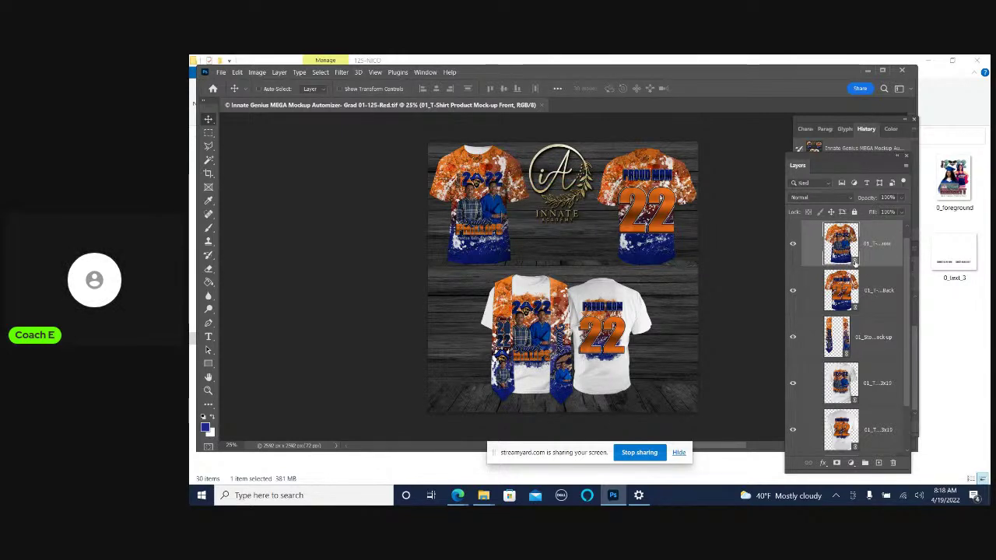
double_click(854, 264)
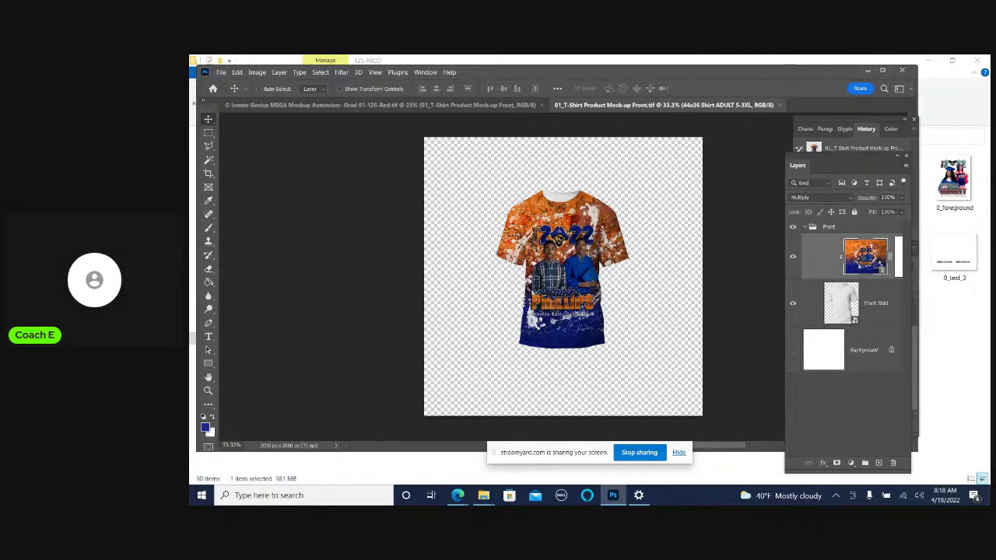
double_click(878, 265)
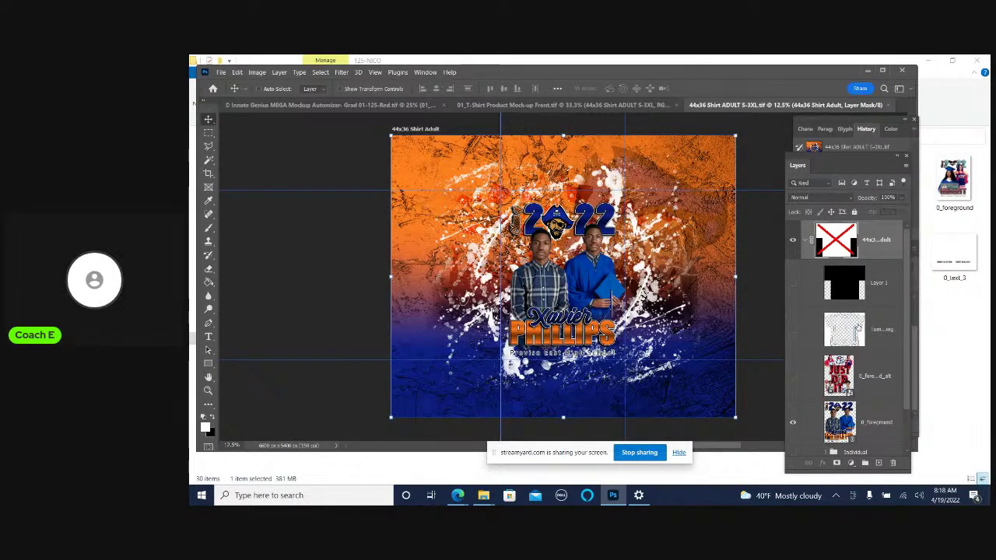
Show the shirt template outline and re-enable the layer mask to cut artwork to shape
click(793, 330)
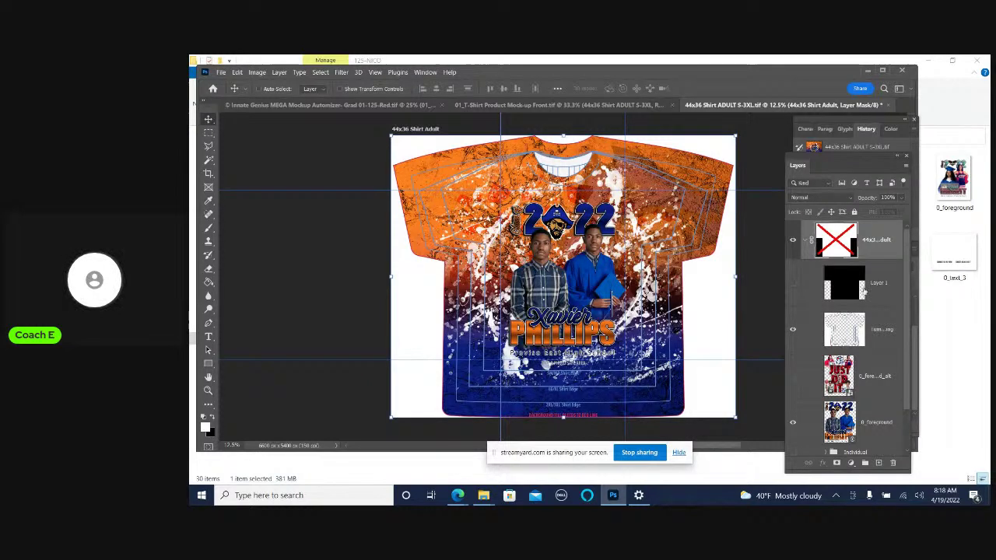
shift+click(841, 243)
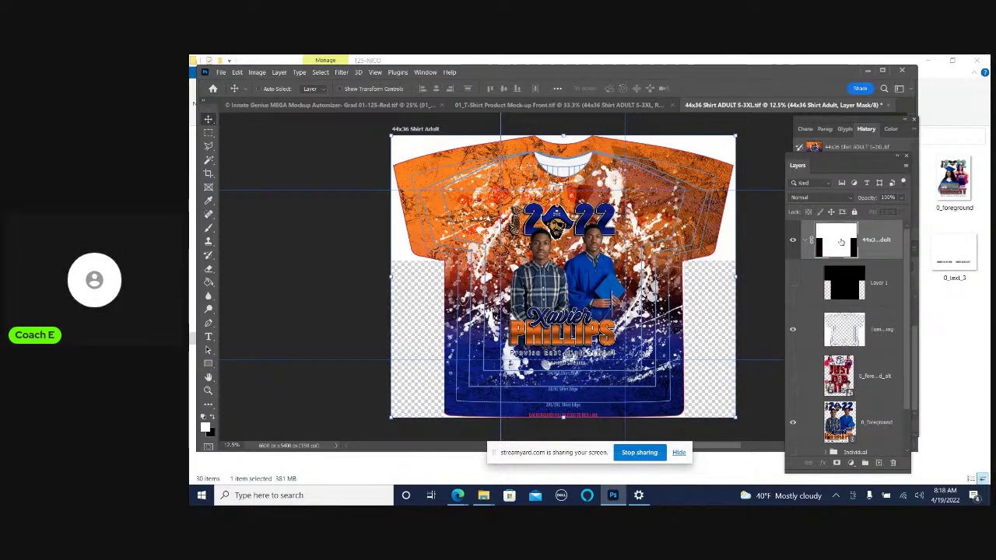
click(794, 333)
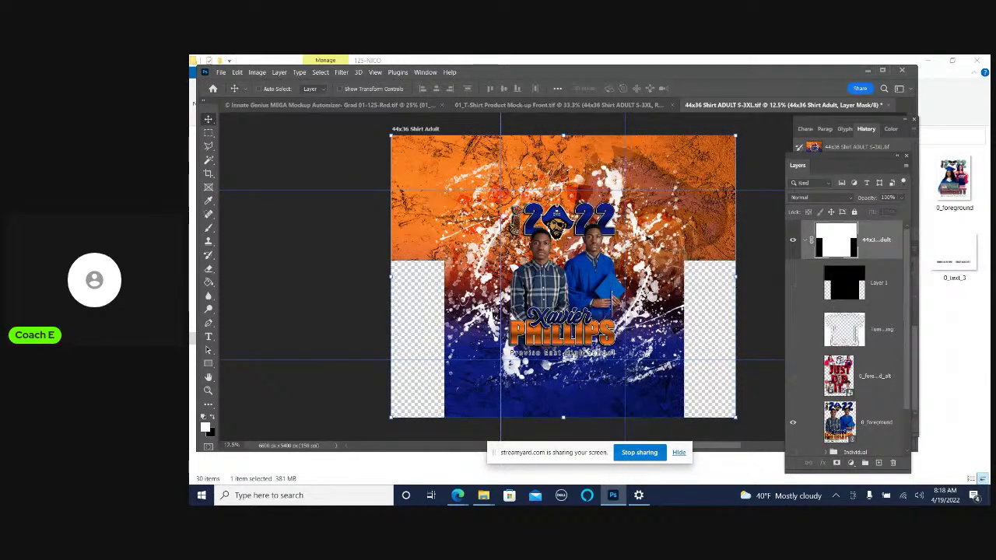
click(793, 332)
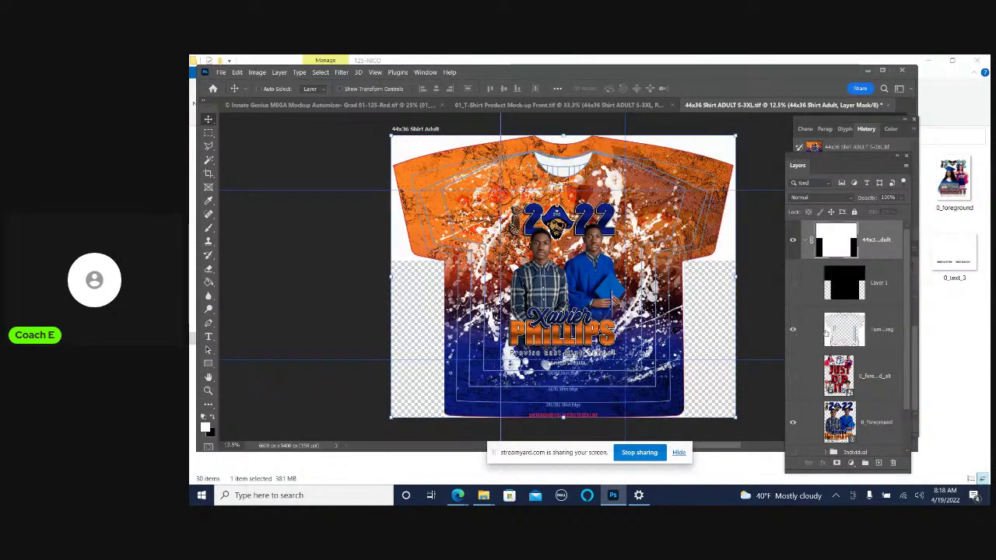
scroll(856, 314, down, 2)
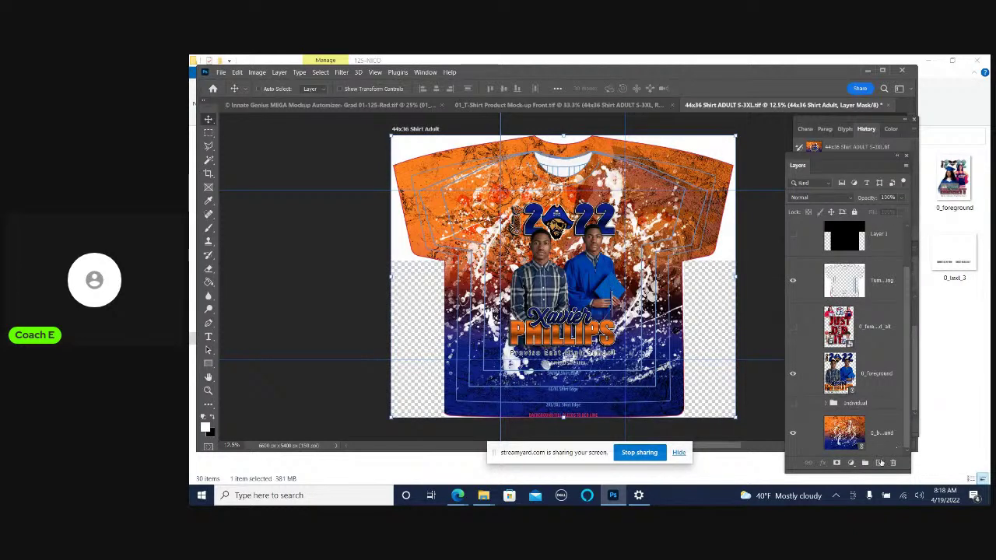
Select the 0_background layer, open its contents and start a free transform
click(841, 440)
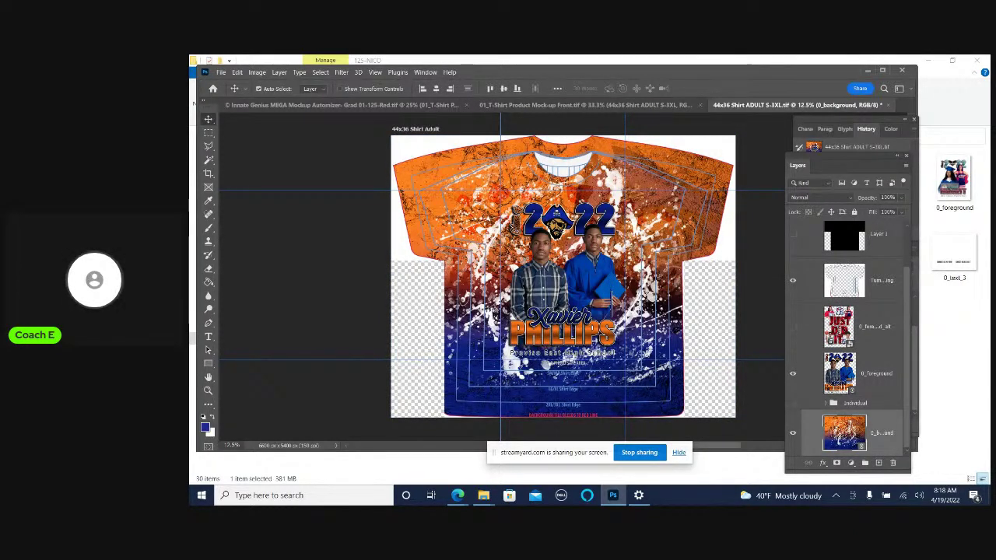
double_click(844, 432)
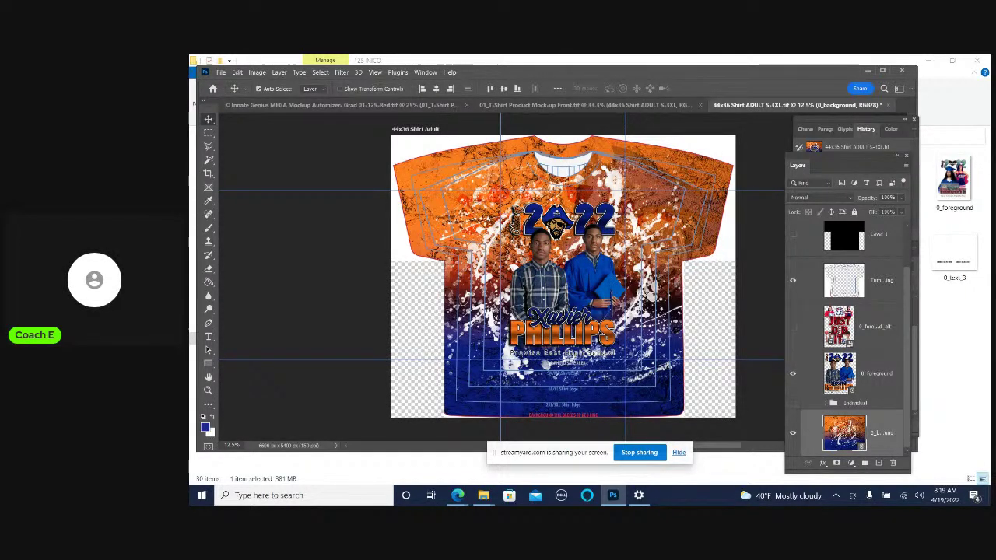
key(ctrl+t)
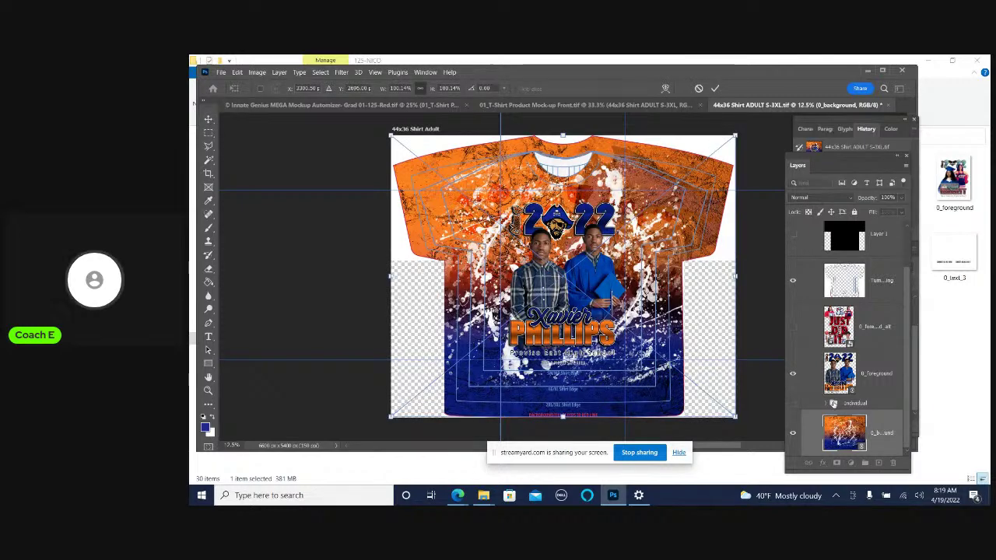
mouse_move(741, 330)
mouse_down()
mouse_move(653, 319)
mouse_move(674, 354)
mouse_up()
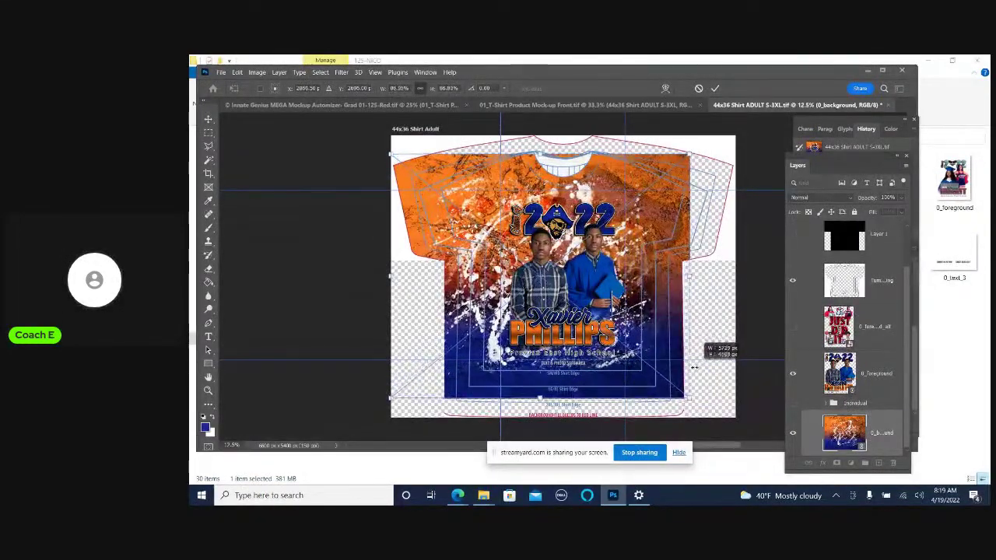
mouse_move(674, 354)
mouse_down()
mouse_move(684, 362)
mouse_move(679, 356)
mouse_up()
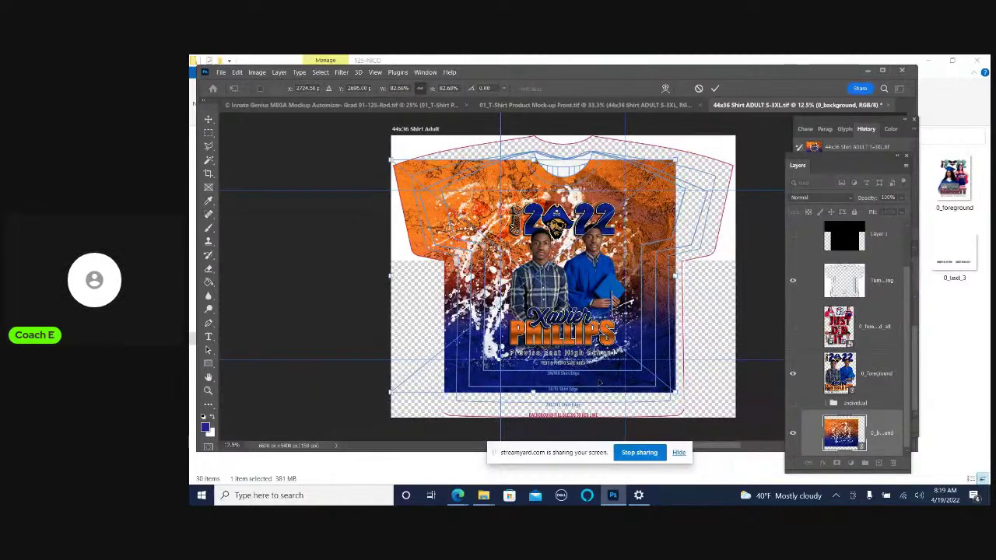
mouse_move(604, 336)
mouse_down()
mouse_move(614, 354)
mouse_move(630, 338)
mouse_move(630, 364)
mouse_up()
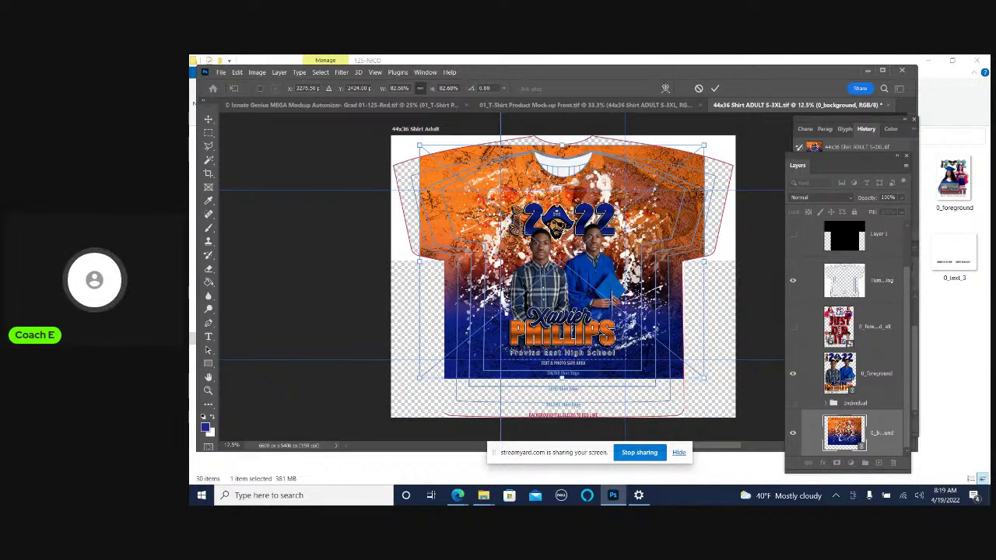
click(699, 88)
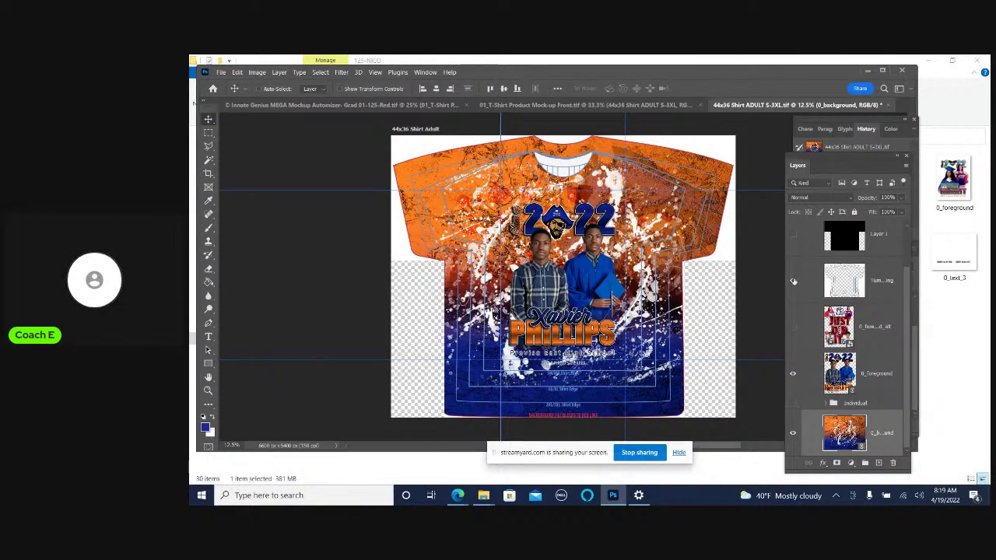
Show the shirt template layer and check the orange-and-blue background by toggling it
click(793, 281)
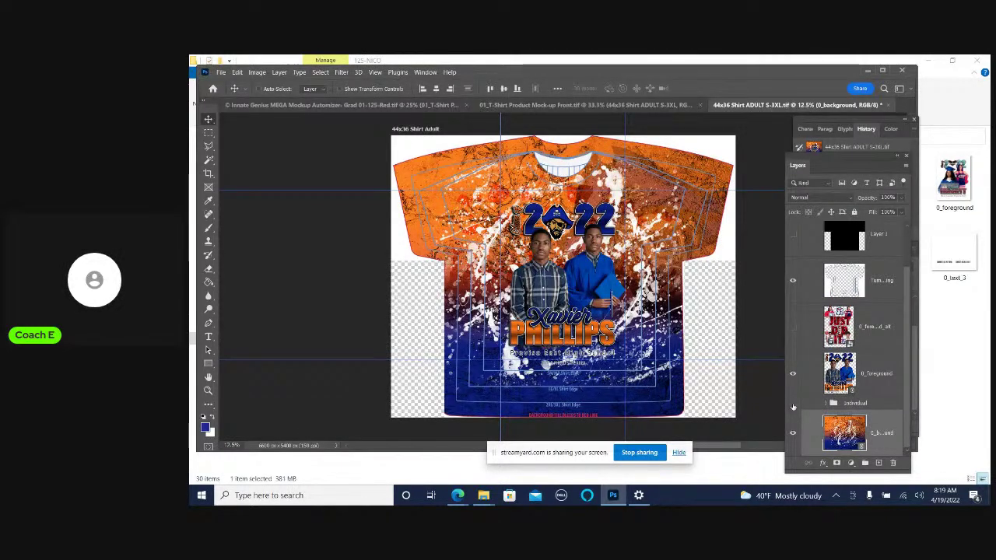
click(793, 434)
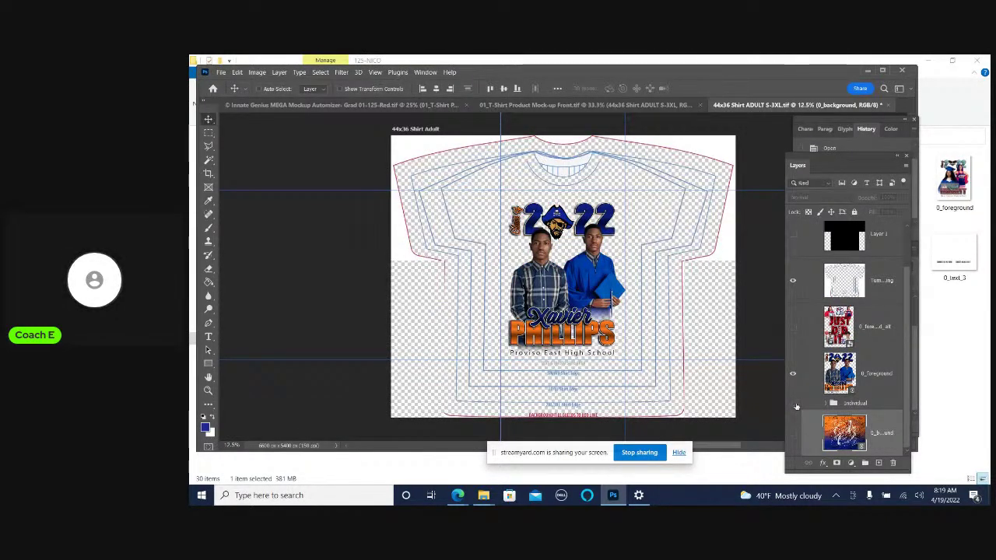
click(793, 434)
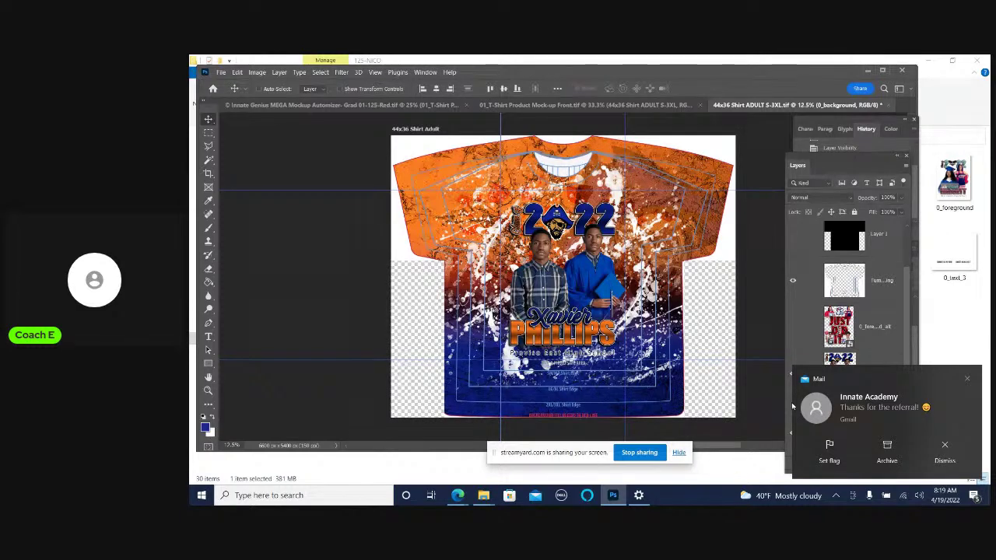
click(967, 379)
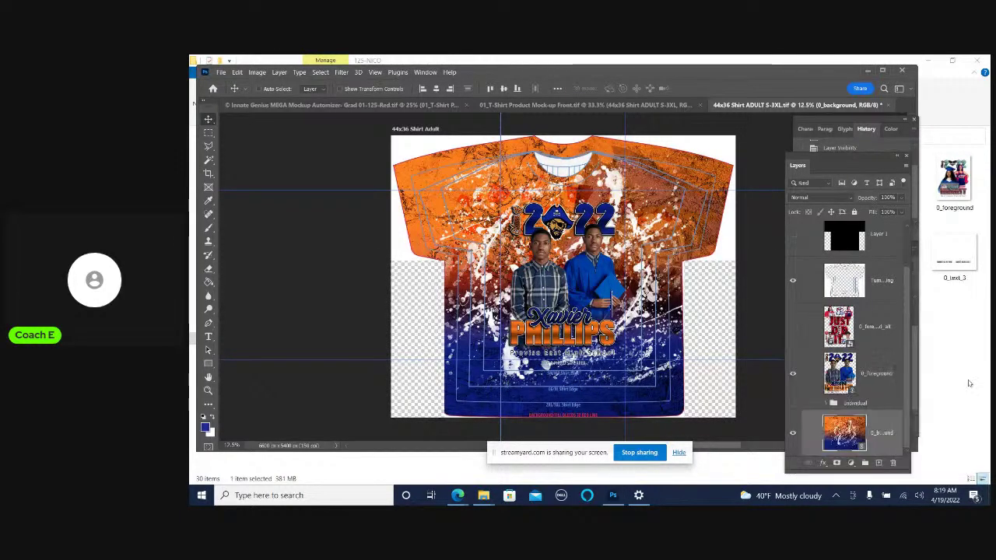
Check the players and 2022 logo layer, show the black layer, and close the file without saving
click(793, 375)
click(793, 375)
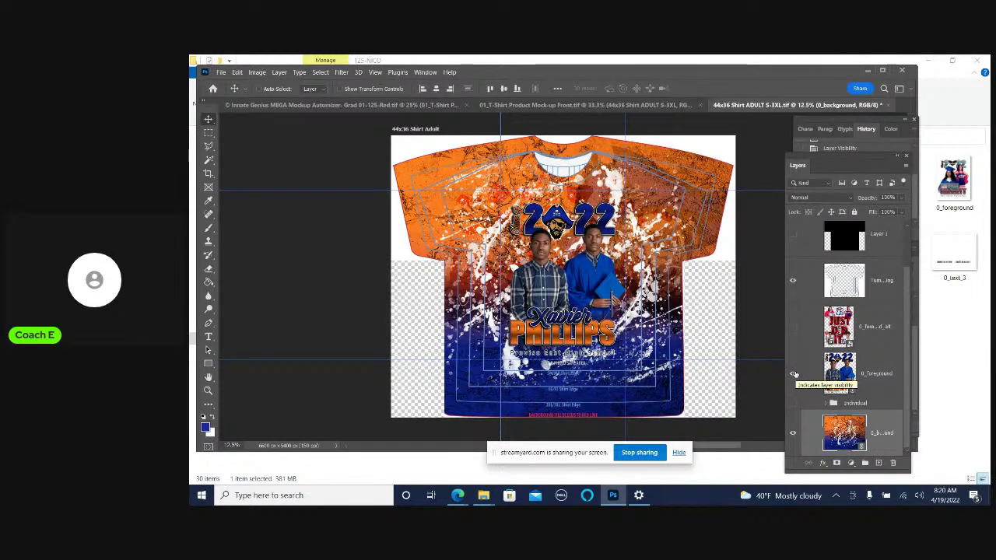
click(792, 235)
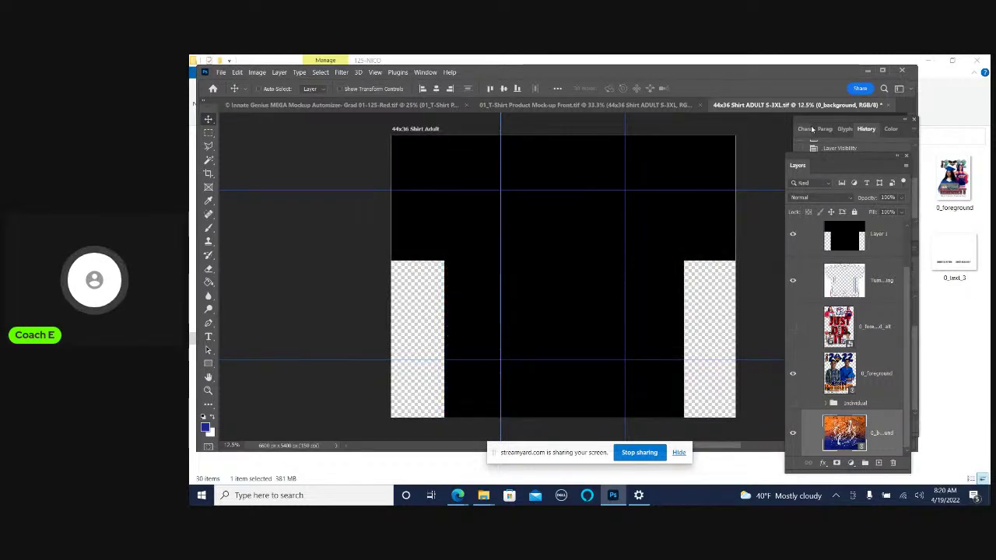
click(892, 104)
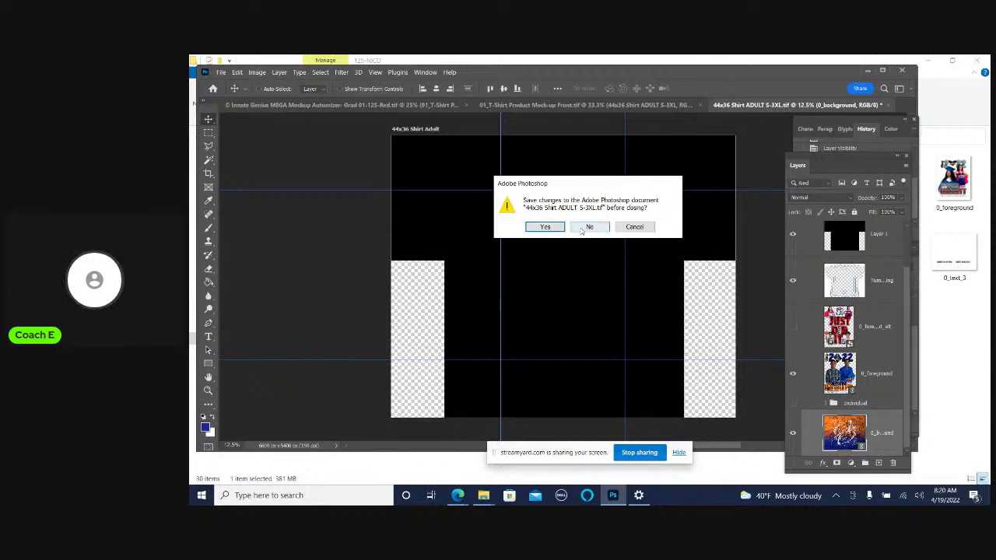
click(588, 226)
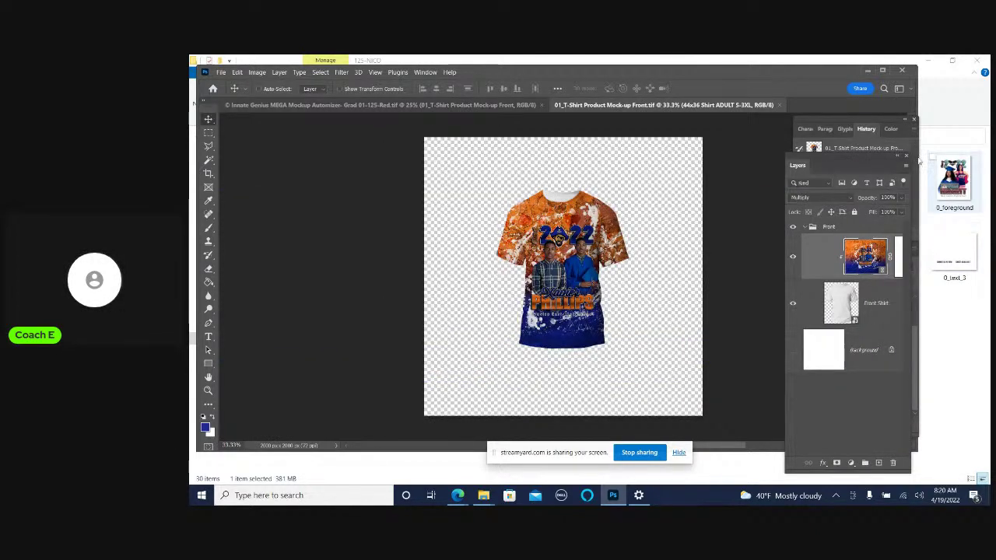
Close the T-shirt front mock-up and open 0_foreground_alt from File Explorer in Photoshop
click(781, 106)
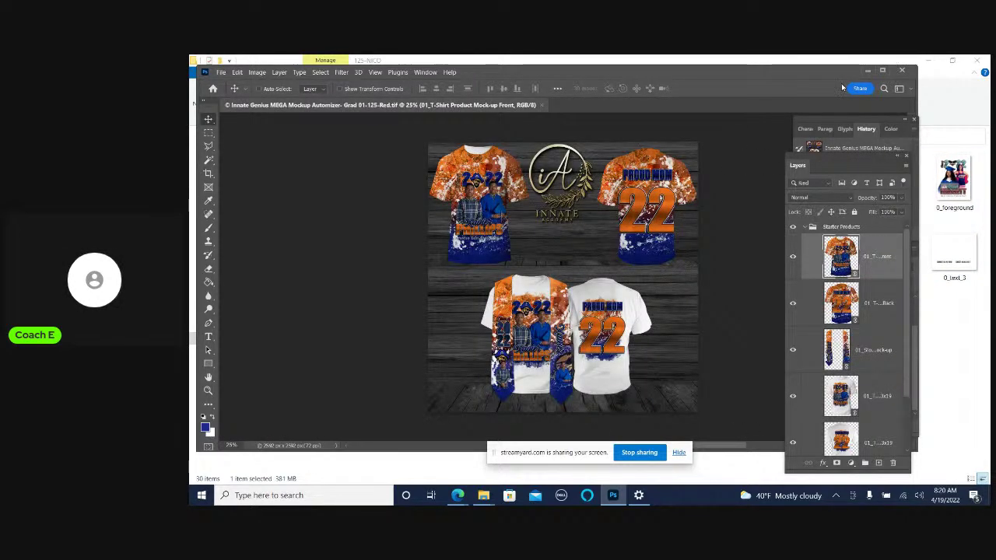
click(869, 71)
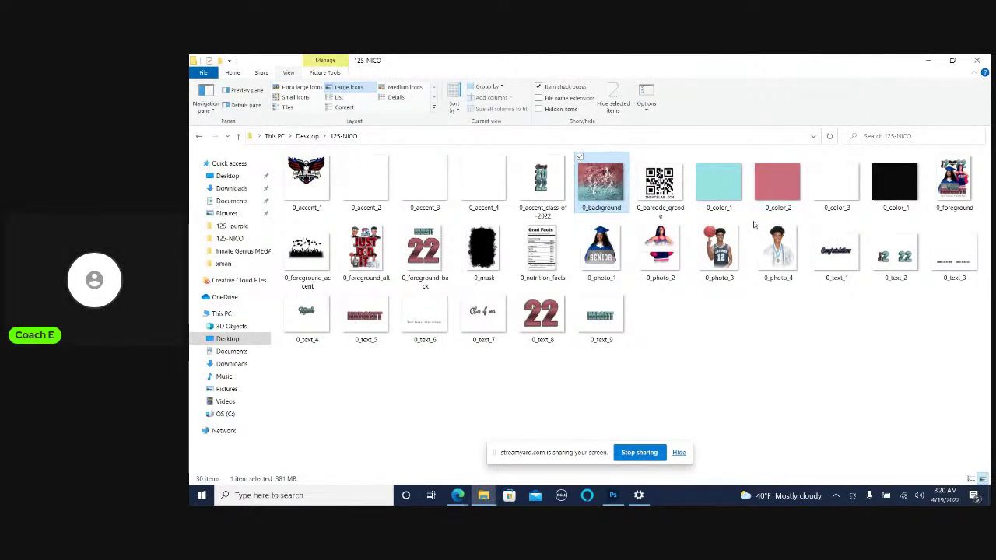
click(366, 249)
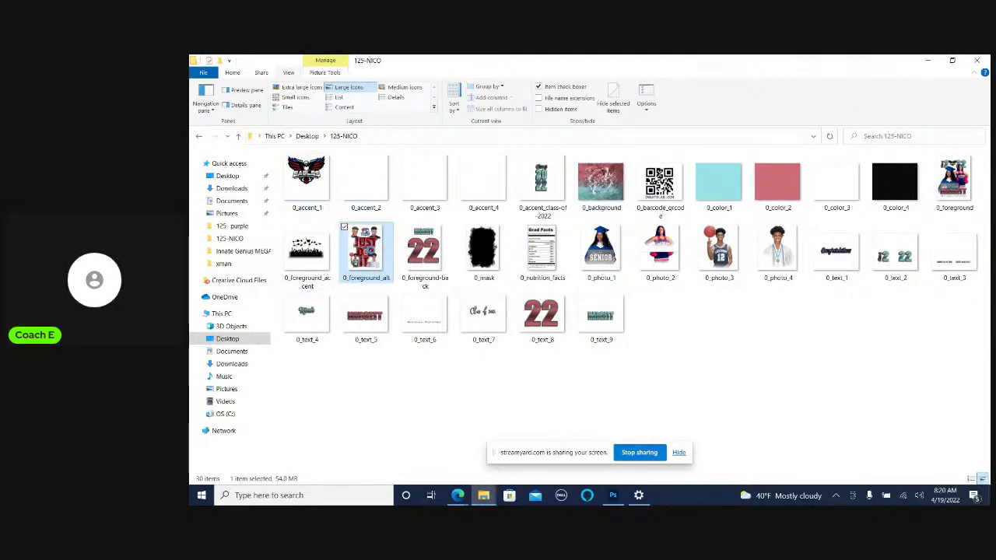
right_click(372, 253)
key(Escape)
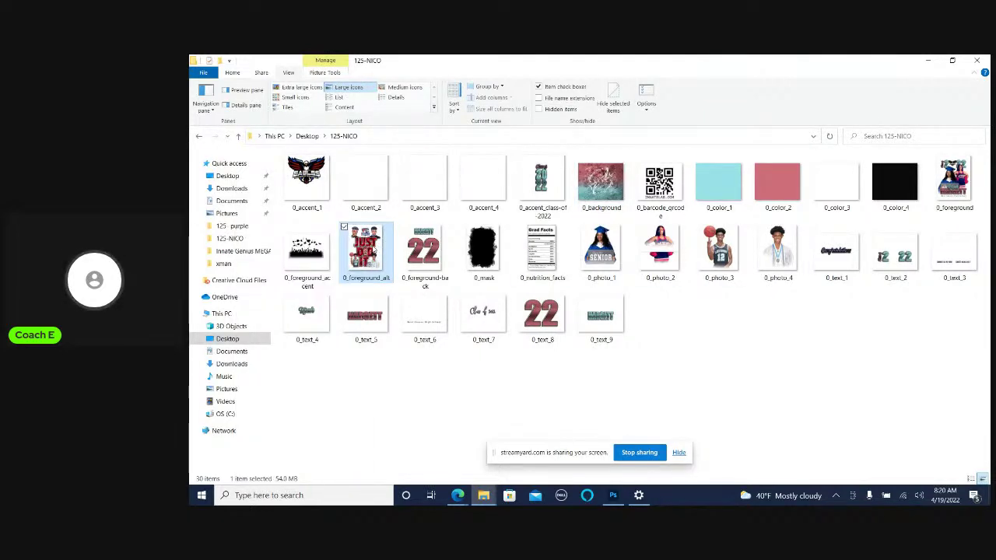
key(alt+Tab)
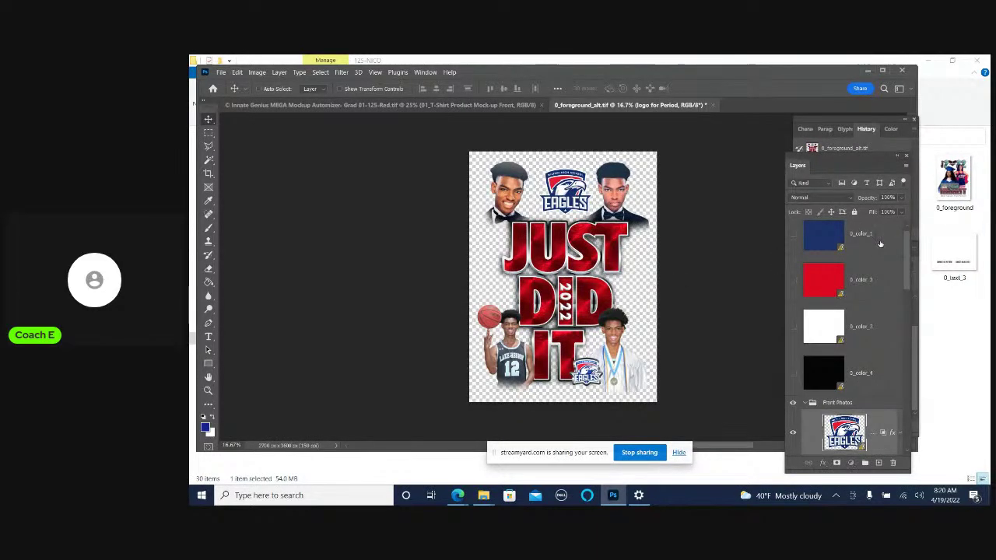
Run Update All Modified Content from the 0_color_1 layer, then close 0_foreground_alt without saving
click(880, 244)
right_click(880, 244)
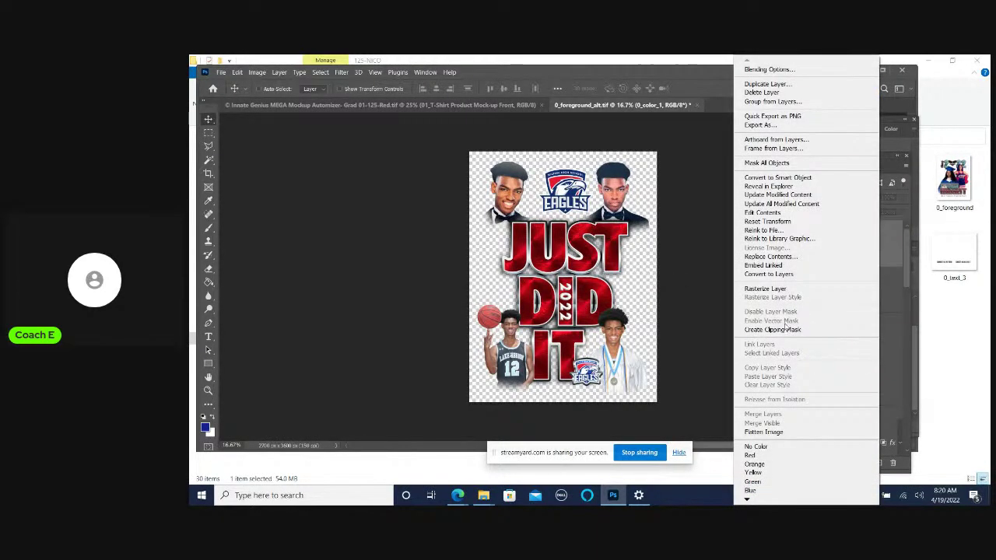
click(777, 203)
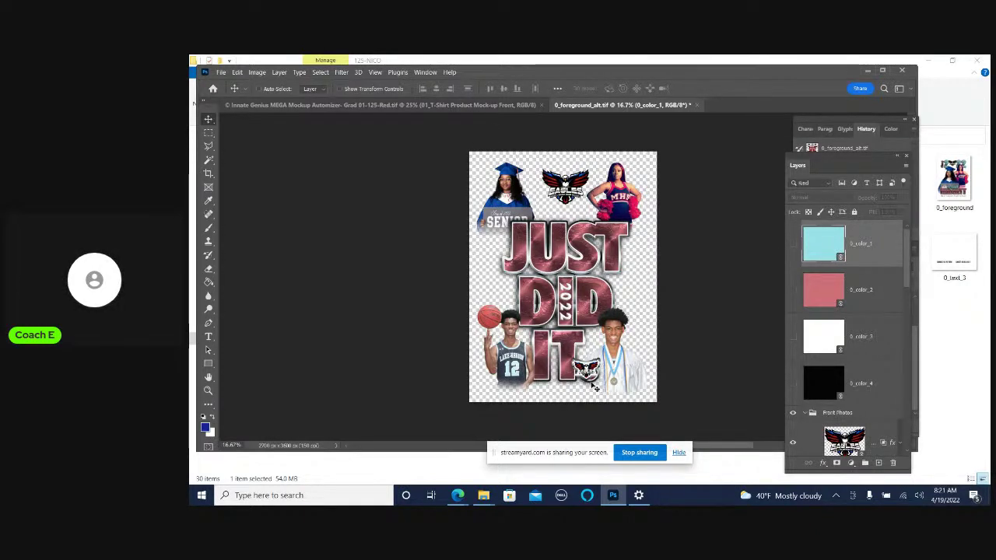
click(697, 105)
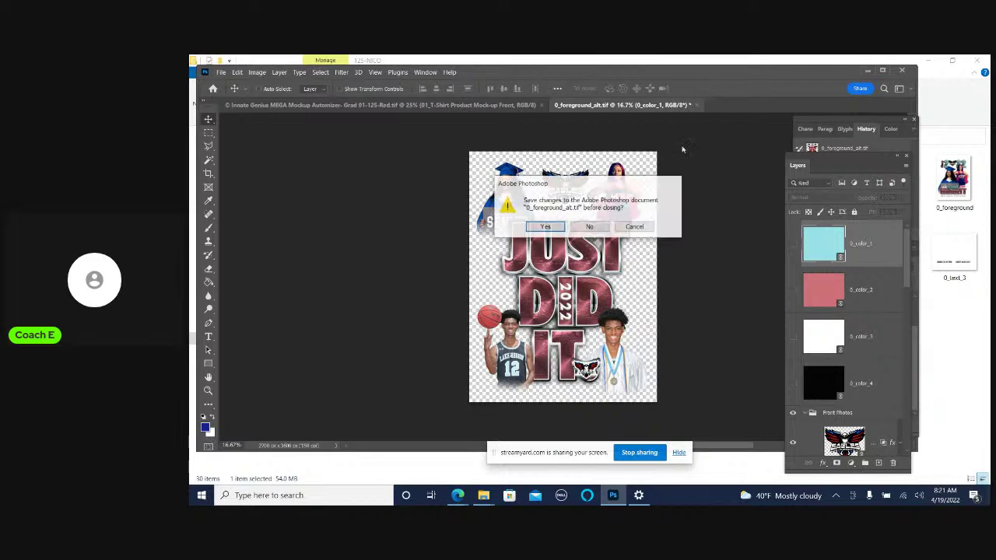
click(590, 227)
Open 0_foreground from the folder in Photoshop and select its 0_photo_2 layer on the canvas
click(865, 70)
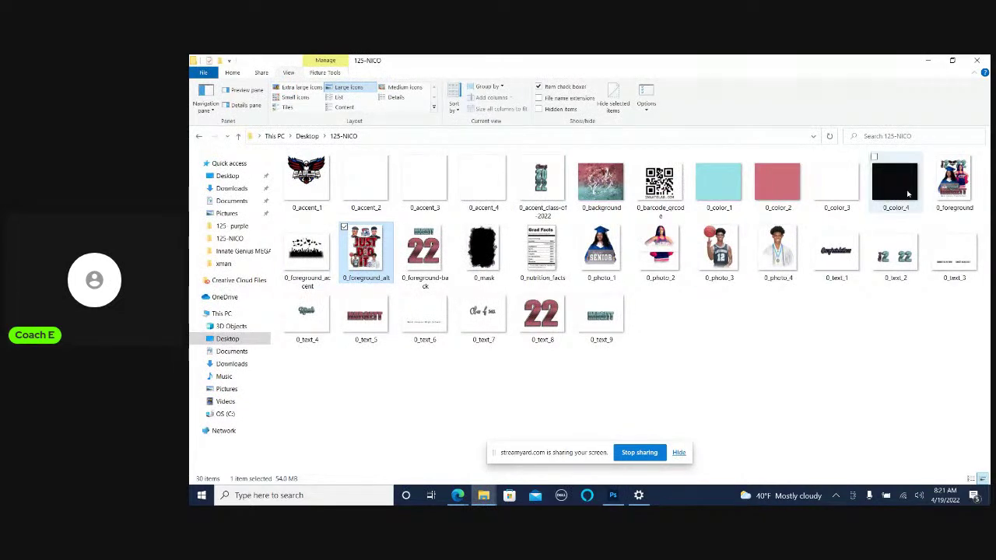
click(963, 177)
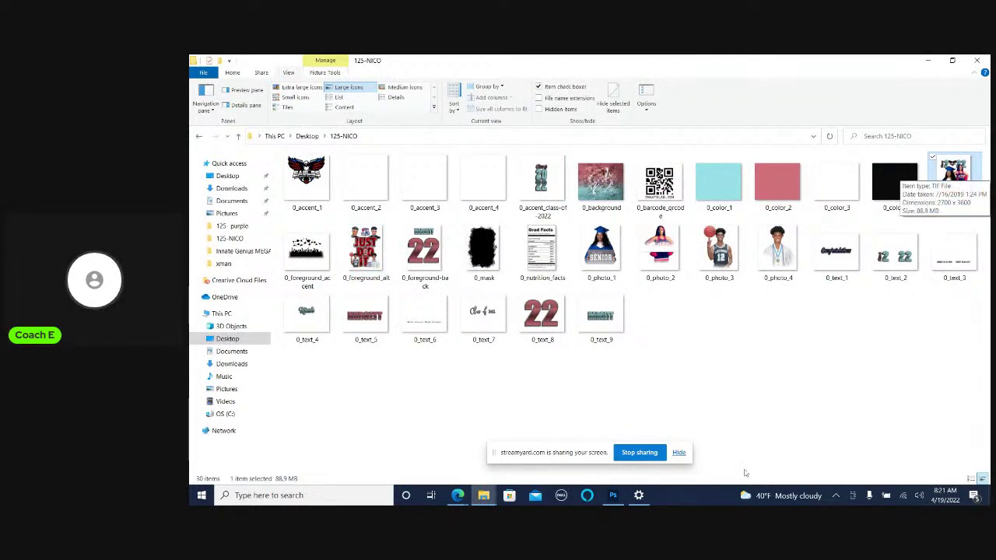
click(612, 495)
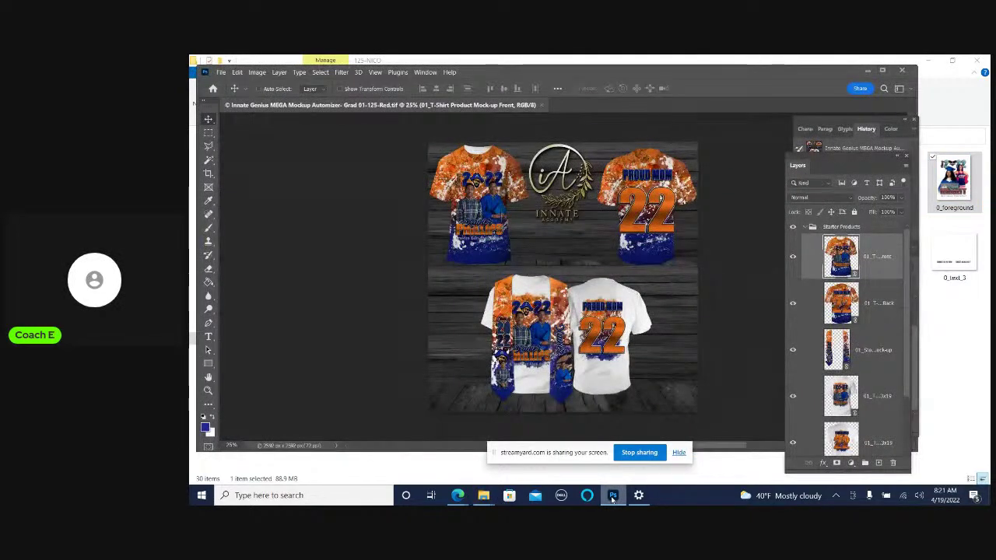
click(867, 70)
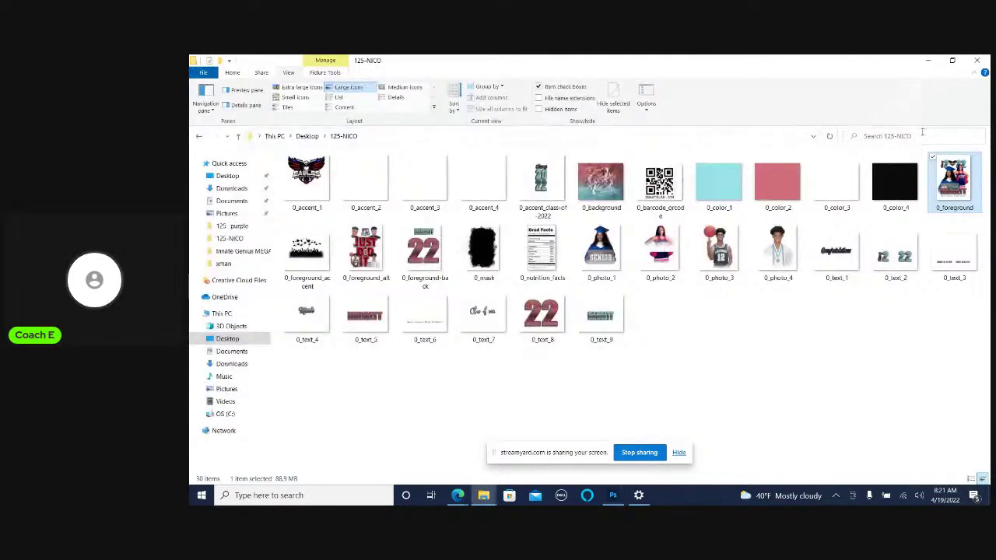
right_click(950, 177)
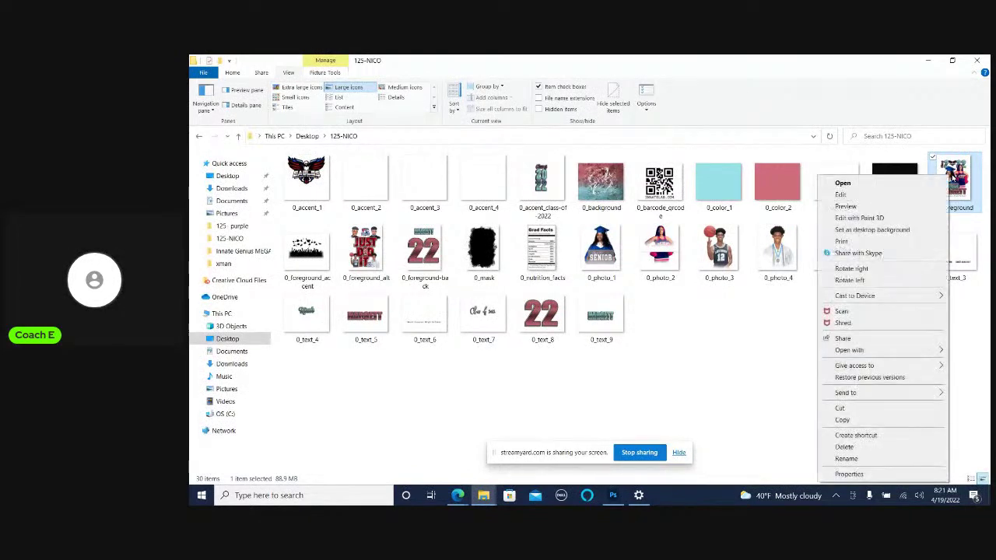
key(Escape)
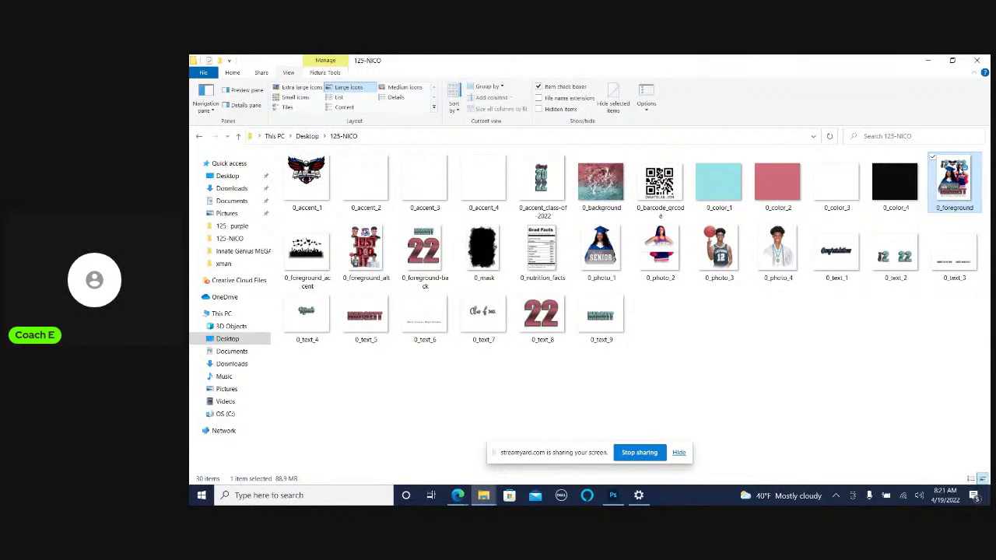
key(alt+Tab)
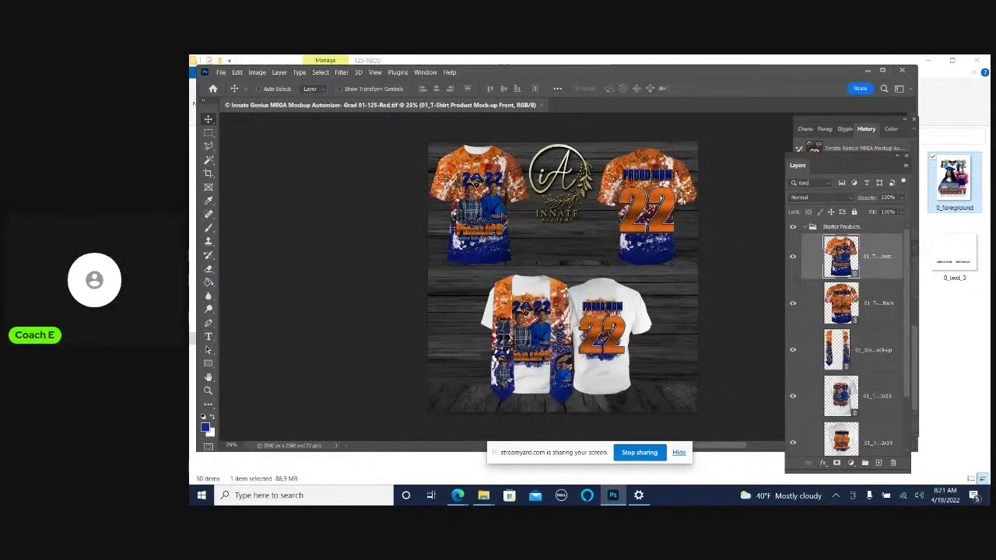
double_click(937, 167)
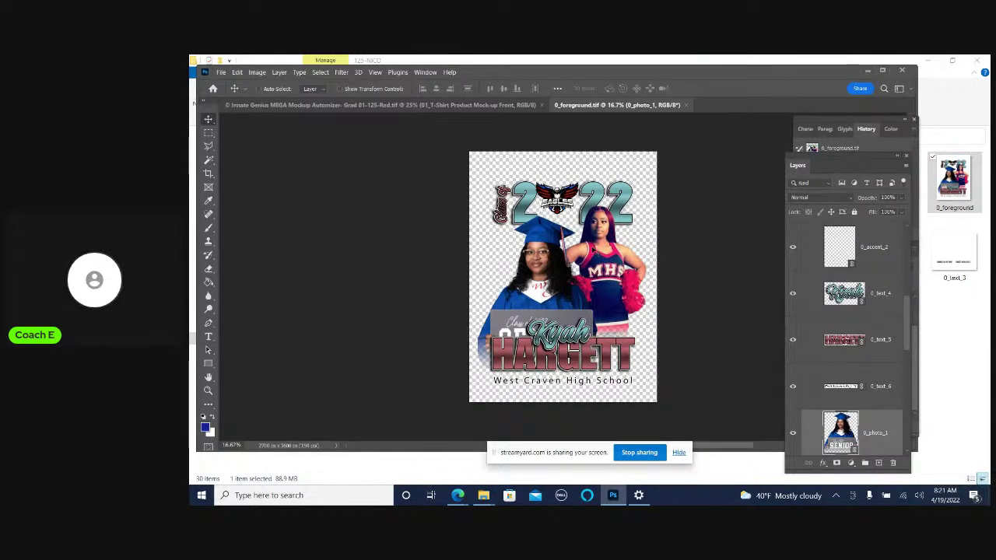
right_click(594, 249)
click(623, 262)
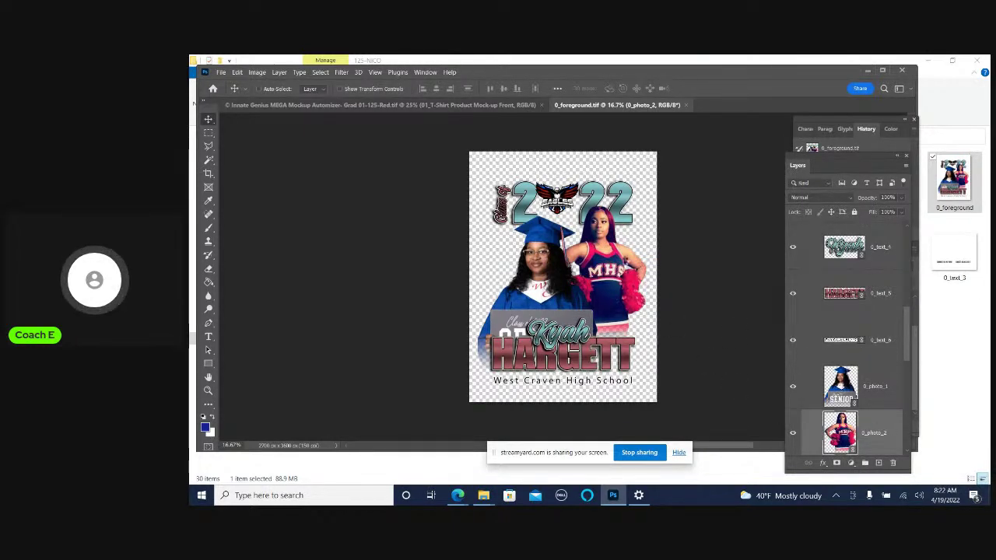
Inside the 0_photo_2 smart object, place the background-removed PNG embedded and scale it up
double_click(840, 433)
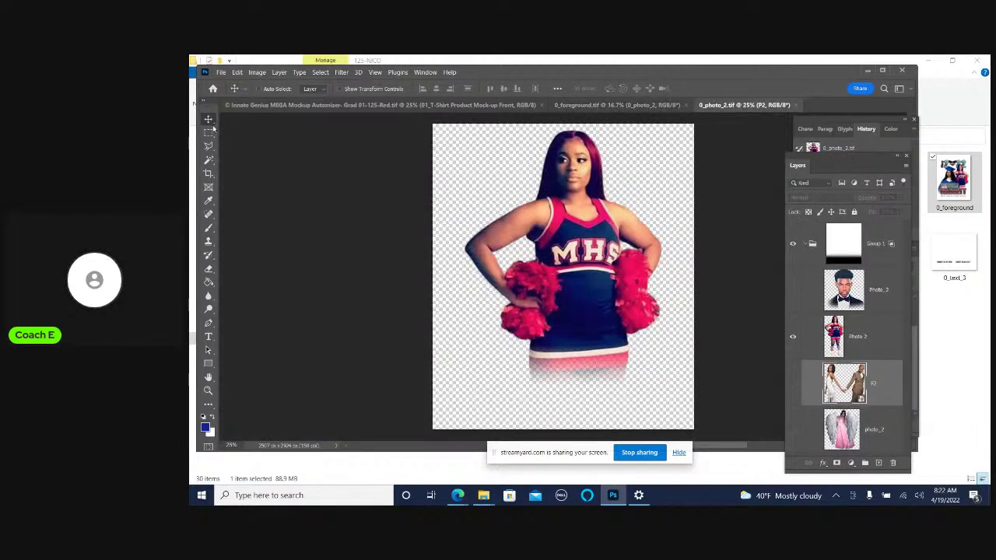
click(221, 71)
click(243, 267)
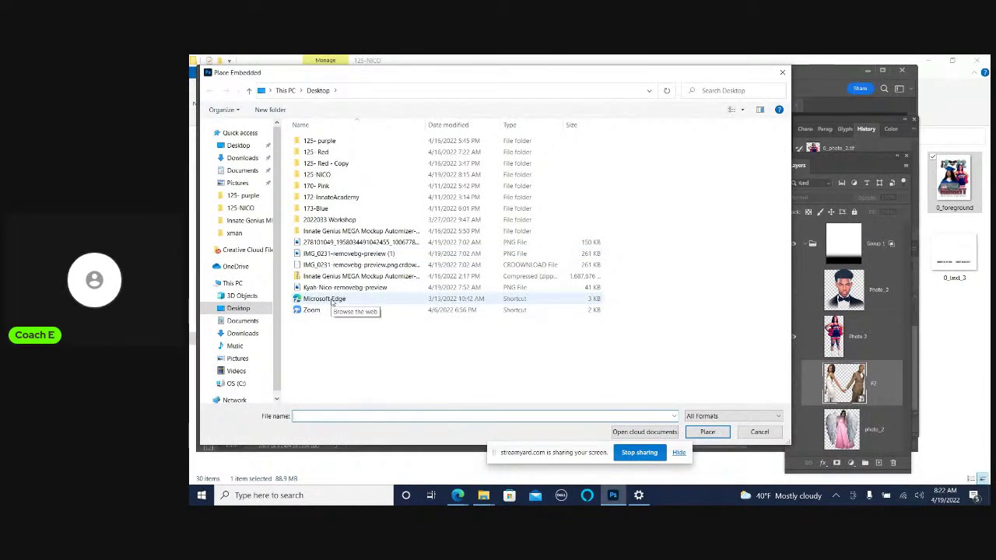
click(342, 242)
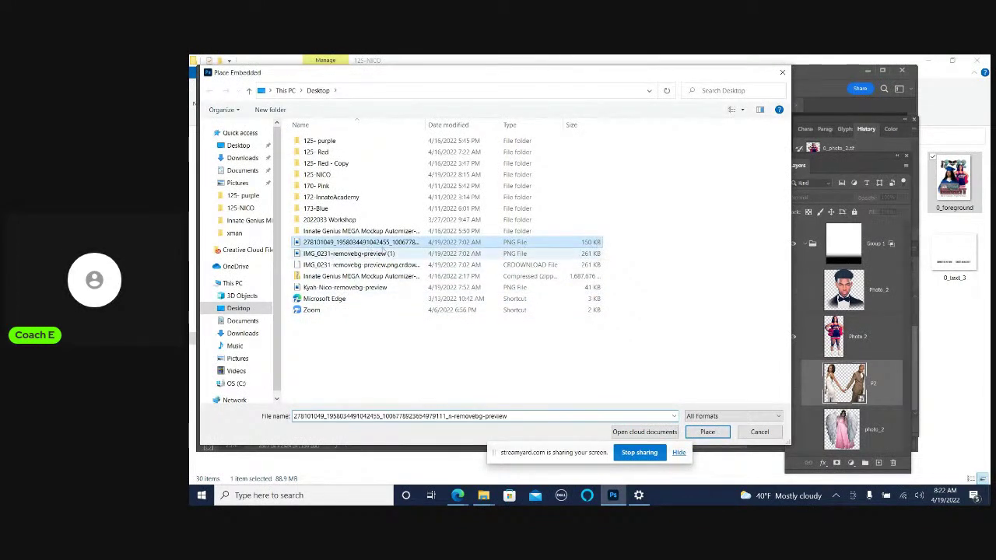
click(720, 432)
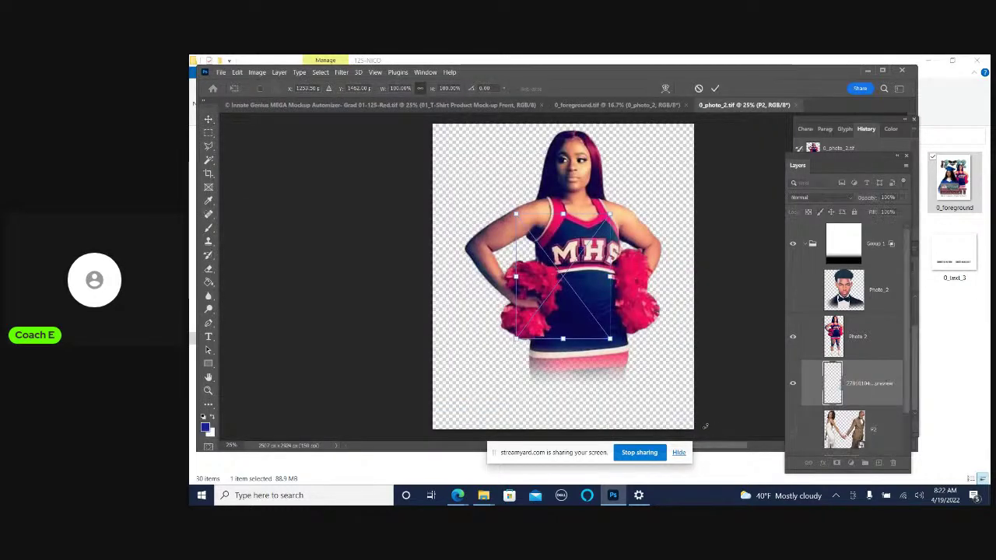
drag(606, 222, 576, 207)
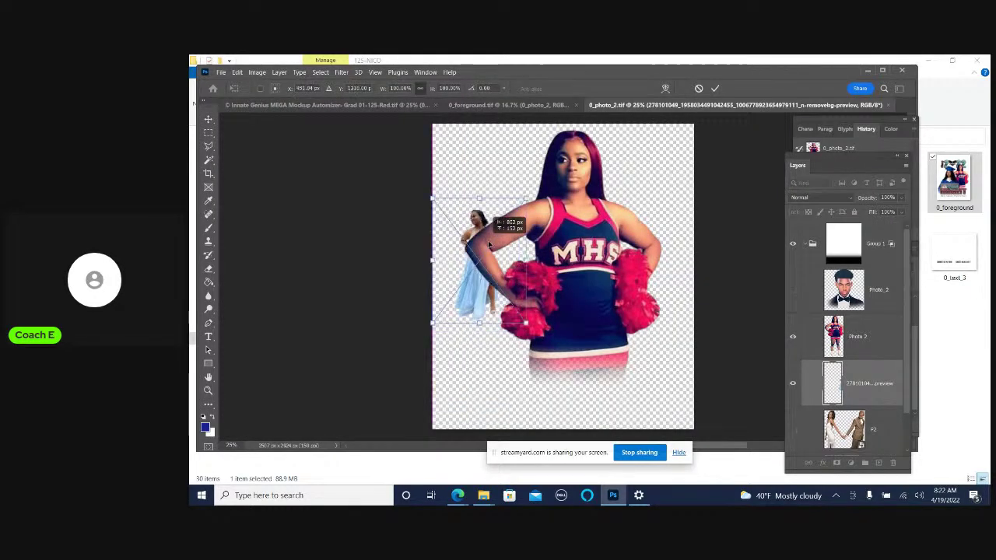
mouse_move(584, 307)
mouse_down()
mouse_move(626, 384)
mouse_move(634, 349)
mouse_up()
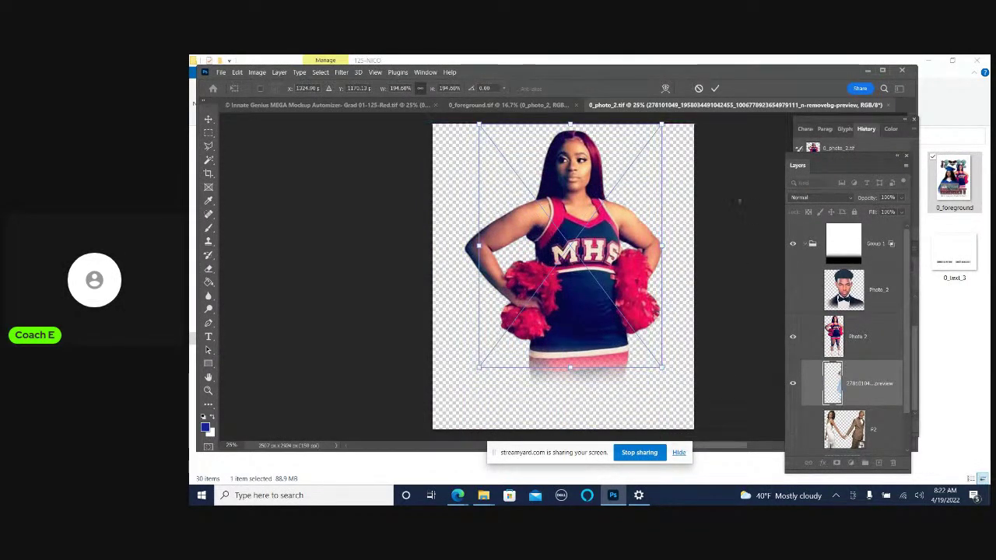
click(715, 88)
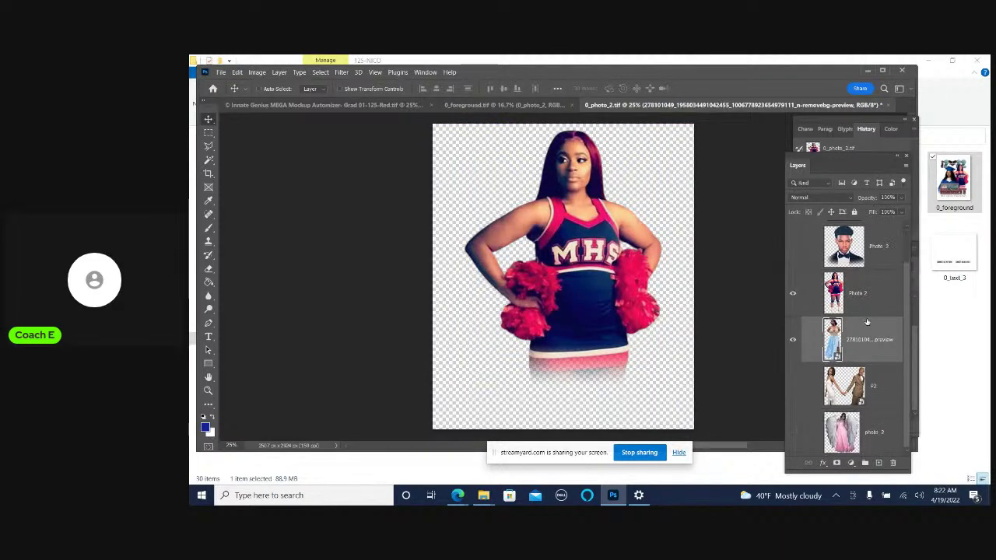
Hide the cheerleader Photo 2 layer, then save and close the smart object
click(890, 105)
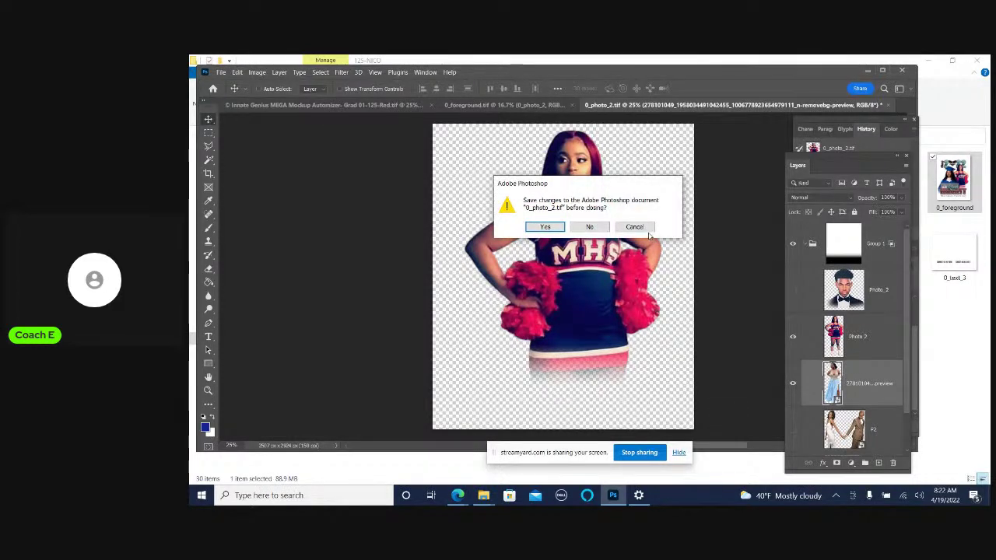
click(544, 226)
click(792, 337)
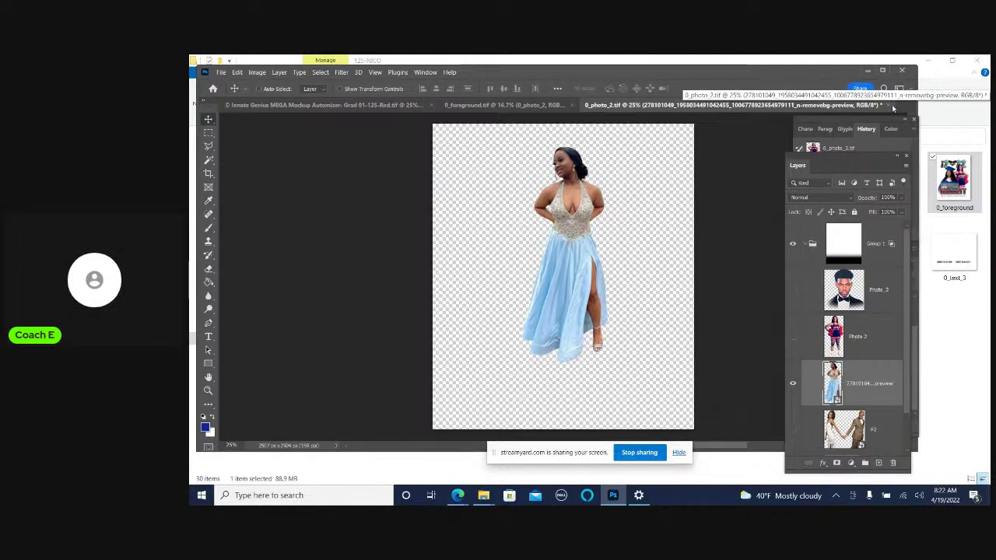
click(893, 108)
Enlarge and reposition the gown photo on the design, then save and close 0_foreground.tif
click(547, 226)
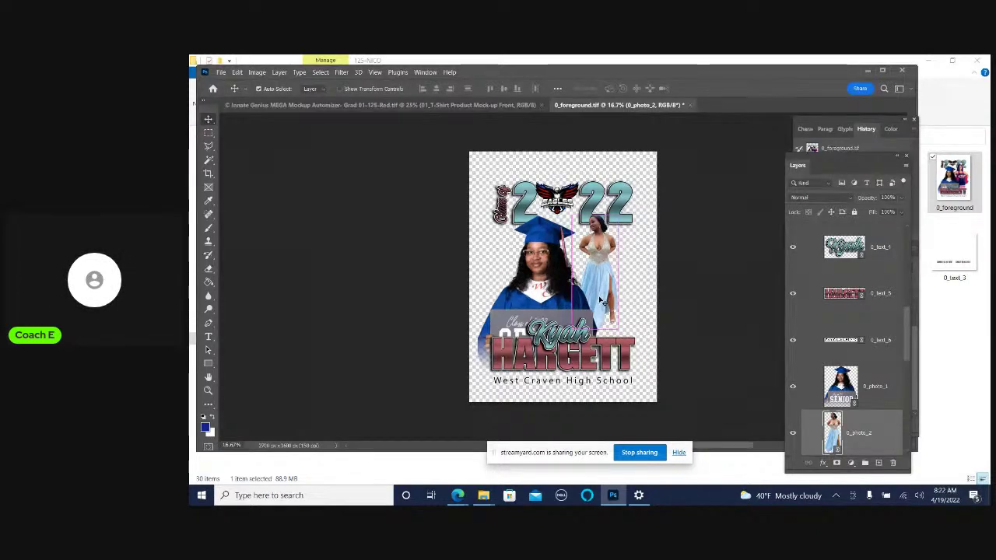
key(ctrl+t)
mouse_move(663, 364)
mouse_down()
mouse_move(652, 377)
mouse_move(573, 377)
mouse_move(660, 381)
mouse_up()
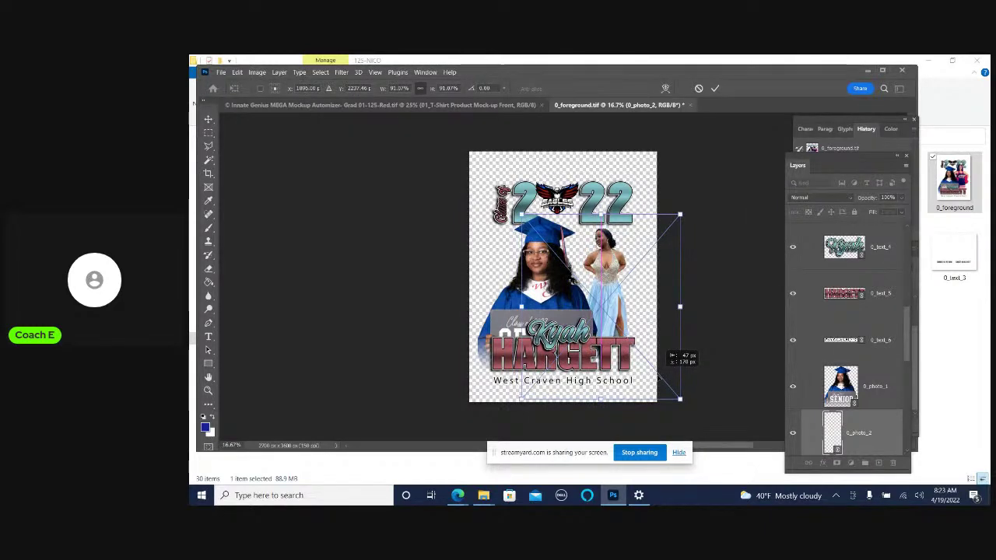
click(716, 88)
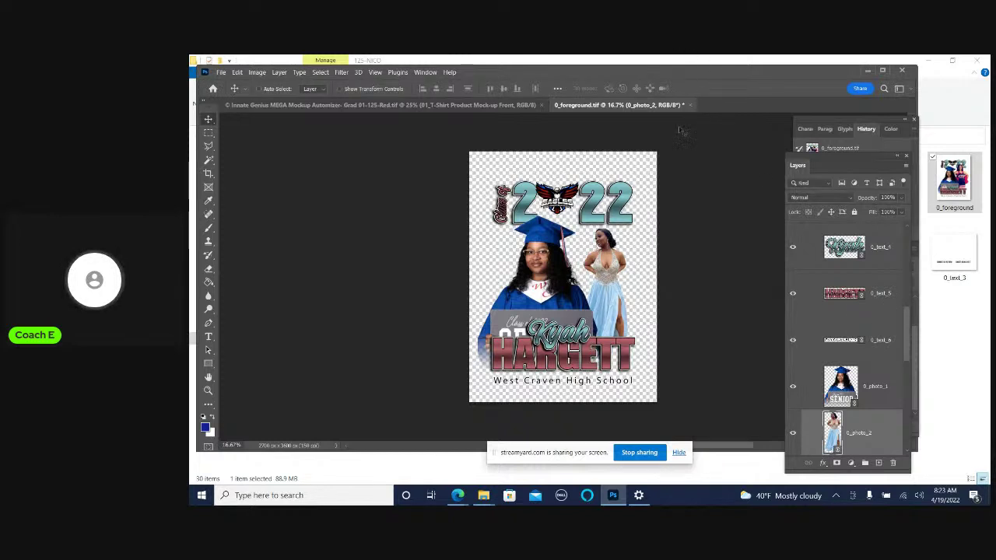
click(691, 106)
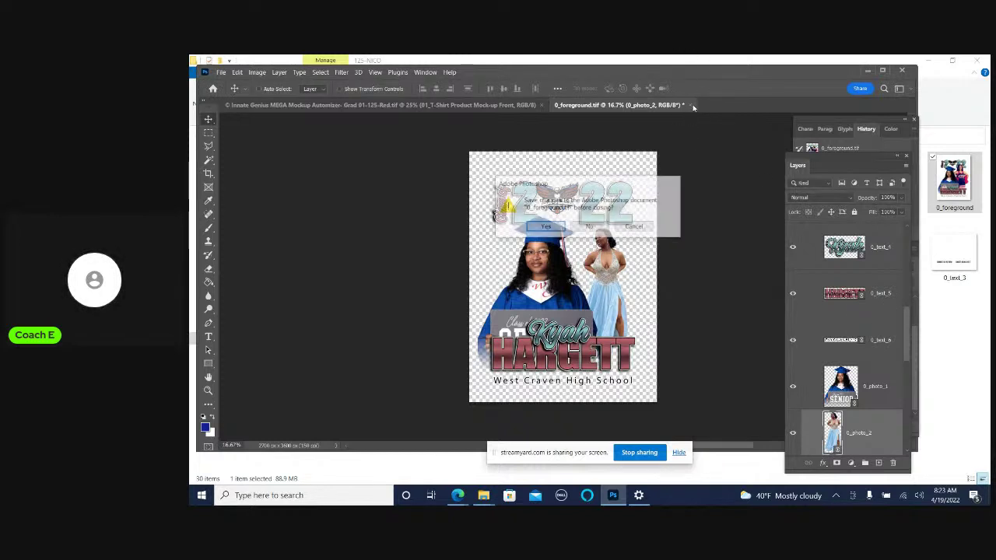
click(545, 227)
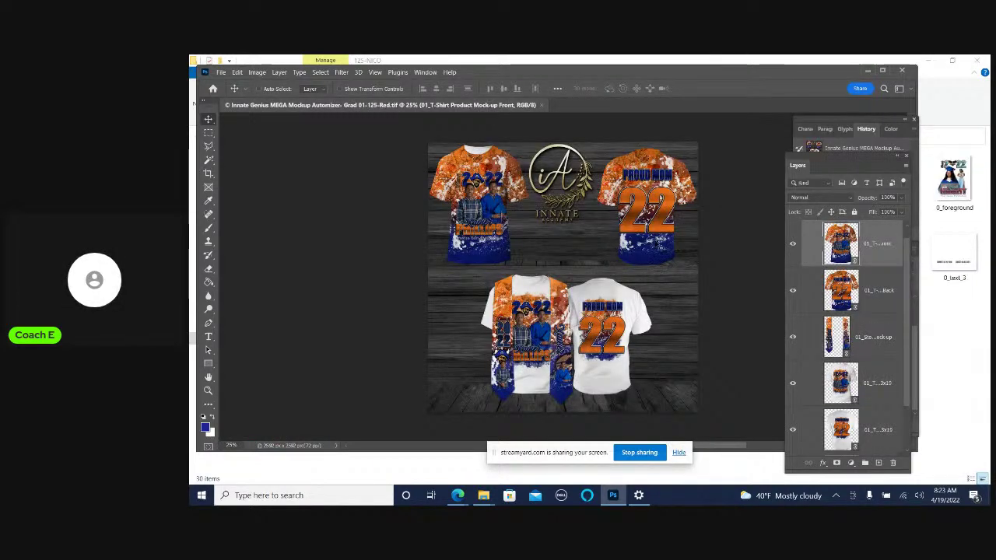
Drag 0_foreground_alt from the 125-NICO folder onto Photoshop to open it as a new document
click(870, 71)
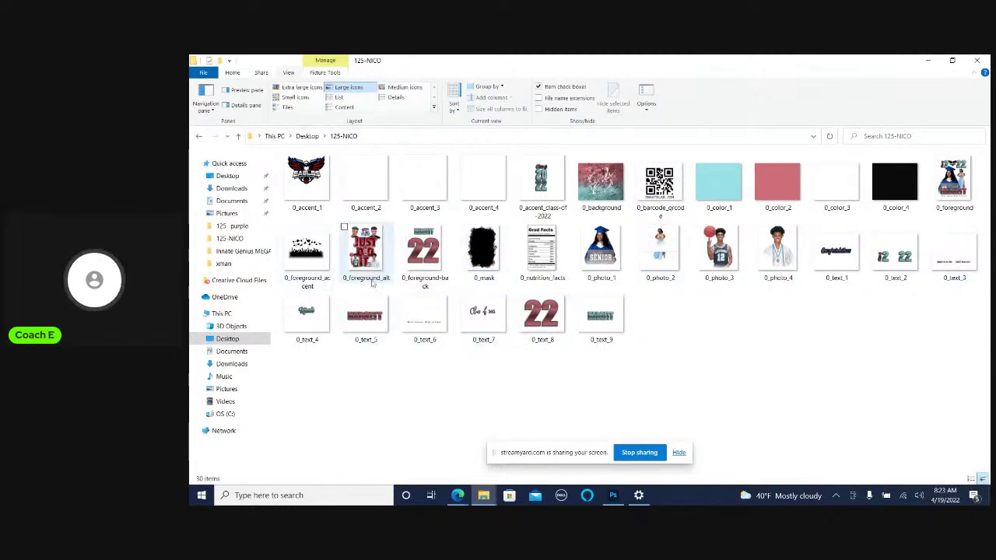
click(361, 243)
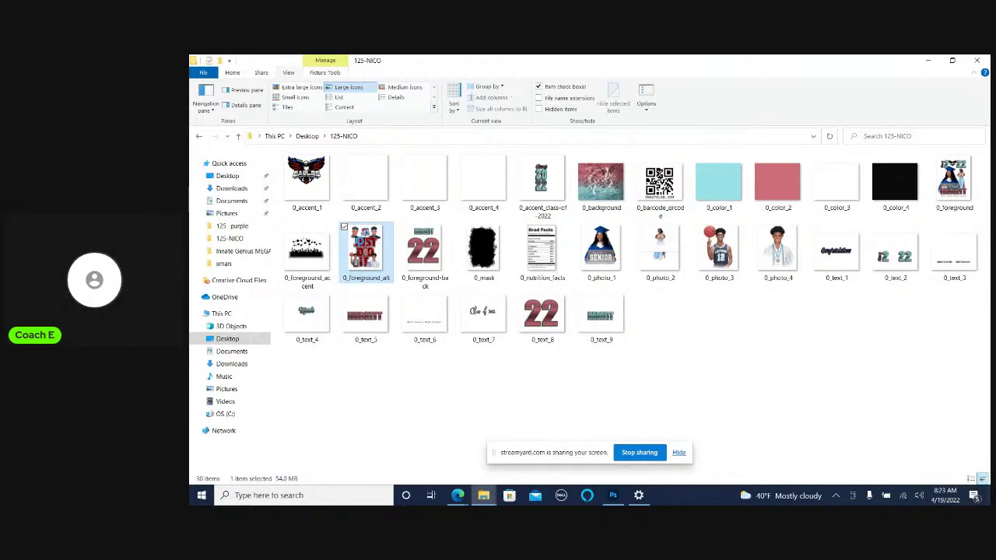
right_click(359, 243)
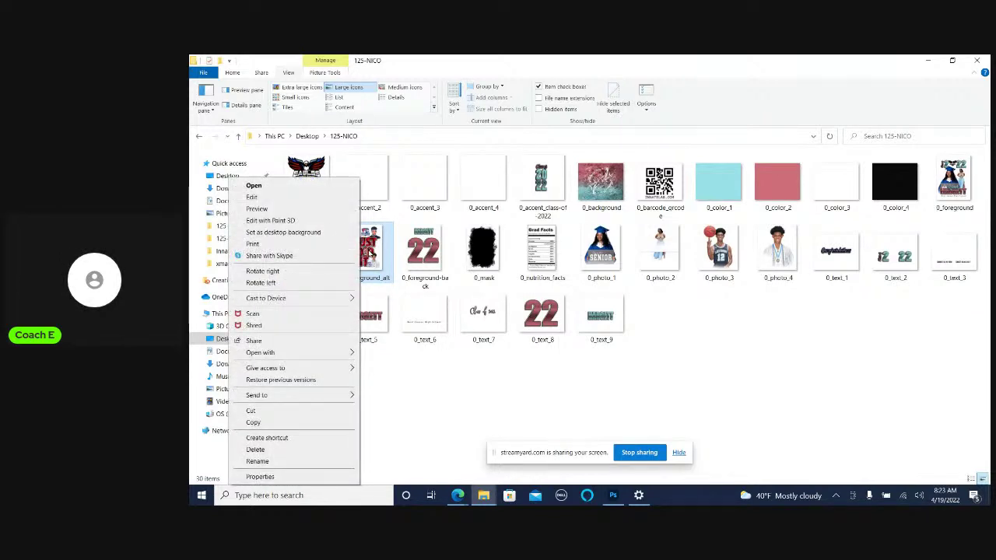
click(371, 246)
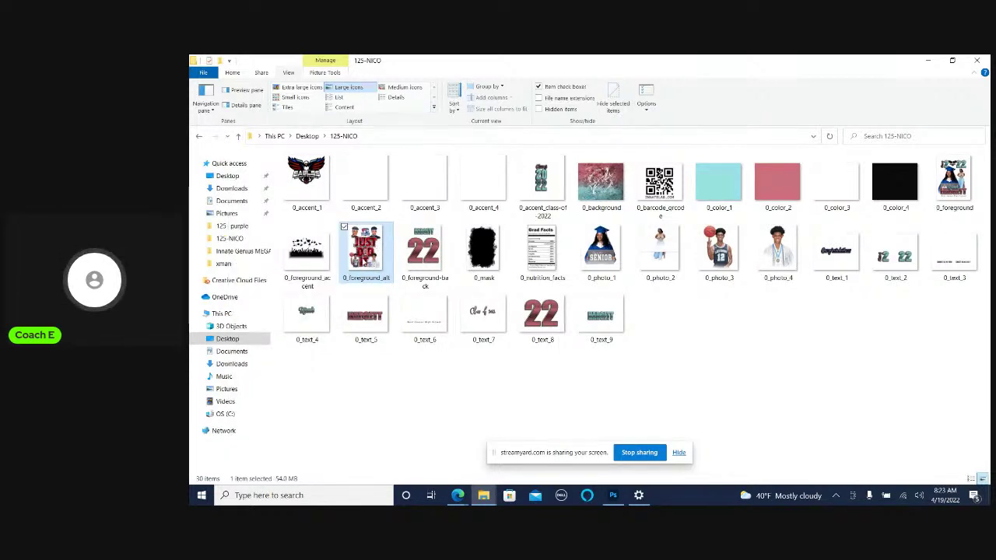
mouse_move(365, 249)
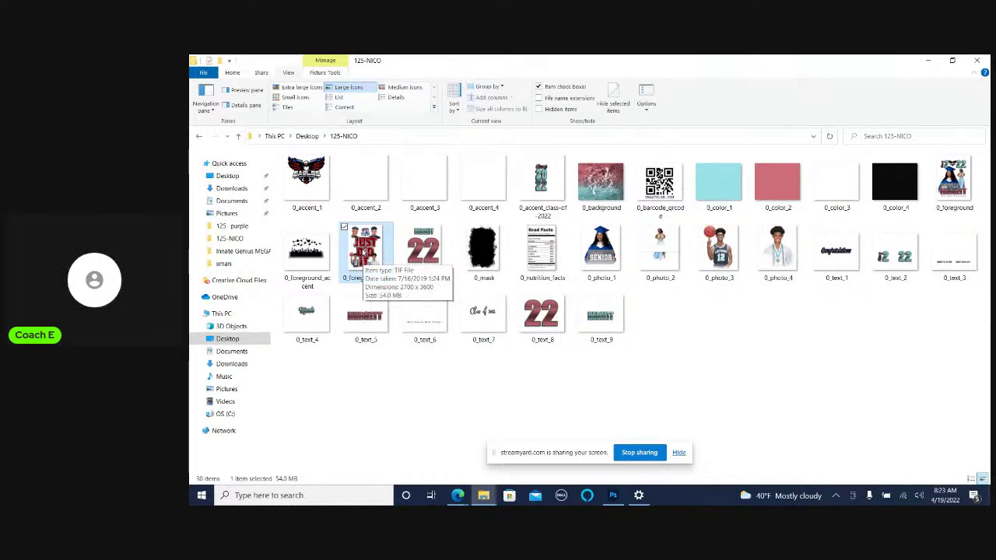
right_click(367, 246)
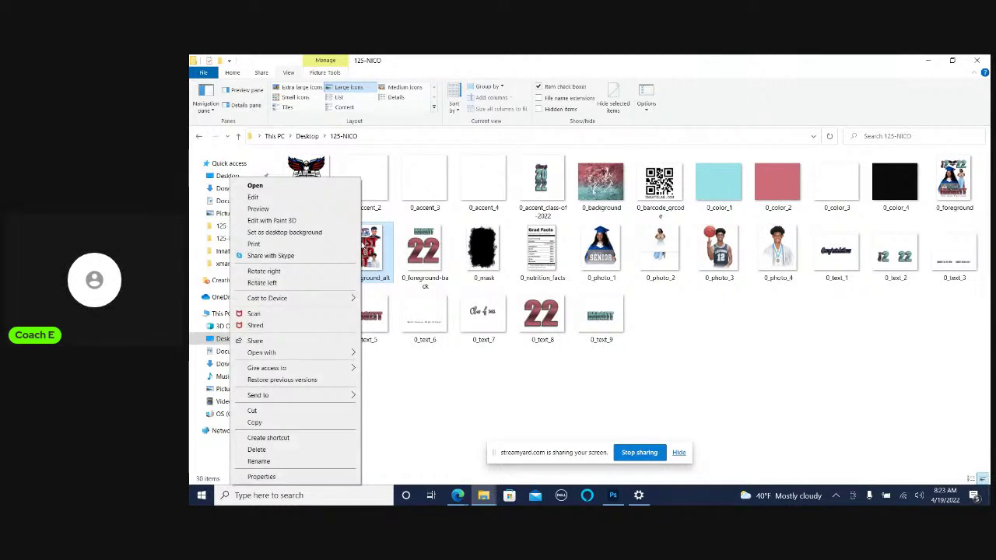
key(Escape)
key(alt+Tab)
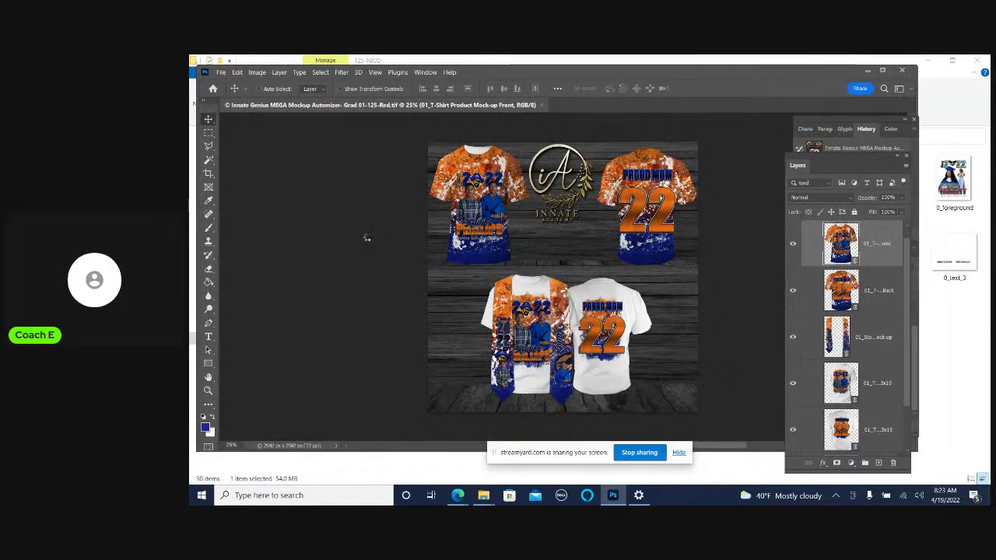
drag(367, 236, 347, 104)
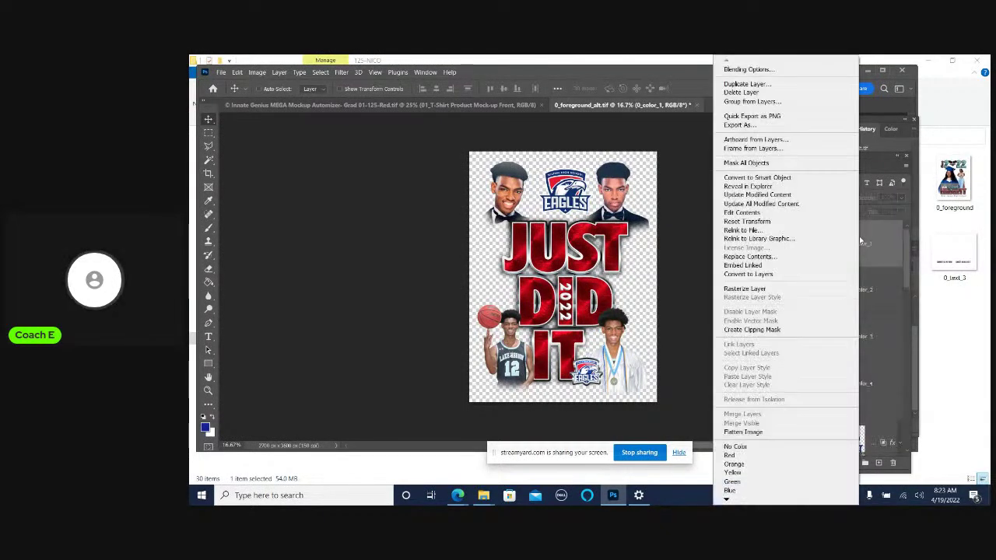
Apply Update All Modified Content from a smart object layer in the JUST DID IT design
right_click(859, 233)
click(748, 204)
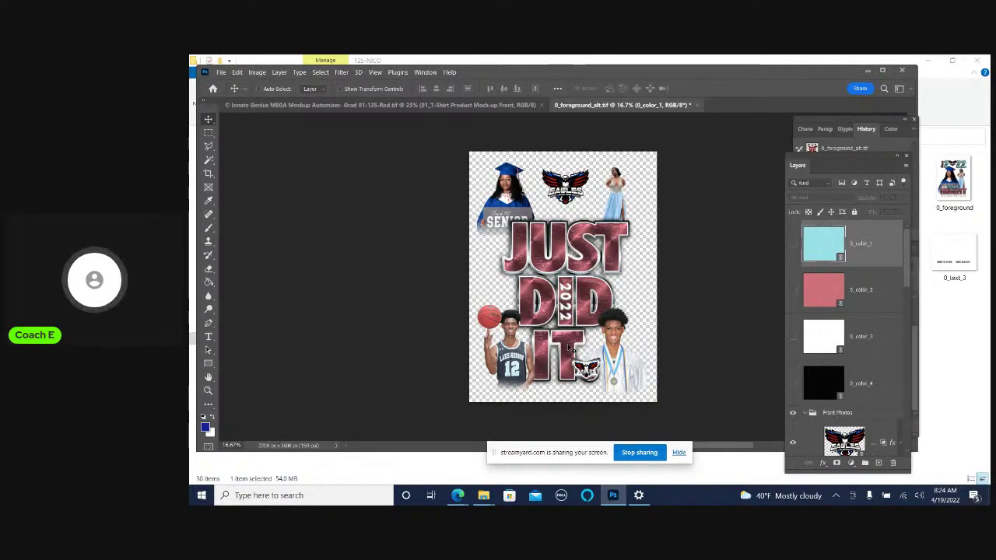
Select the 0_photo_4 layer and move the boy in white lower on the page
right_click(613, 334)
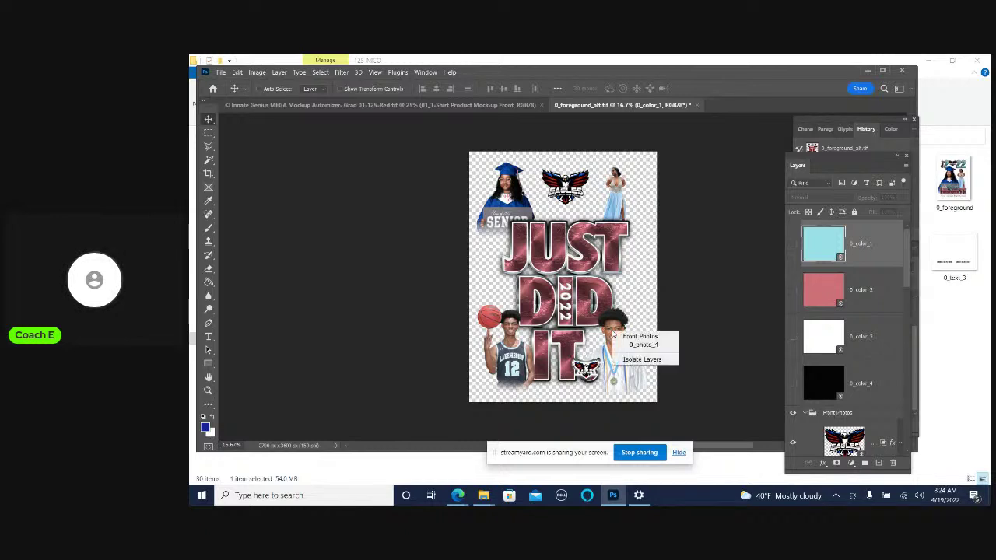
click(621, 345)
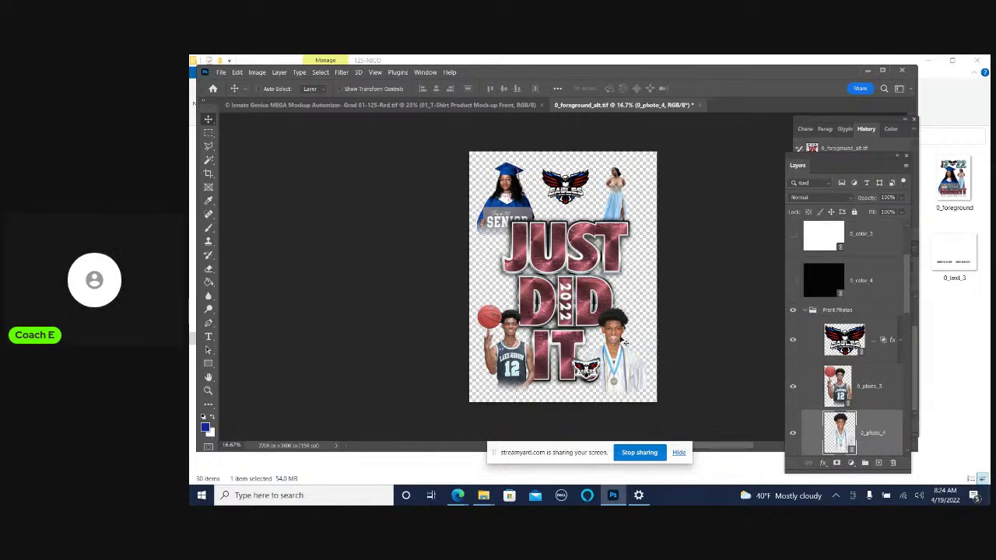
click(793, 433)
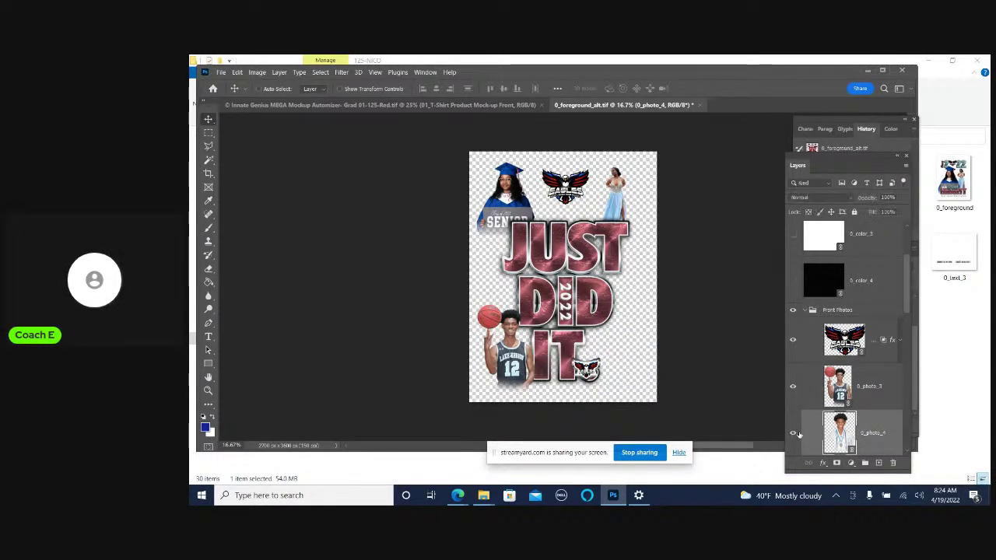
click(794, 434)
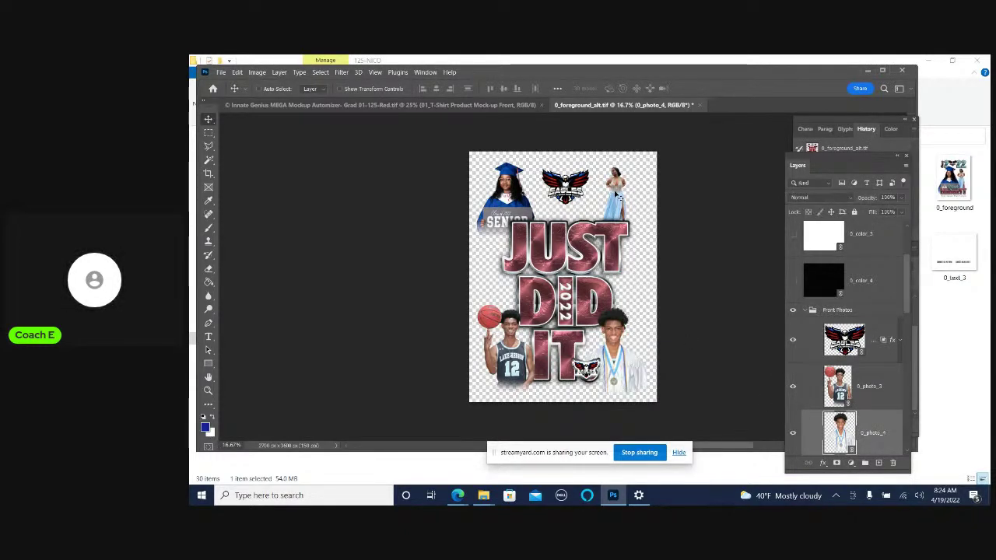
drag(615, 195, 618, 221)
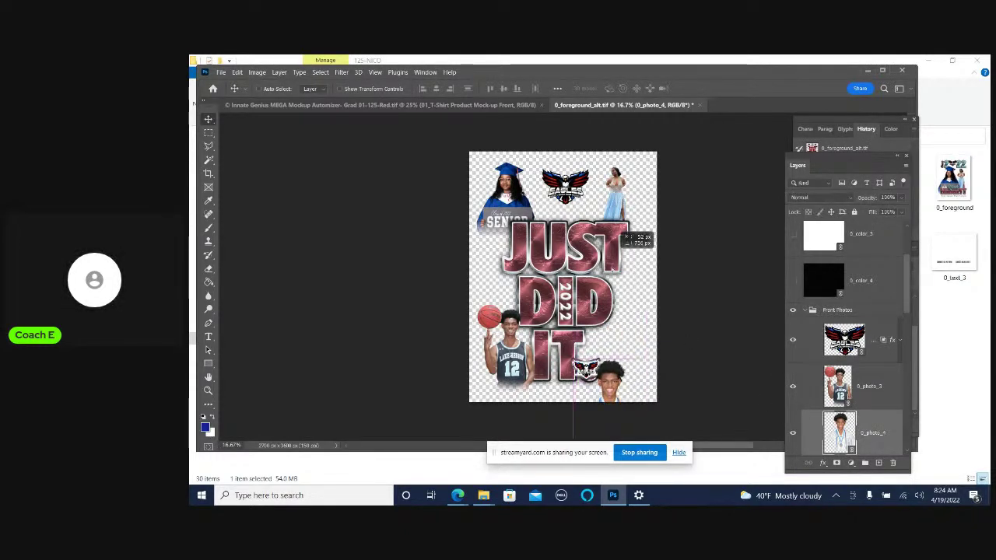
Shrink and move the 0_photo_2 girl to the lower right, raising her layer in the stack
right_click(616, 201)
click(632, 214)
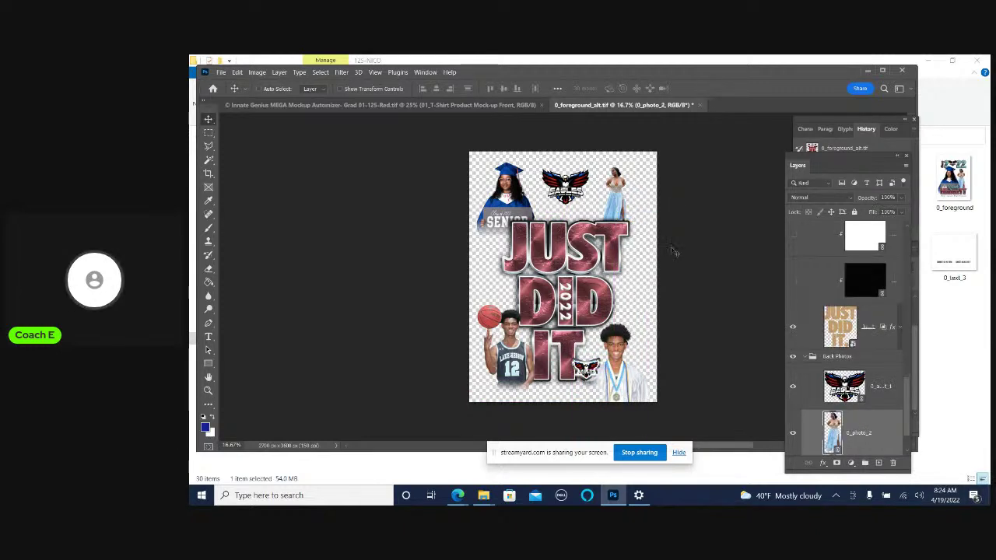
scroll(870, 439, down, 1)
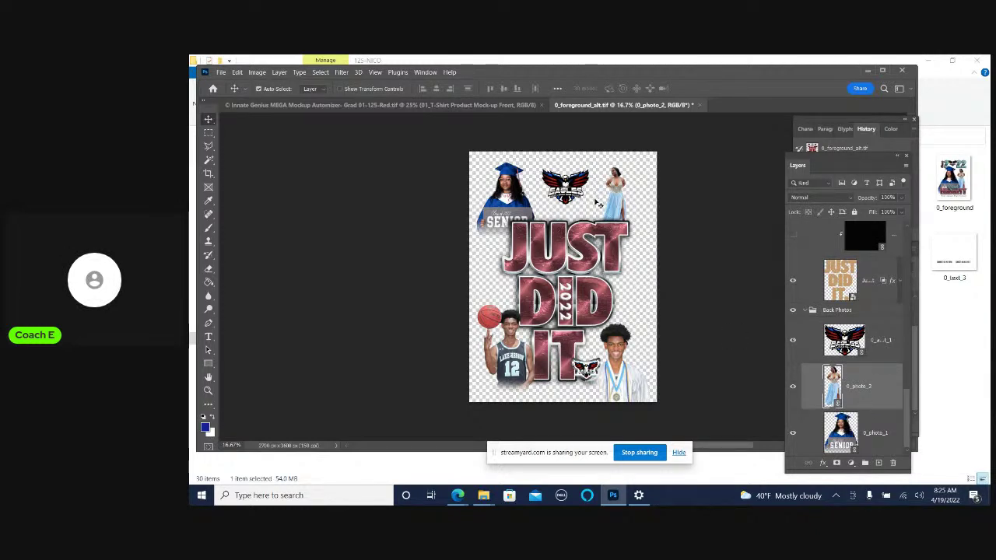
key(ctrl+t)
drag(601, 210, 628, 370)
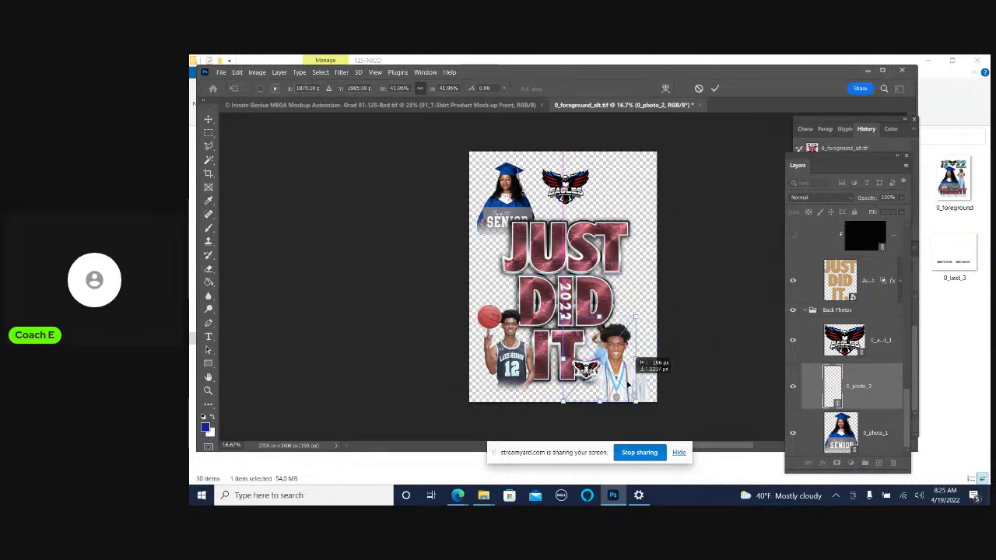
drag(629, 370, 619, 386)
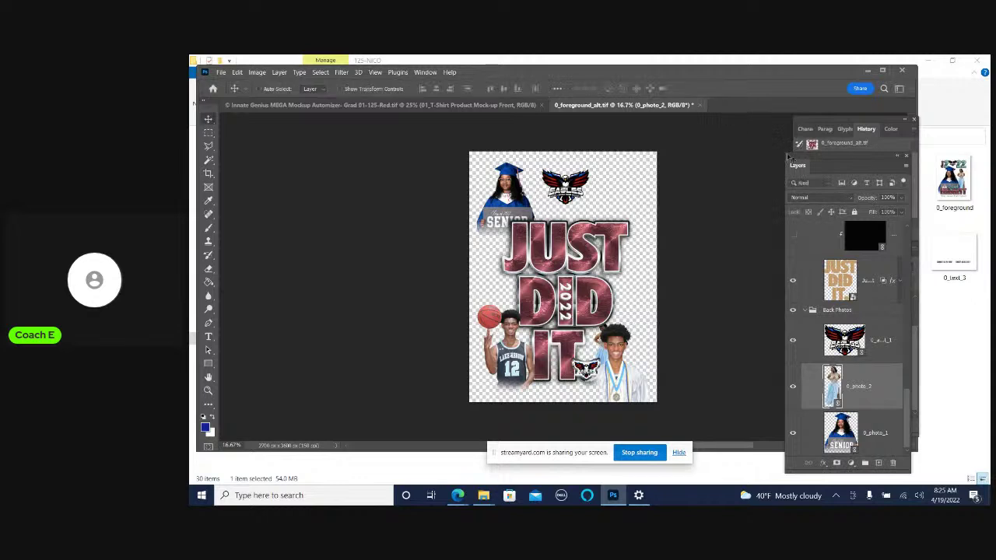
click(715, 88)
mouse_move(849, 384)
mouse_down()
mouse_move(886, 209)
mouse_move(886, 414)
mouse_up()
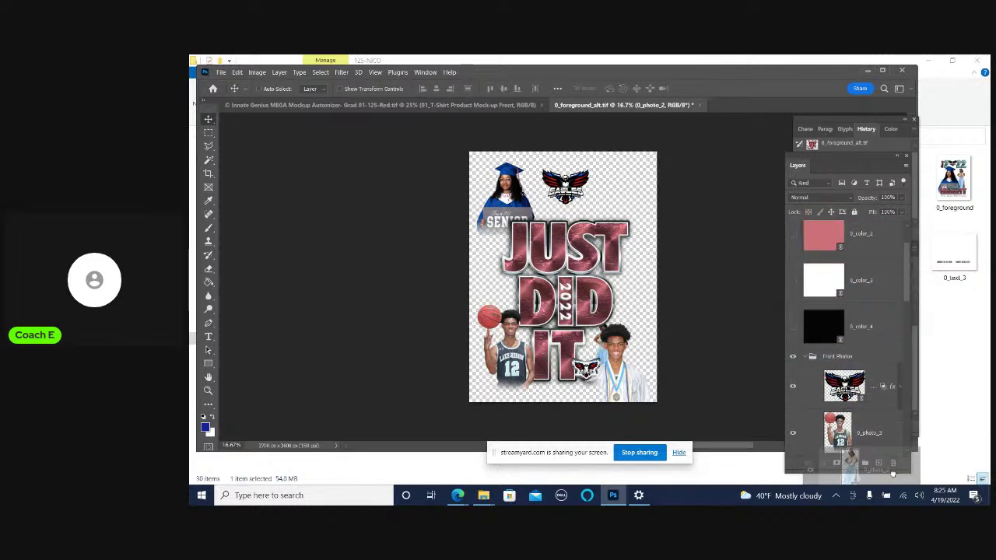
Hide the boy in white and enlarge the girl in the blue dress
mouse_move(886, 414)
mouse_down()
mouse_move(897, 408)
mouse_move(820, 426)
mouse_up()
scroll(814, 347, down, 2)
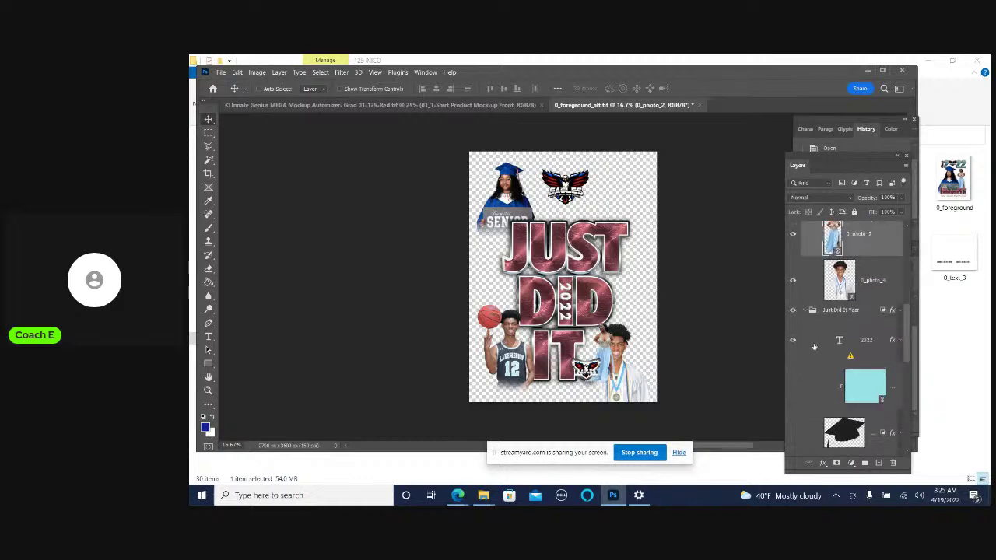
click(792, 280)
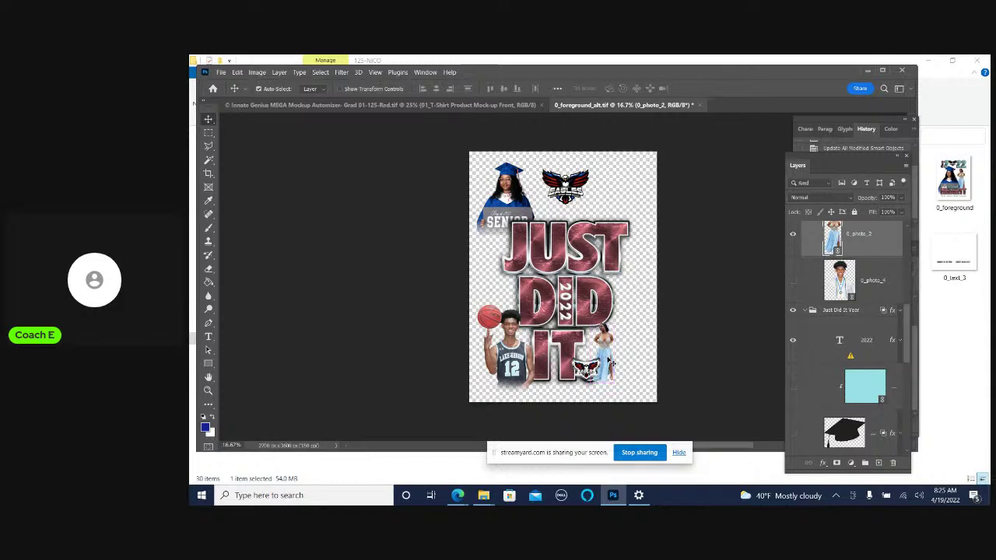
key(ctrl+t)
drag(564, 317, 541, 299)
key(ctrl+plus)
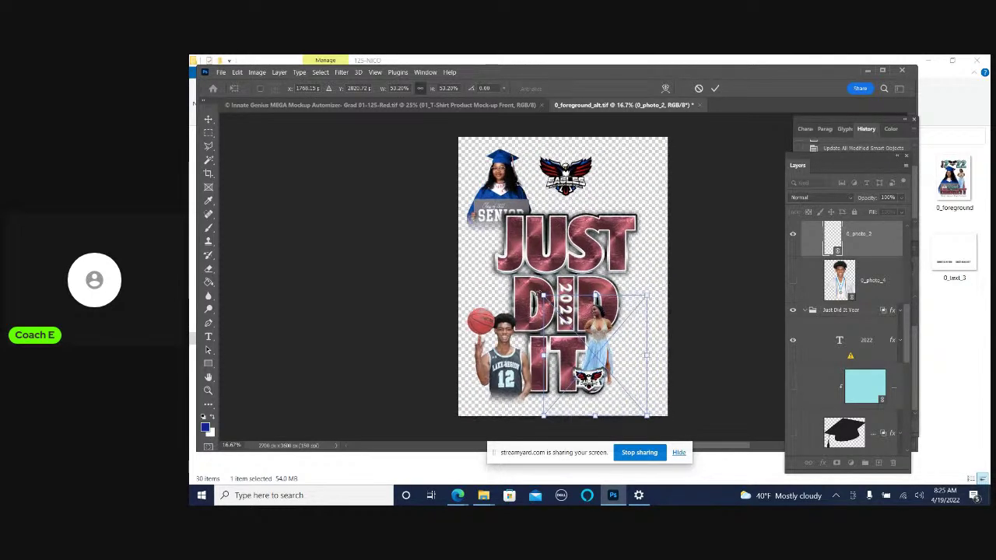
click(715, 88)
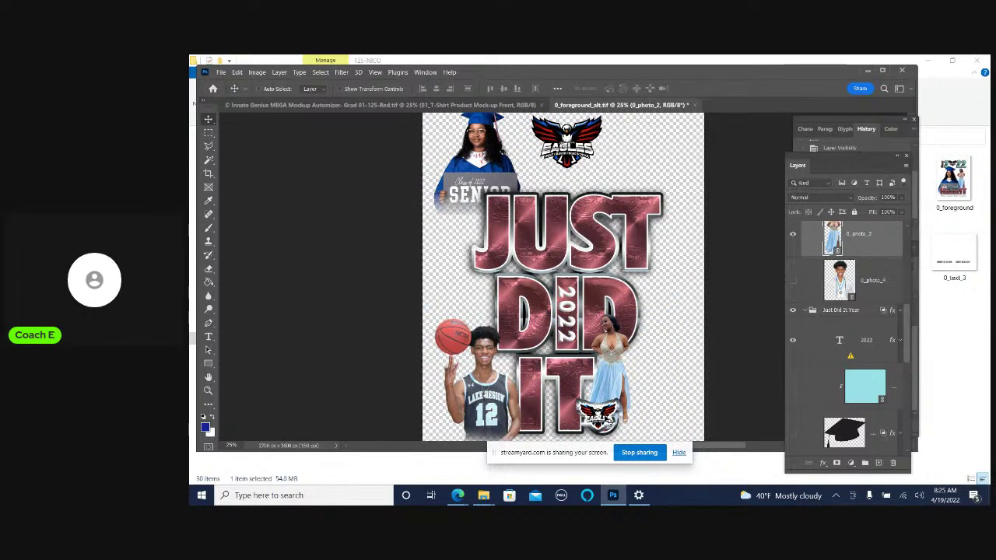
Hide the logo for Period layer and add a layer mask to 0_photo_2
right_click(607, 420)
click(639, 360)
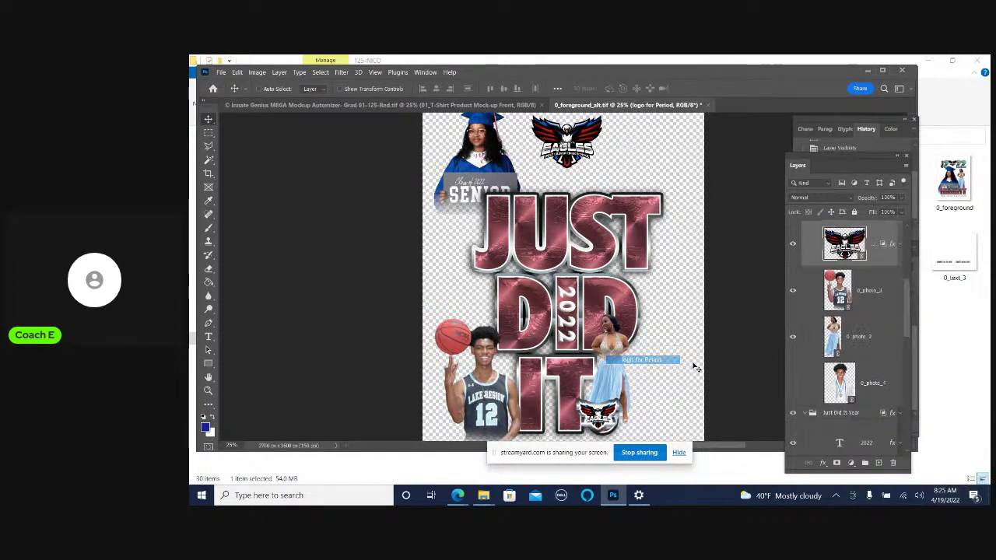
click(794, 244)
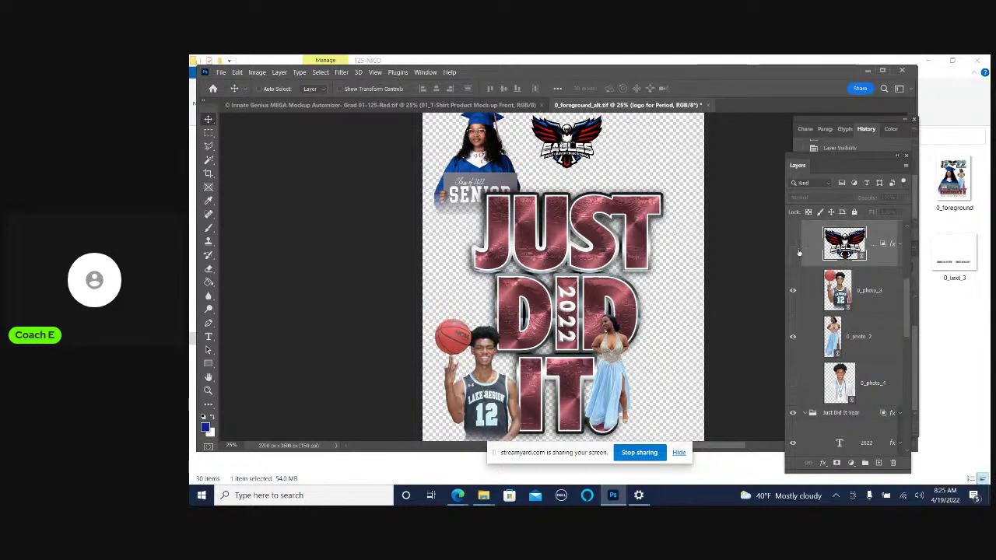
click(879, 342)
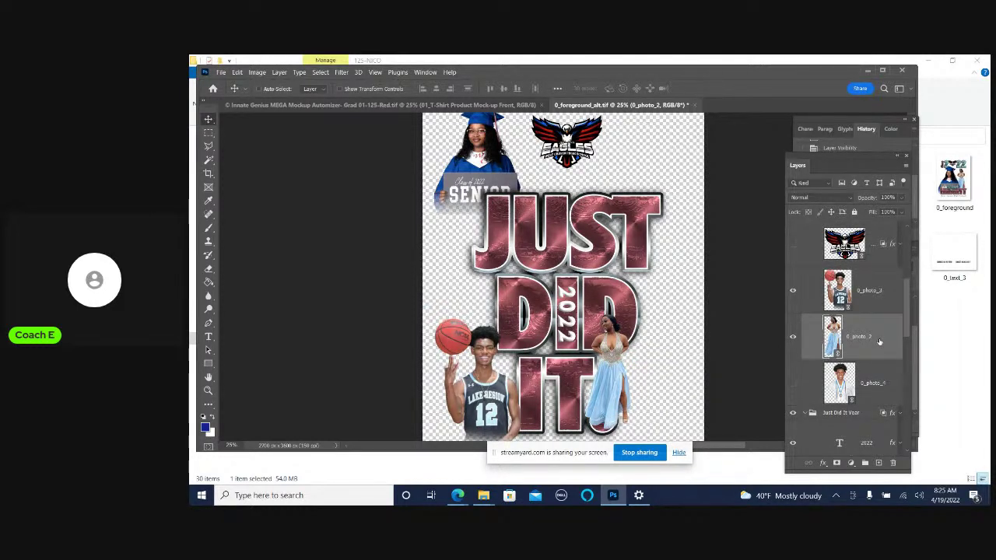
click(836, 463)
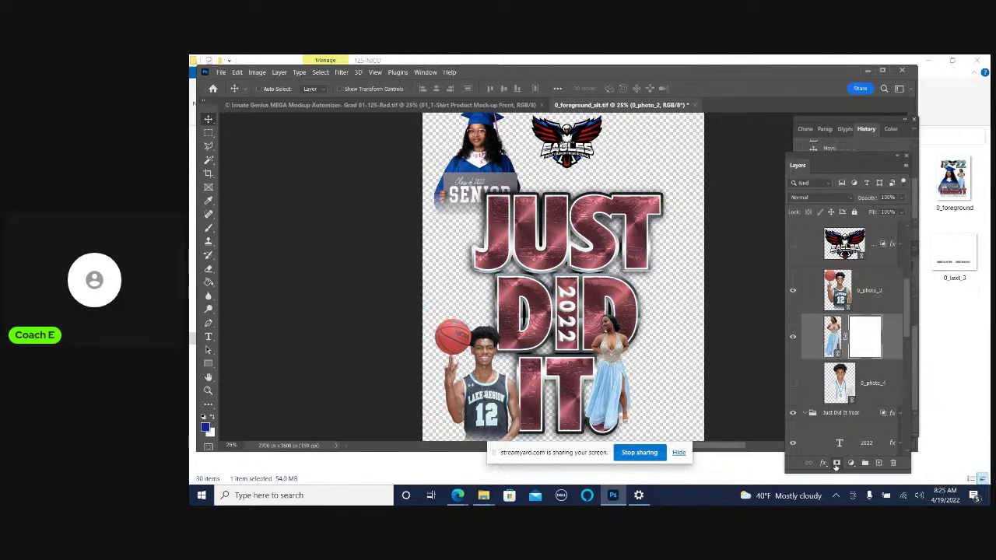
Switch to the Brush tool and set its size to about 199 px
click(203, 166)
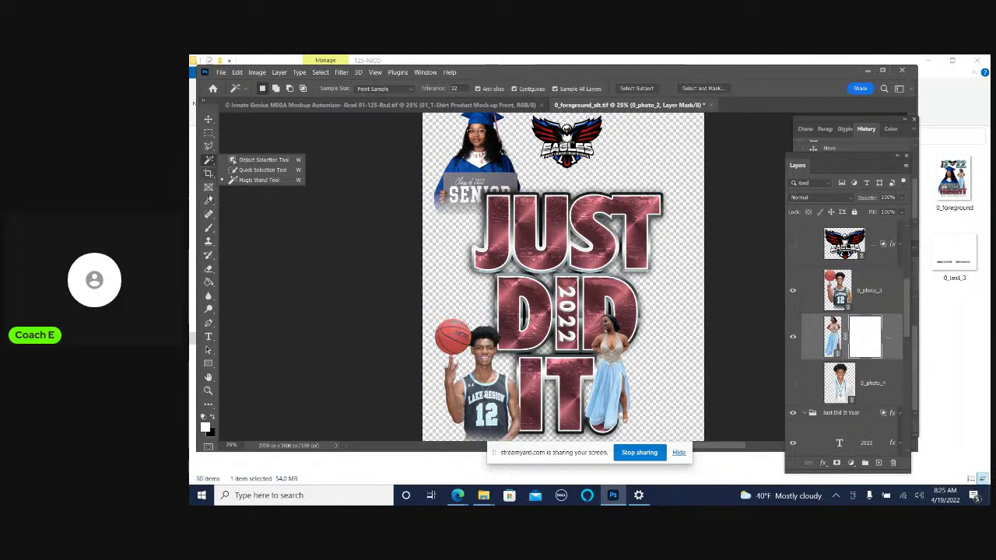
click(211, 229)
click(379, 267)
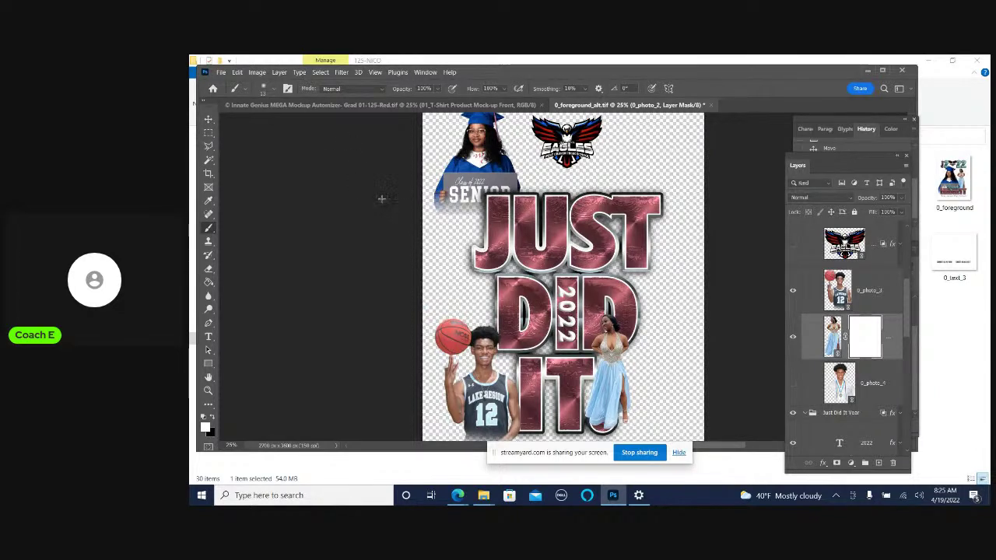
click(273, 89)
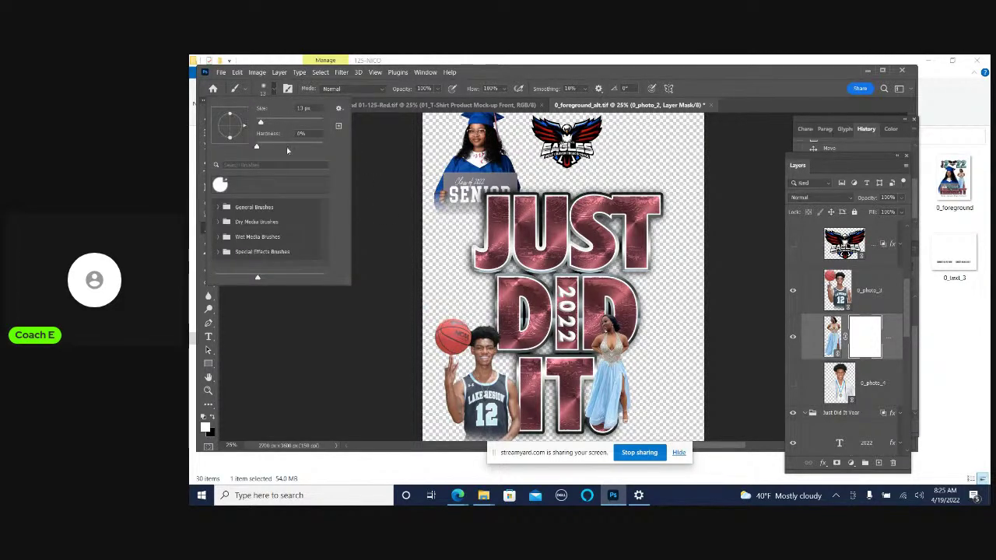
drag(262, 123, 284, 123)
drag(284, 122, 305, 123)
click(604, 420)
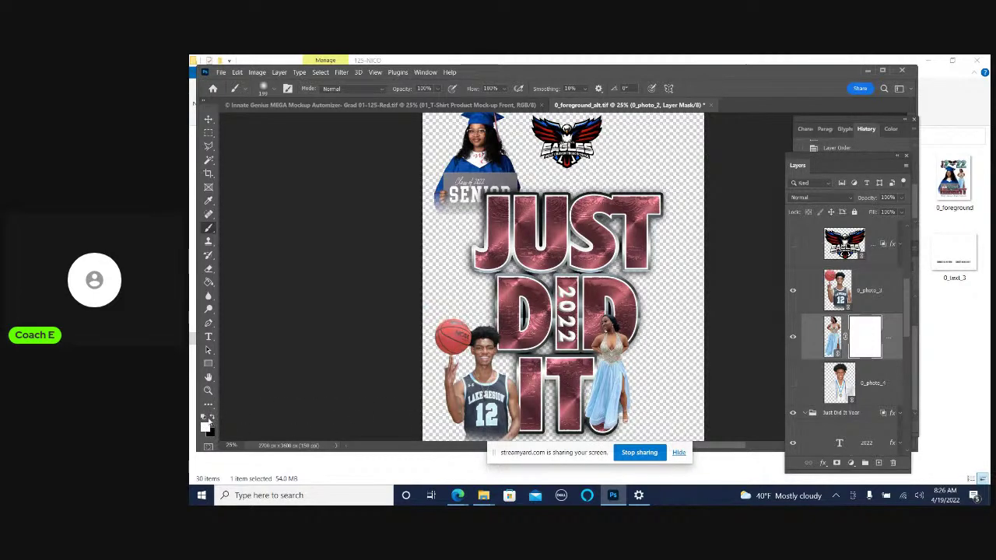
Paint black on the mask to hide the bottom of the blue dress
click(212, 419)
mouse_move(598, 422)
mouse_down()
mouse_move(611, 424)
mouse_move(602, 423)
mouse_up()
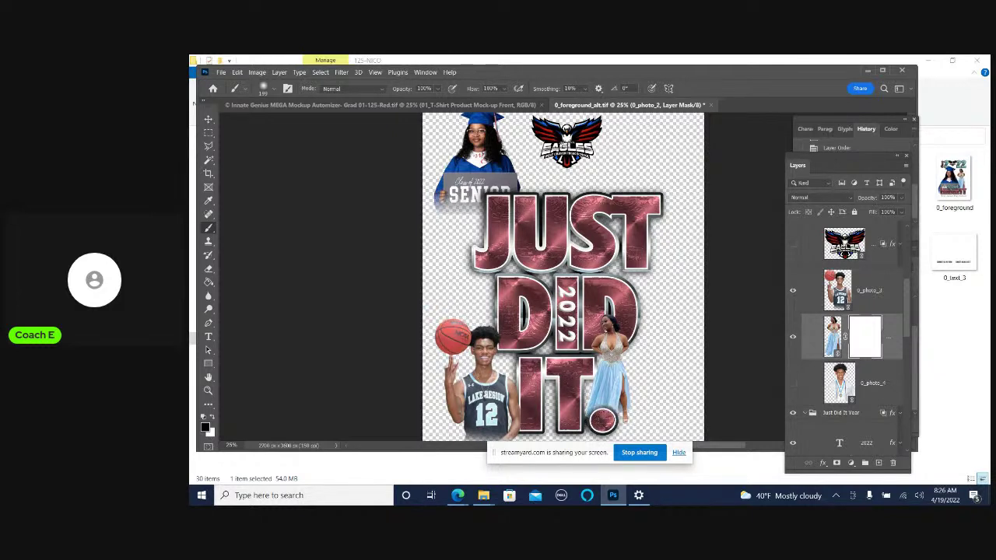
drag(604, 421, 607, 424)
click(208, 120)
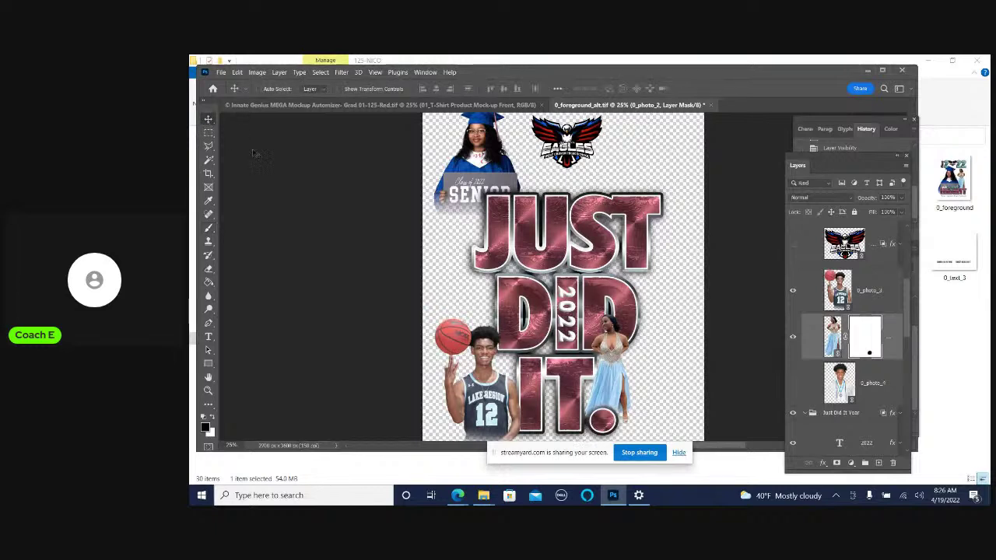
Hide the basketball player photo and move the Eagles logo to the bottom-left
right_click(472, 385)
click(485, 398)
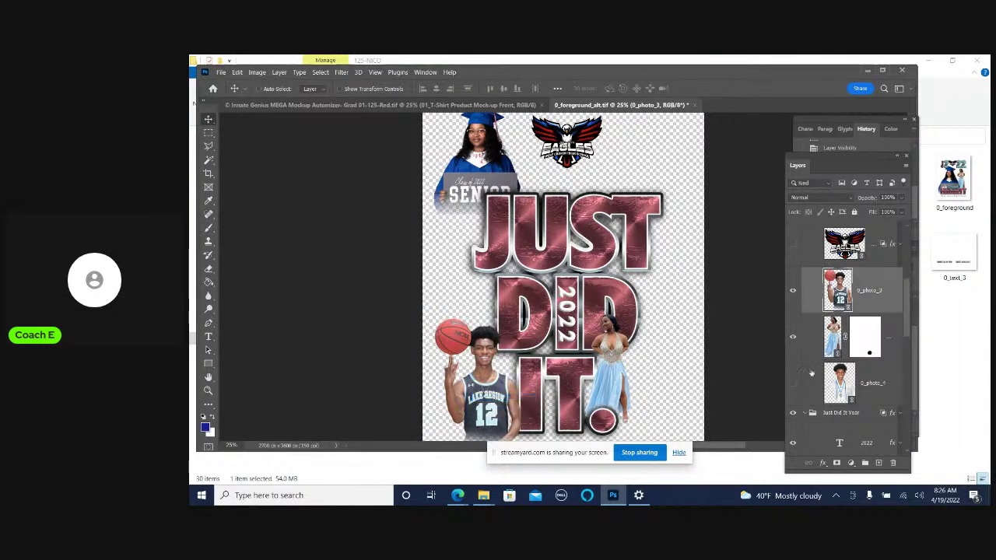
click(793, 290)
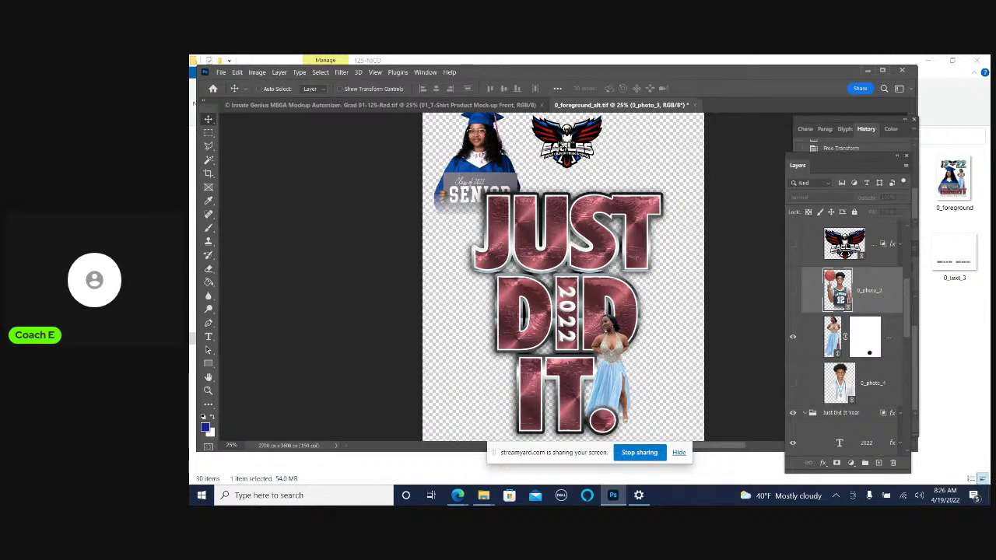
right_click(561, 146)
click(573, 159)
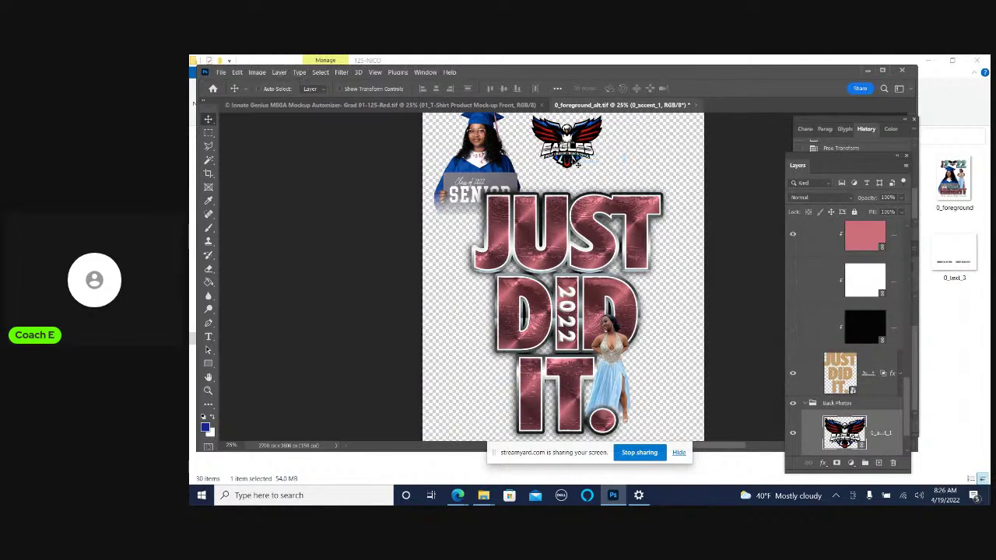
drag(582, 154, 516, 401)
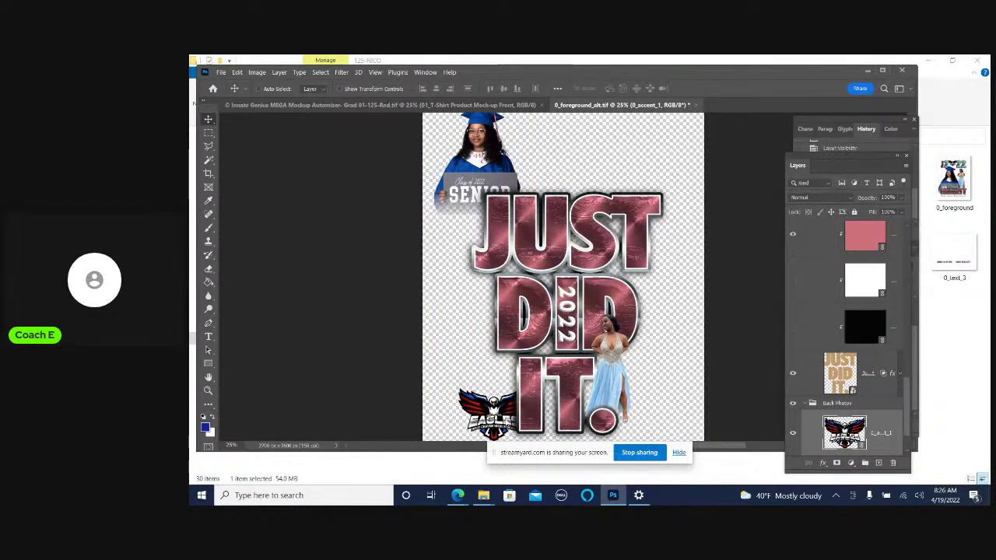
Reorder the Eagles logo layer above the JUST DID IT lettering group in the Layers panel
scroll(846, 391, down, 1)
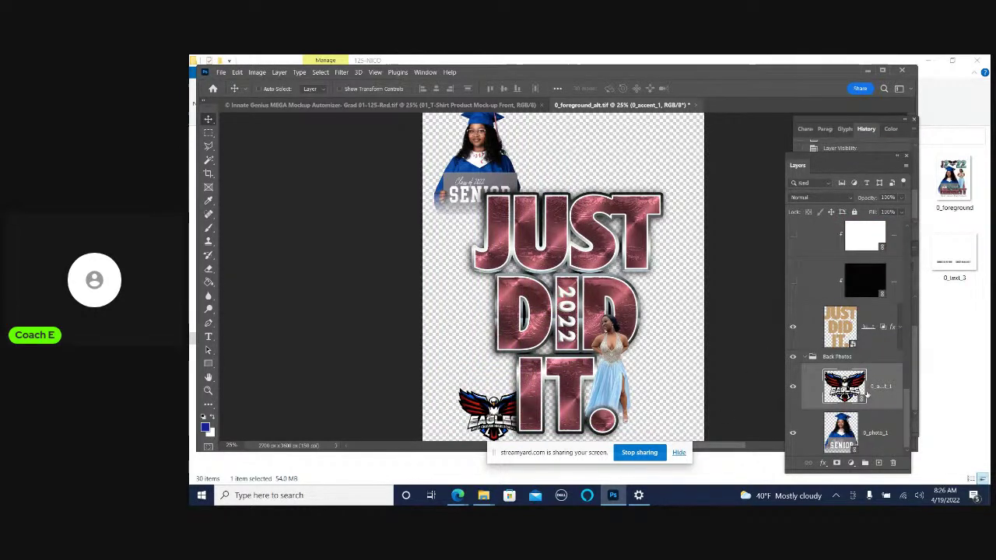
drag(845, 389, 842, 313)
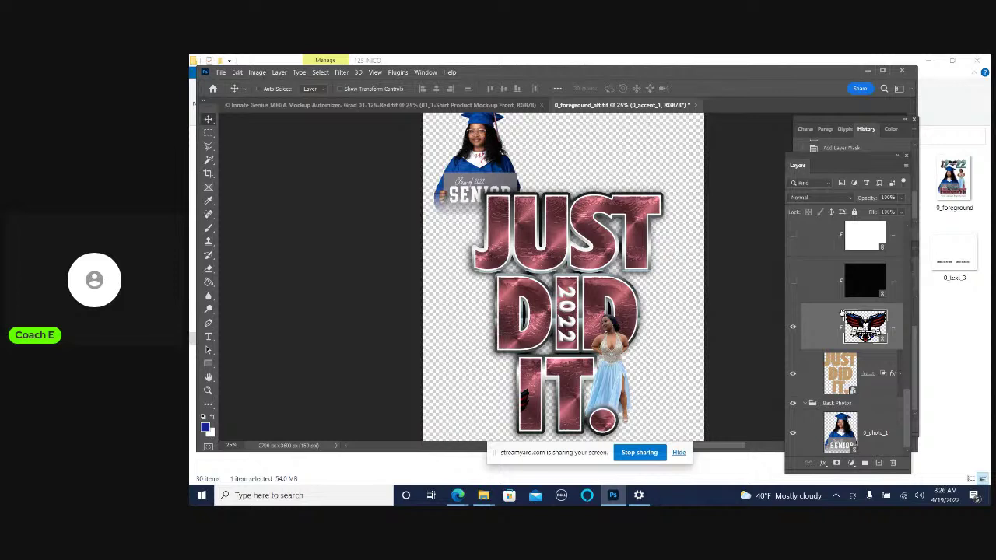
scroll(840, 320, up, 3)
scroll(838, 412, down, 1)
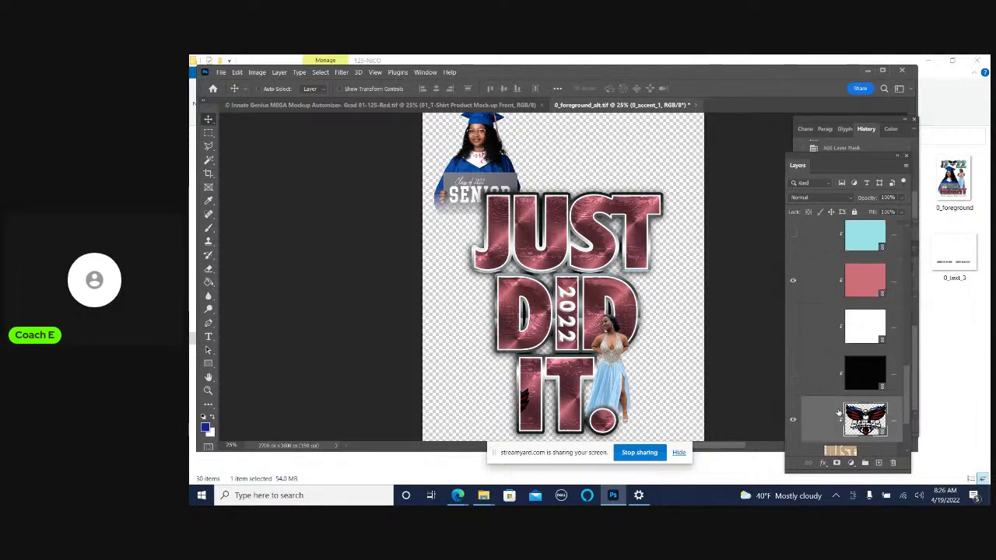
drag(815, 427, 825, 215)
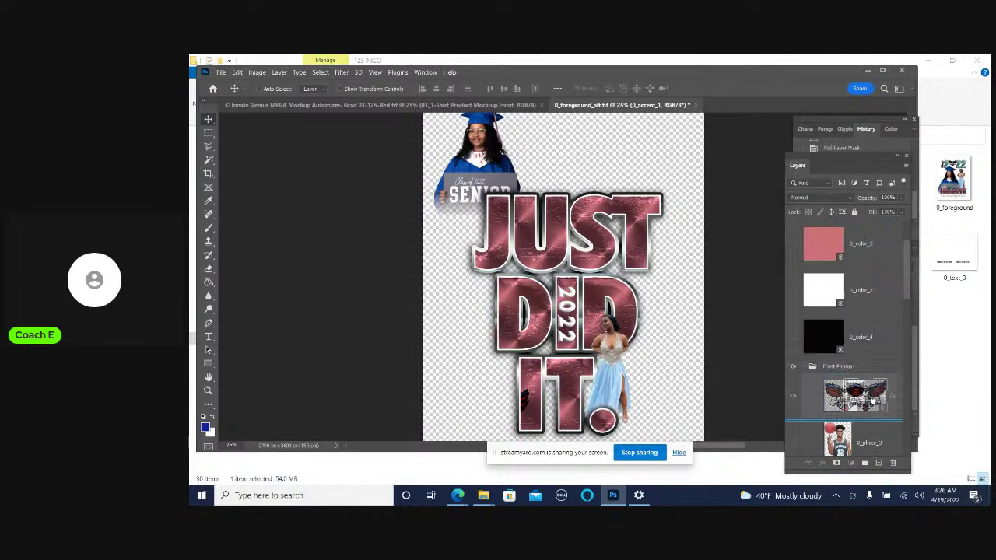
mouse_move(826, 214)
mouse_down()
mouse_move(883, 460)
mouse_move(860, 476)
mouse_move(824, 353)
mouse_up()
scroll(823, 354, down, 2)
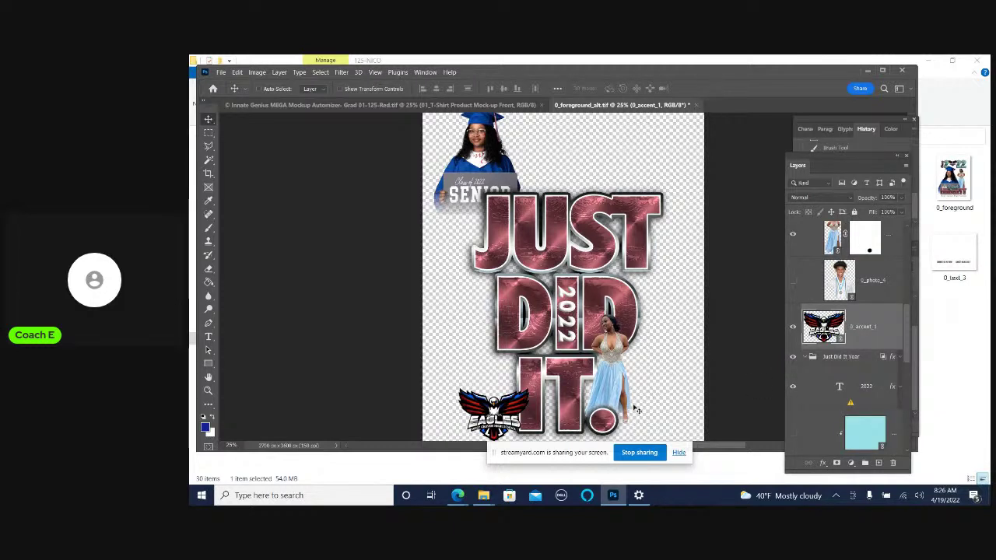
scroll(576, 381, down, 1)
scroll(491, 370, up, 2)
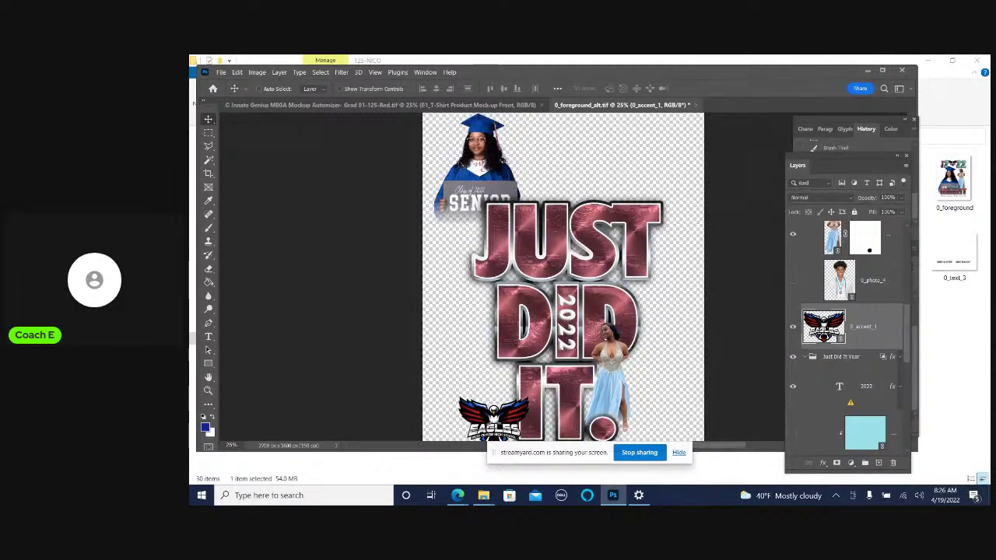
Drag the Eagles logo beside the dress, then go to the Edit menu to undo it
click(504, 140)
drag(504, 140, 605, 156)
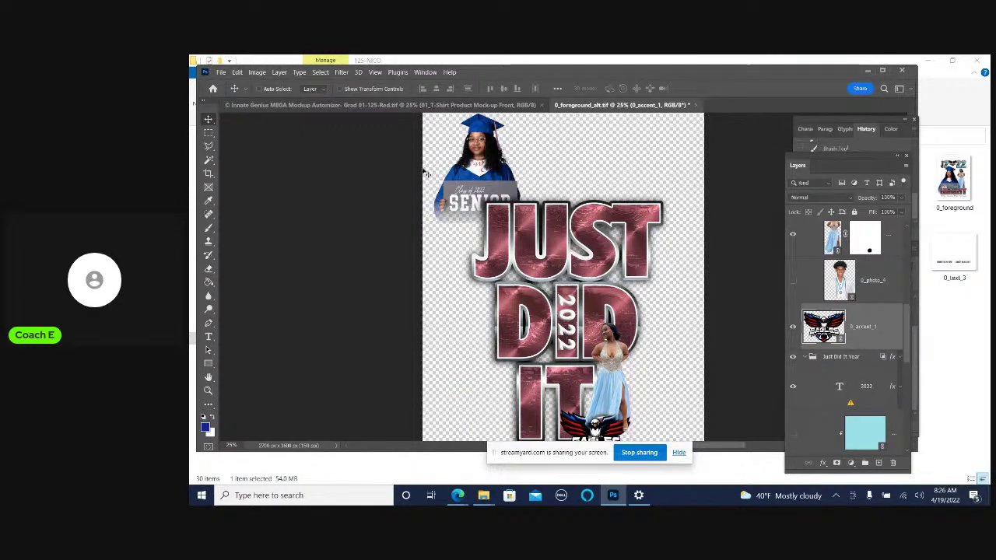
click(236, 72)
Undo the logo move, then center the graduate photo above JUST and scale it to about 39%
click(257, 77)
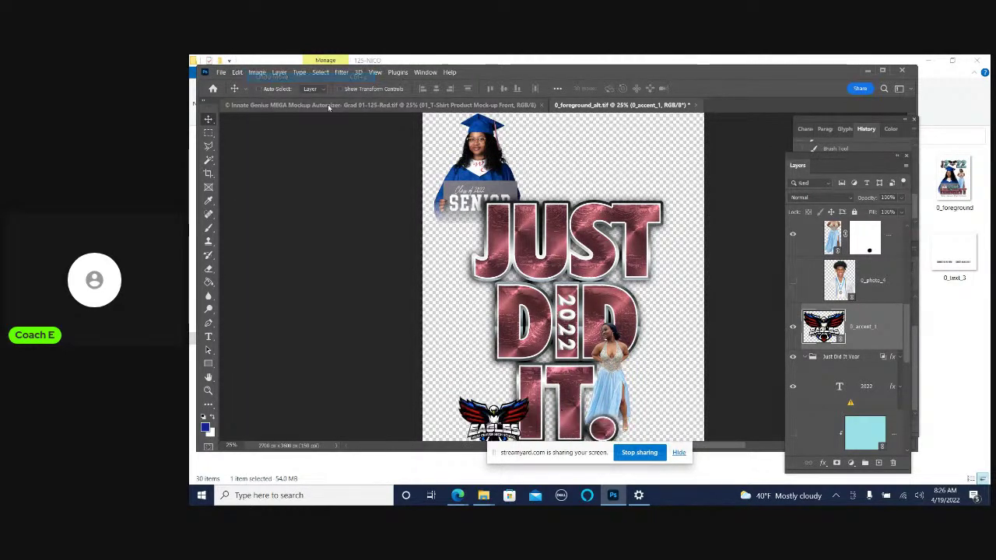
right_click(475, 152)
click(505, 164)
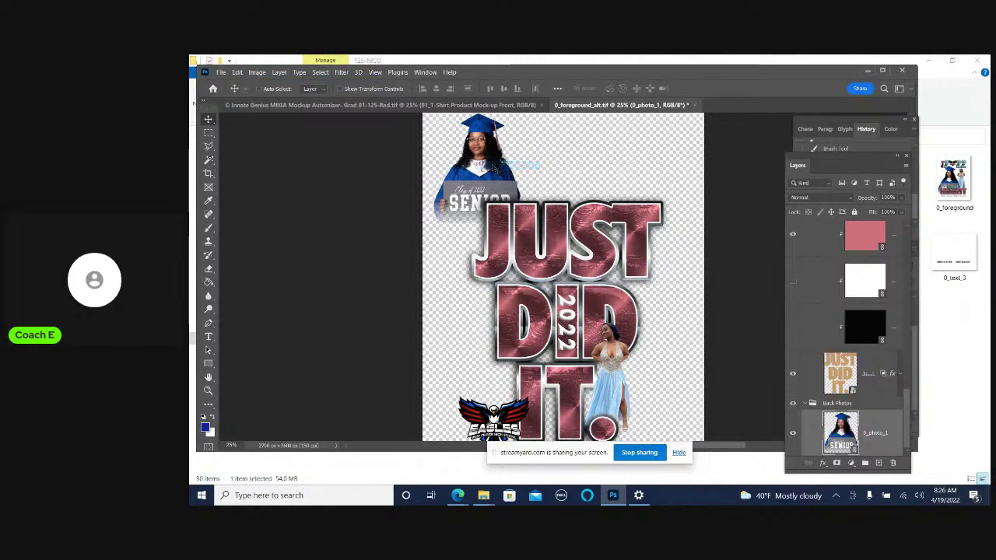
drag(489, 166, 576, 159)
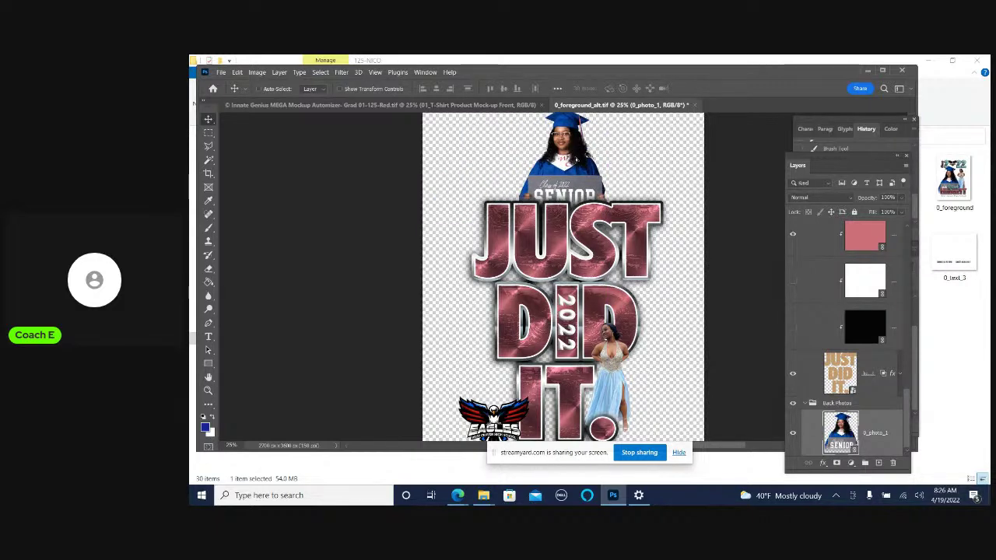
key(ctrl+minus)
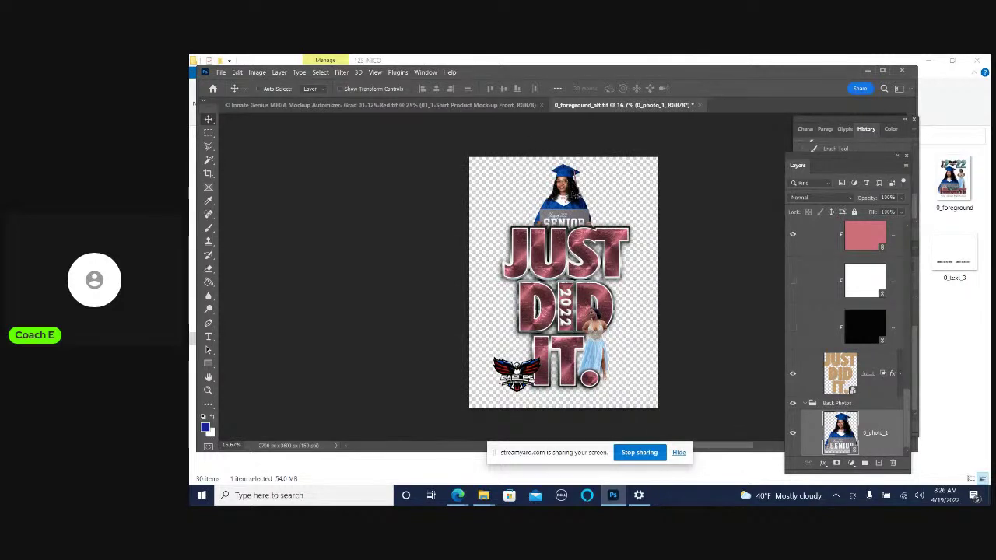
drag(575, 166, 573, 185)
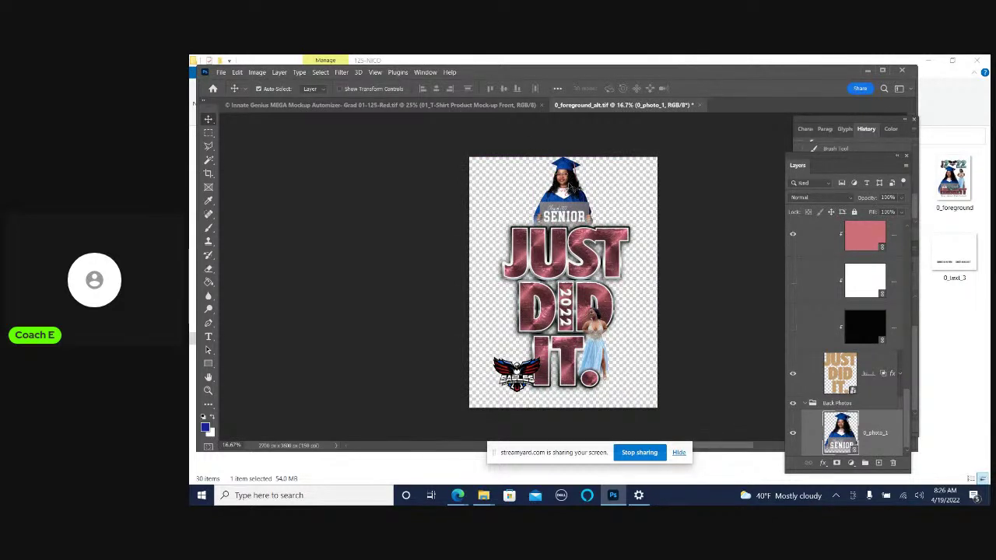
key(ctrl+t)
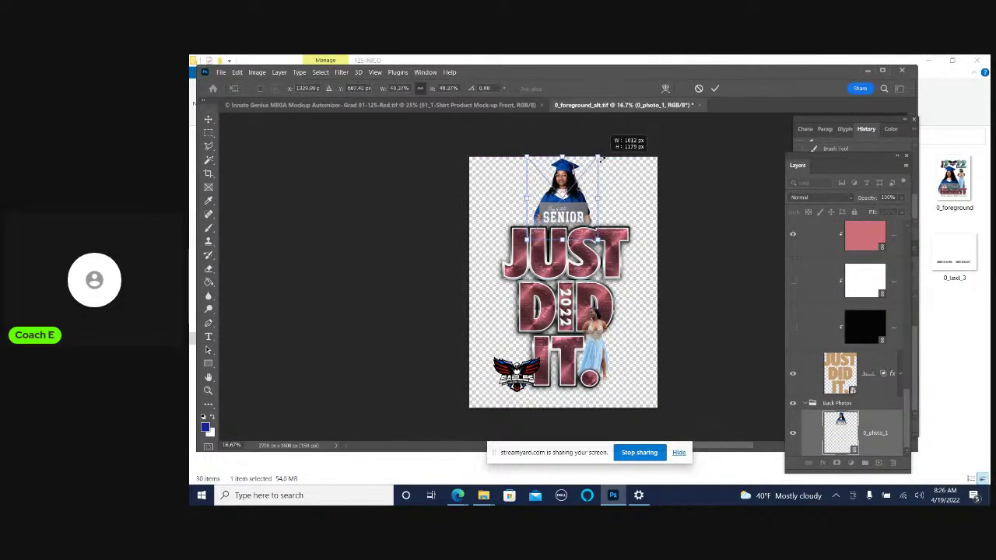
drag(600, 155, 596, 158)
drag(565, 199, 568, 211)
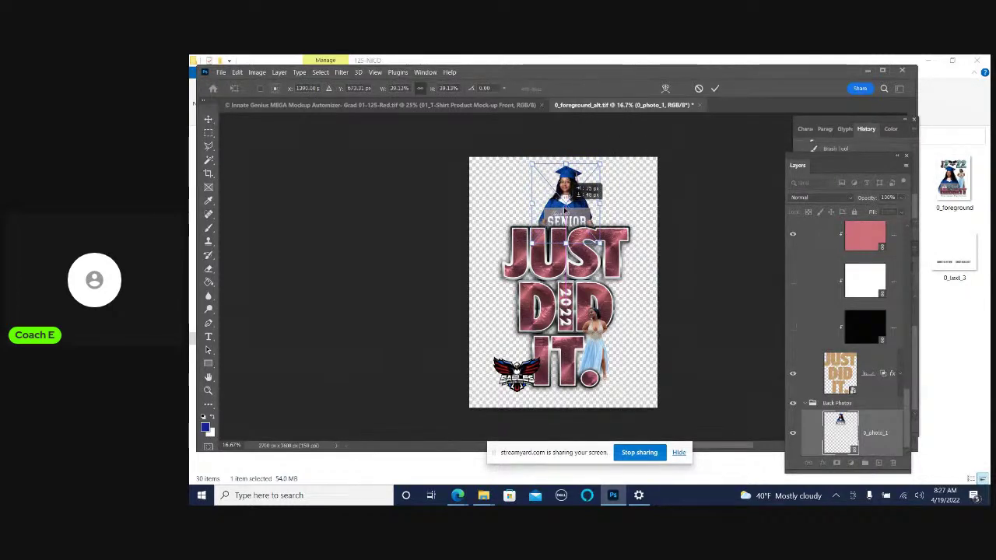
click(715, 88)
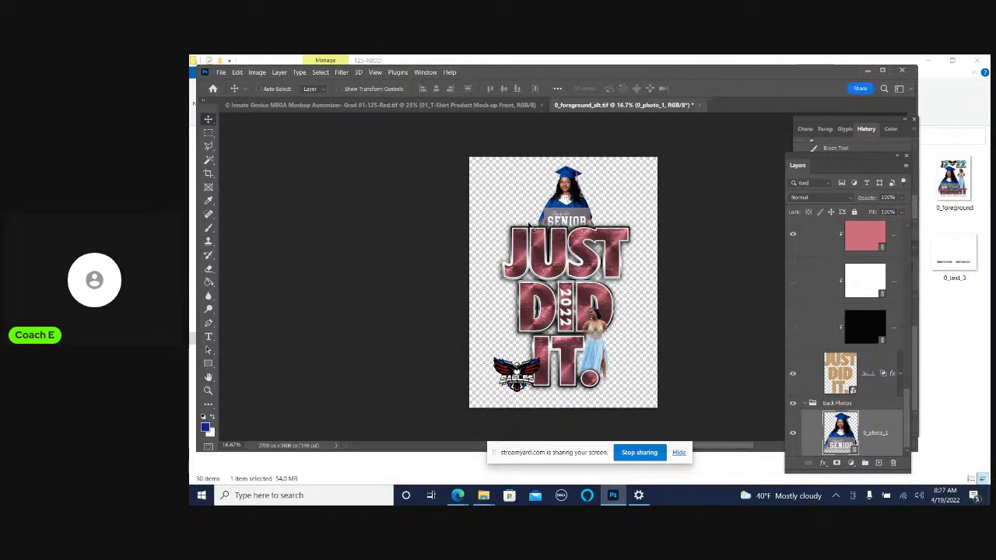
Save and close 0_foreground_alt.tif, then minimize Photoshop to show the 125-NICO folder
click(699, 104)
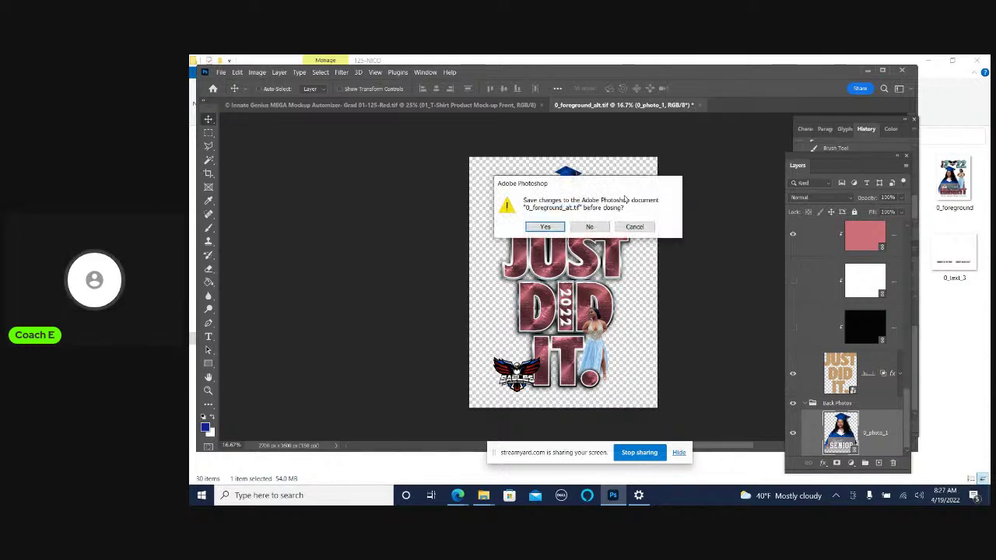
click(544, 227)
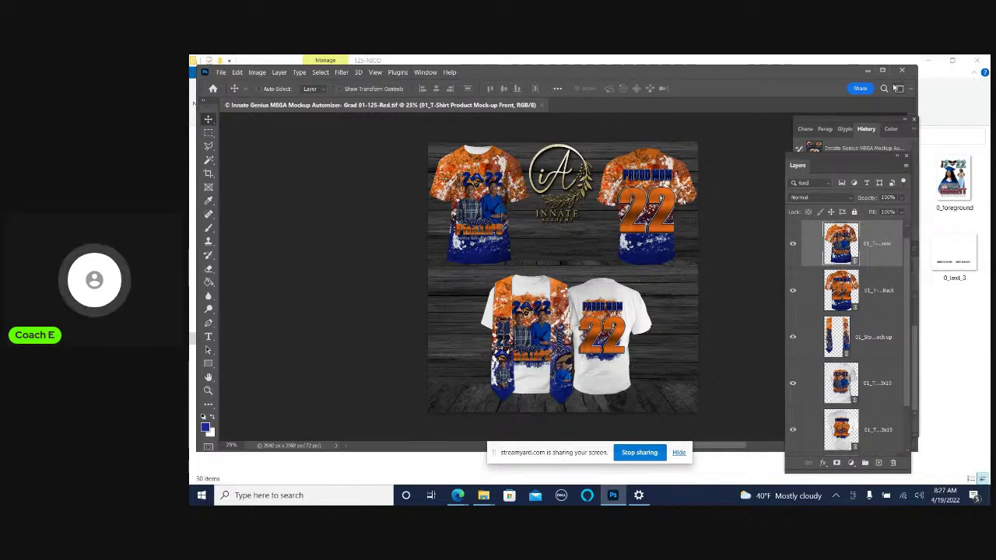
click(866, 71)
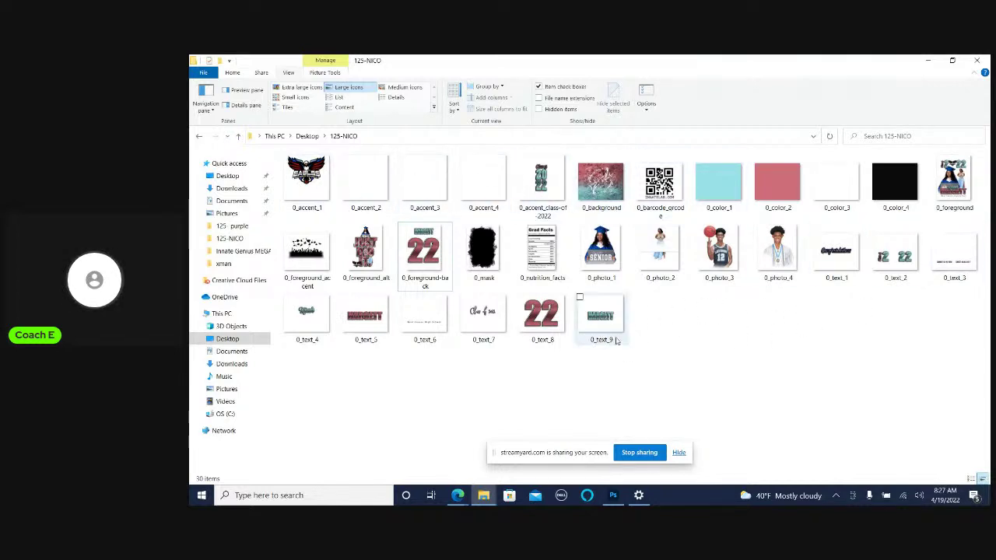
Select and copy all 30 files in 125-NICO, then minimize the Explorer window
click(318, 191)
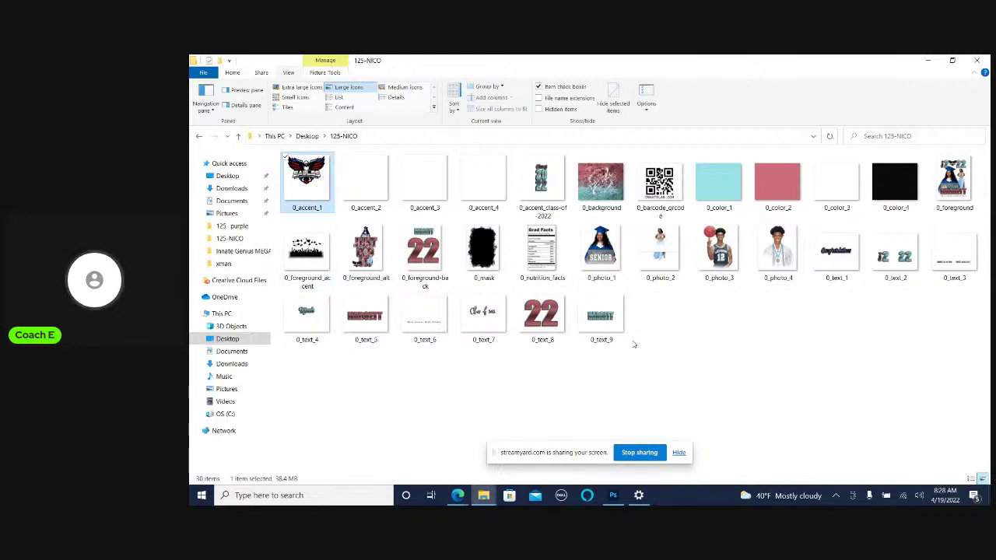
shift+click(605, 333)
right_click(609, 322)
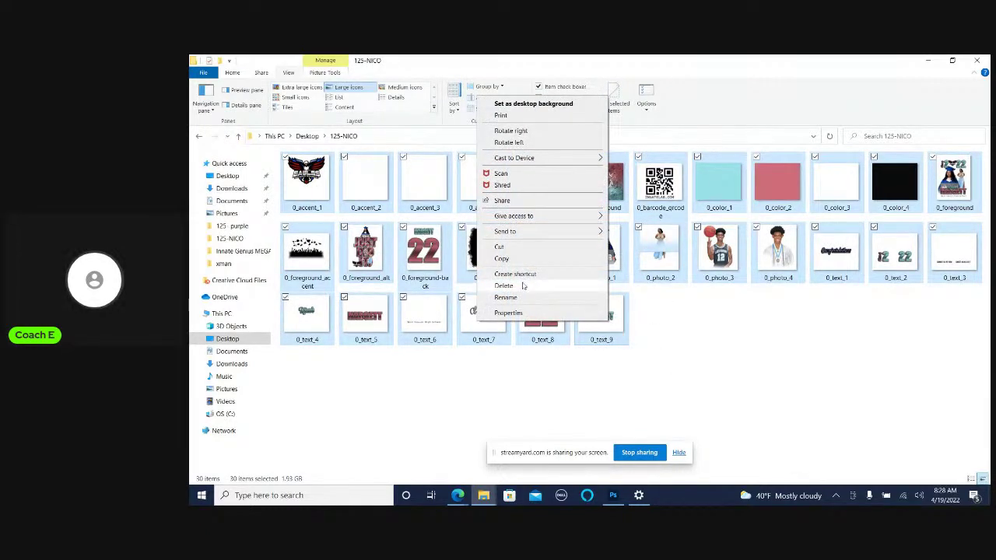
click(502, 258)
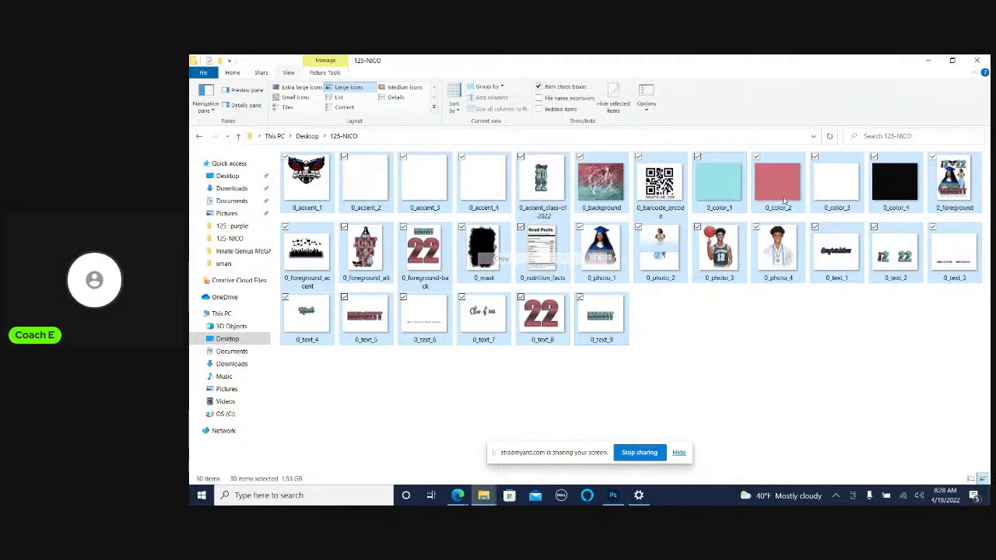
click(927, 61)
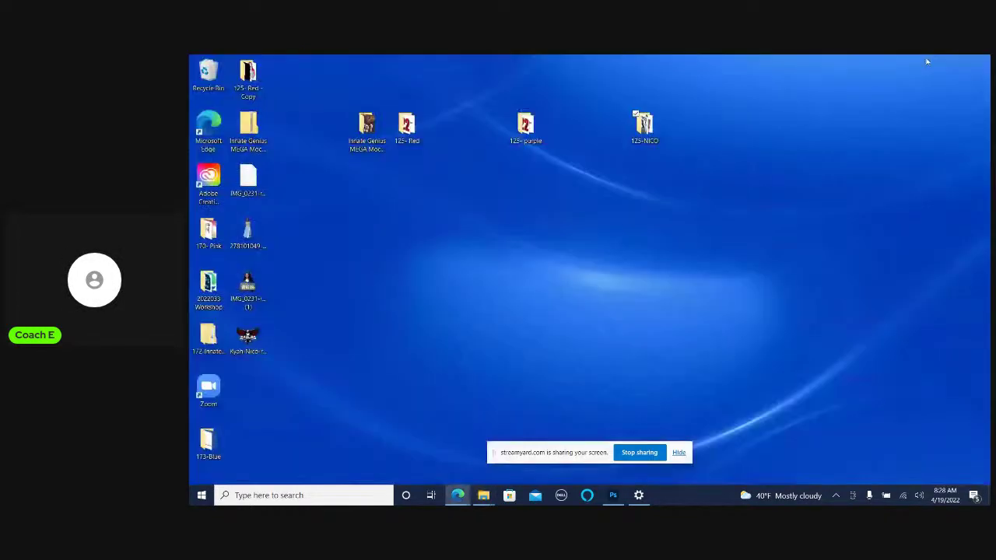
Paste the 30 files into the Innate Genius MEGA mockup folder, replacing the same-named files
double_click(369, 126)
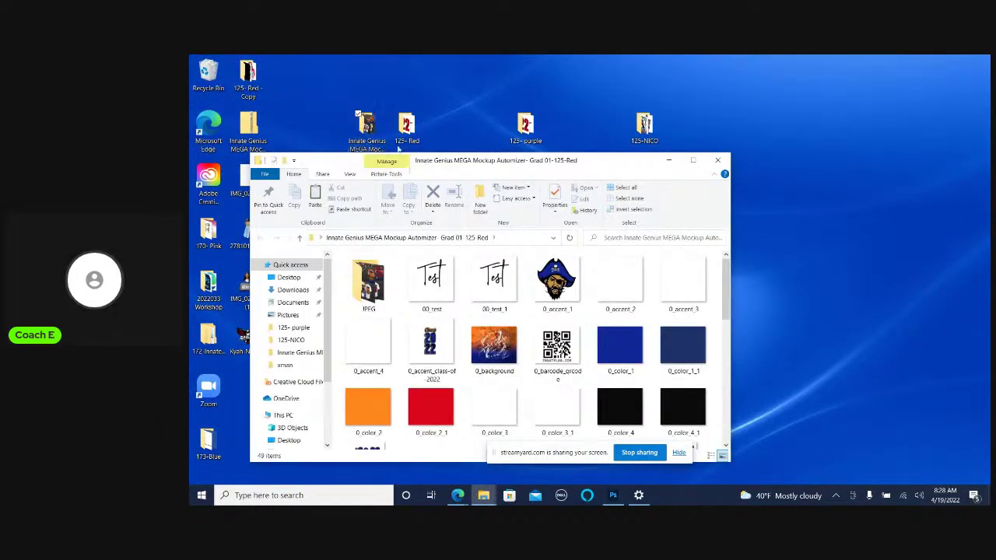
scroll(645, 352, down, 5)
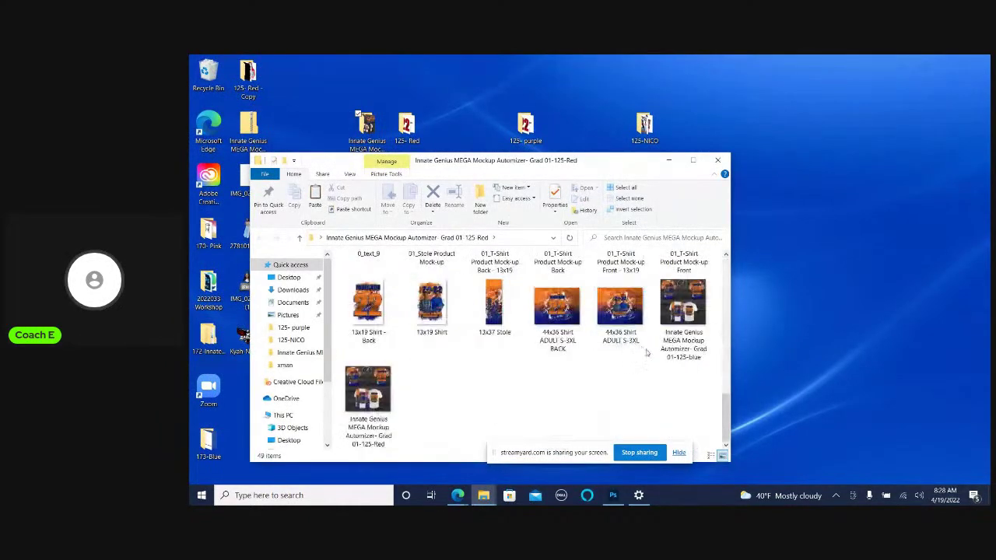
right_click(491, 384)
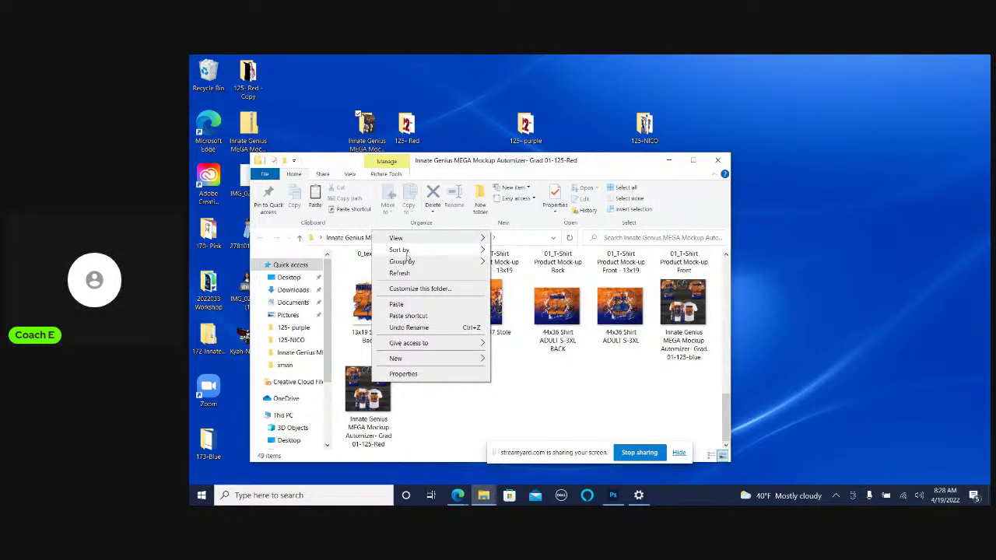
click(396, 303)
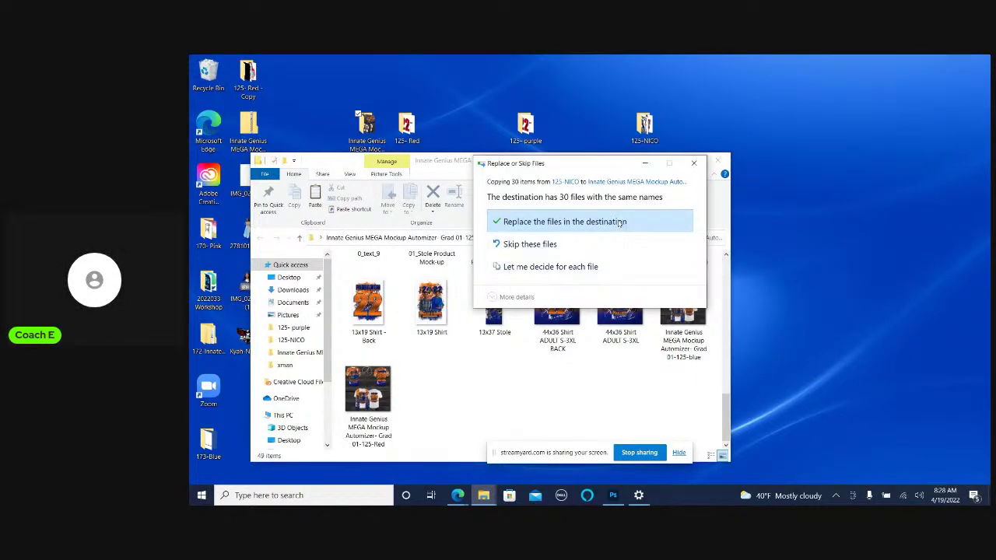
click(620, 222)
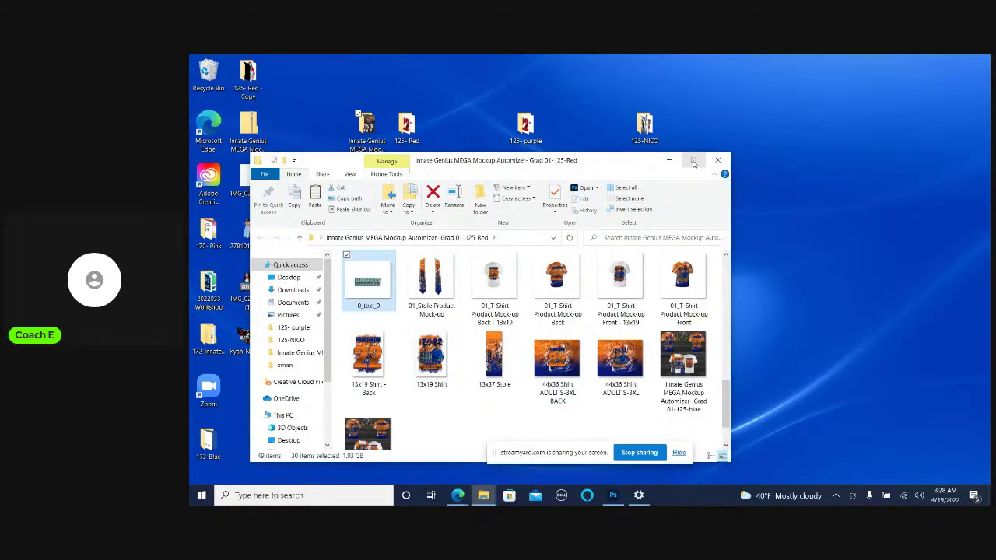
click(693, 161)
Open the Innate Genius MEGA Mockup Automizer- Grad 01-125-Red file in Photoshop
click(322, 418)
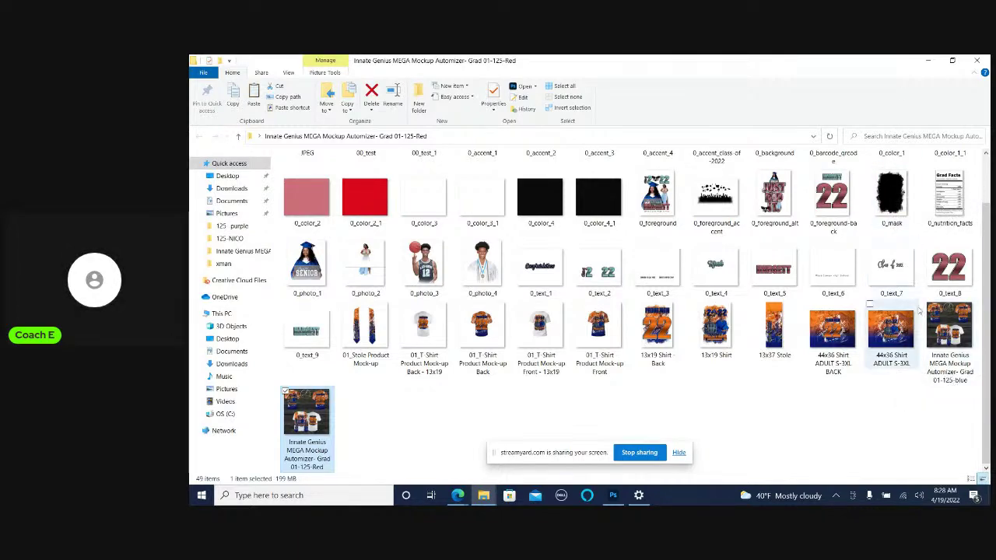
drag(790, 58, 801, 114)
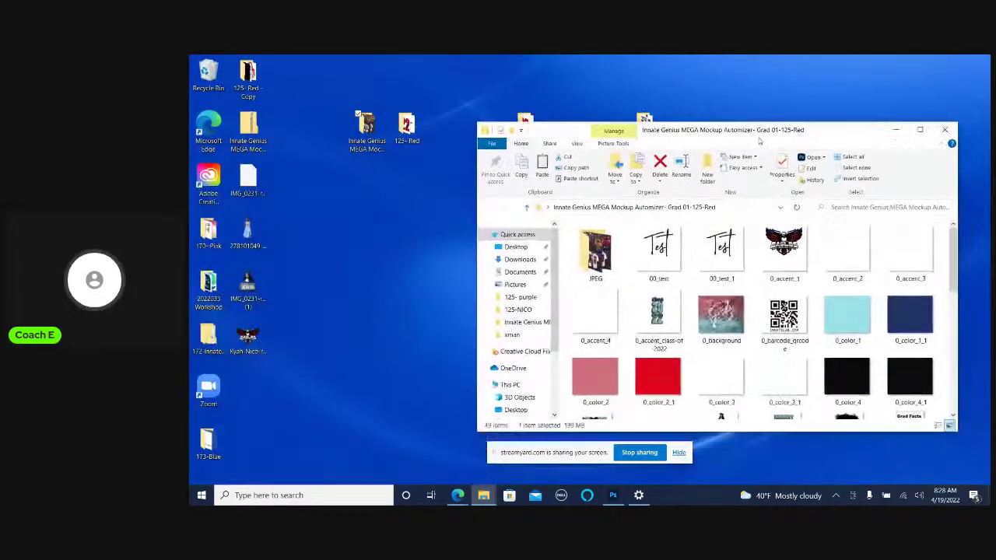
click(613, 495)
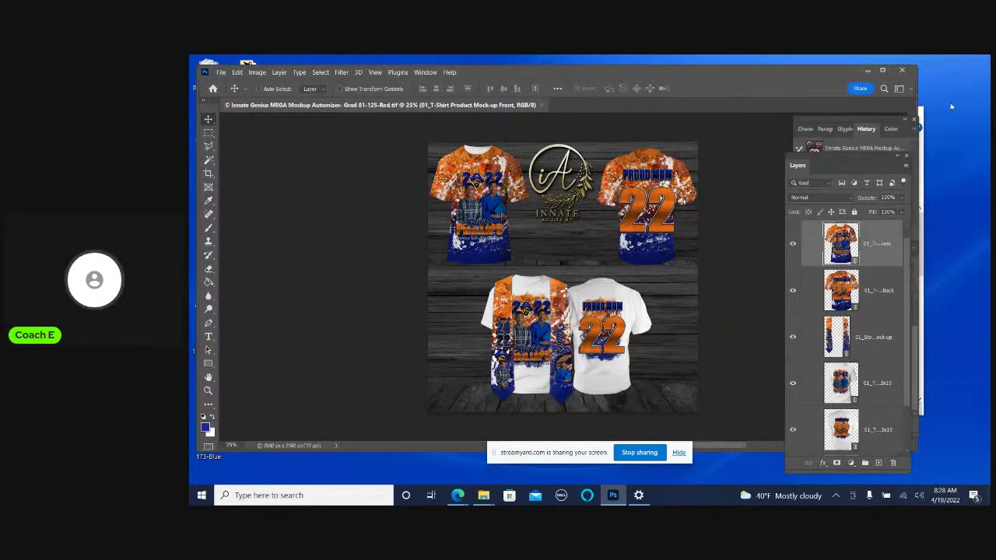
click(866, 71)
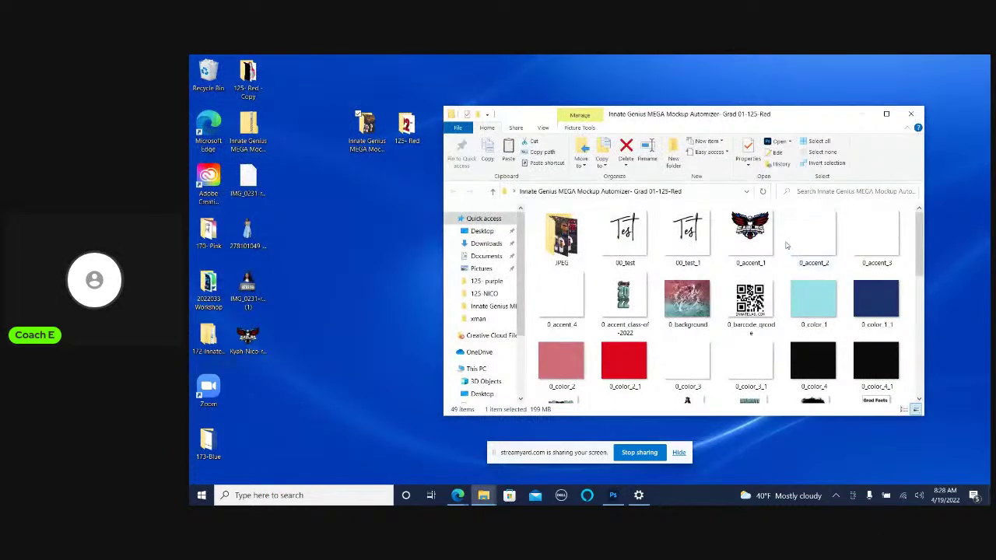
scroll(805, 291, down, 5)
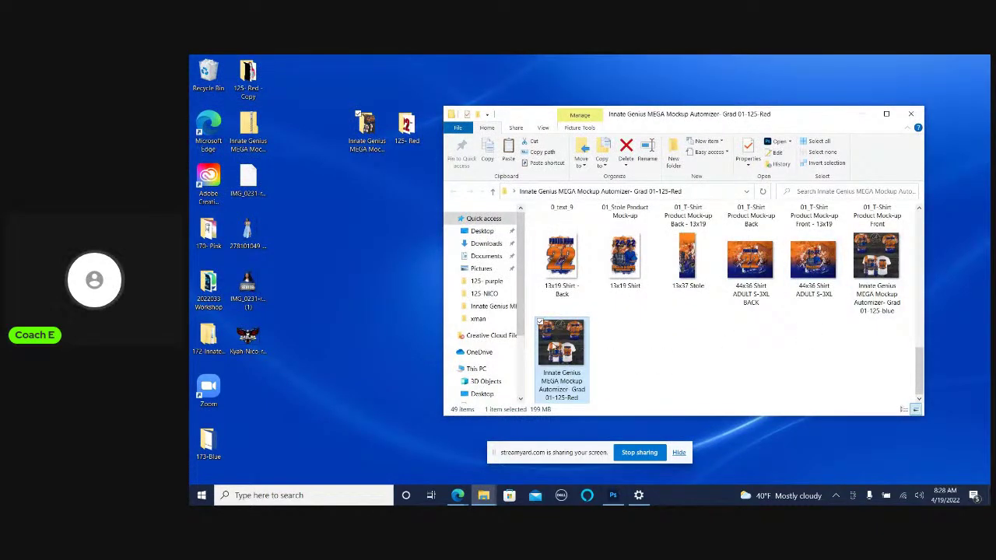
right_click(554, 346)
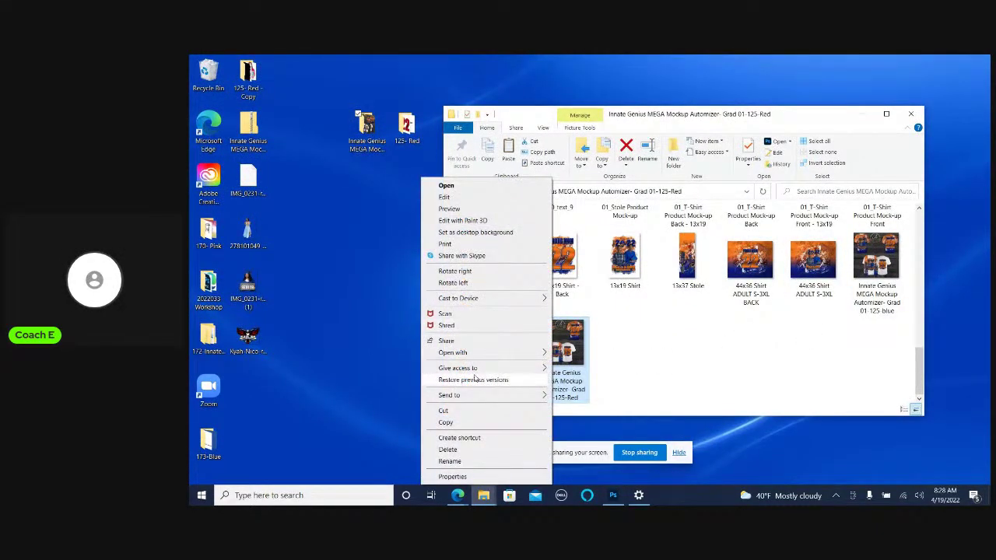
click(446, 185)
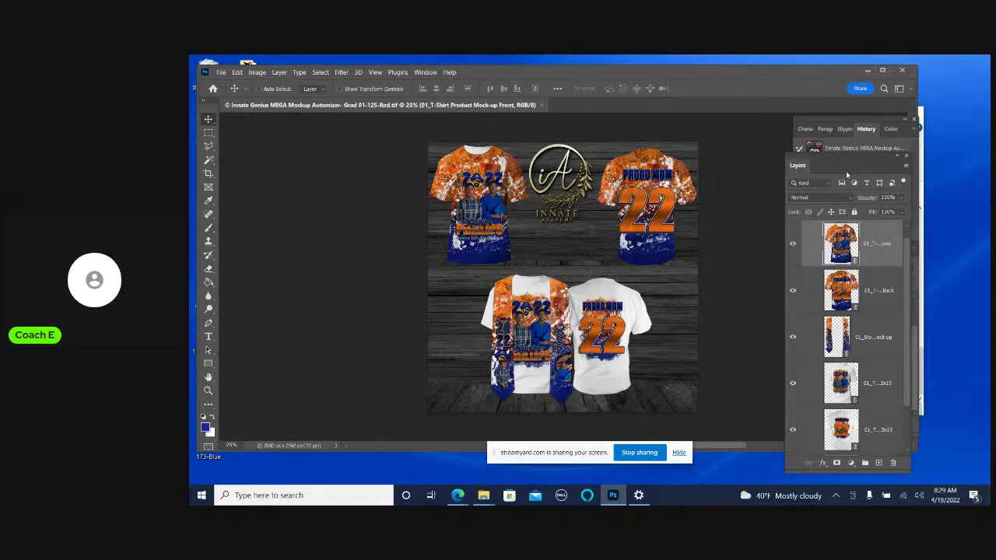
In the Image Processor, set 125-NICO as the source folder
click(221, 73)
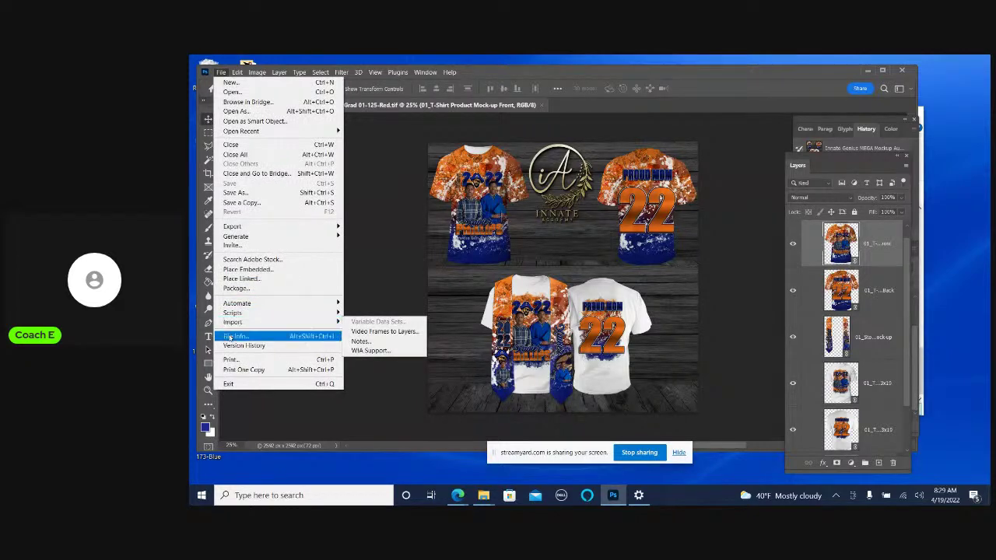
mouse_move(278, 312)
click(355, 315)
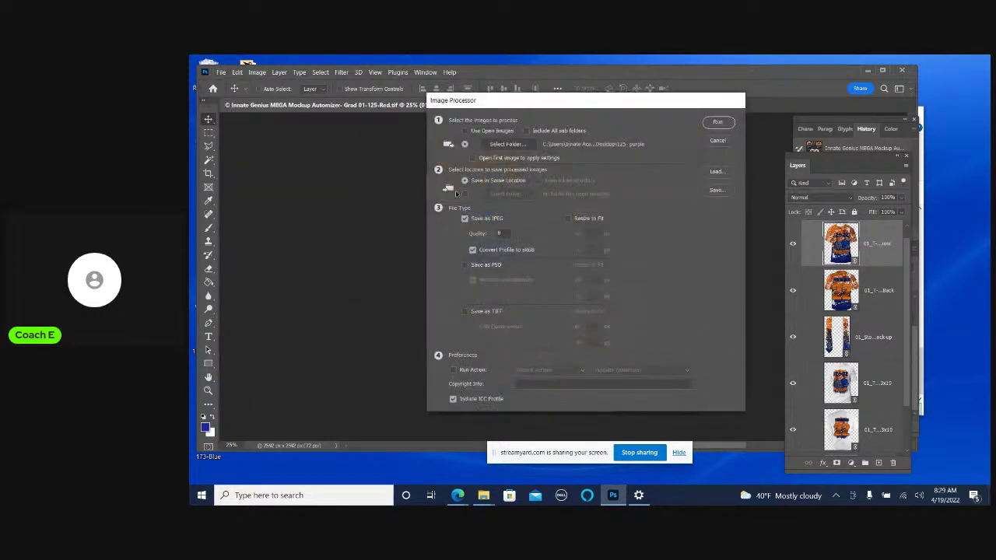
click(506, 146)
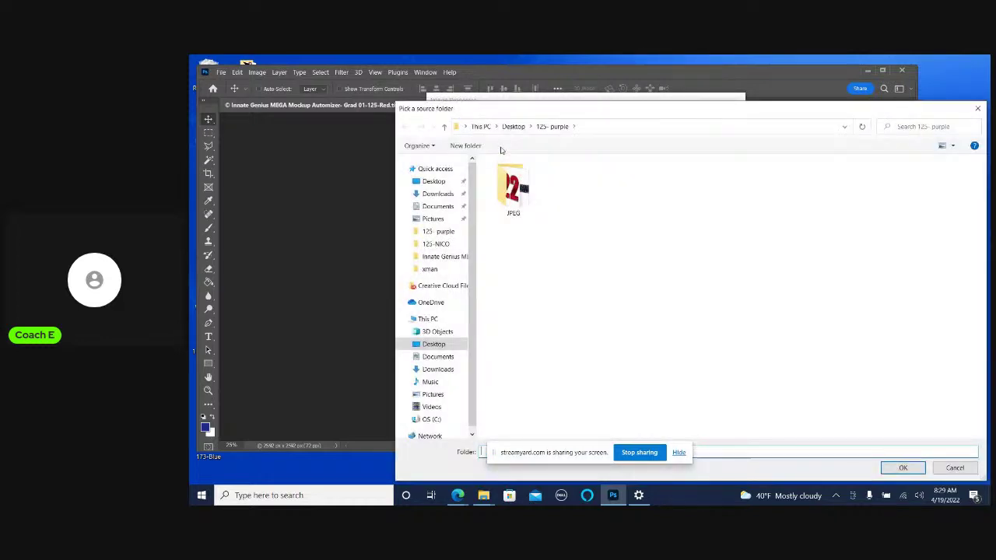
click(441, 182)
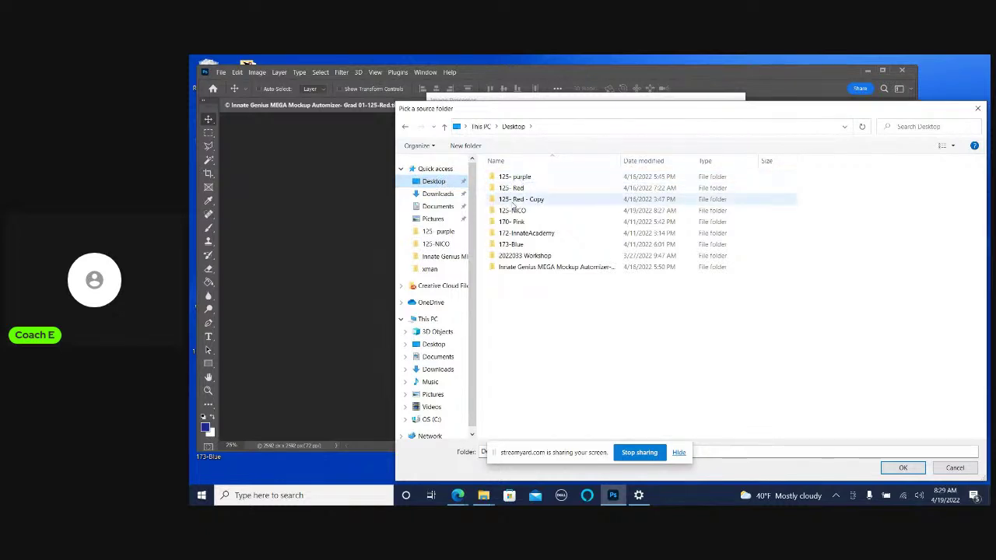
click(513, 213)
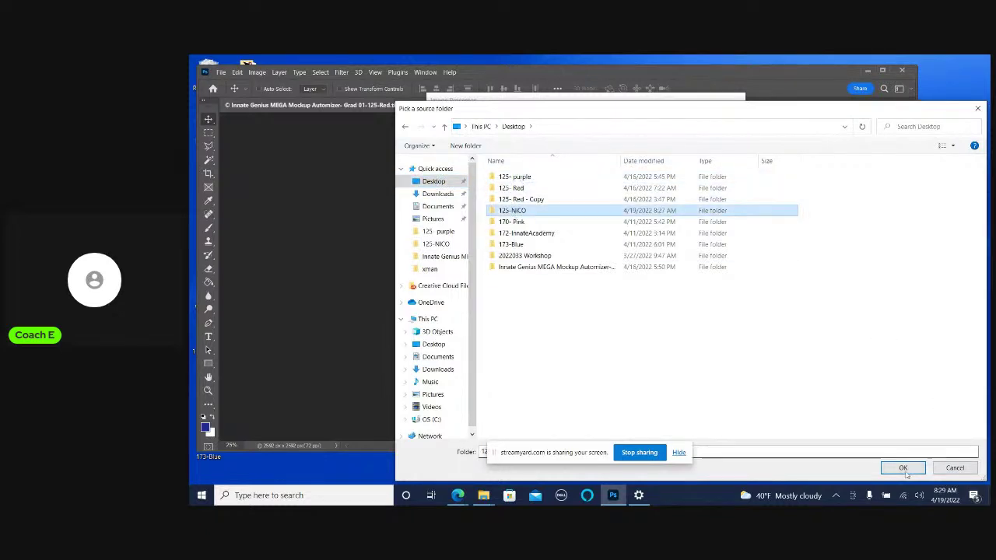
click(903, 467)
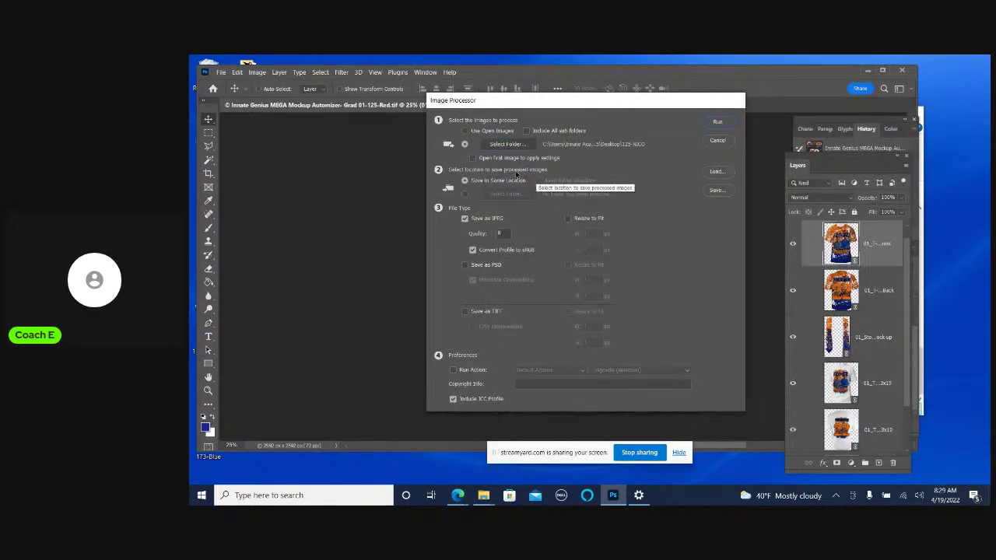
Set the Innate Genius Mockup Automizer folder as destination and start the JPEG conversion
click(614, 497)
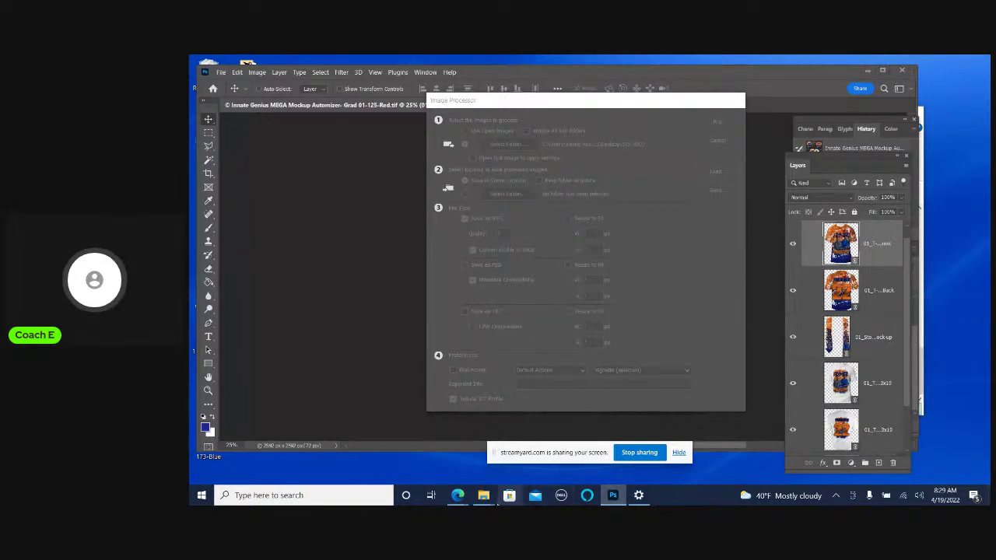
mouse_move(483, 495)
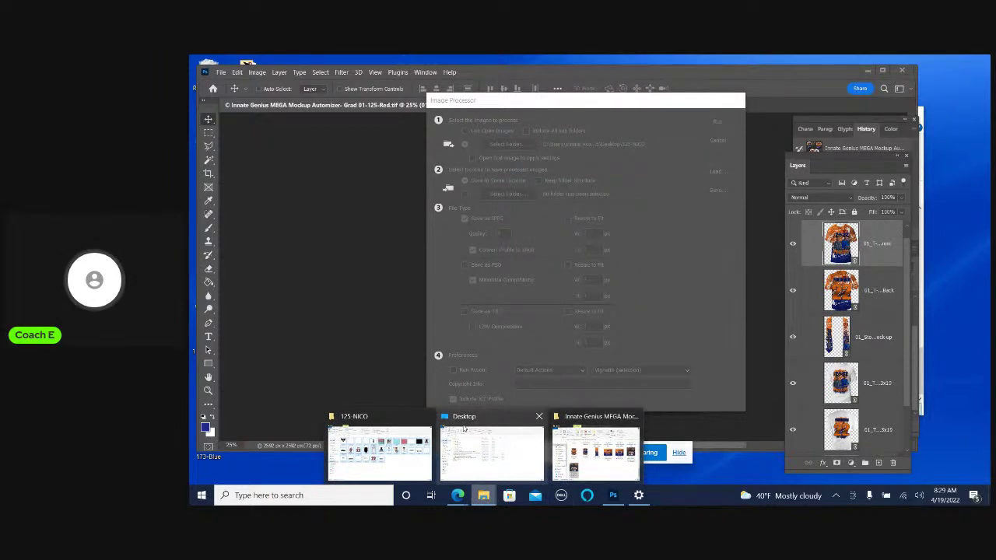
click(509, 182)
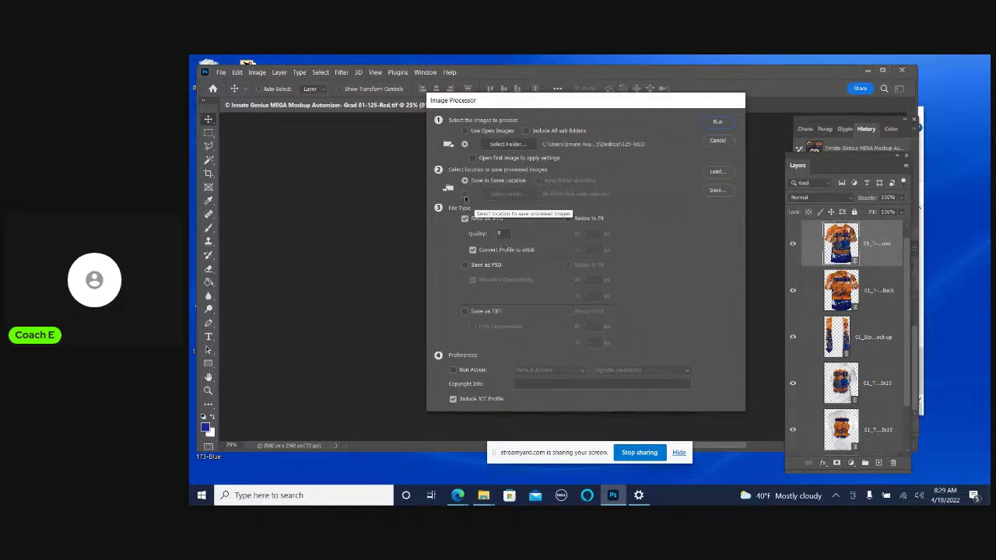
click(465, 194)
click(499, 195)
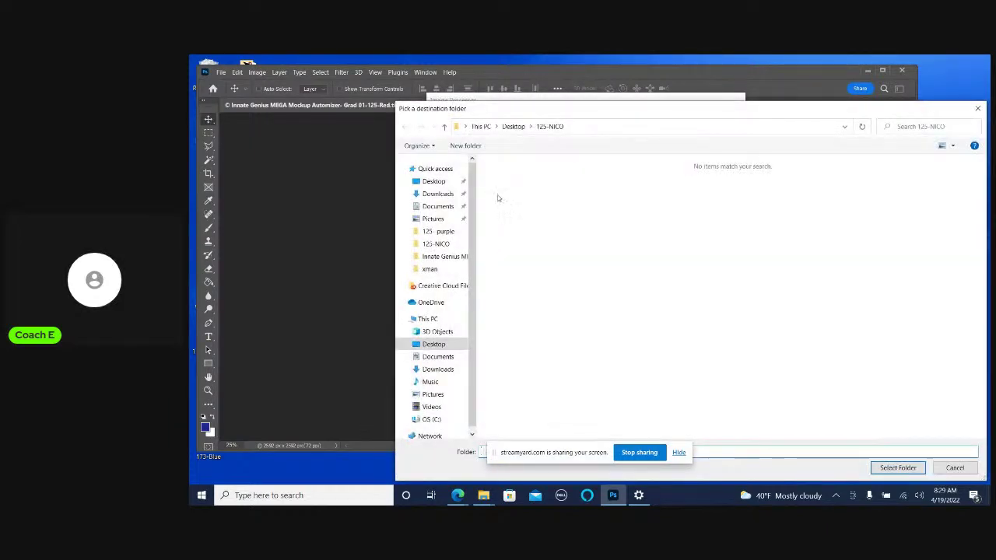
click(434, 181)
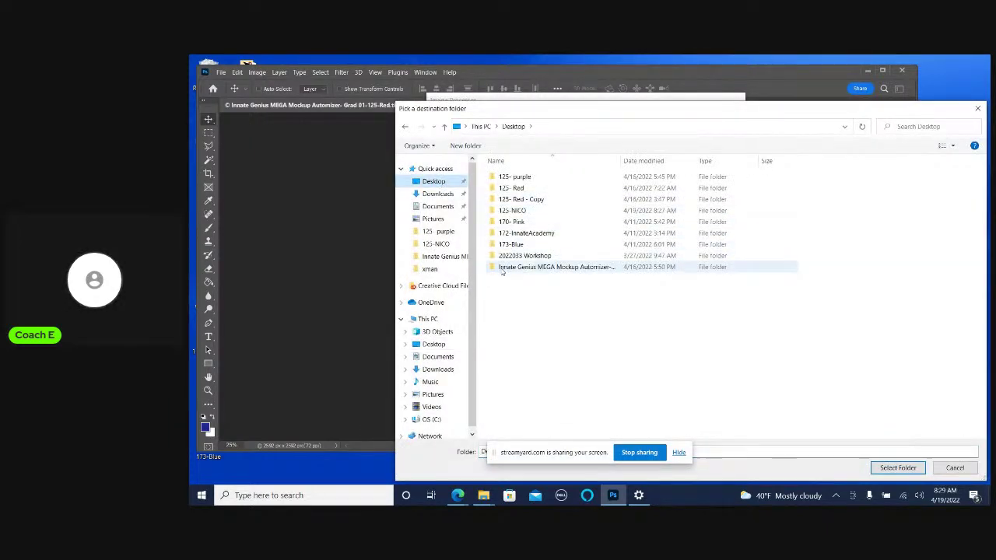
click(578, 270)
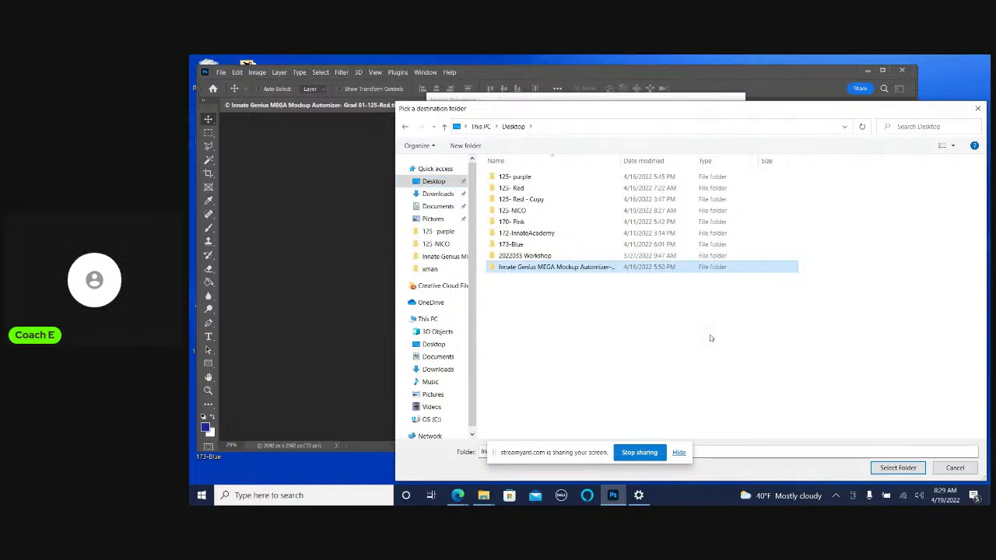
click(880, 465)
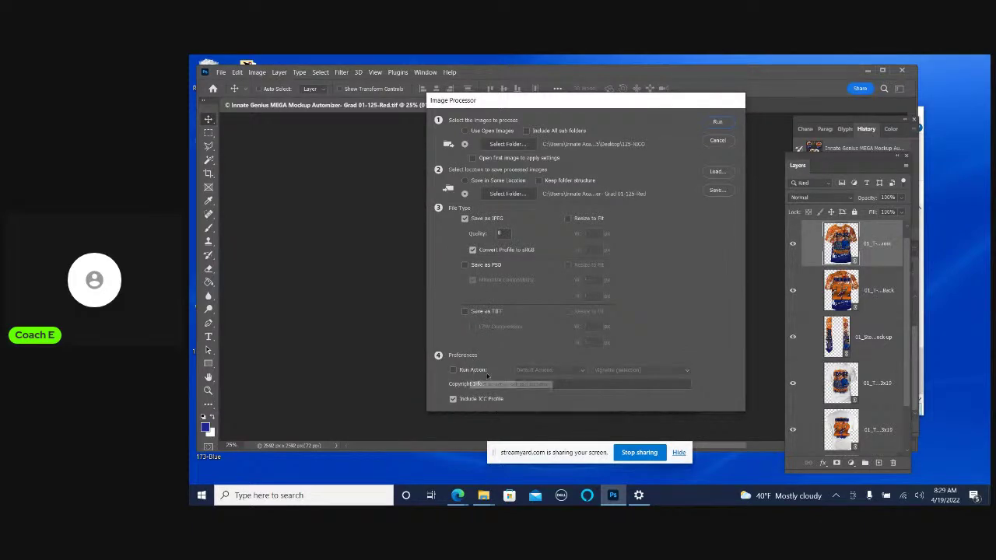
click(719, 123)
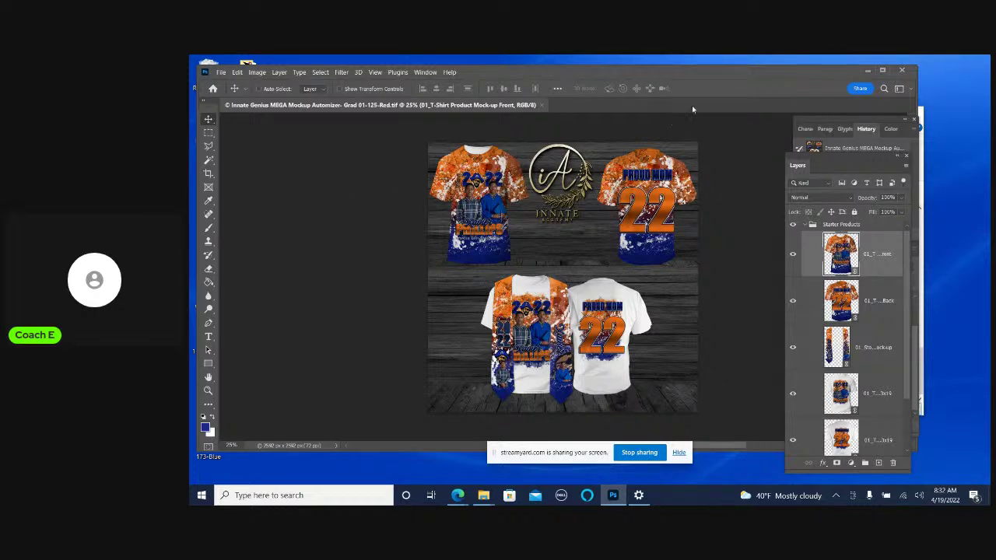
click(867, 71)
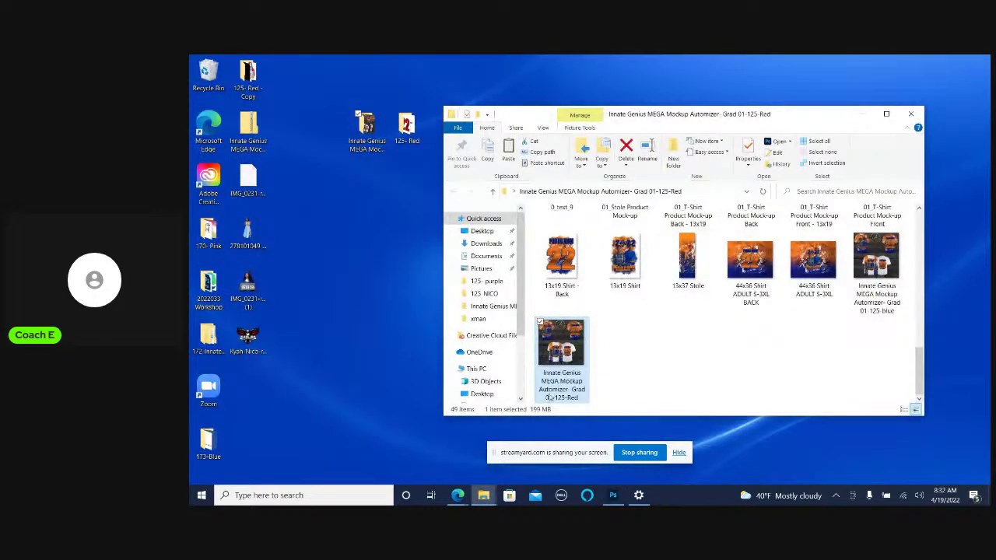
double_click(557, 342)
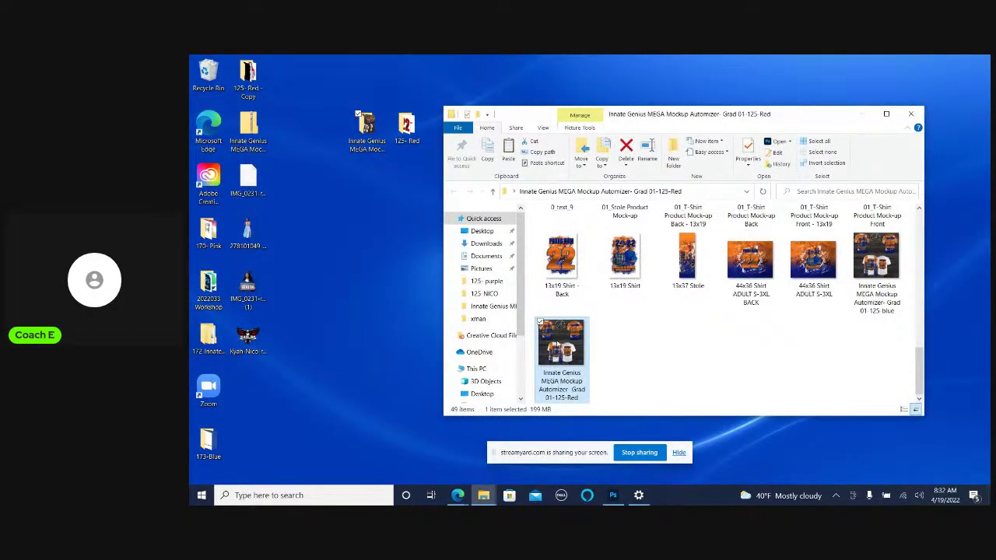
right_click(557, 342)
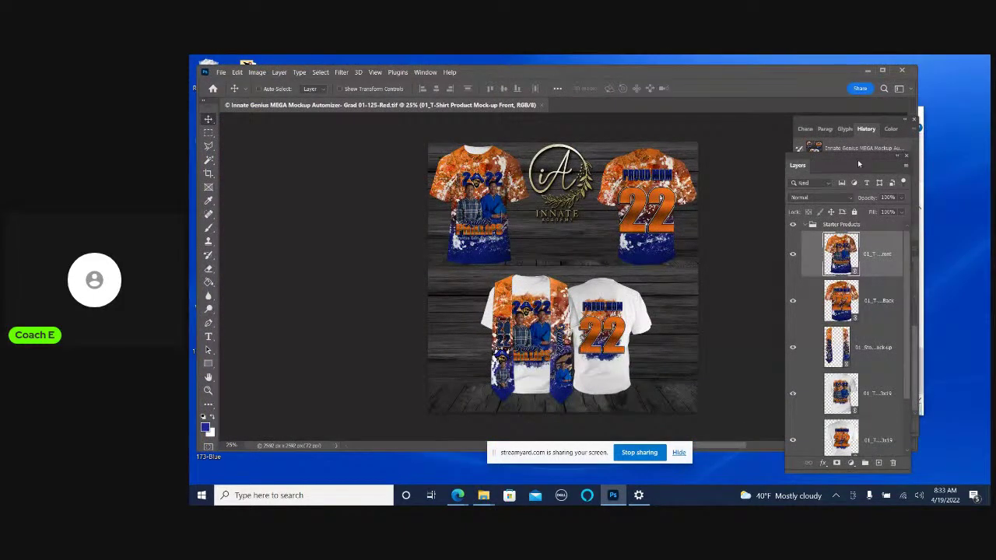
Undock the Layers panel and enlarge it to show all mockup layers
mouse_move(849, 161)
mouse_down()
mouse_move(834, 137)
mouse_move(809, 129)
mouse_up()
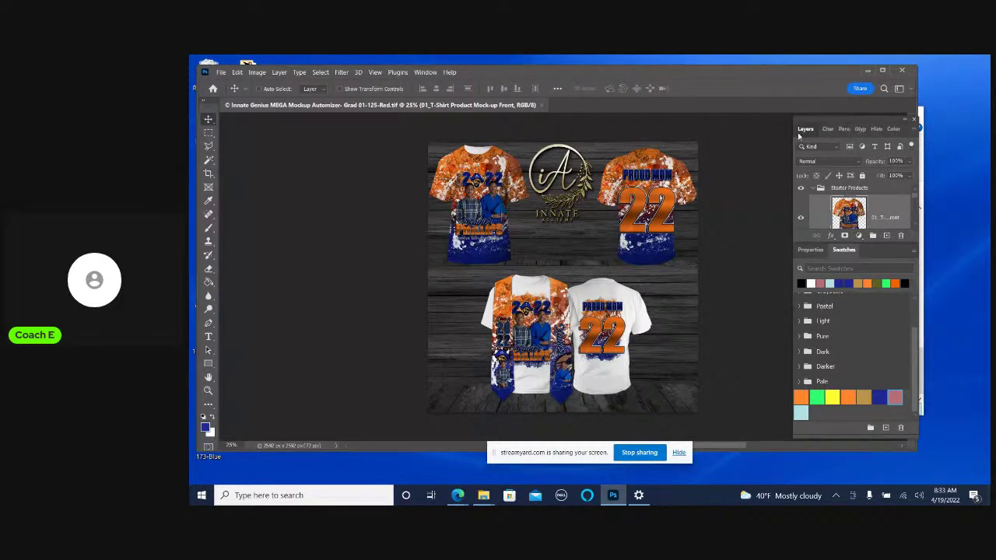
drag(882, 130, 776, 130)
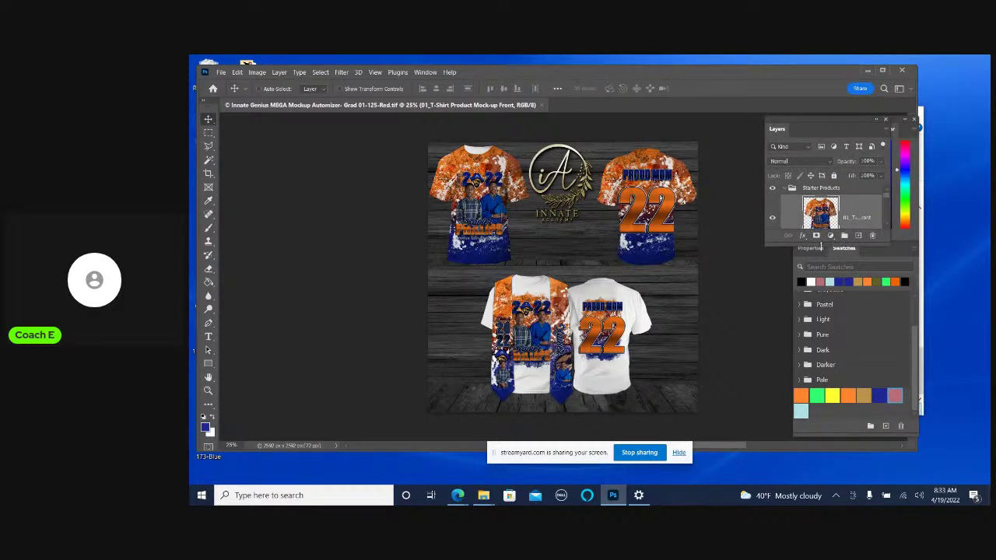
drag(832, 244, 816, 444)
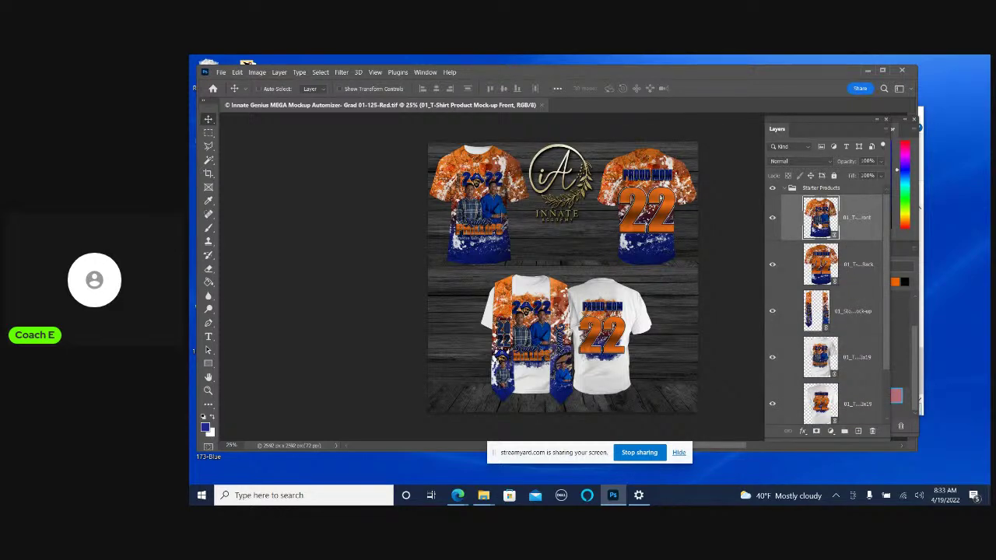
Open the 01_T-Shirt Product Mock-up Front smart object and update all modified content
double_click(821, 217)
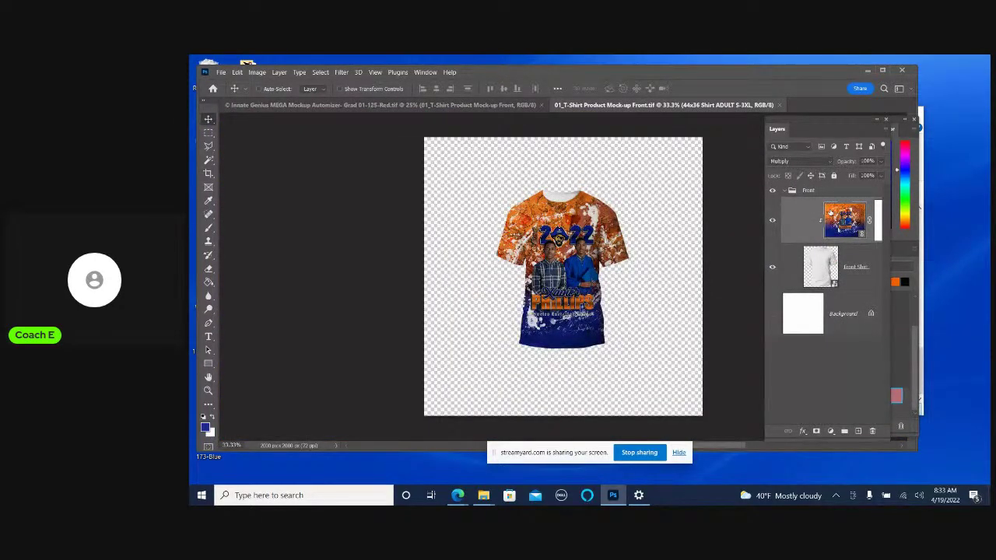
right_click(840, 213)
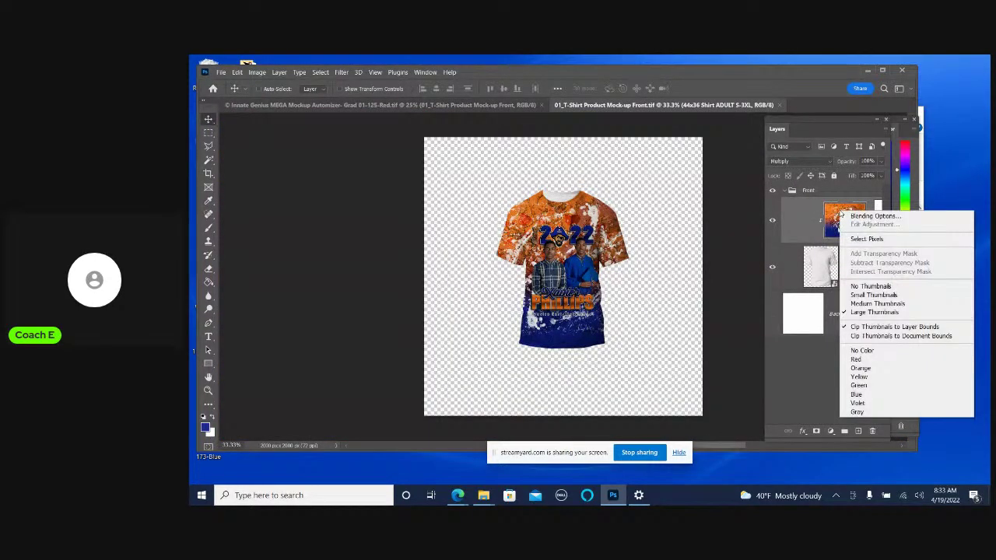
right_click(803, 218)
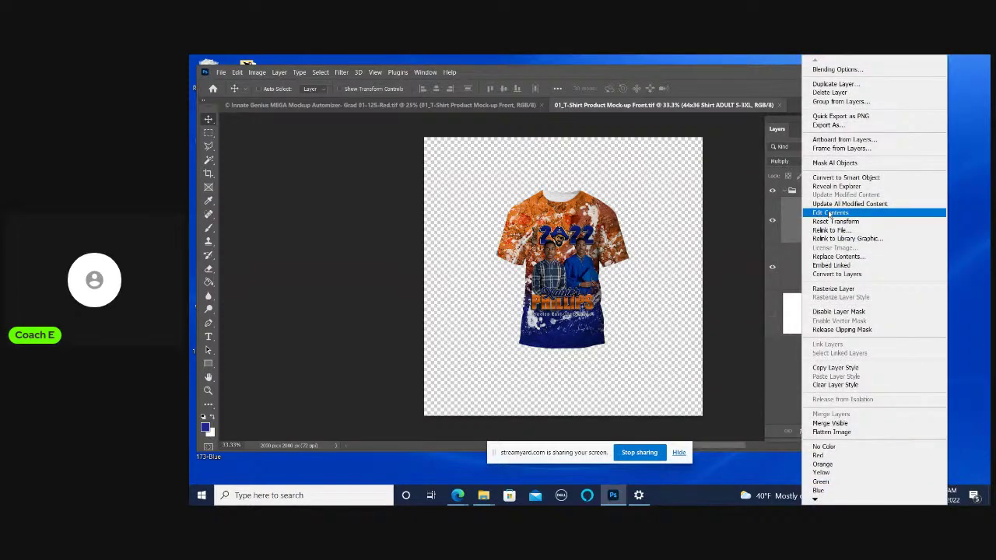
click(832, 204)
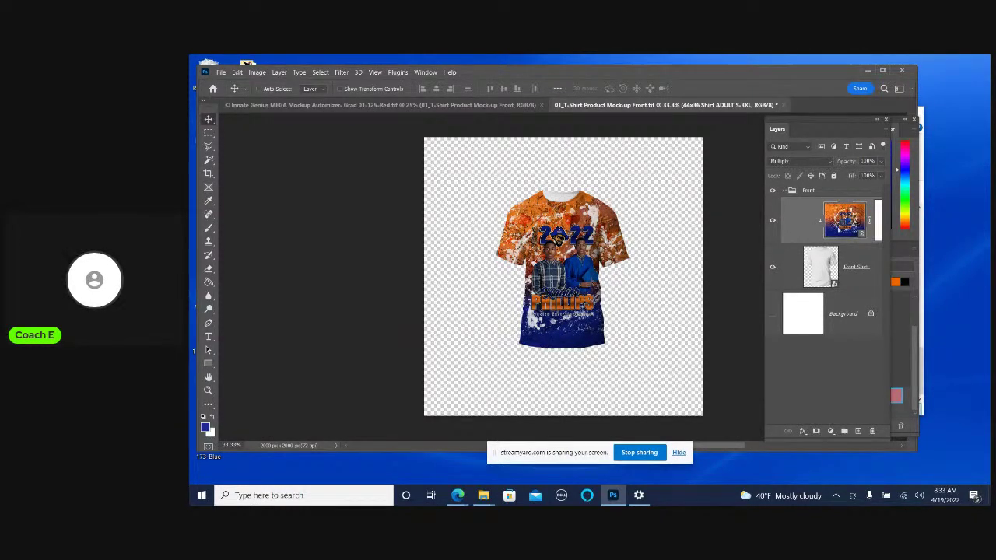
Open the embedded 44x36 Shirt artwork and run Update All Modified Content on 0_foreground
double_click(850, 218)
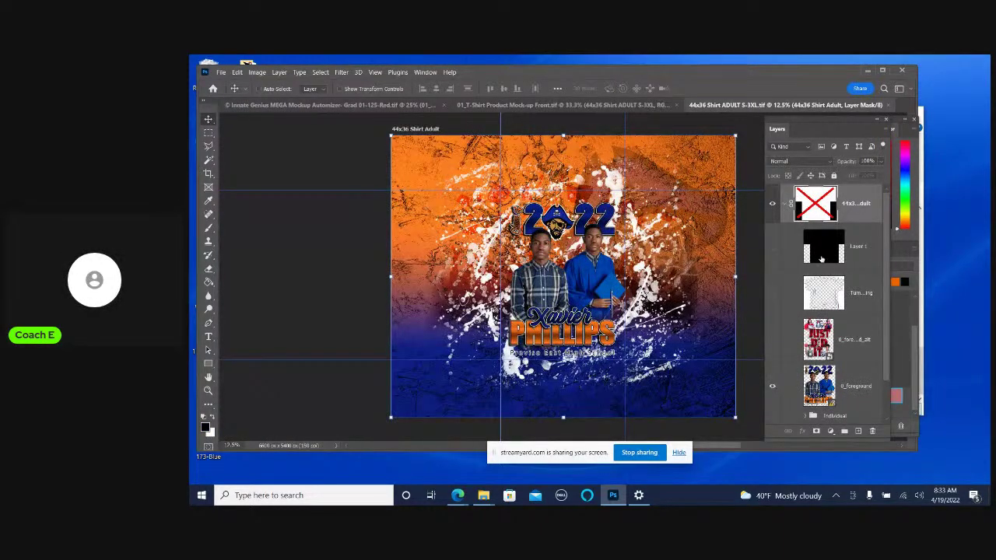
click(851, 381)
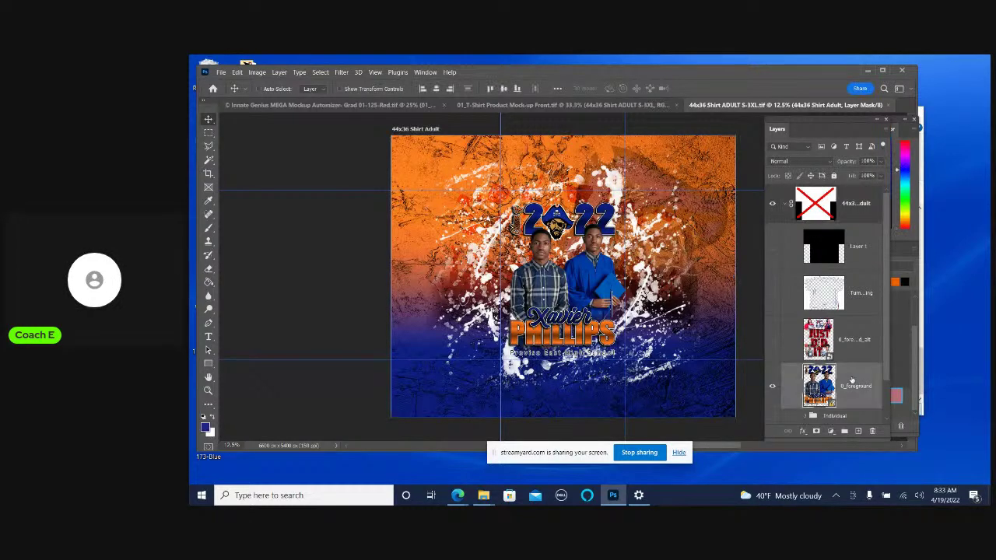
right_click(851, 381)
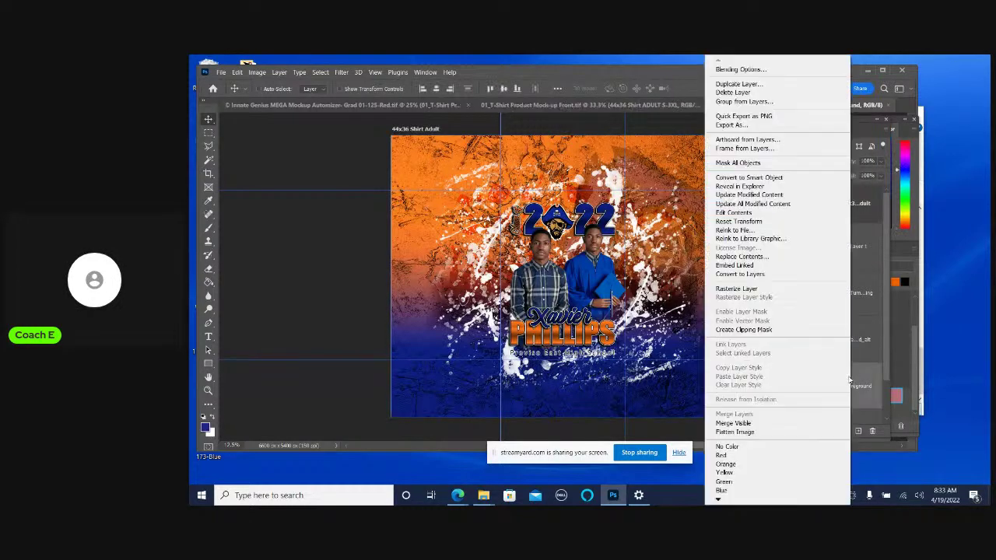
click(752, 205)
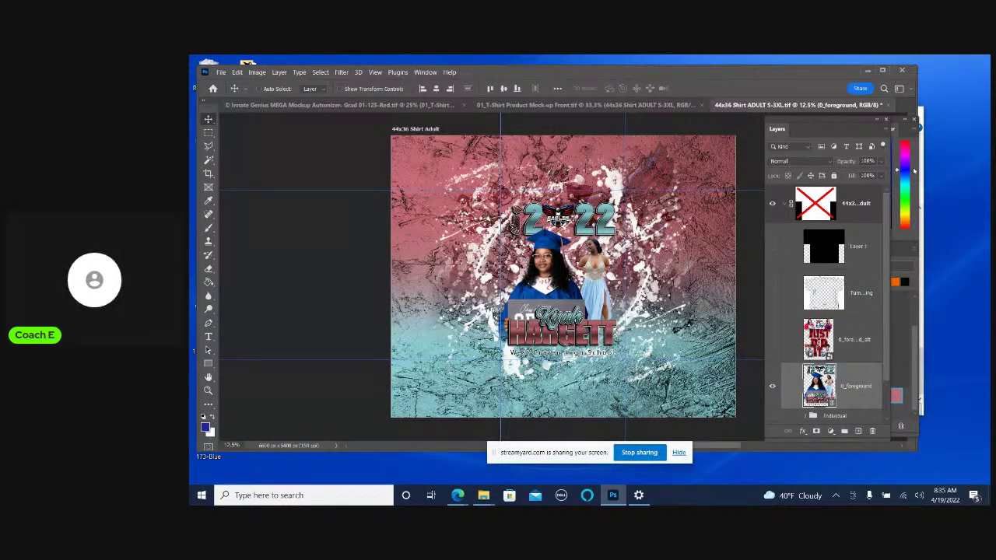
Save and close the 44x36 Shirt artwork and the T-Shirt Mock-up Front documents
click(890, 107)
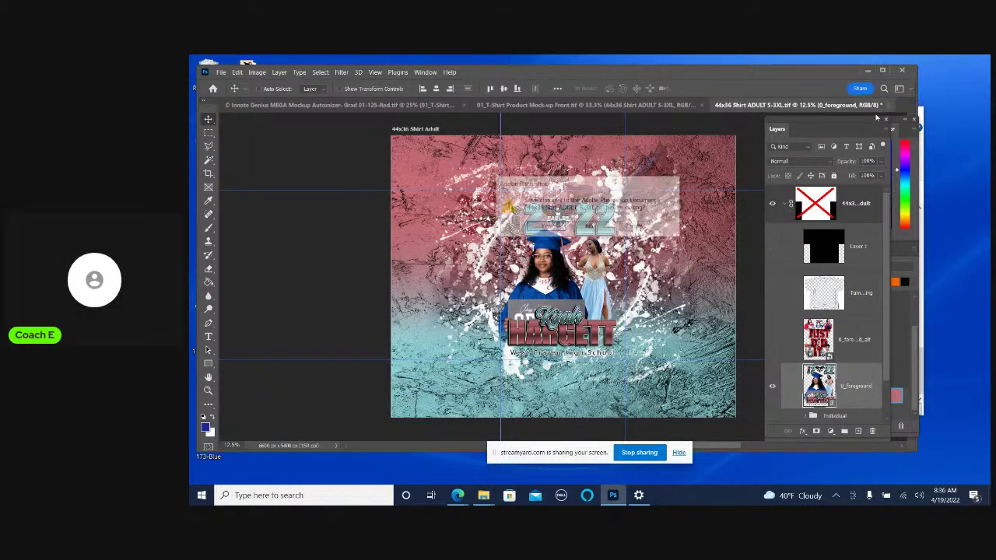
click(538, 228)
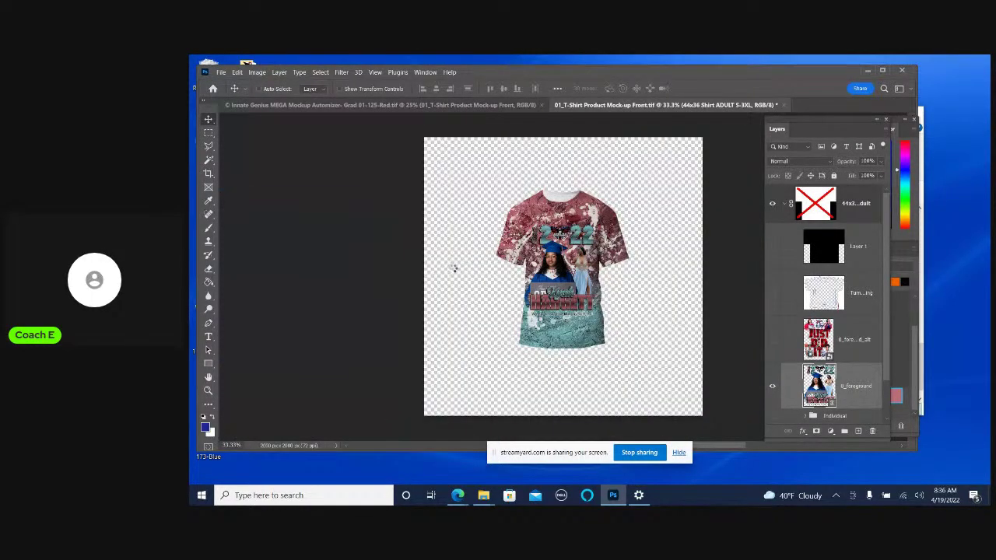
click(783, 105)
click(545, 227)
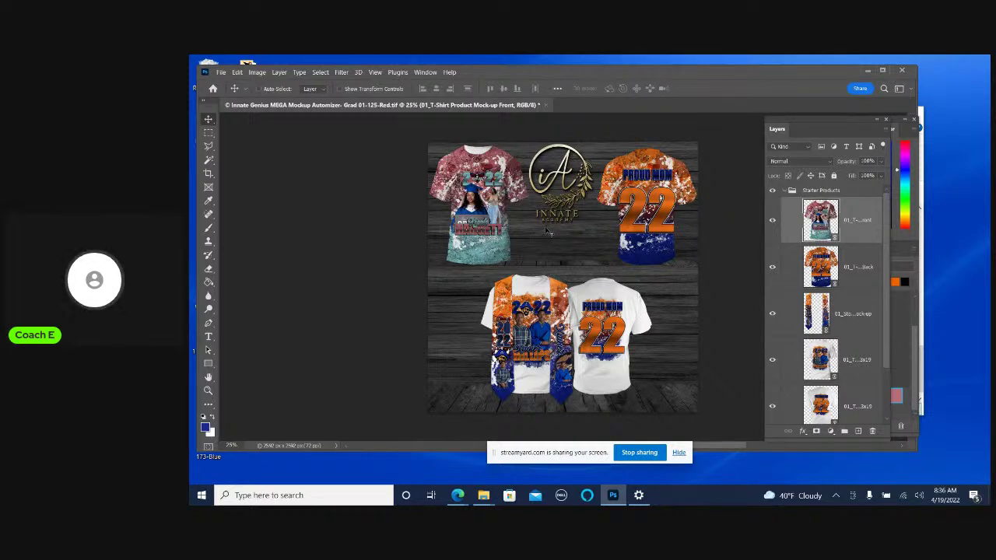
Open the T-shirt Mock-up Back smart object and run Update All Modified Content
right_click(654, 163)
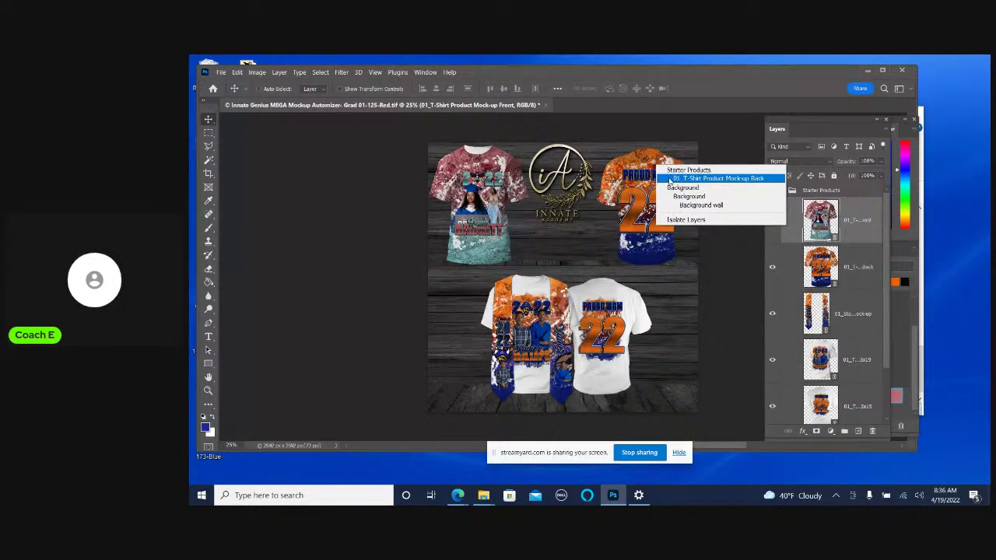
click(700, 179)
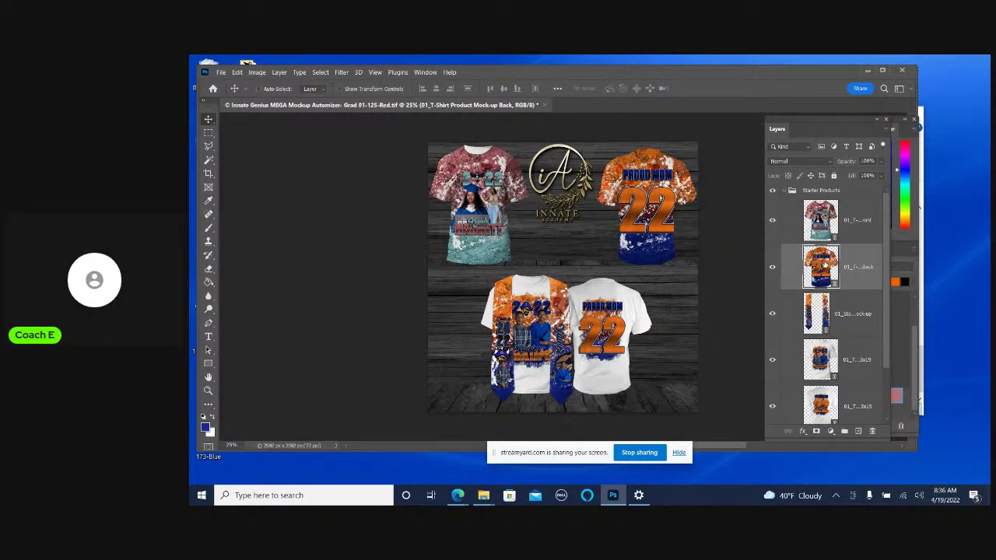
double_click(823, 263)
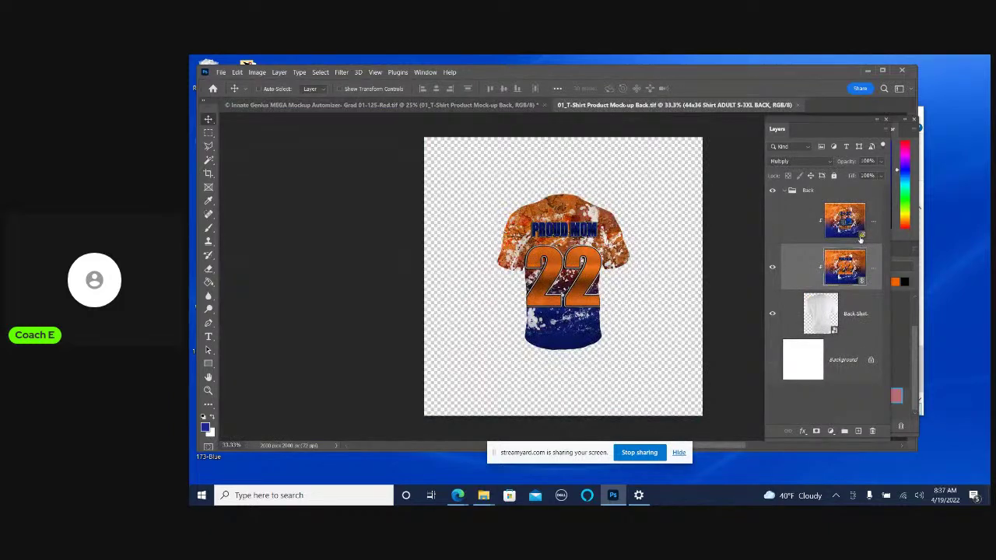
right_click(852, 264)
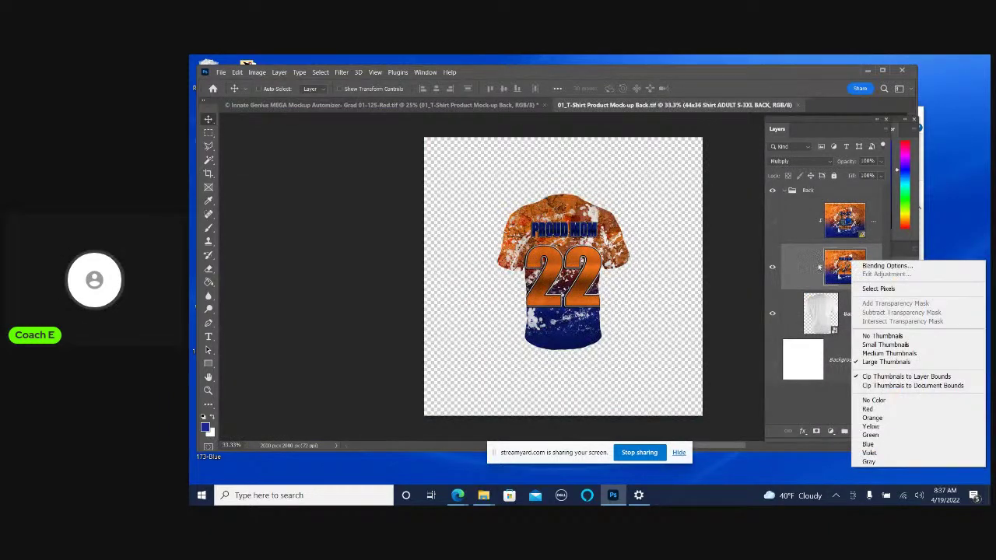
right_click(801, 266)
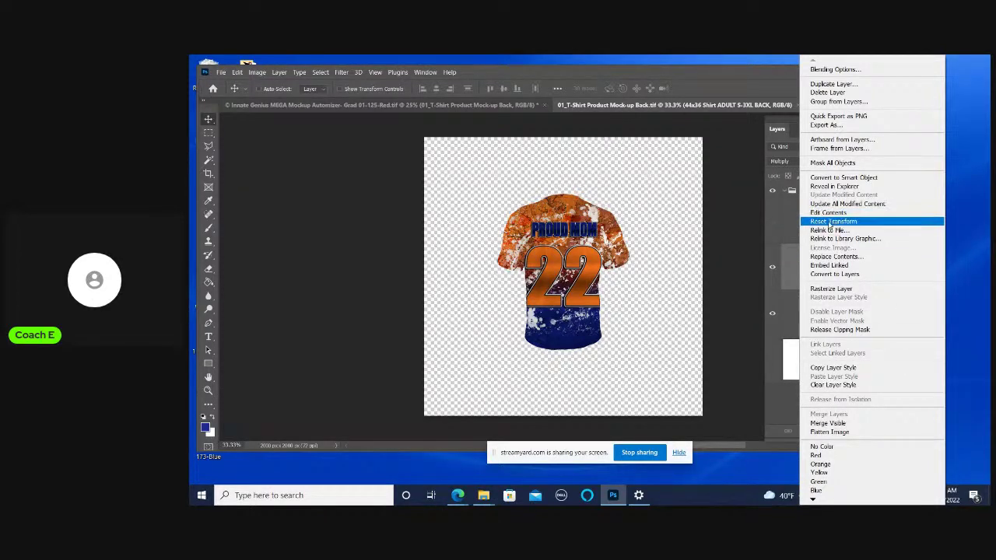
click(846, 206)
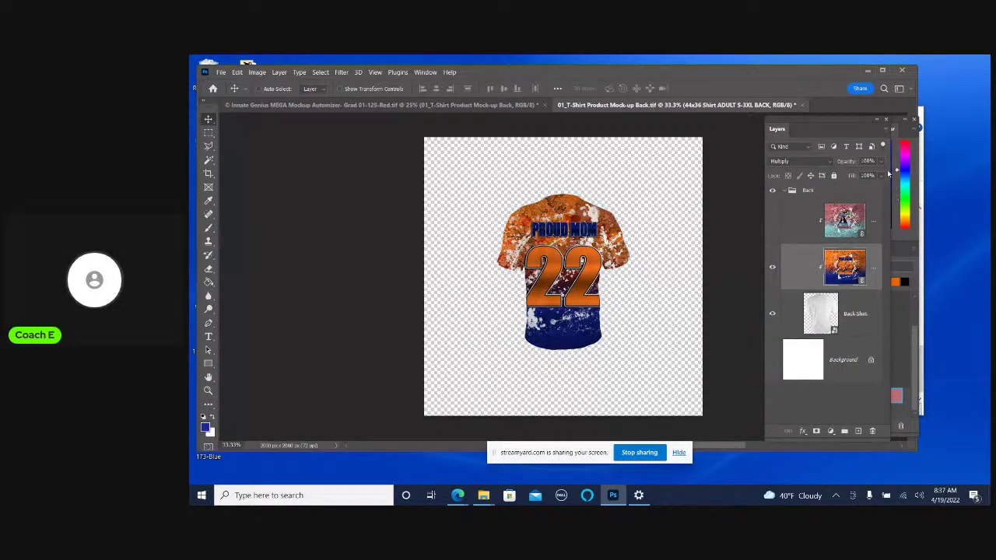
Minimize Photoshop and the file browser, then open and close the 125-NICO folder
click(866, 70)
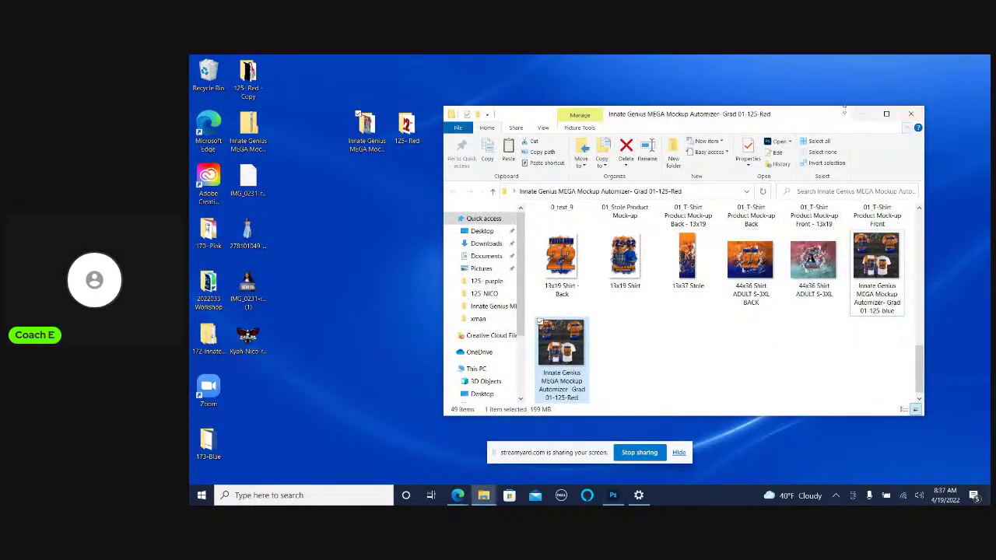
click(861, 113)
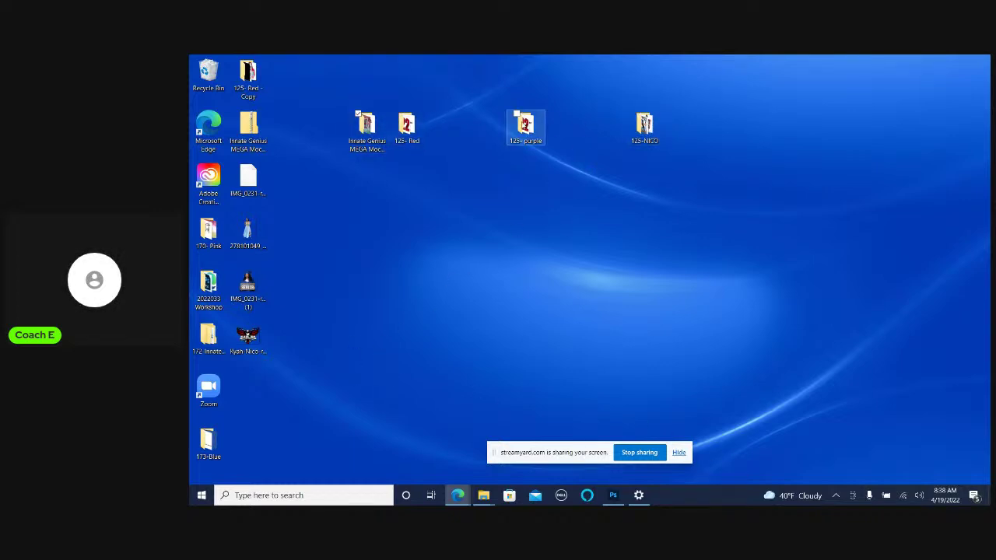
click(641, 121)
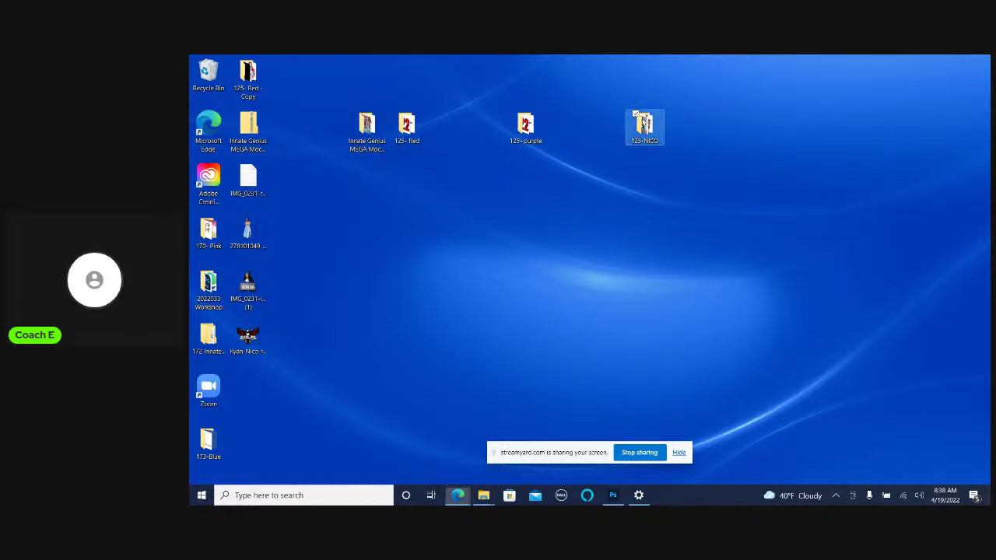
double_click(644, 126)
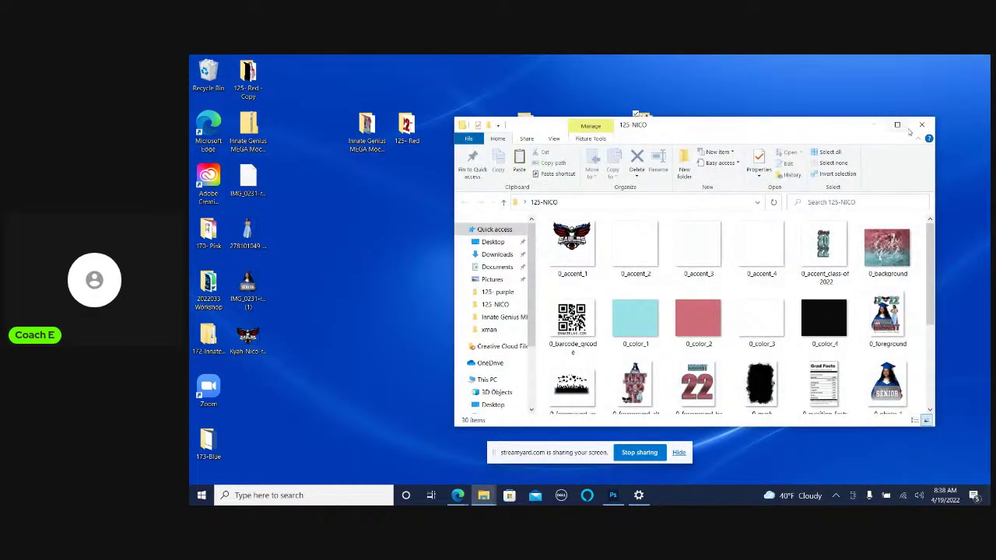
click(919, 126)
Browse the mockup template's JPEG subfolder of exported images, then close Explorer
double_click(366, 125)
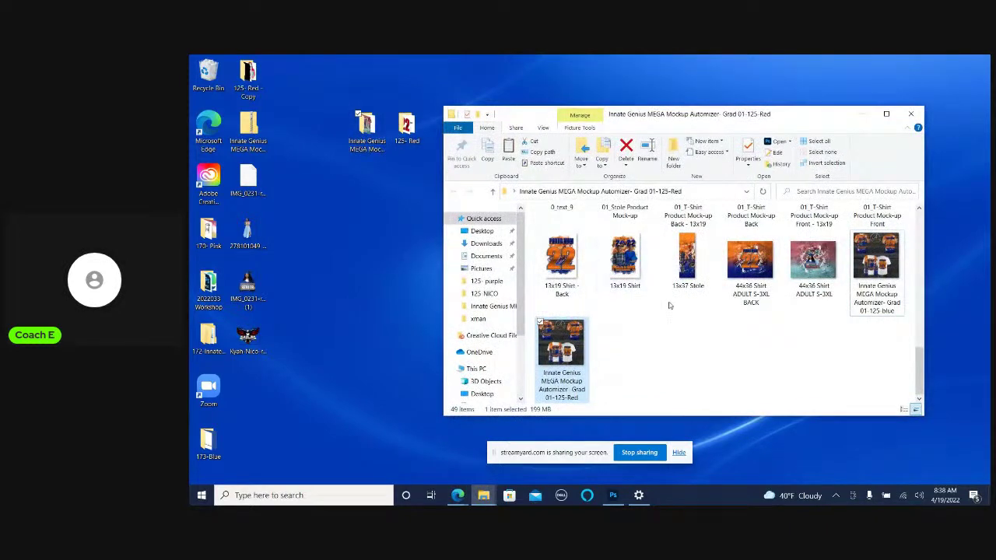
scroll(661, 298, up, 10)
double_click(561, 233)
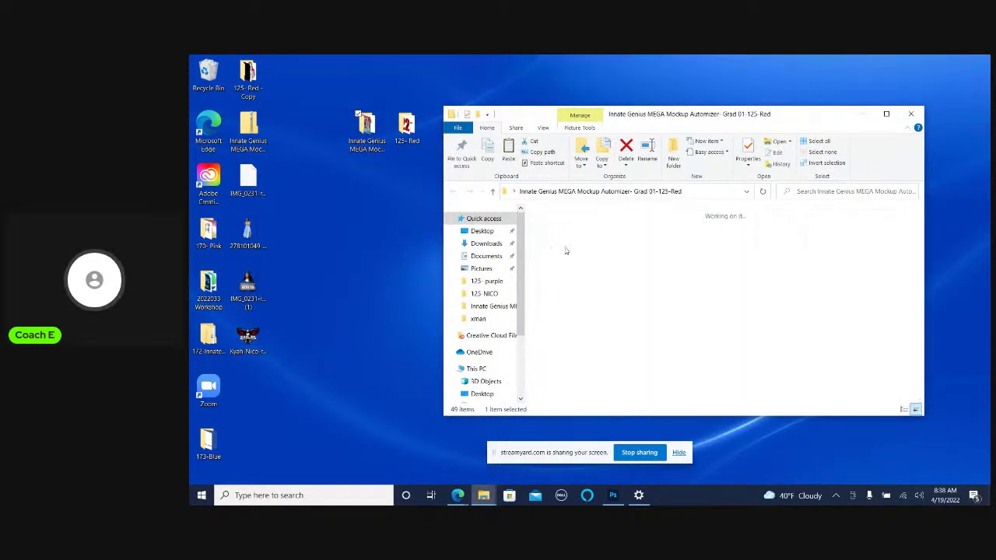
scroll(638, 267, down, 5)
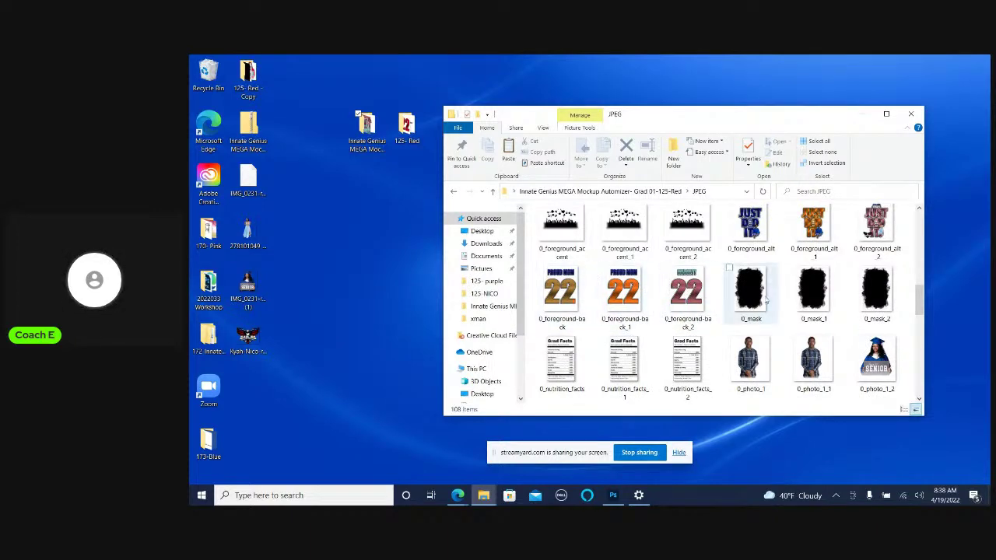
scroll(795, 304, down, 3)
scroll(795, 307, down, 5)
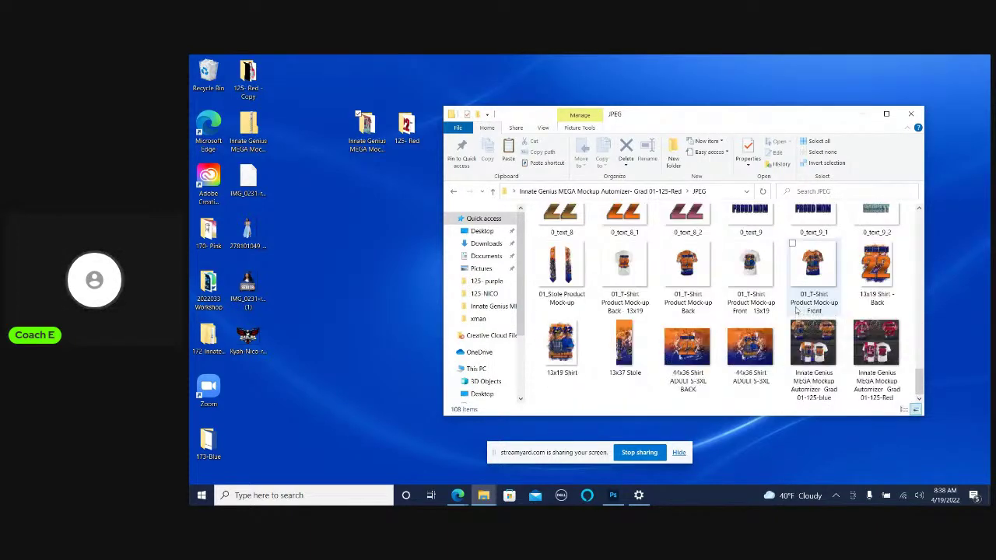
scroll(795, 313, up, 5)
scroll(794, 314, up, 3)
scroll(794, 313, up, 3)
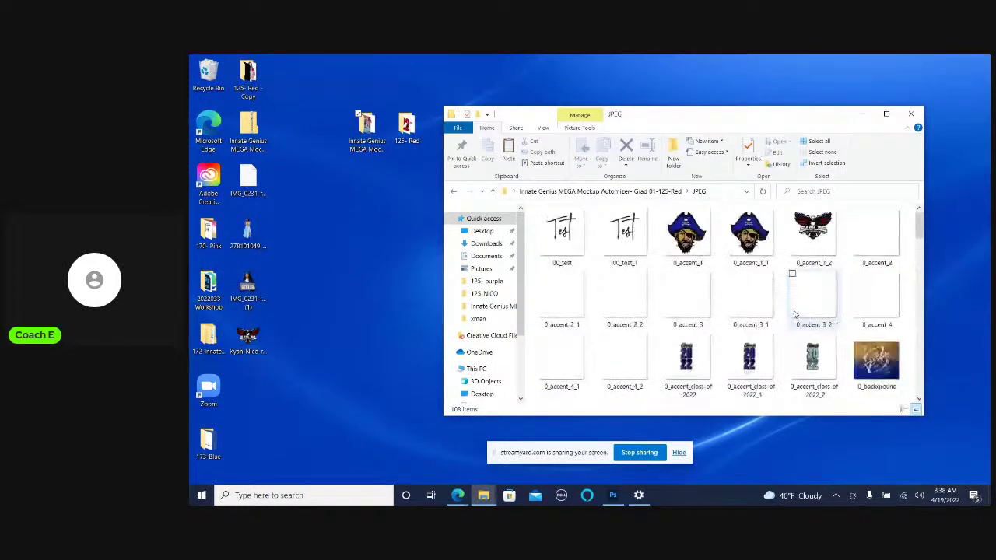
scroll(794, 313, down, 3)
scroll(794, 313, down, 3)
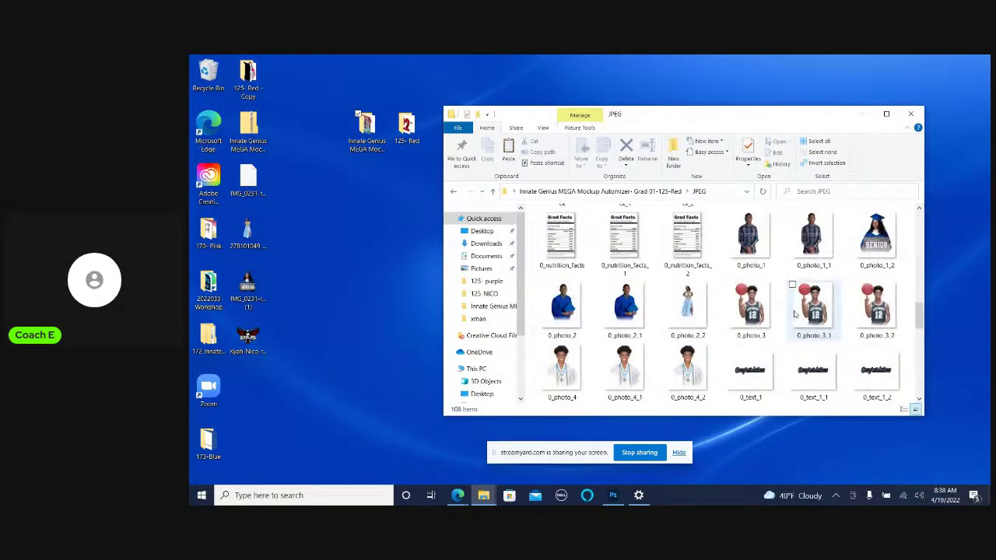
scroll(795, 314, down, 3)
scroll(794, 314, down, 2)
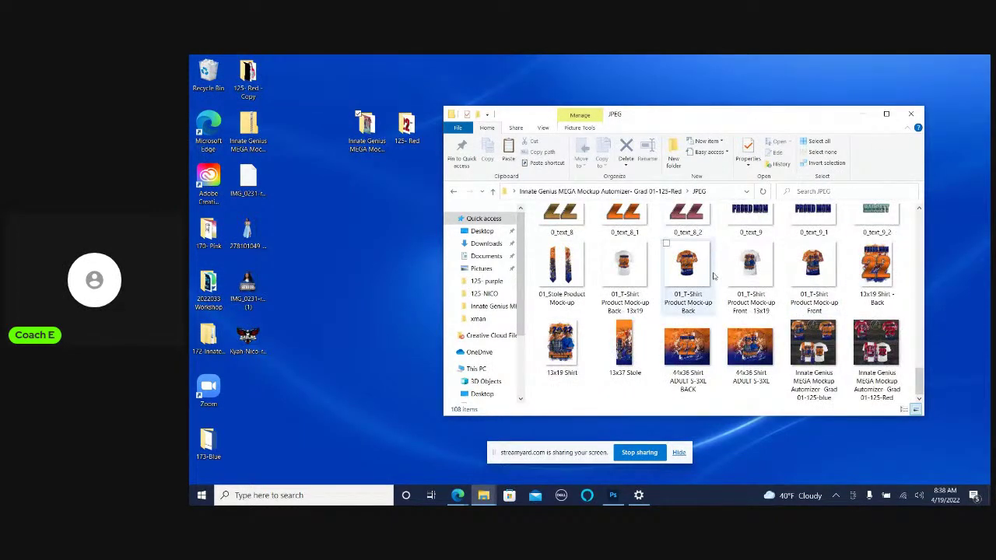
scroll(794, 313, up, 3)
scroll(790, 294, up, 3)
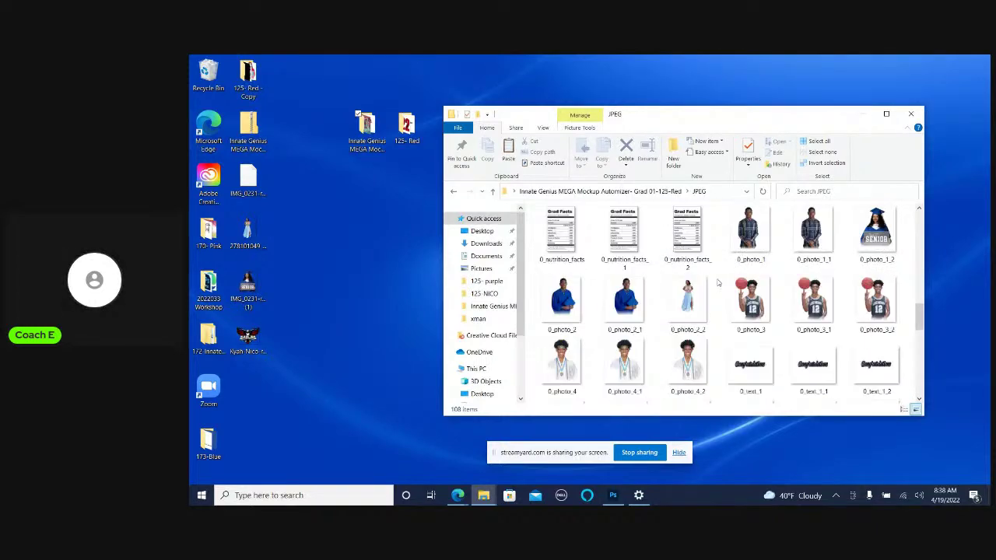
scroll(791, 294, up, 2)
scroll(790, 294, up, 2)
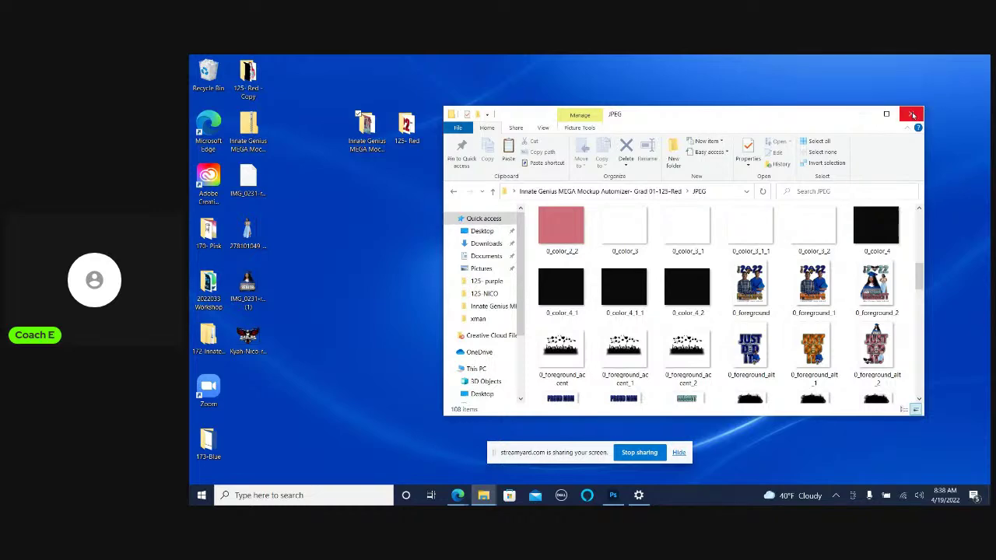
click(910, 114)
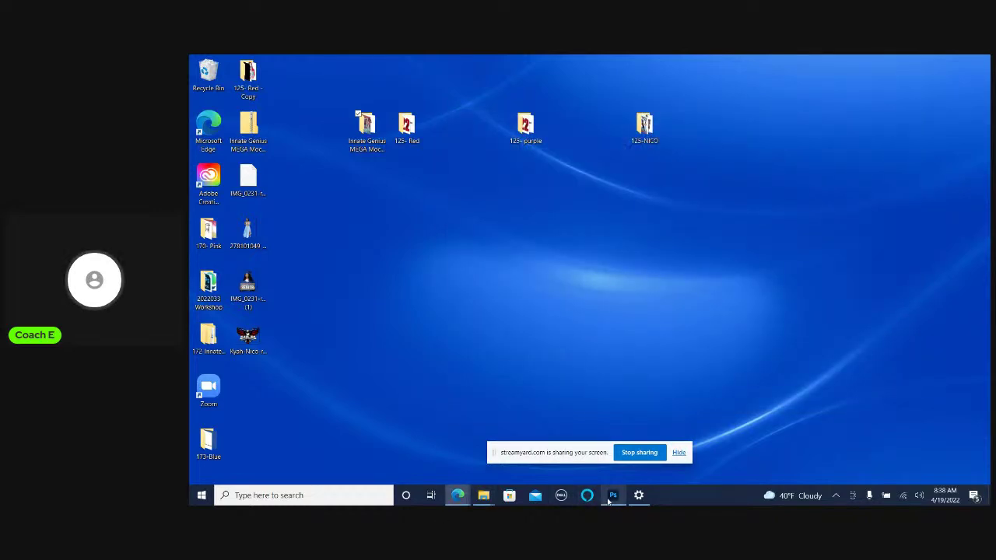
Open the back shirt artwork layer and update all modified linked content
click(613, 495)
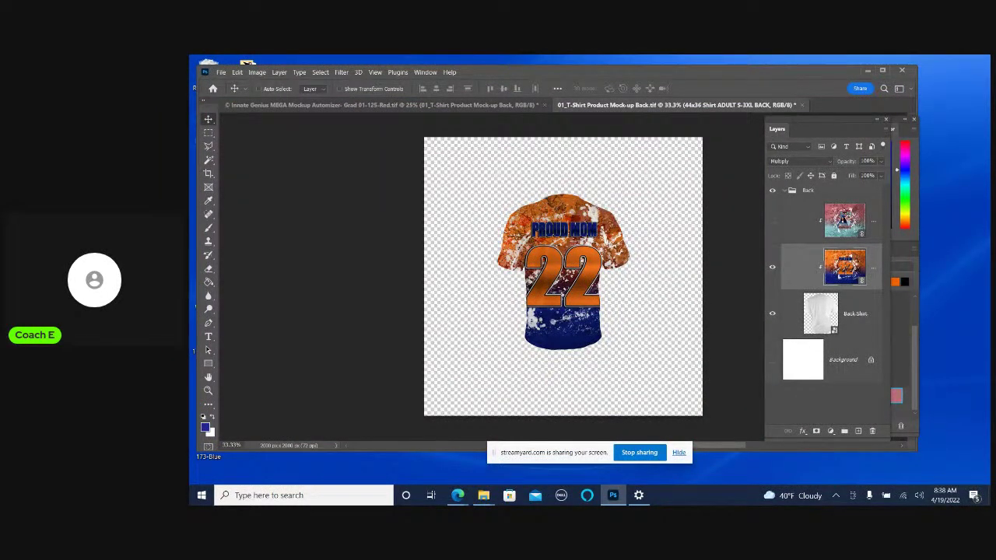
double_click(854, 265)
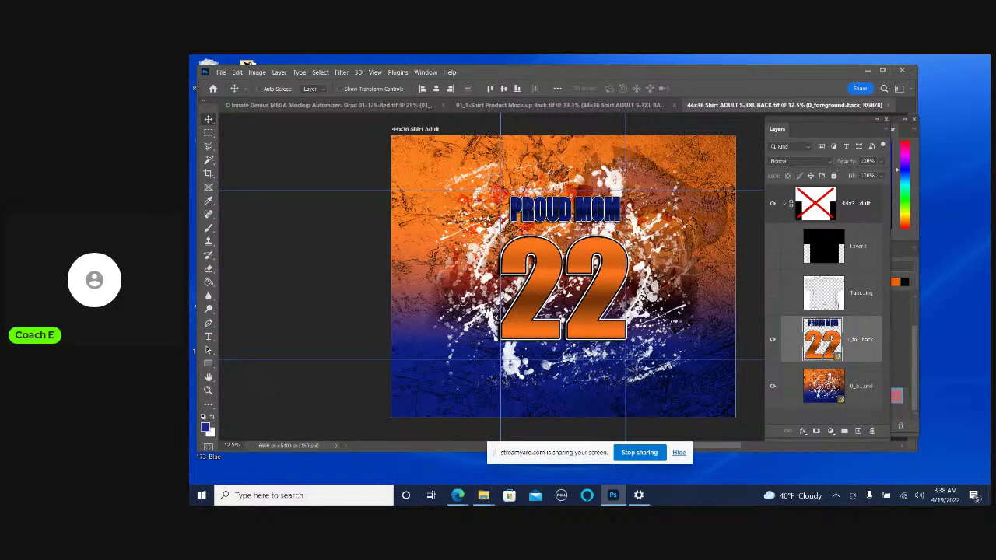
right_click(813, 343)
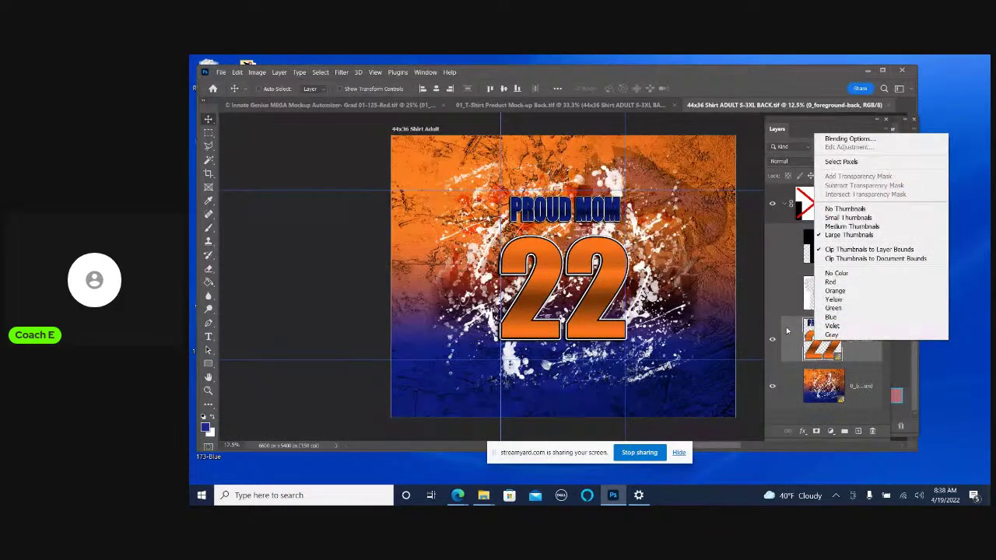
right_click(793, 331)
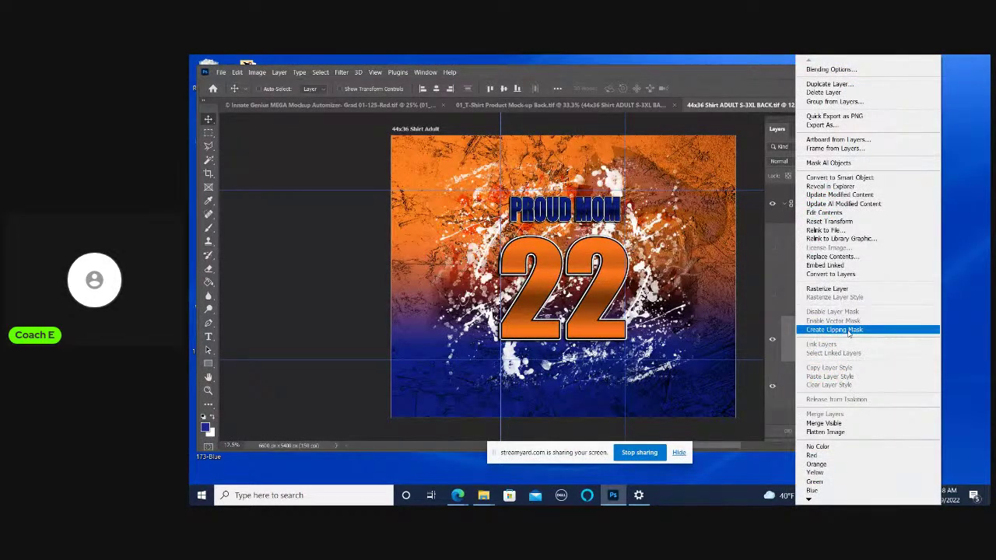
click(844, 204)
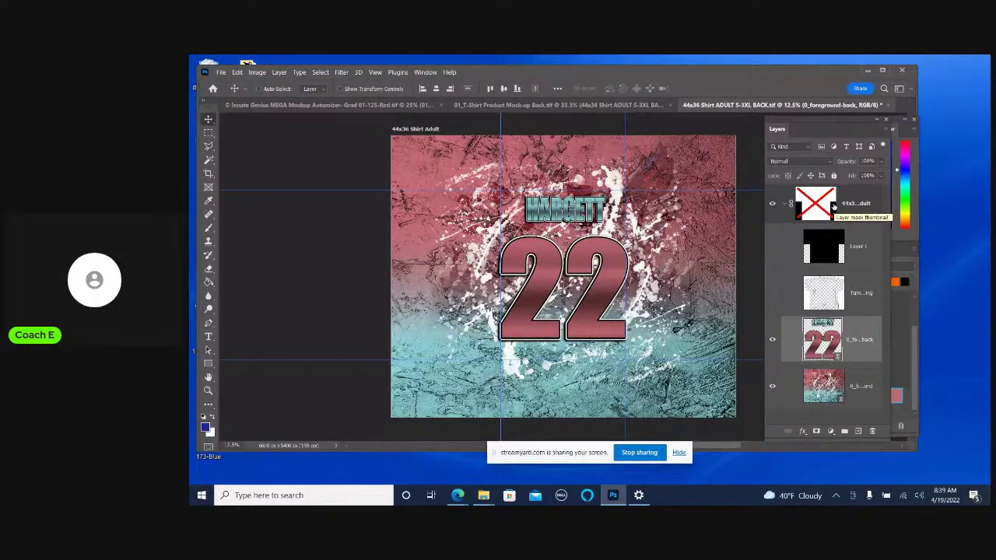
Save and close the back shirt artwork, then the T-shirt back mock-up
click(885, 108)
click(545, 226)
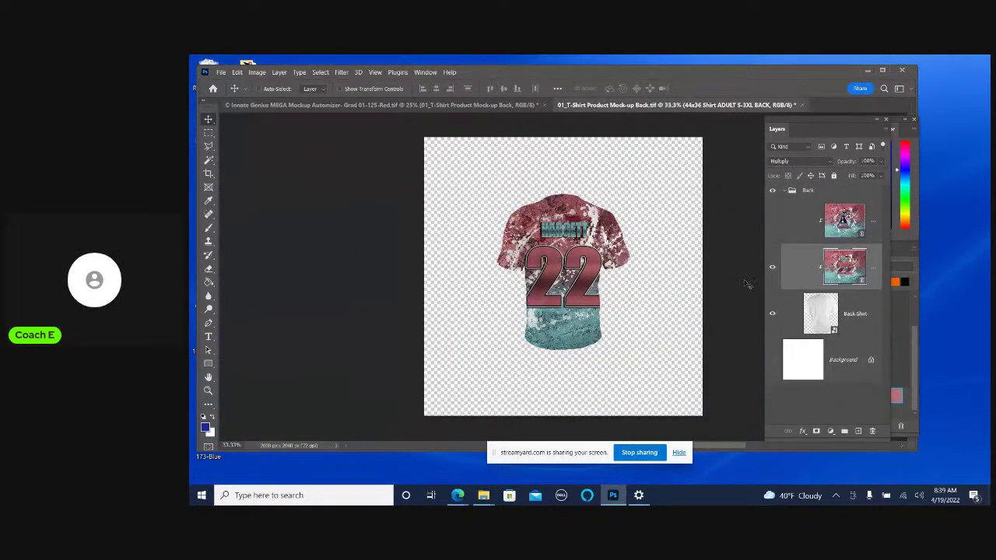
click(801, 104)
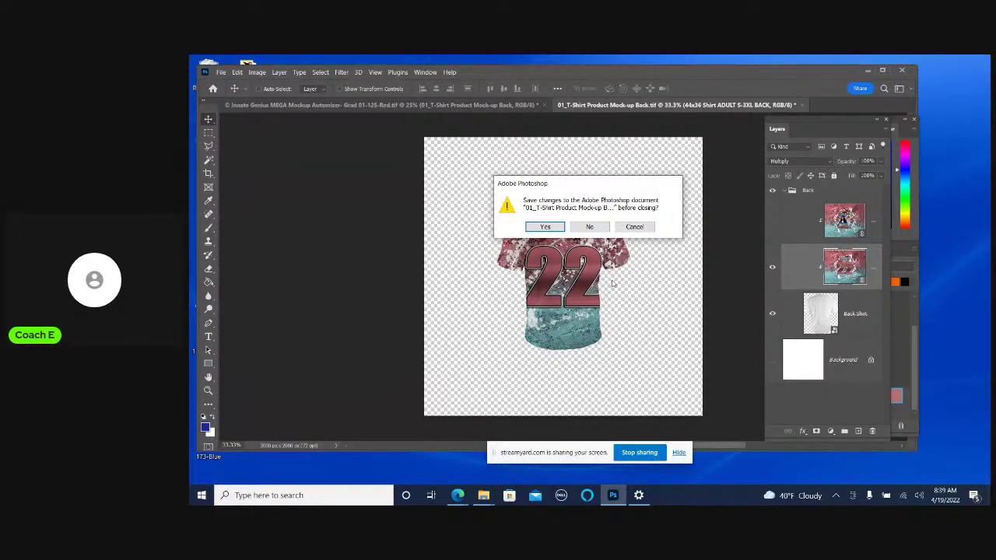
click(551, 227)
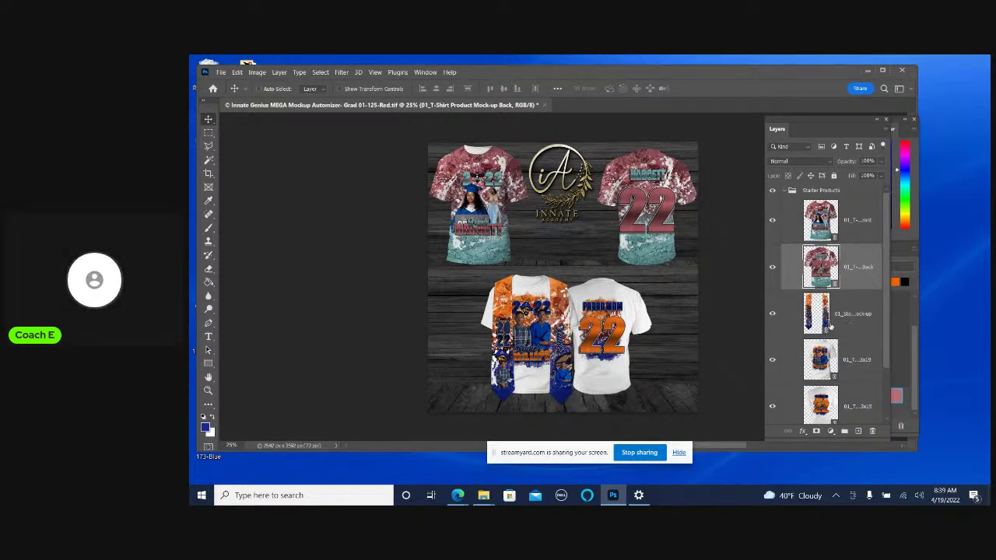
Open the stole mock-up smart object, then its 13x37 Stole artwork layer
click(828, 331)
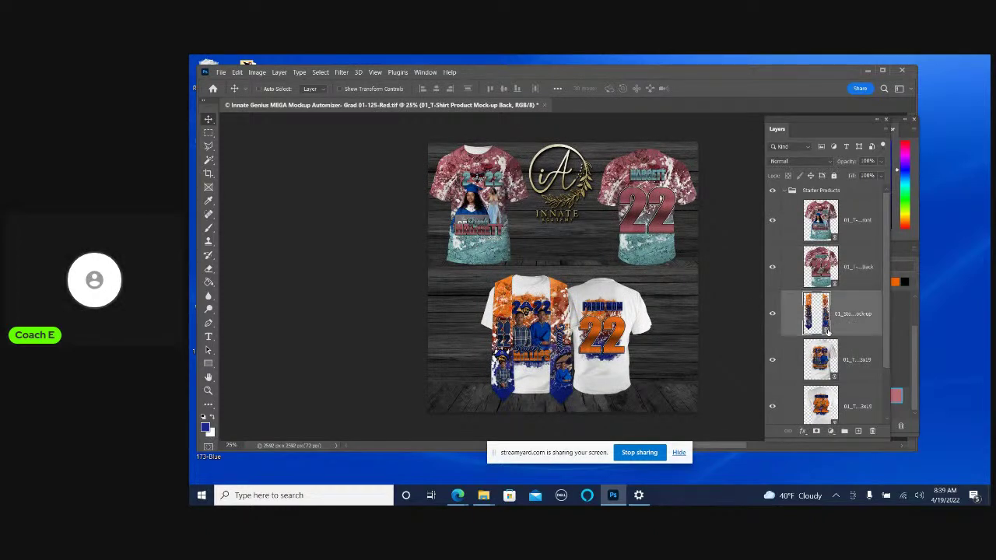
double_click(828, 329)
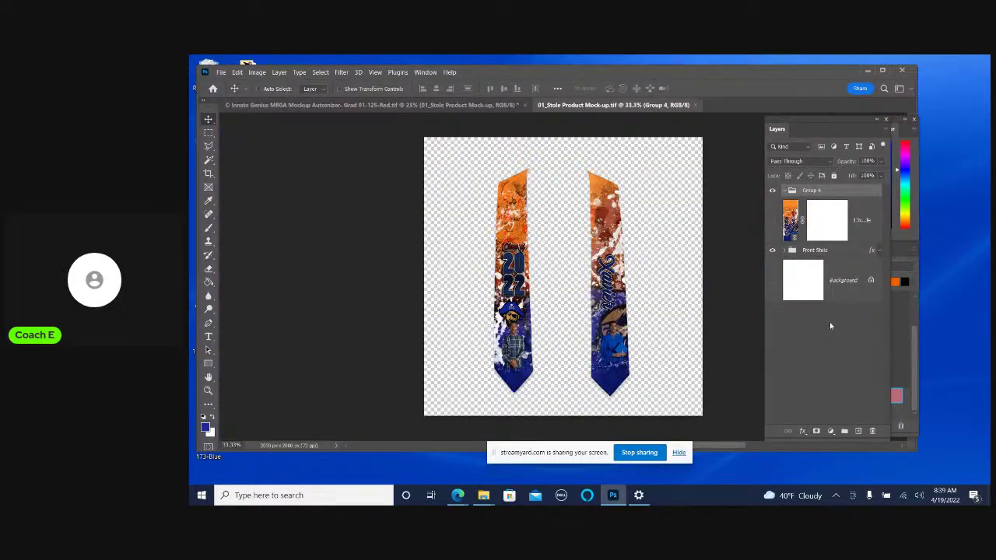
click(786, 251)
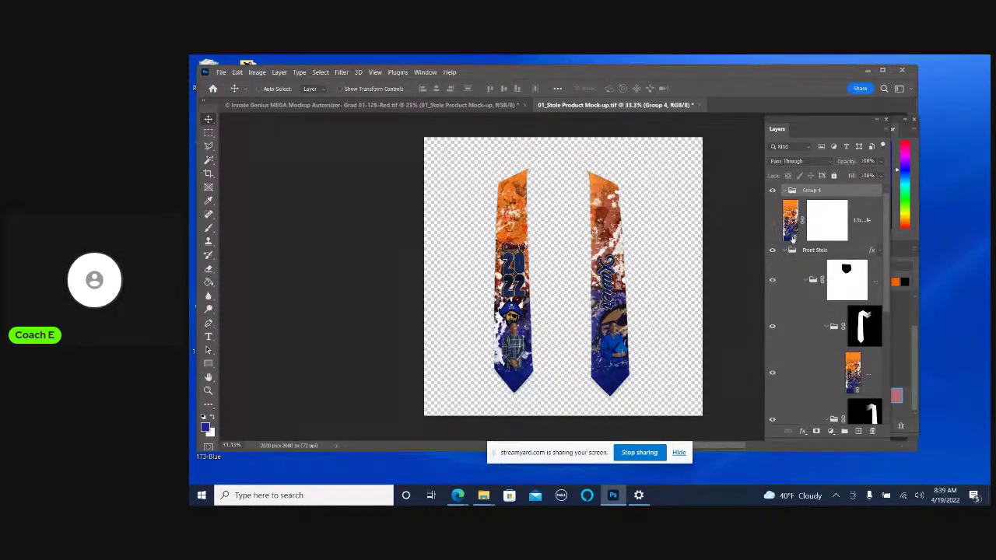
click(792, 237)
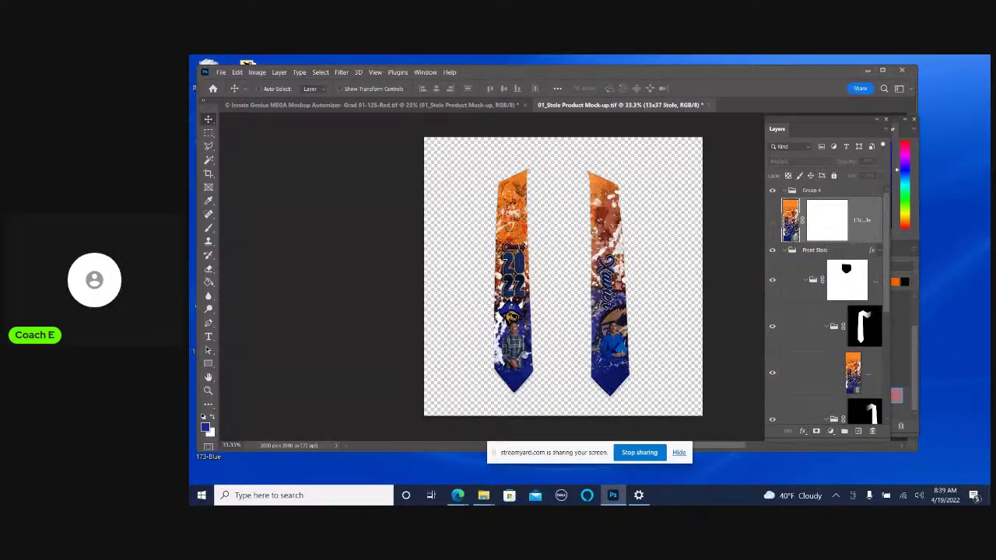
double_click(792, 234)
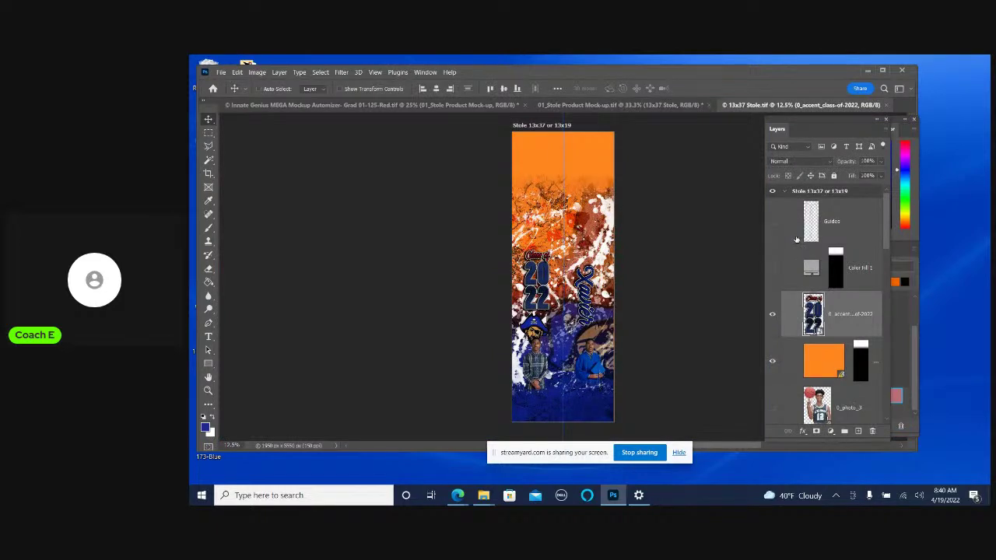
Scroll through the 13x37 Stole artwork's layers, then close that document
scroll(820, 261, down, 2)
scroll(823, 268, down, 2)
scroll(828, 284, down, 2)
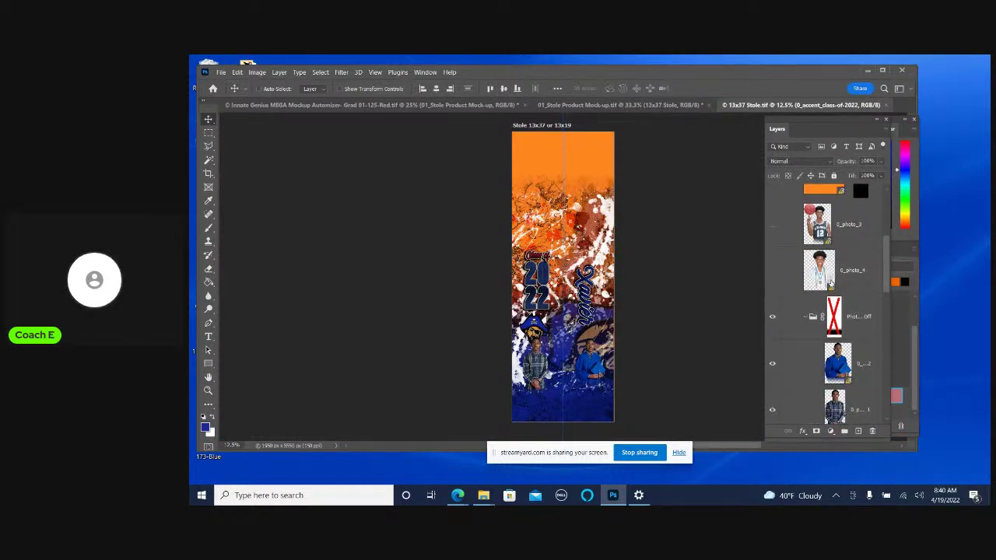
scroll(847, 325, down, 2)
scroll(848, 328, down, 2)
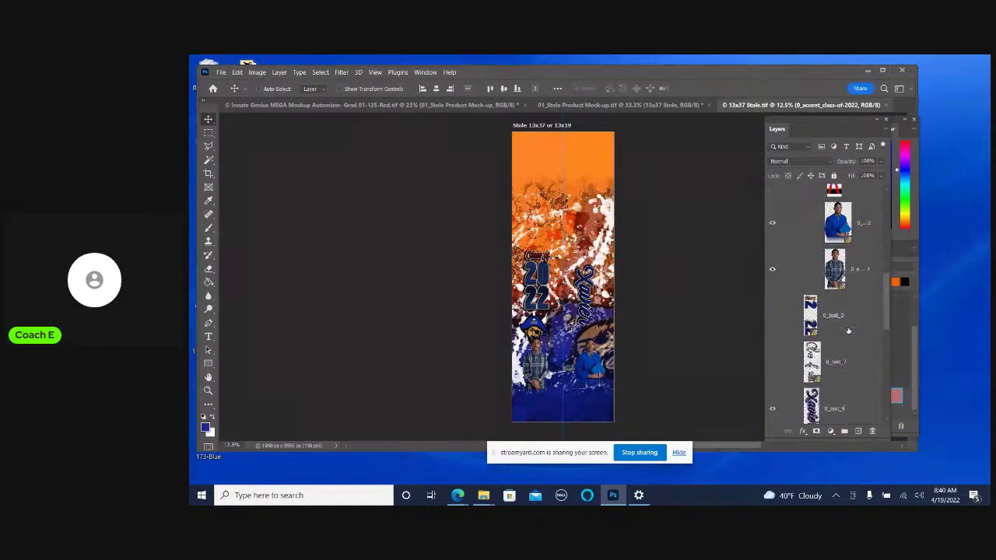
scroll(848, 330, down, 2)
scroll(848, 331, down, 1)
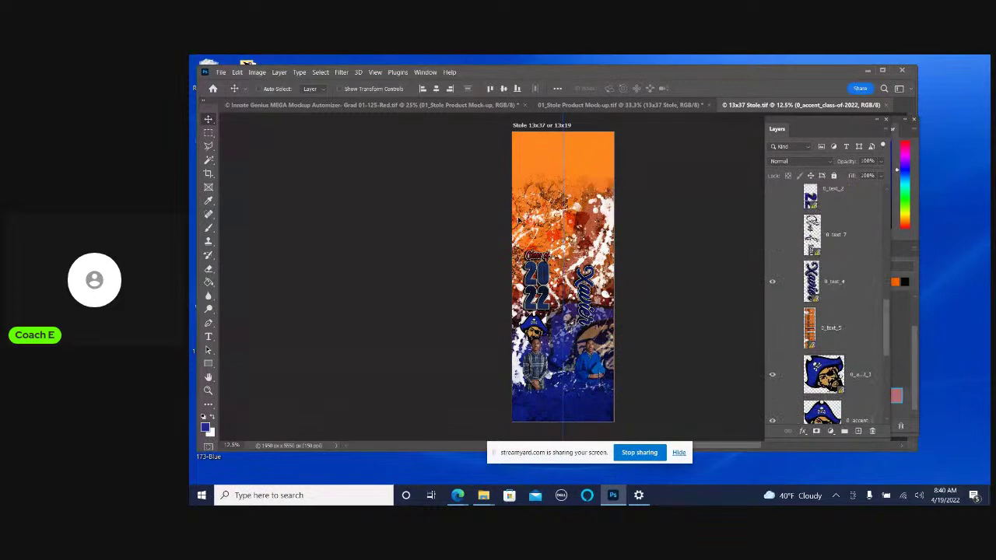
click(885, 104)
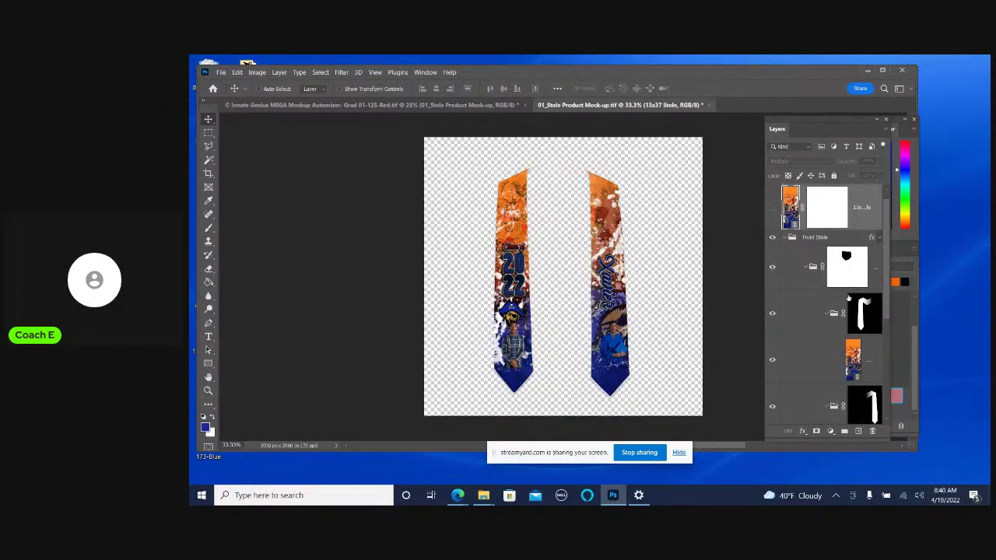
Collapse, select and re-expand the Front Stole group, dismissing its options menu
click(785, 237)
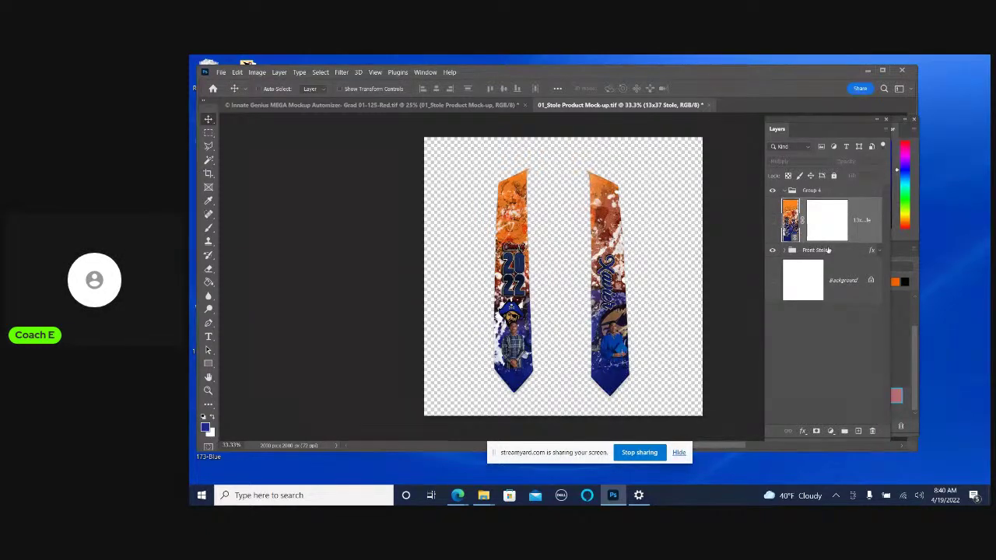
click(826, 252)
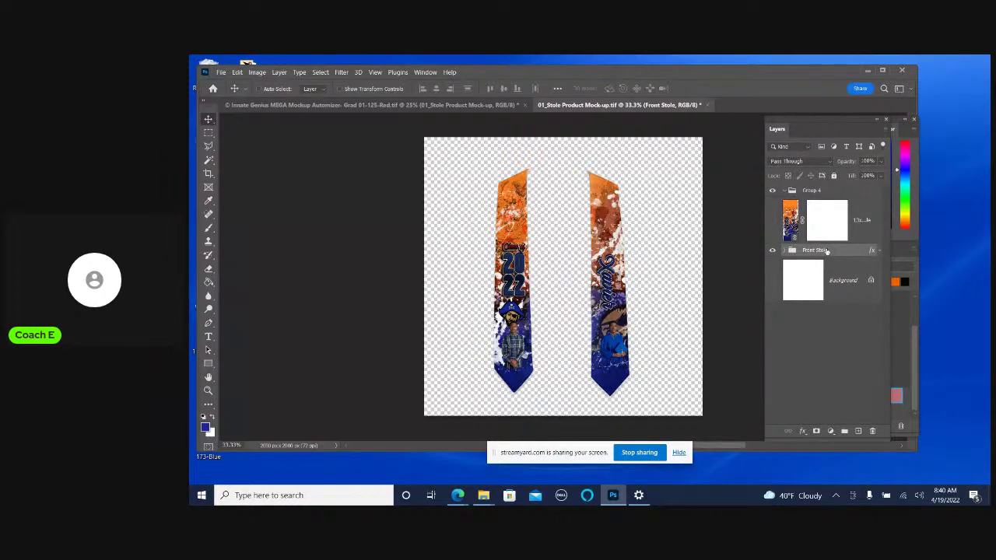
right_click(826, 251)
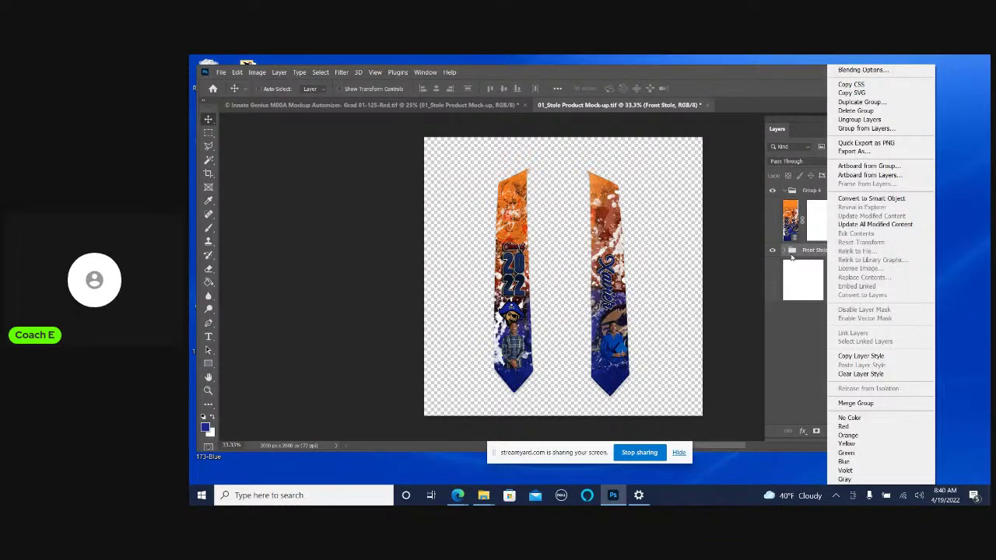
key(Escape)
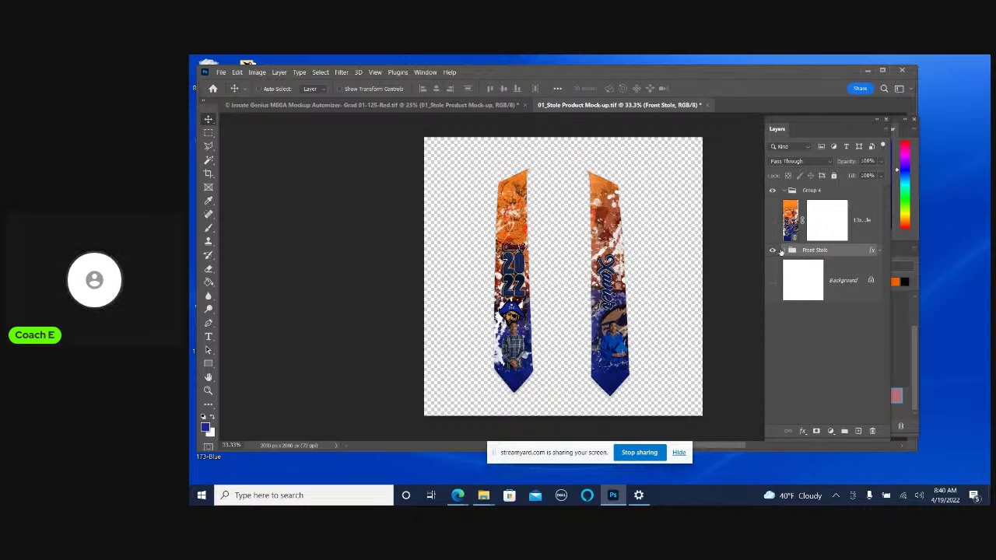
click(784, 250)
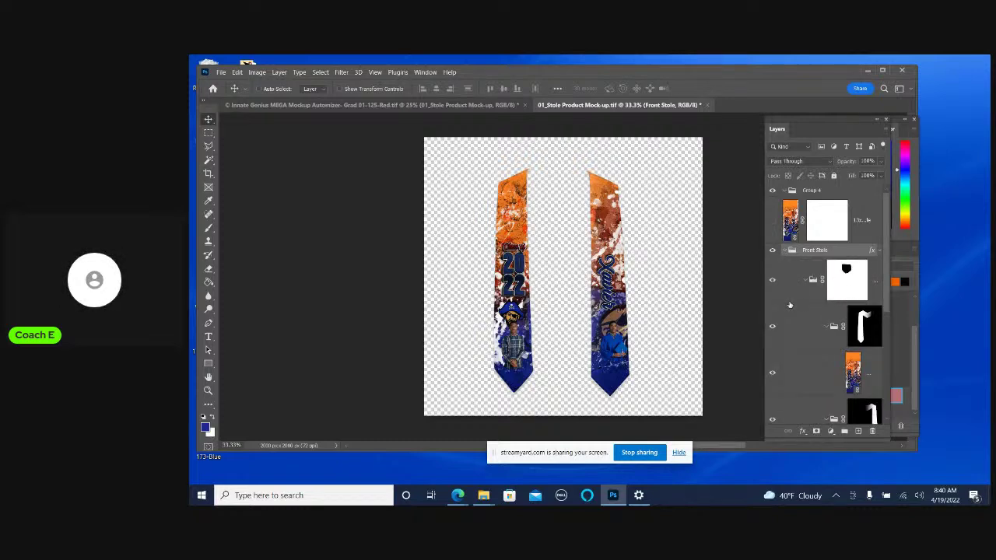
scroll(789, 305, down, 3)
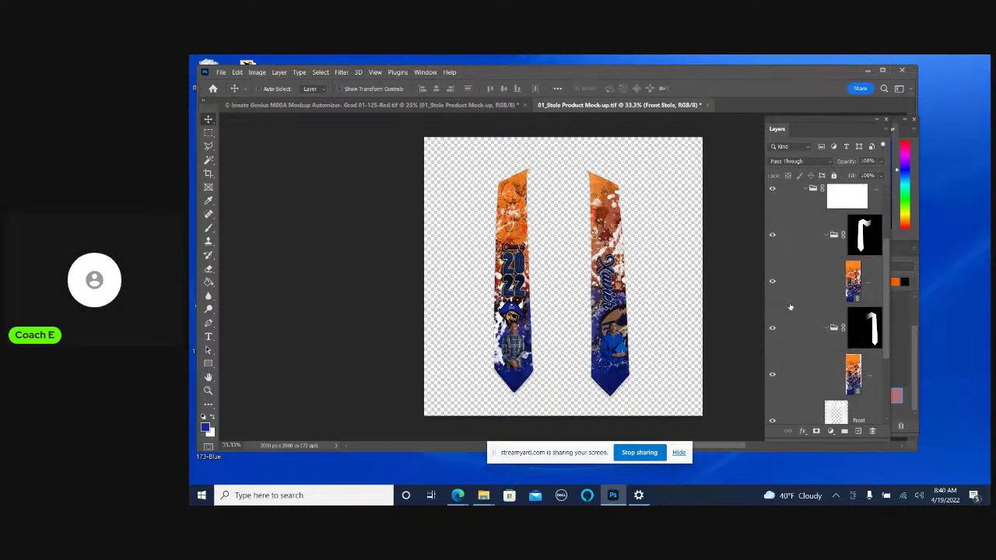
scroll(789, 307, up, 3)
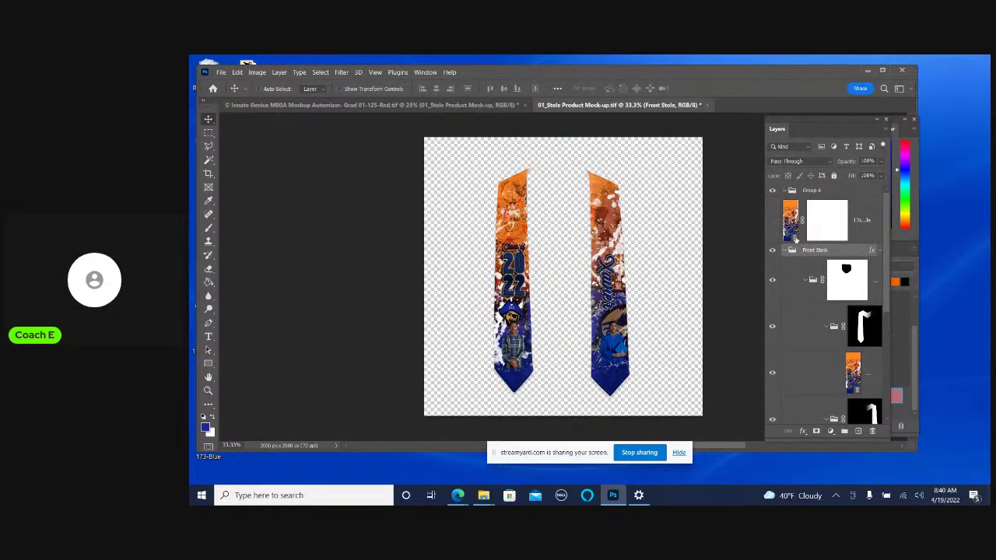
Reopen the 13x37 Stole artwork and bring up options for its 0_color_2 orange layer
click(794, 238)
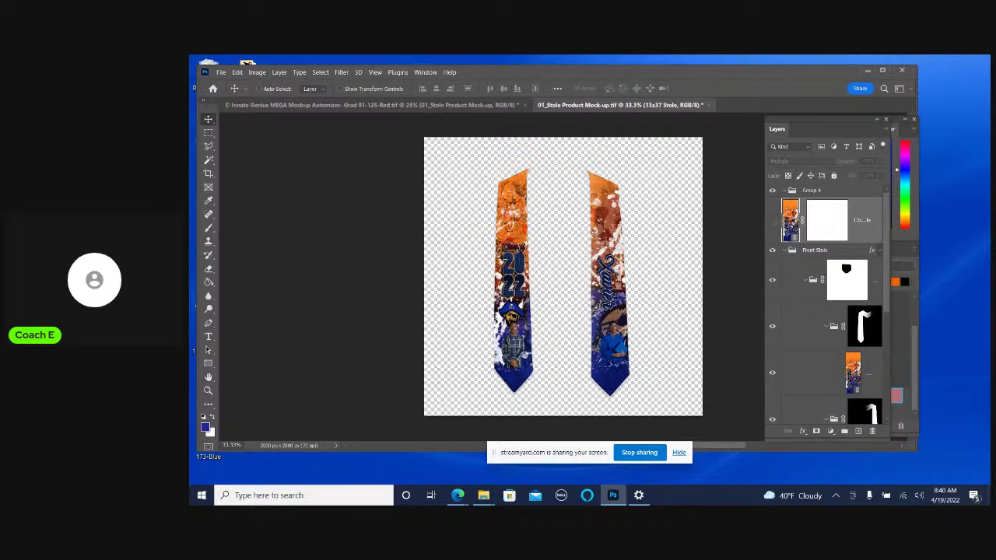
double_click(790, 222)
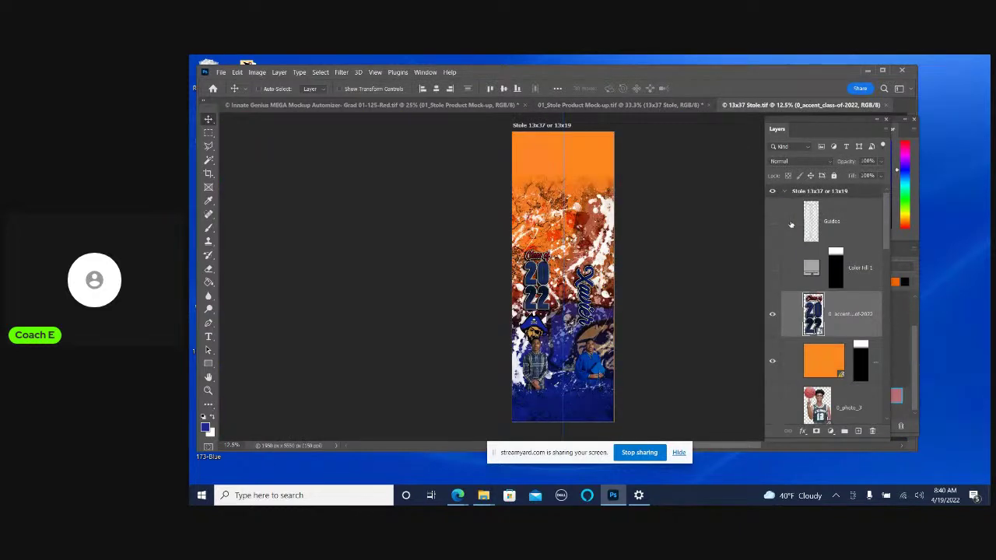
click(849, 222)
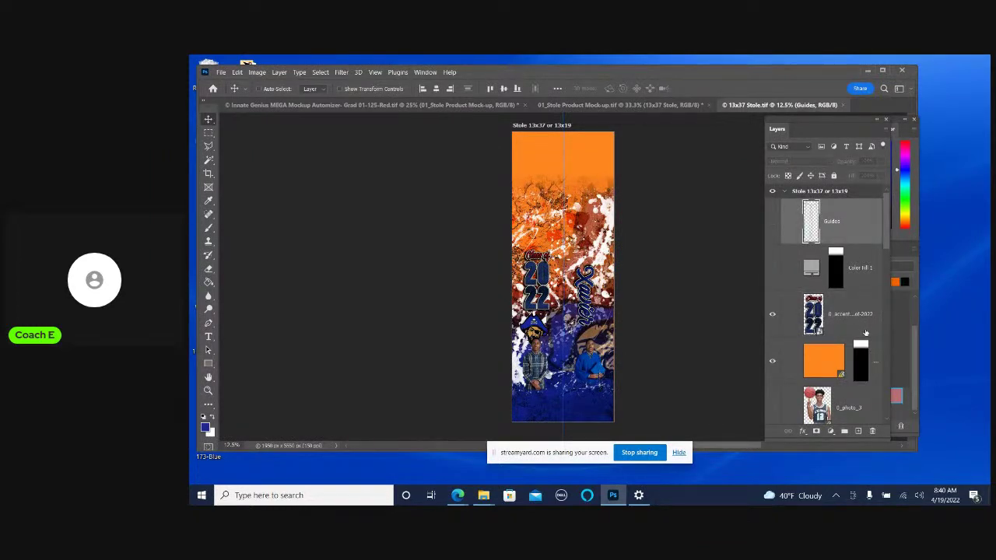
click(842, 362)
right_click(838, 359)
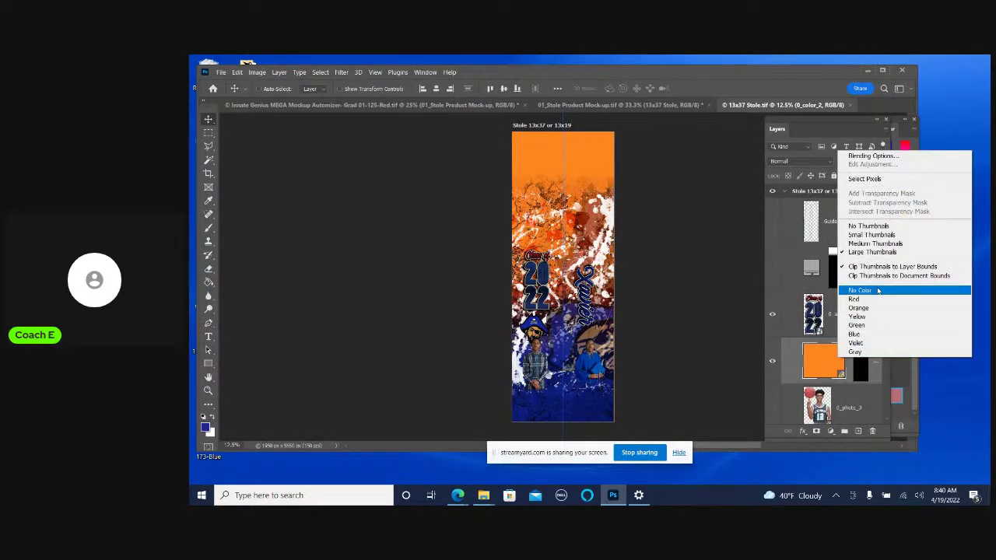
right_click(795, 354)
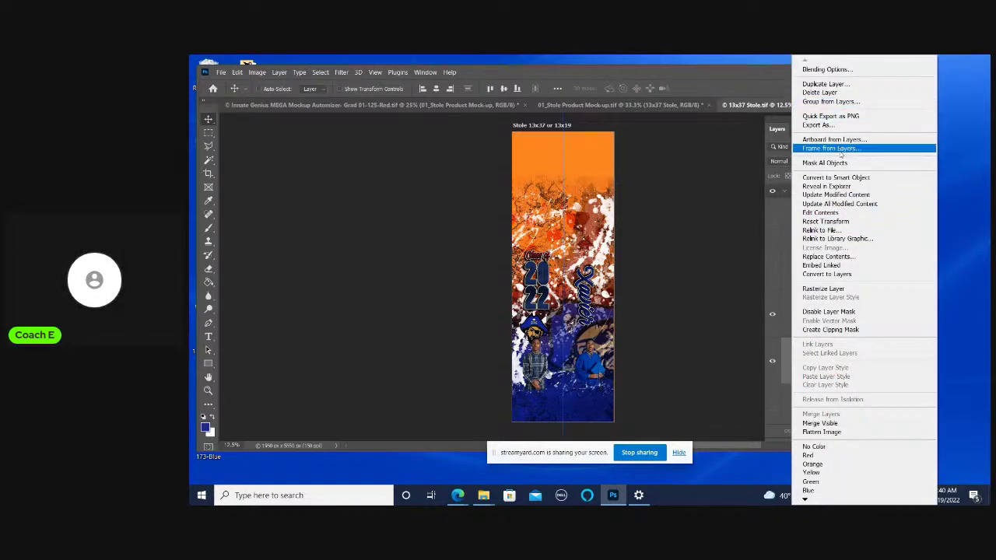
click(839, 205)
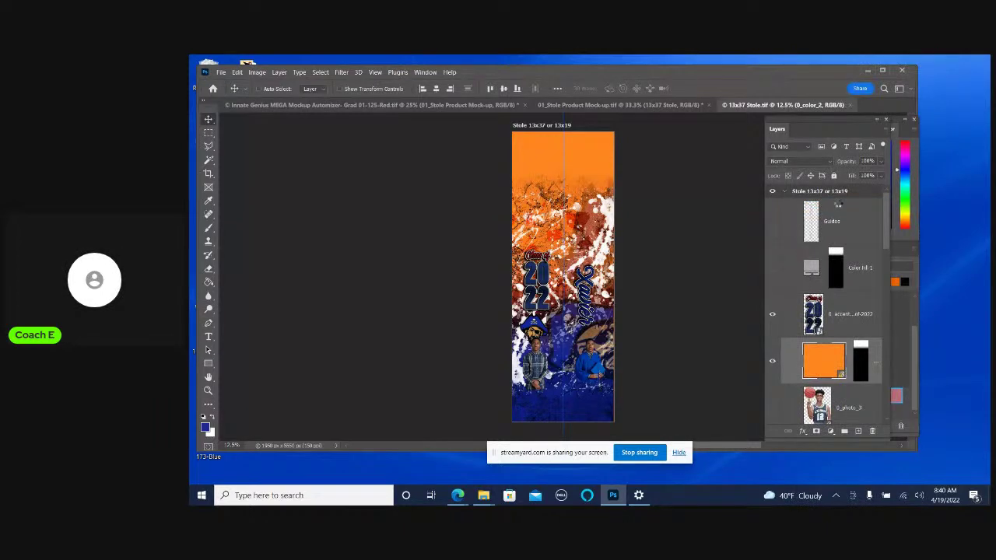
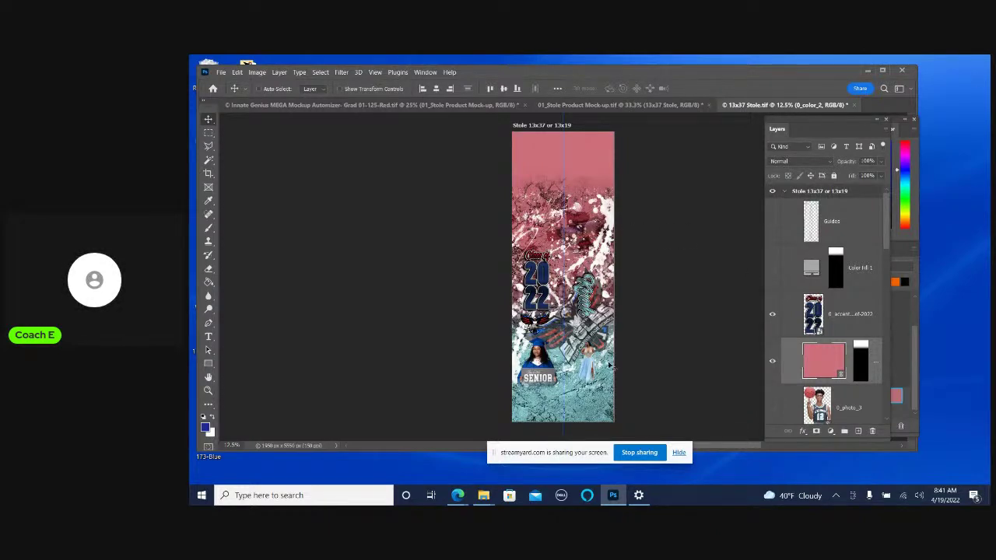
Select the 0_accent_1 layer and scale the winged accent graphic down, committing the transform
scroll(812, 368, down, 2)
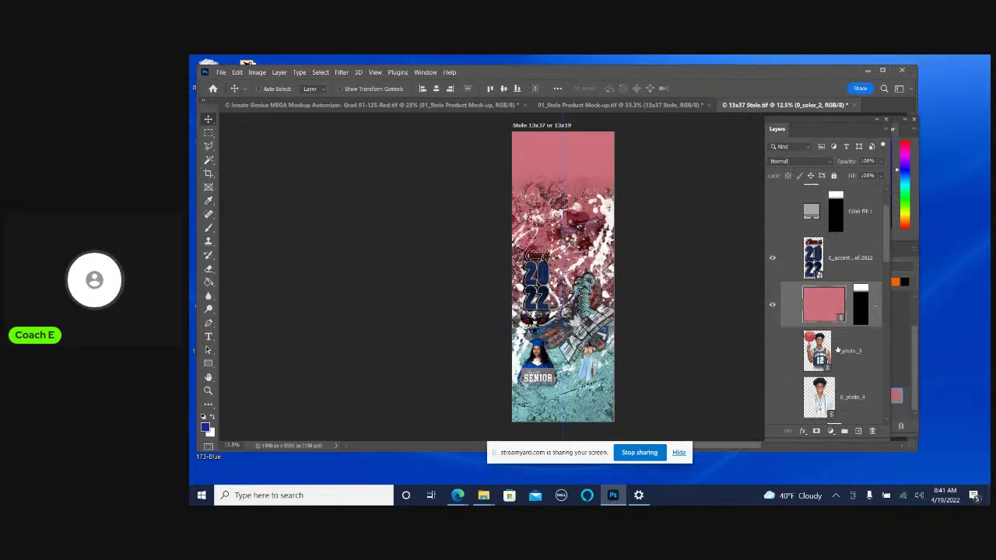
right_click(589, 343)
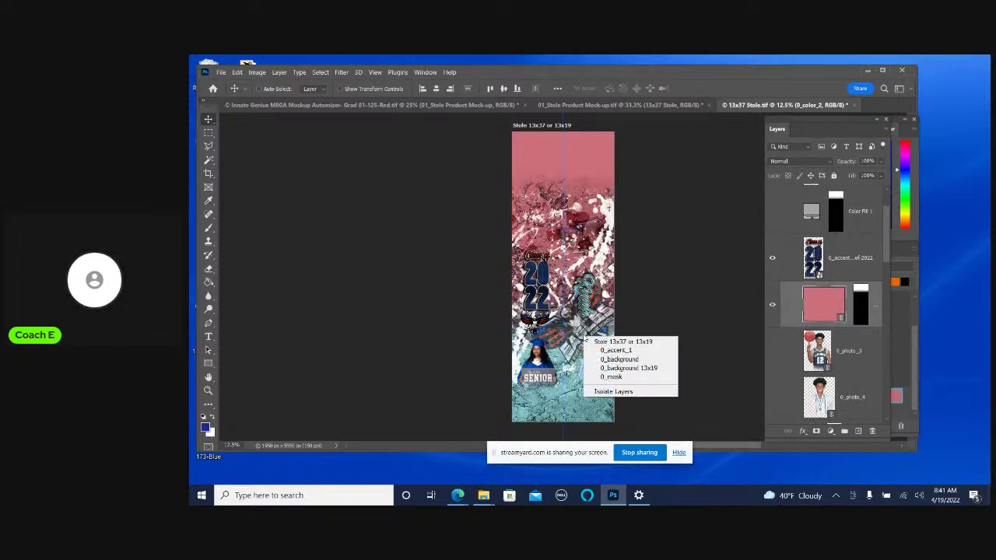
click(605, 350)
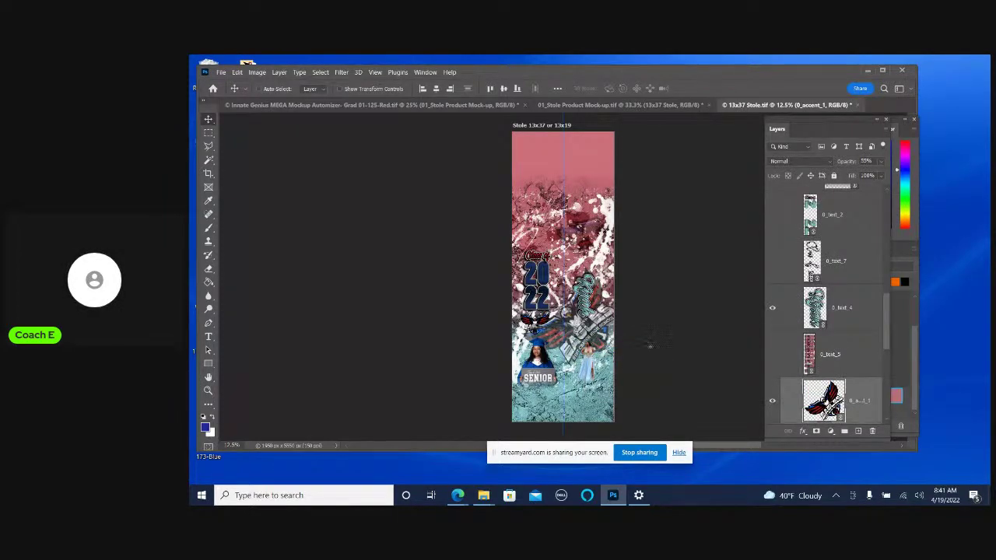
key(ctrl+t)
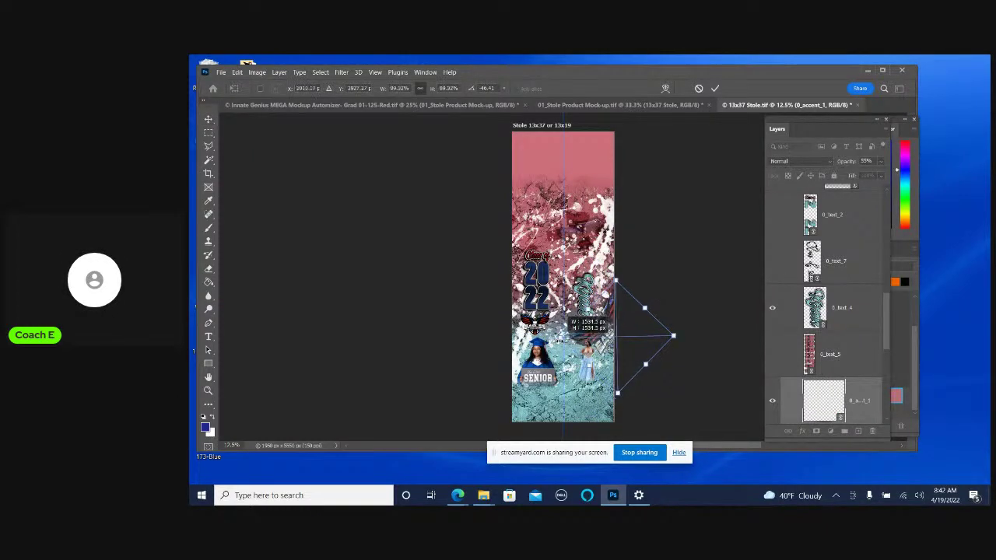
mouse_move(508, 339)
mouse_down()
mouse_move(619, 338)
mouse_move(625, 352)
mouse_move(617, 345)
mouse_up()
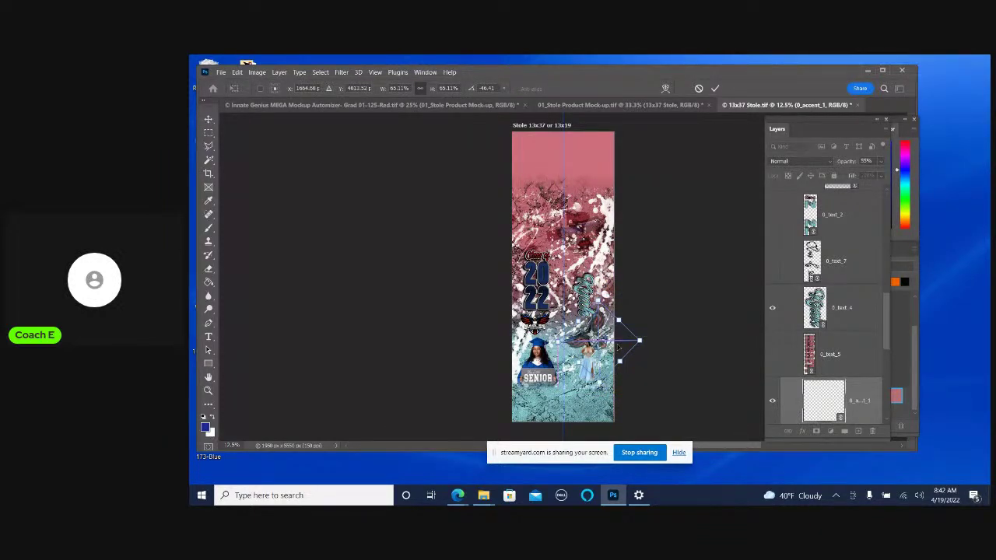
click(715, 88)
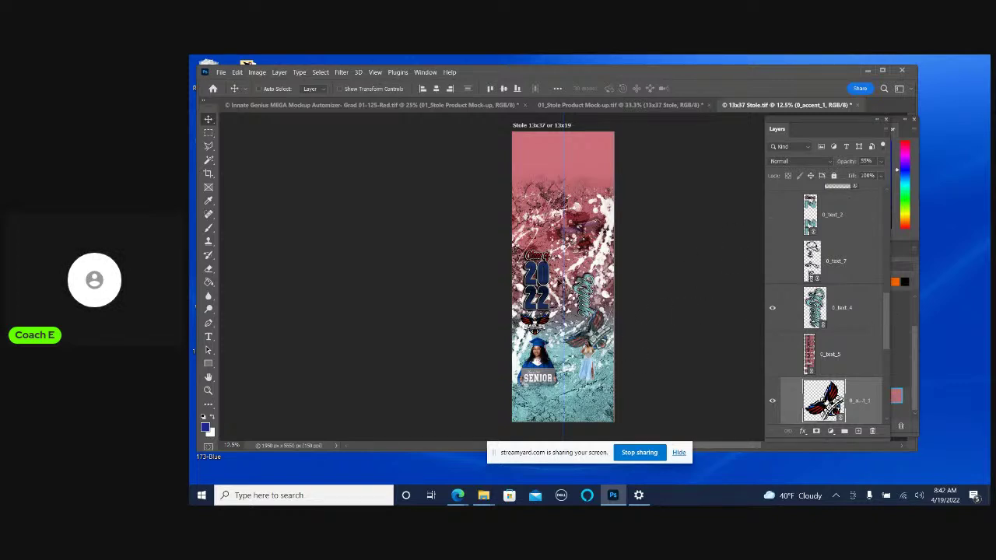
scroll(822, 300, up, 1)
scroll(822, 300, up, 1)
scroll(838, 304, up, 1)
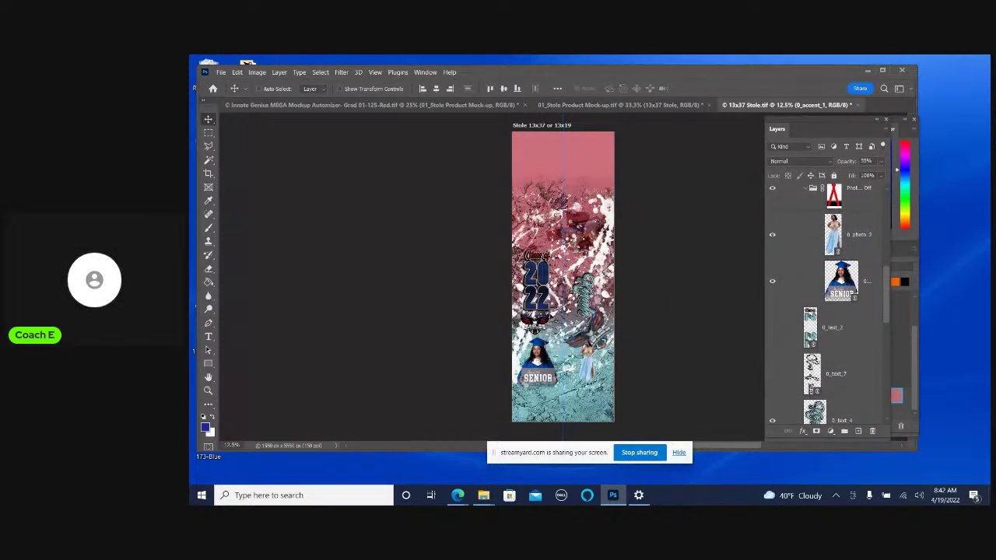
right_click(549, 278)
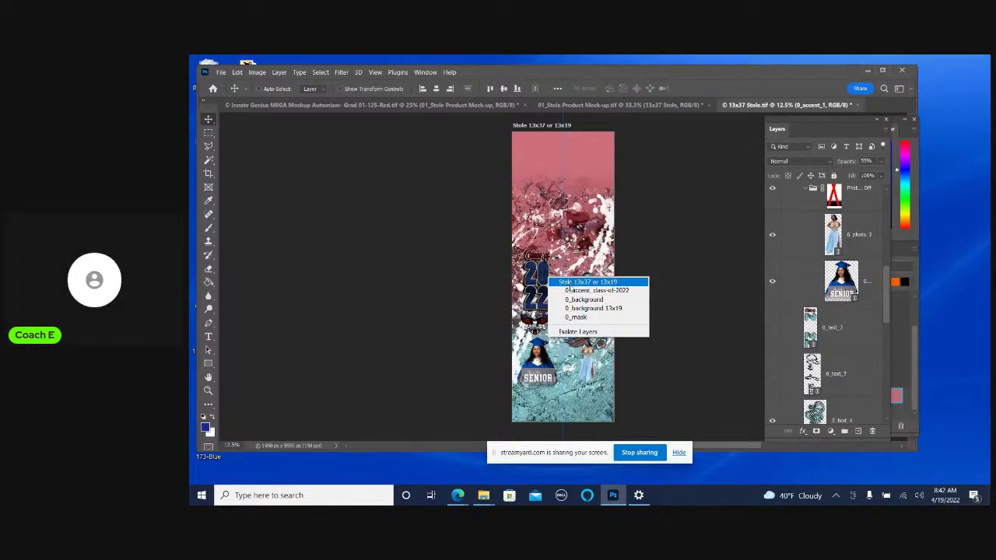
click(568, 291)
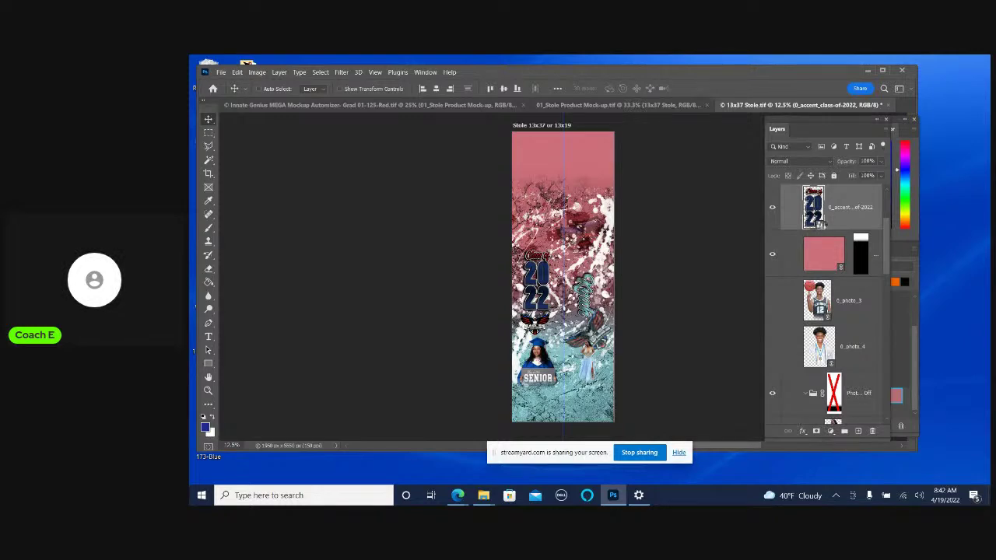
double_click(819, 223)
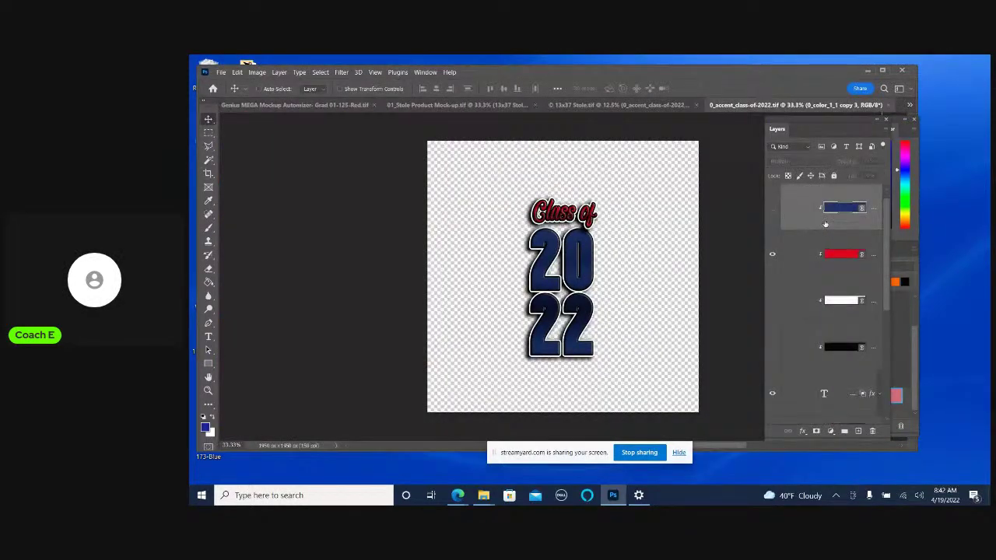
right_click(825, 222)
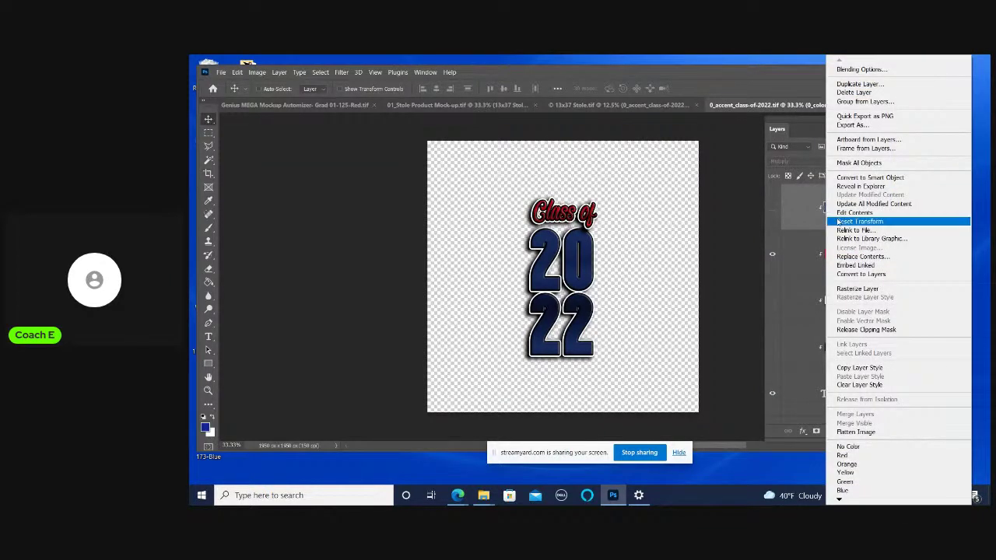
click(880, 206)
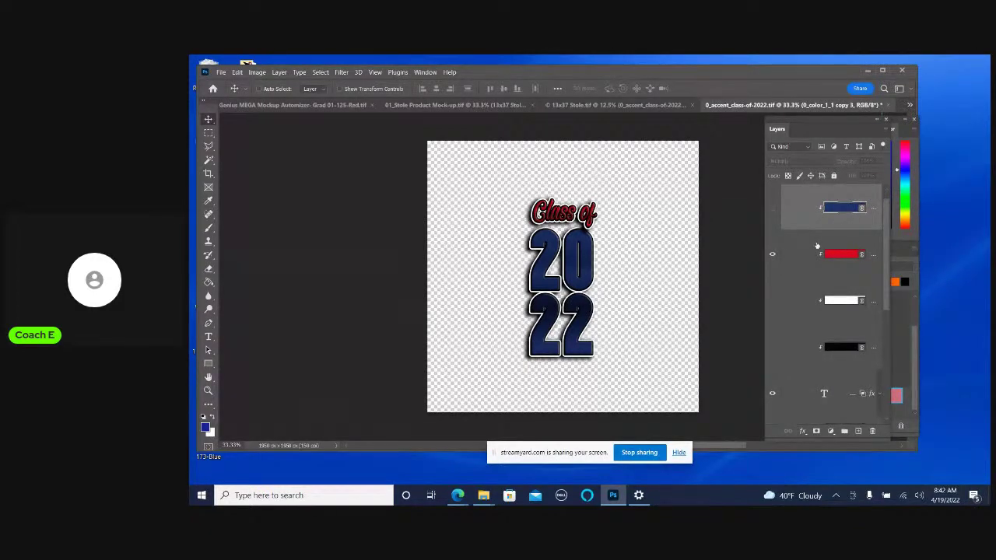
scroll(817, 246, down, 2)
scroll(813, 255, up, 3)
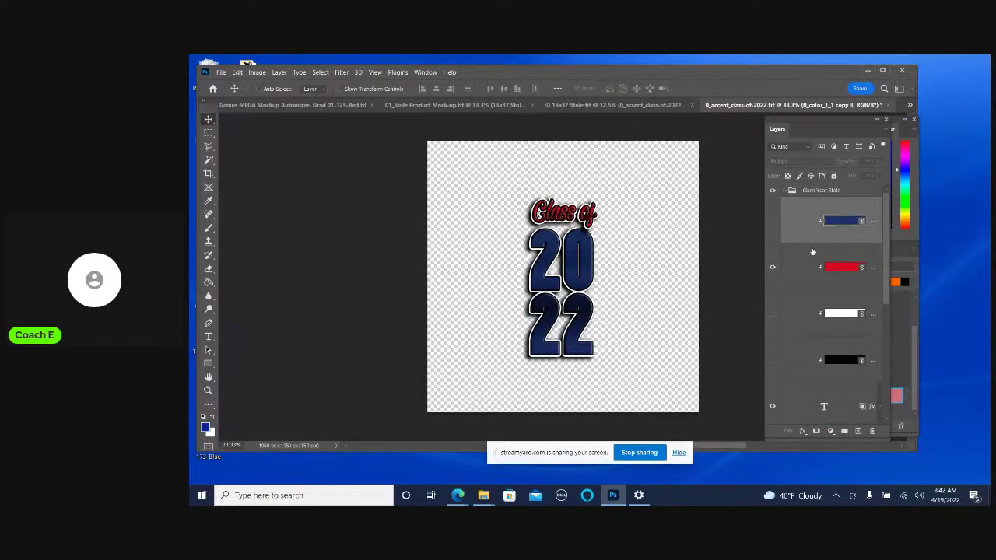
click(786, 193)
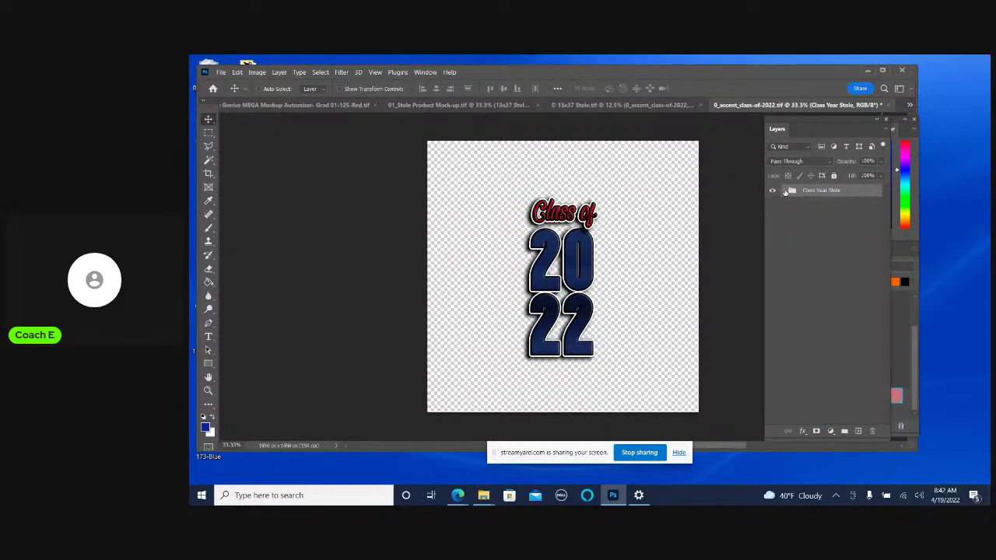
right_click(804, 193)
click(821, 224)
click(783, 192)
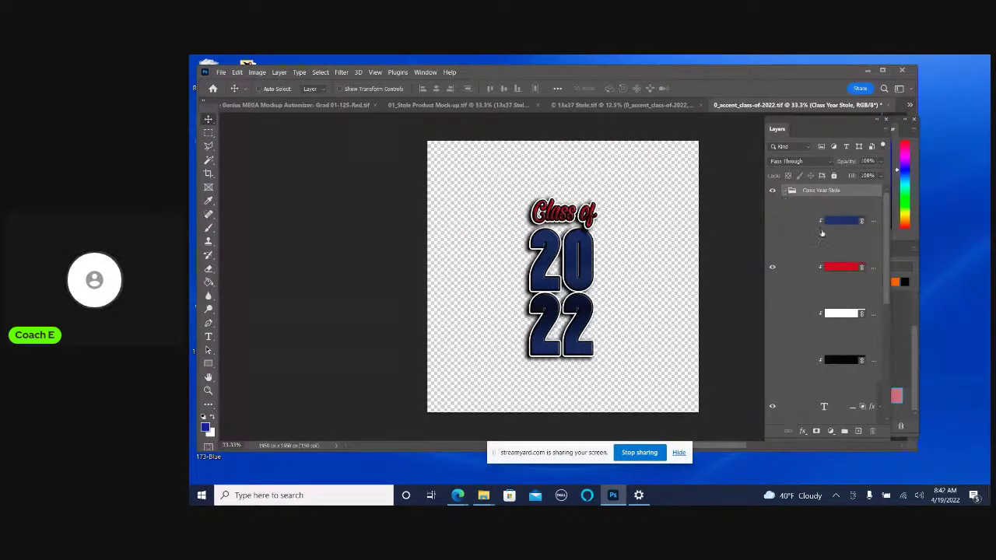
click(887, 105)
Close the accent graphic without saving, then move the Photoshop window lower on the desktop
click(589, 226)
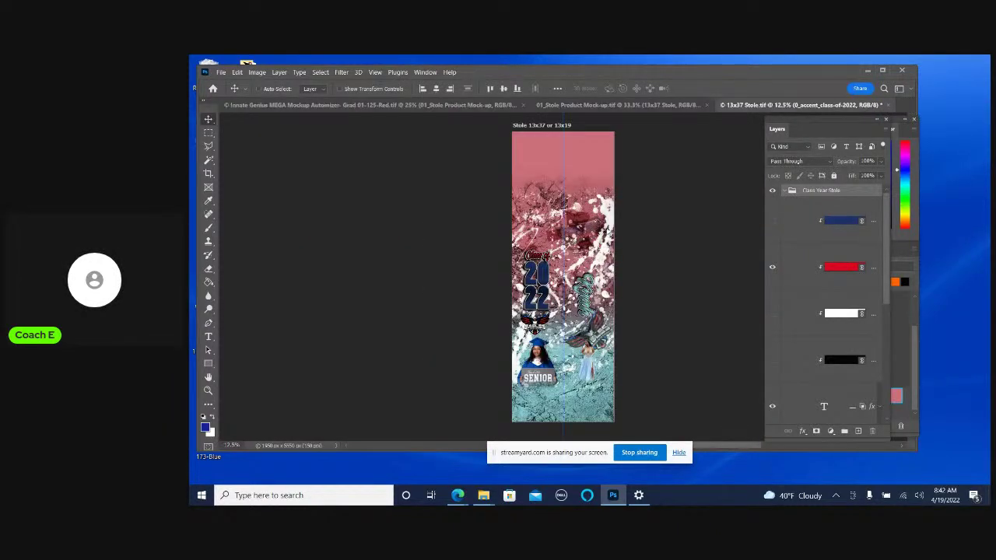
scroll(824, 330, down, 1)
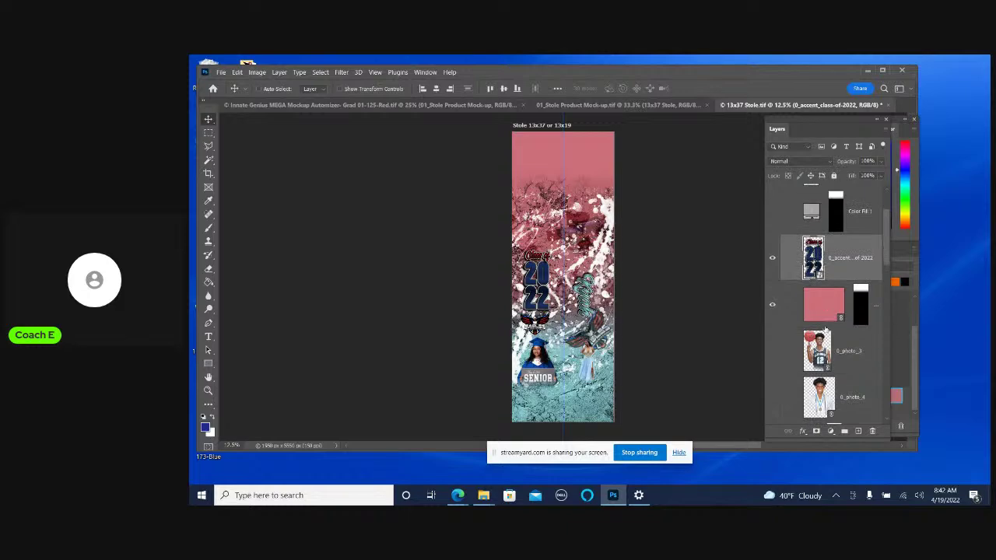
scroll(823, 323, down, 1)
scroll(821, 315, down, 1)
scroll(819, 308, down, 1)
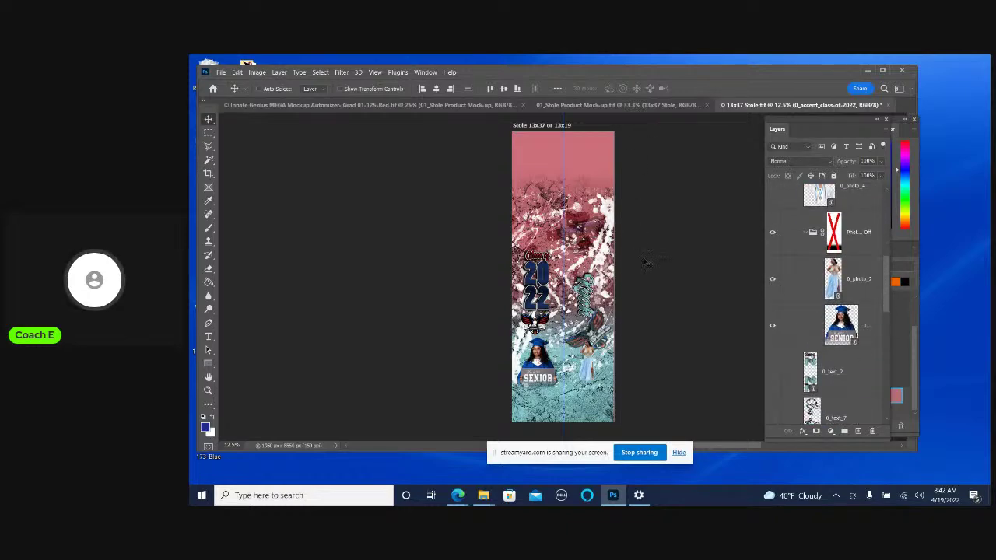
mouse_move(719, 71)
mouse_down()
mouse_move(715, 175)
mouse_move(732, 63)
mouse_up()
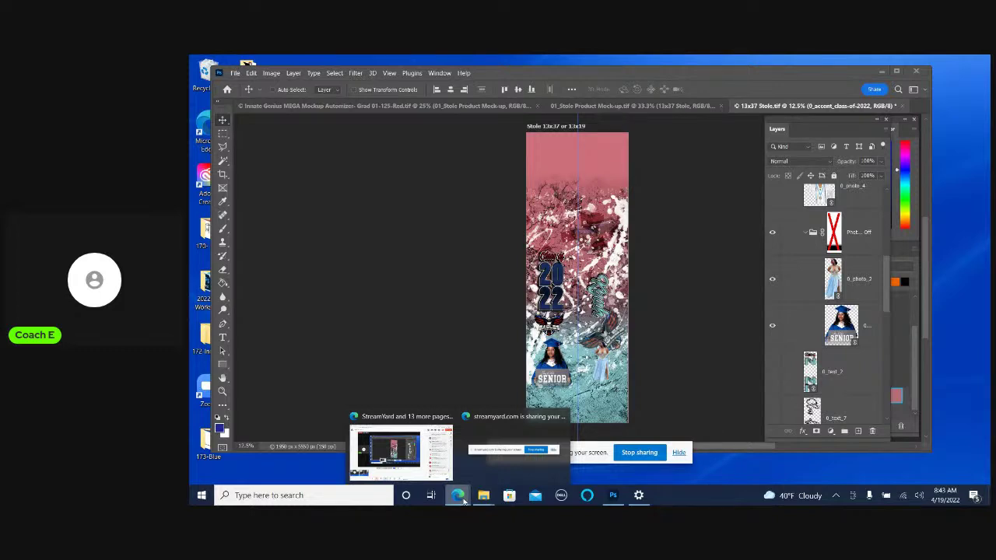
mouse_move(484, 496)
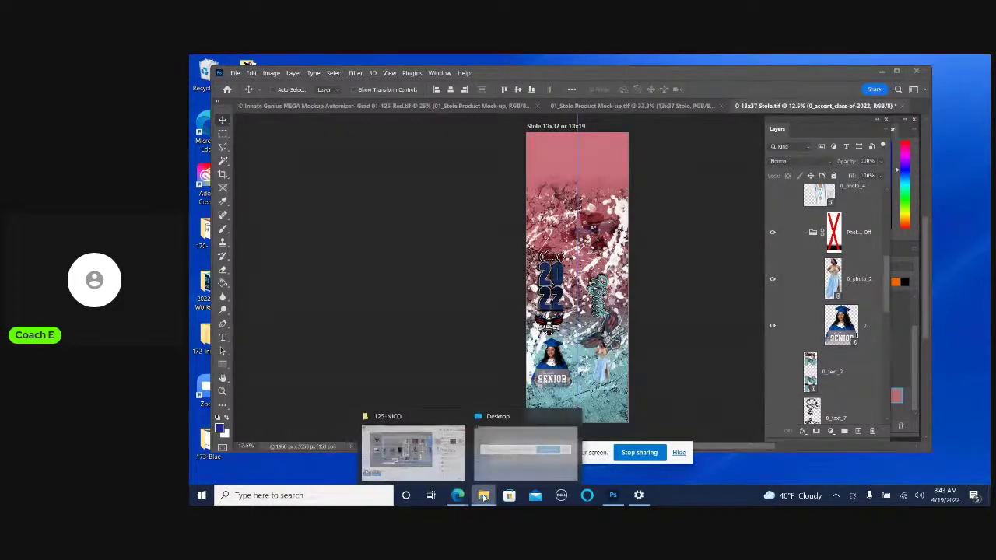
Drag 0_accent_class-of-2022 from a resized 125-NICO folder window onto the stole canvas
click(460, 418)
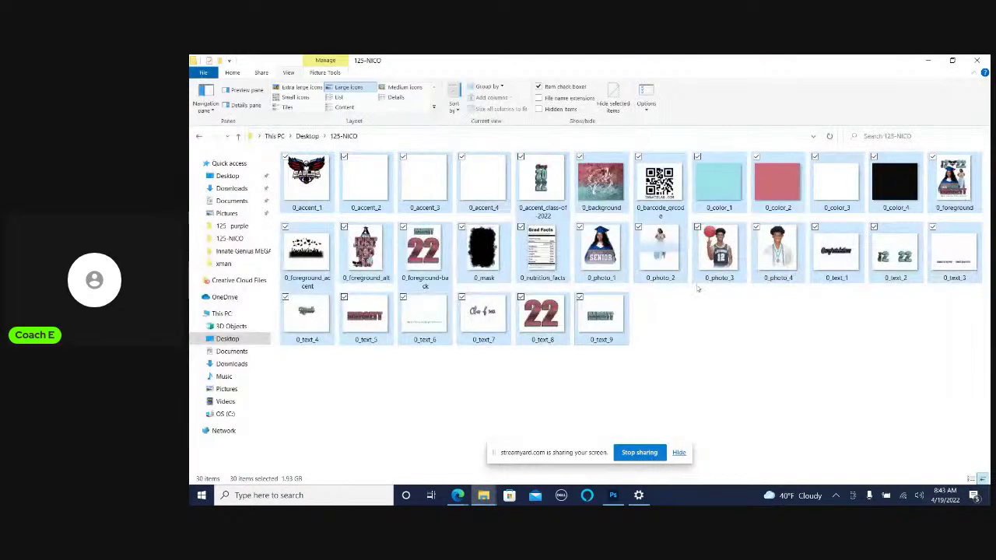
click(542, 184)
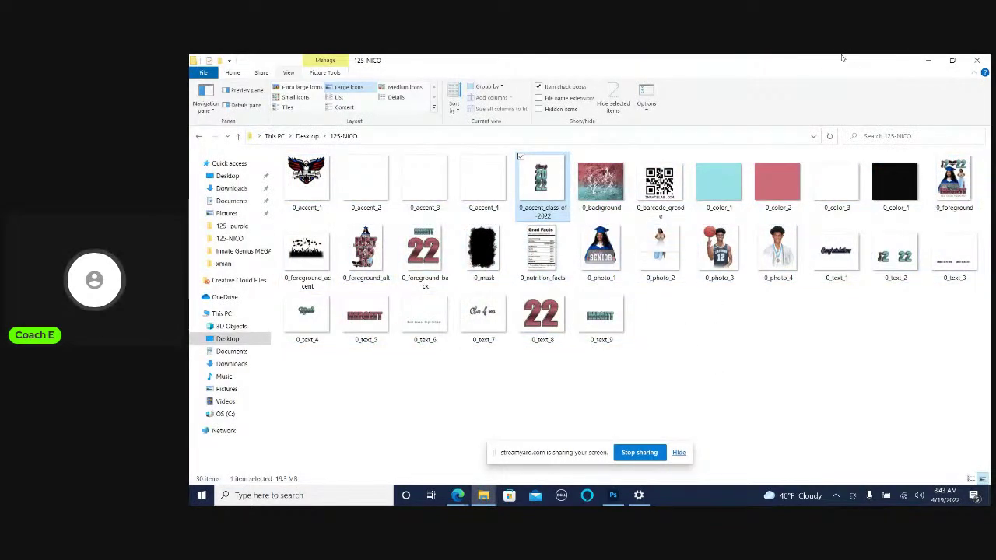
mouse_move(820, 67)
mouse_down()
mouse_move(818, 113)
mouse_move(952, 118)
mouse_up()
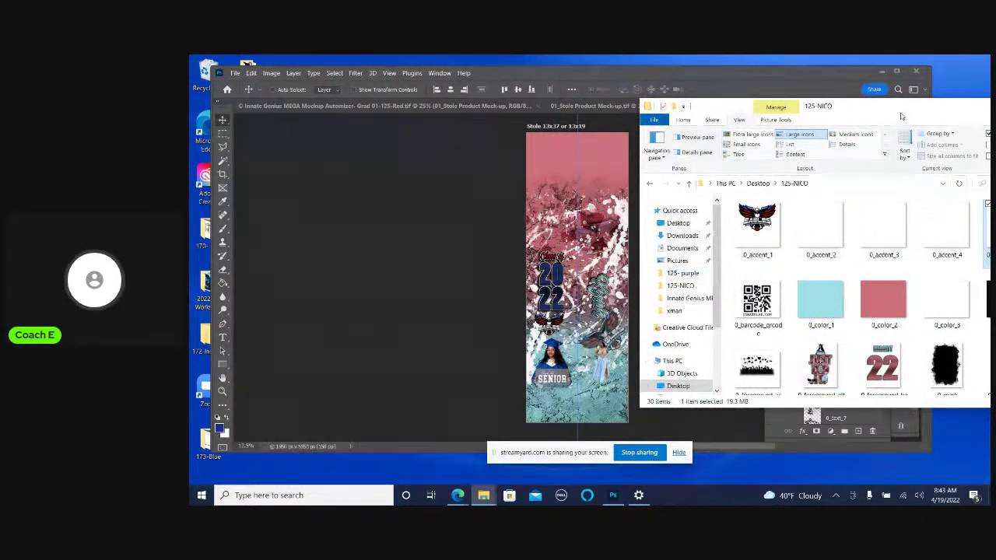
drag(825, 106, 760, 117)
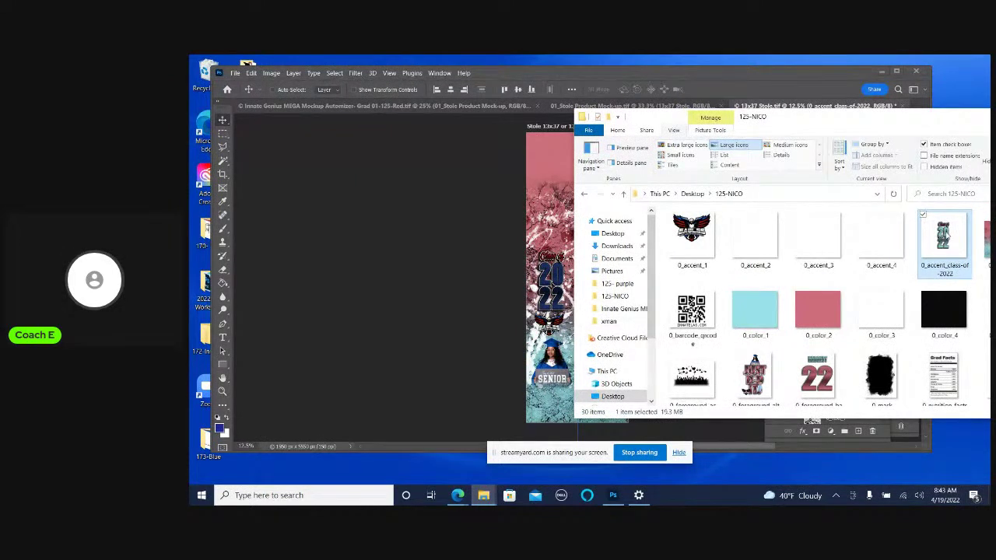
drag(943, 235, 565, 288)
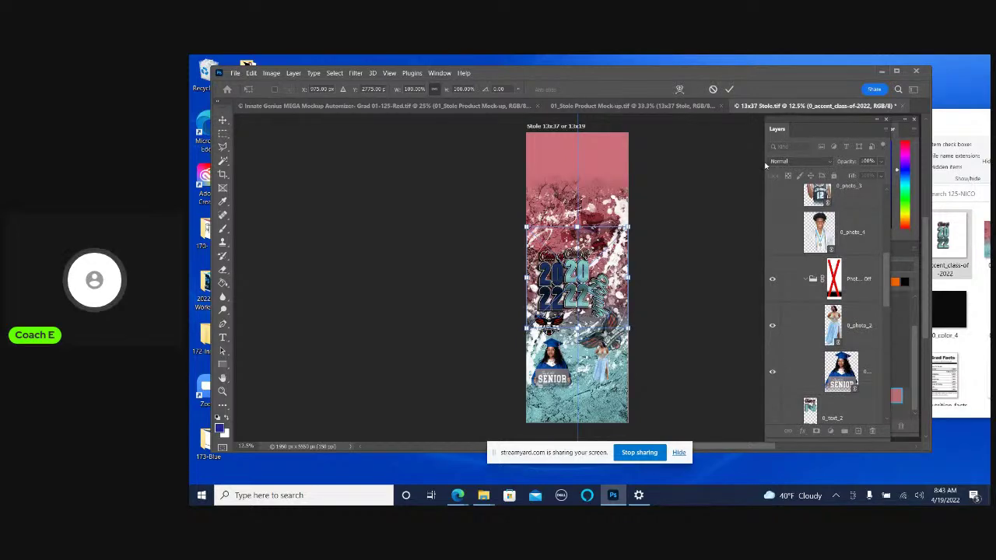
Zoom in and align the teal Class of 2022 copy over the dark lettering using arrow-key nudges
key(ctrl+plus)
key(ctrl+plus)
key(ctrl+plus)
key(ctrl+plus)
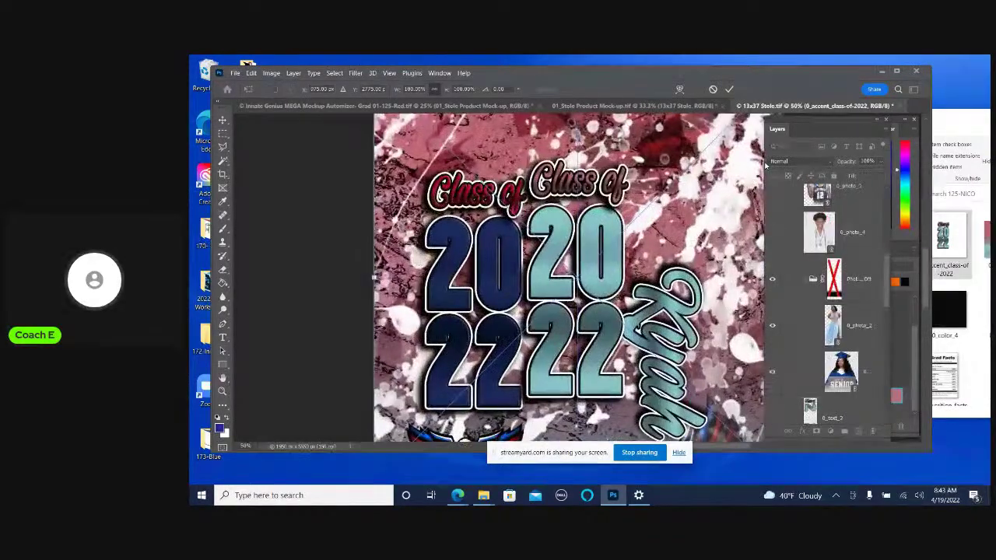
key(ctrl+plus)
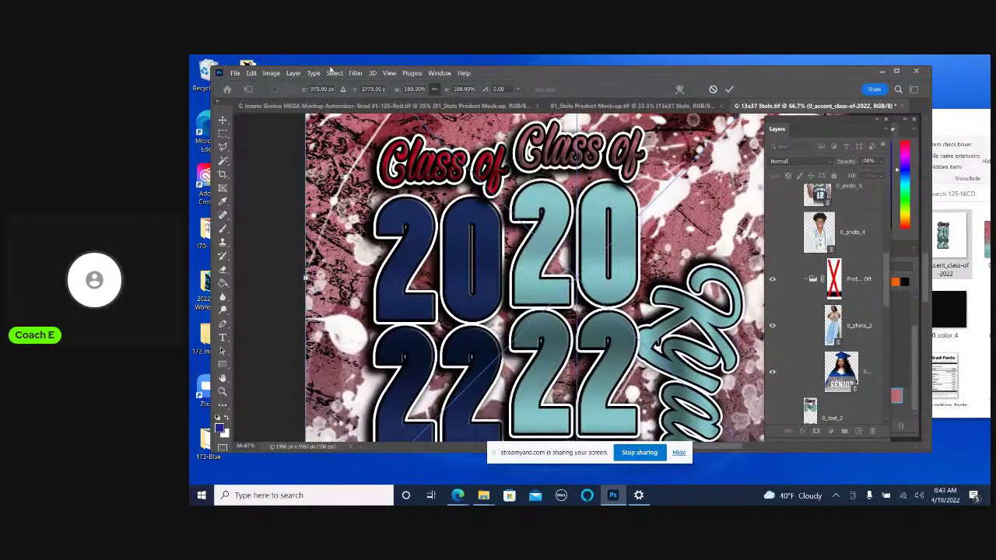
mouse_move(556, 140)
mouse_down()
mouse_move(420, 163)
mouse_move(428, 137)
mouse_up()
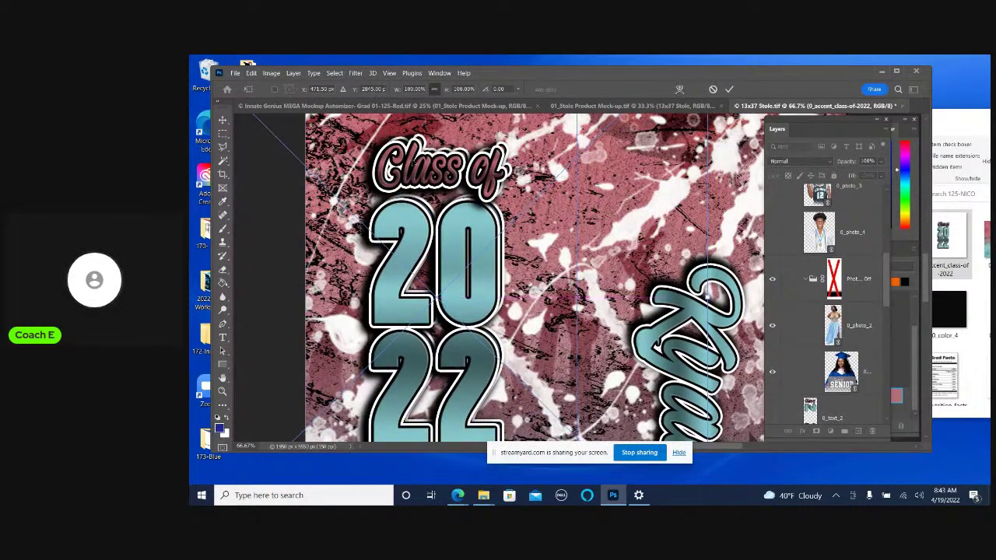
key(Up)
key(Up)
key(Up)
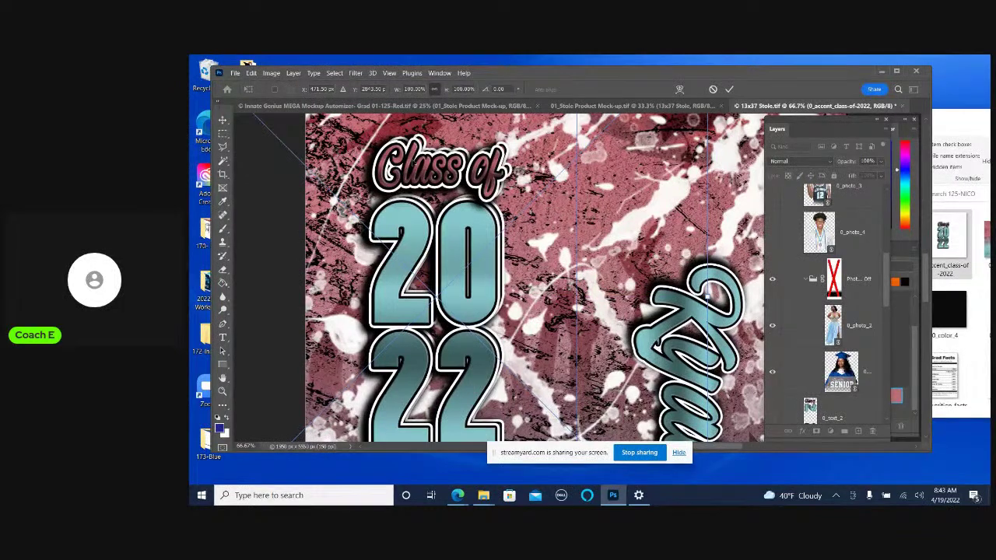
key(Right)
key(Right)
key(Right)
key(Up)
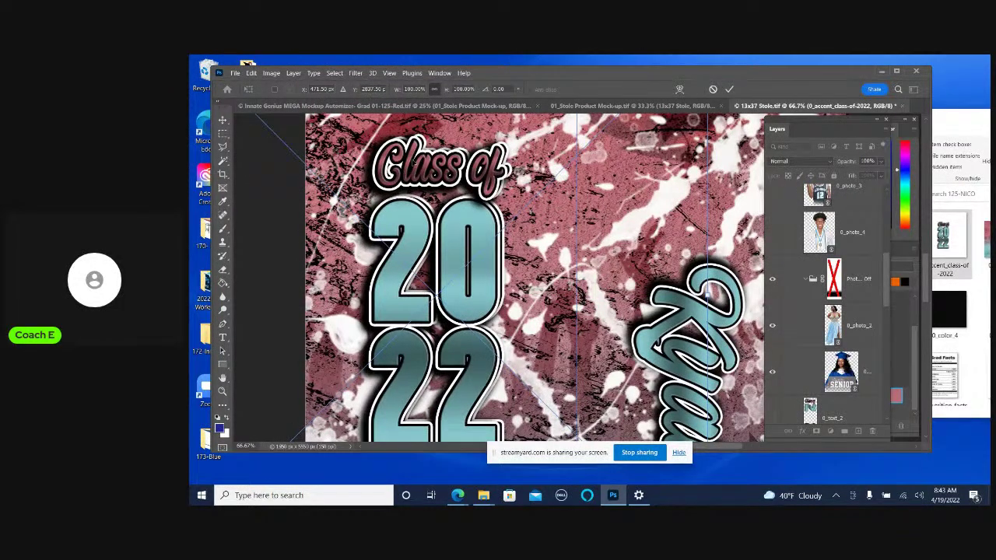
key(Right)
key(Right)
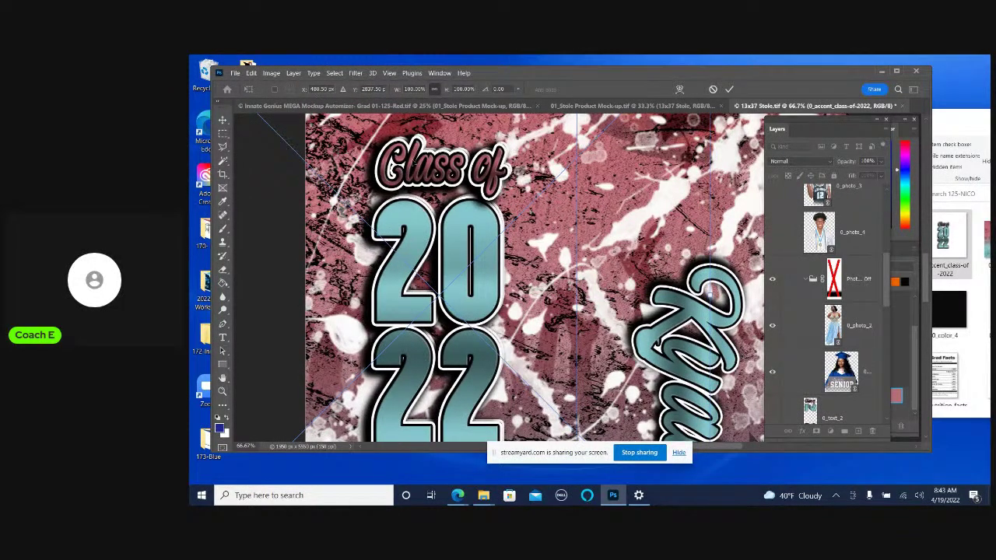
key(Up)
key(Up)
key(Up)
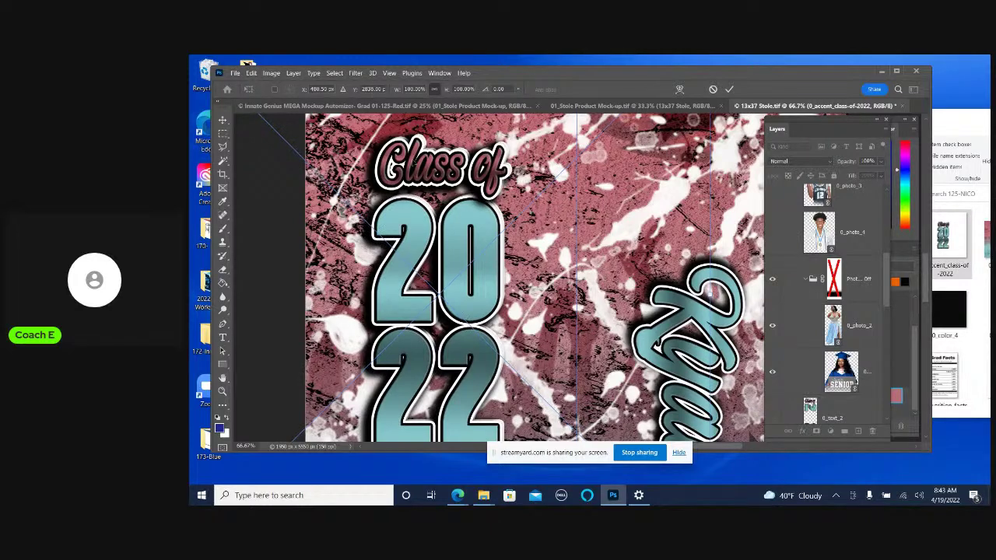
key(Up)
key(Up)
key(Up)
key(Right)
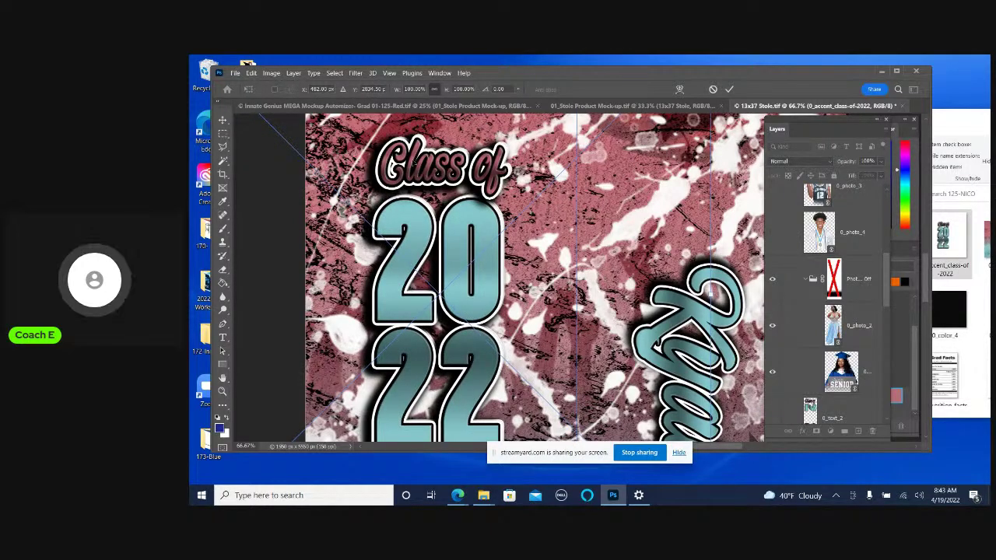
Commit the Class of 2022 placement and zoom out to view the stole
click(729, 89)
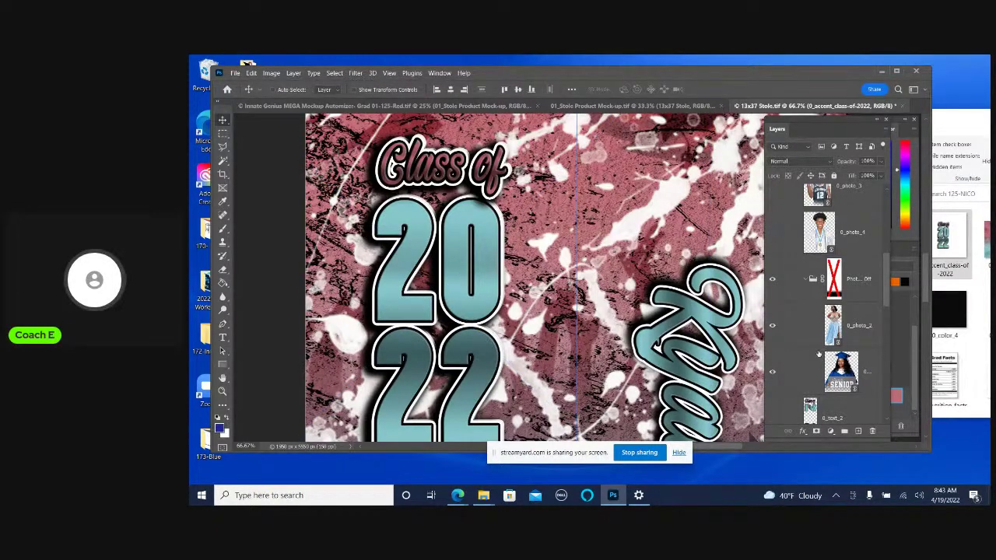
scroll(823, 384, down, 2)
scroll(792, 388, down, 1)
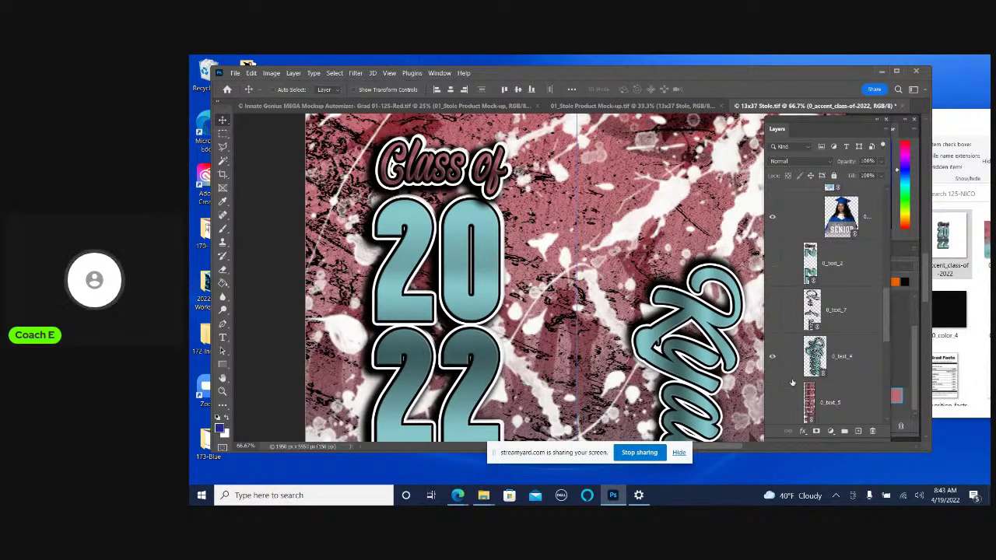
scroll(778, 365, down, 1)
scroll(778, 366, down, 1)
scroll(777, 369, down, 1)
scroll(777, 369, down, 1)
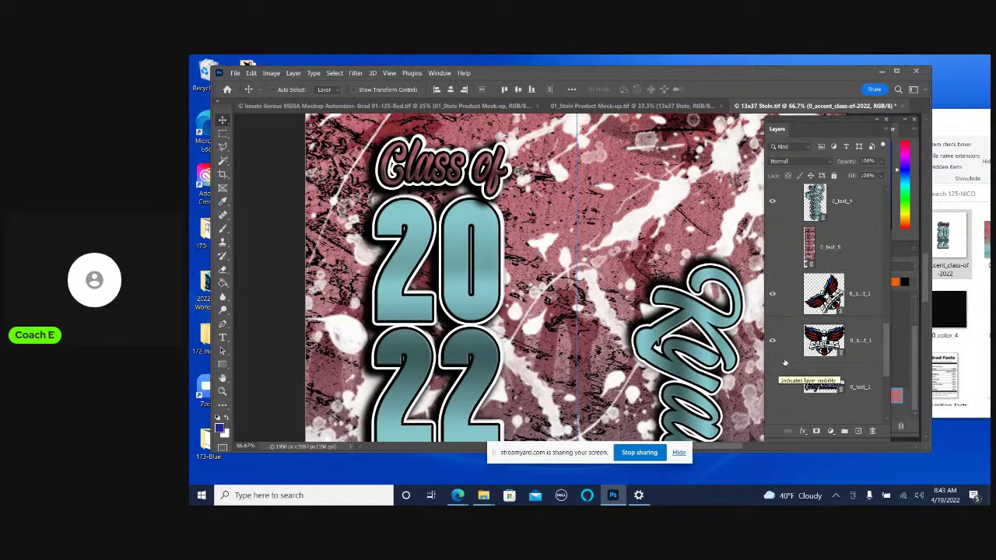
scroll(784, 362, up, 1)
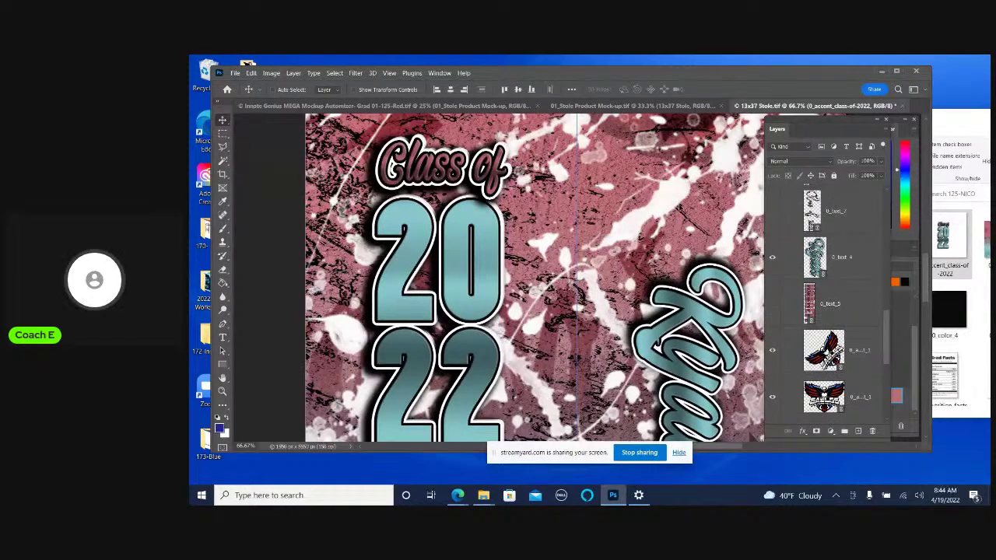
Select the accent_class-of-2022 layer, review the whole stole, and close the 13x37 Stole document
right_click(651, 207)
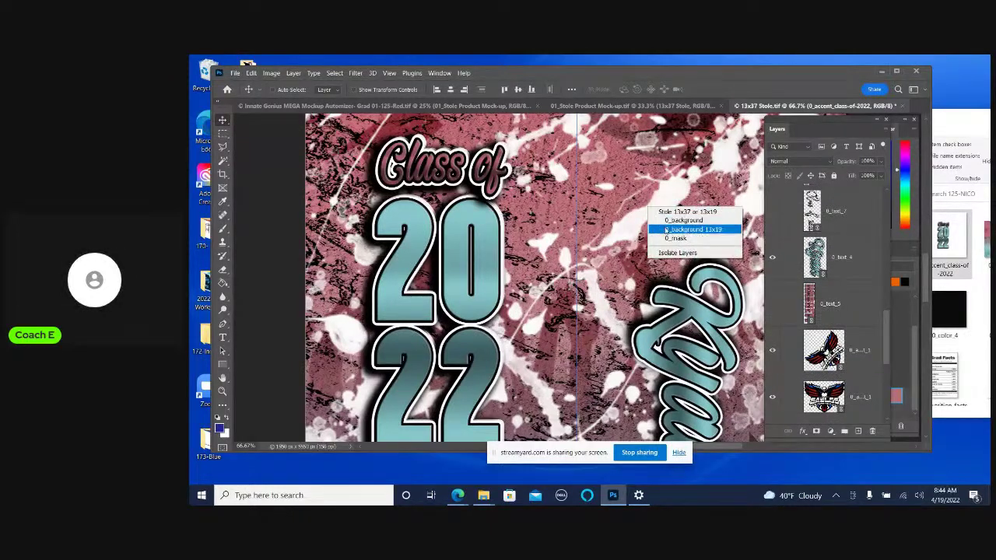
right_click(510, 183)
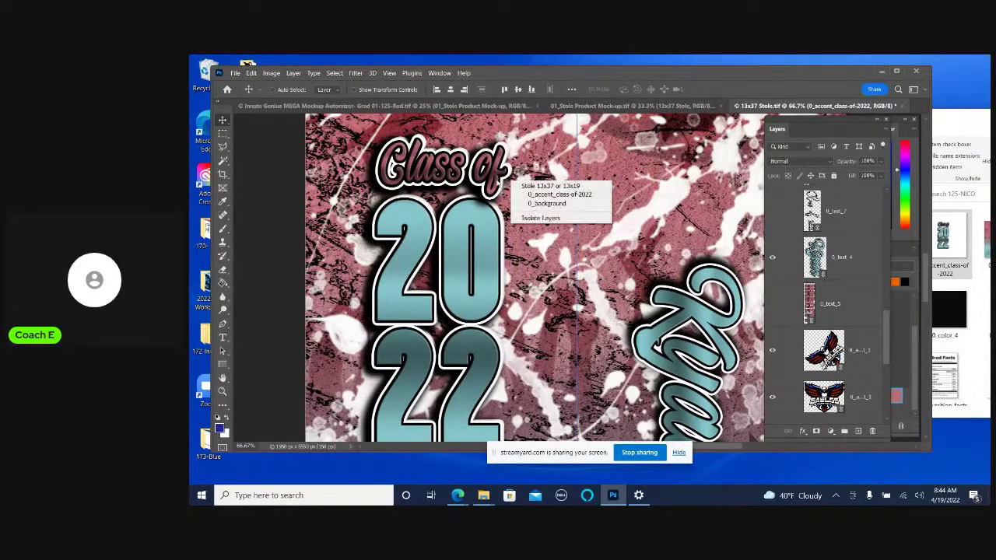
click(532, 195)
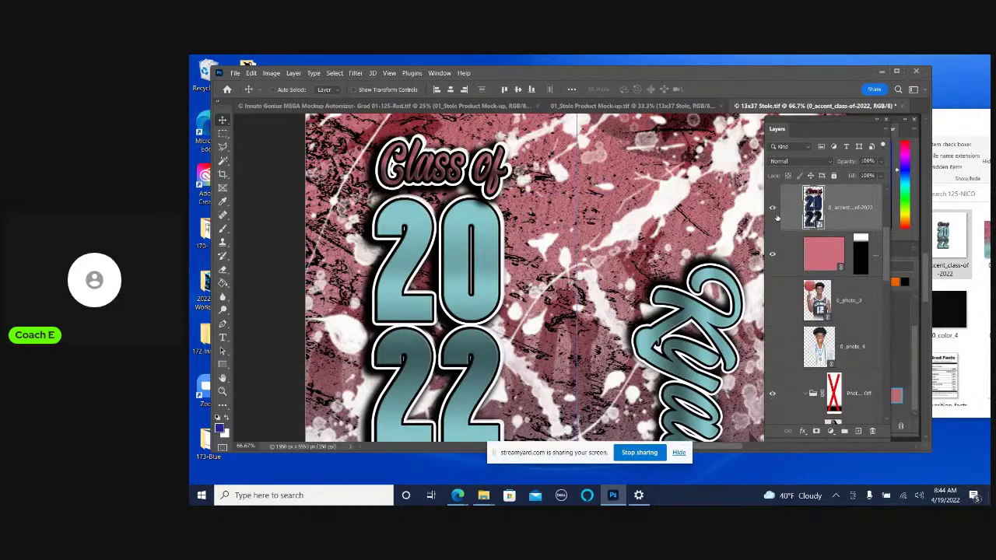
scroll(761, 268, down, 1)
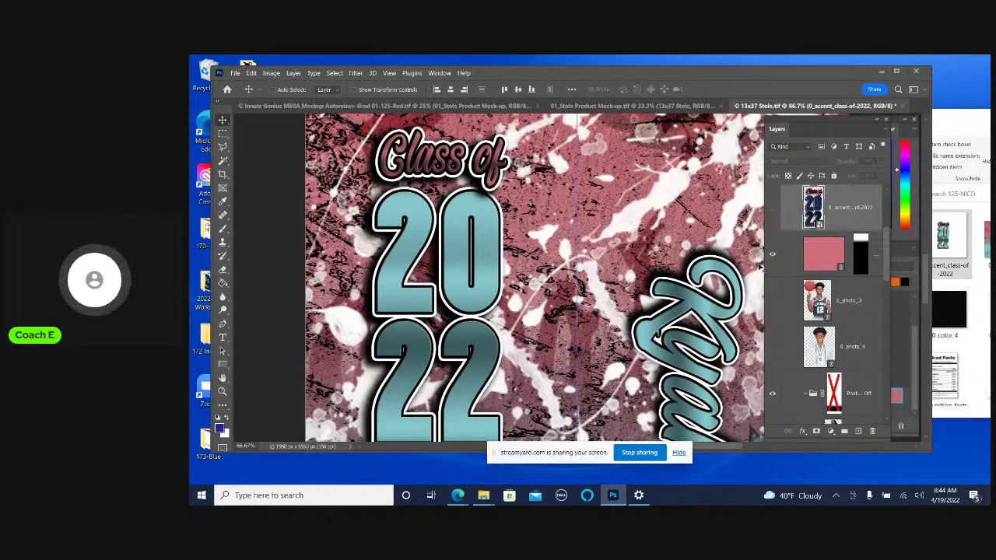
scroll(761, 268, down, 2)
scroll(761, 268, down, 2)
scroll(761, 268, down, 1)
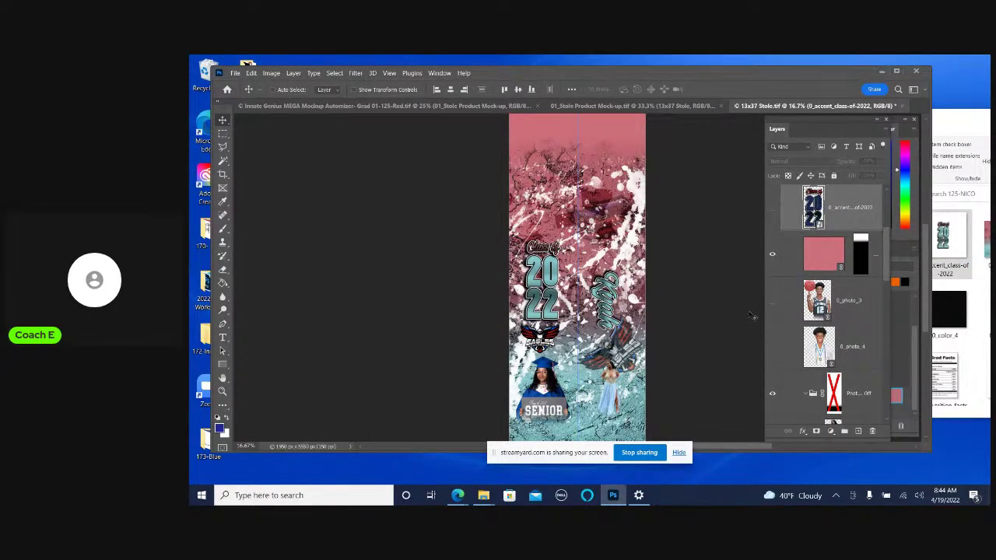
scroll(757, 304, up, 2)
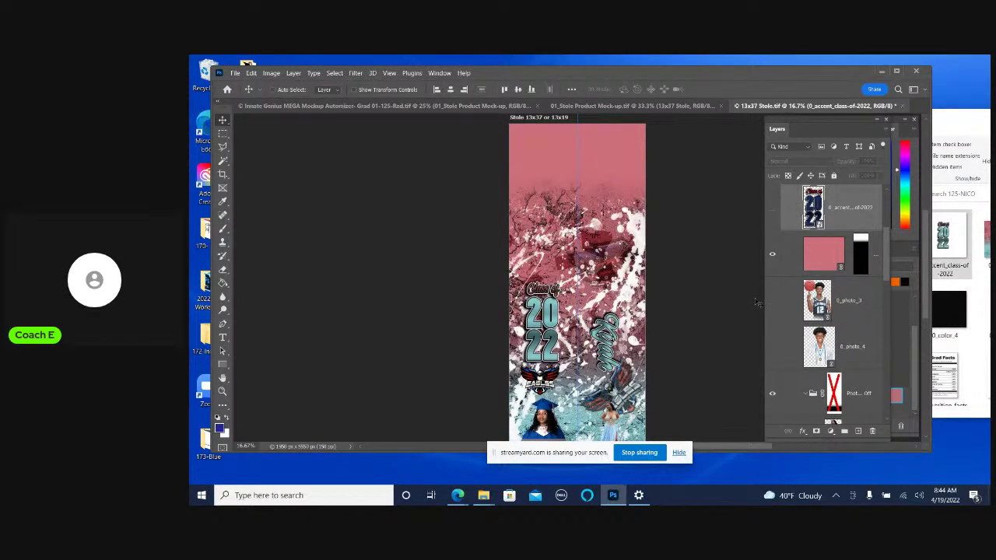
scroll(756, 303, down, 3)
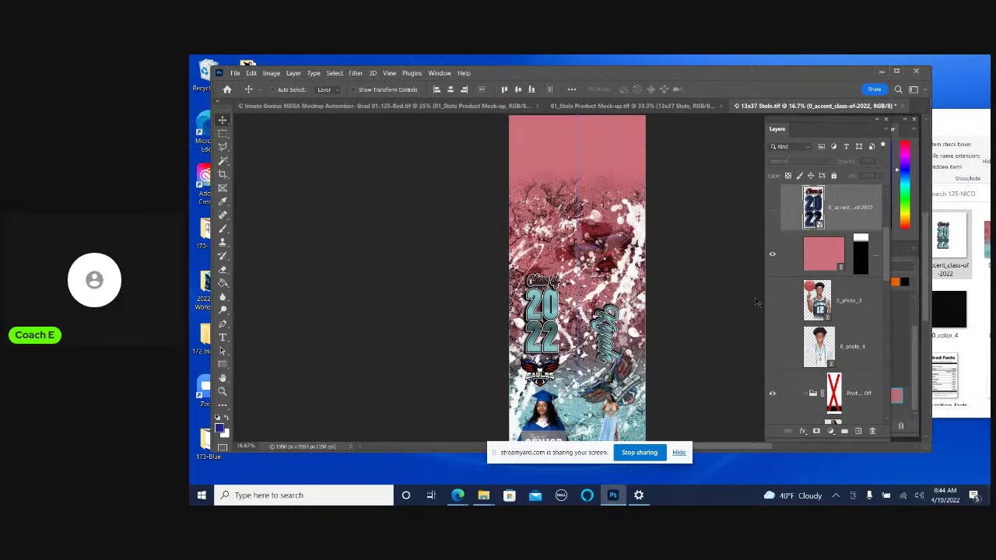
click(901, 106)
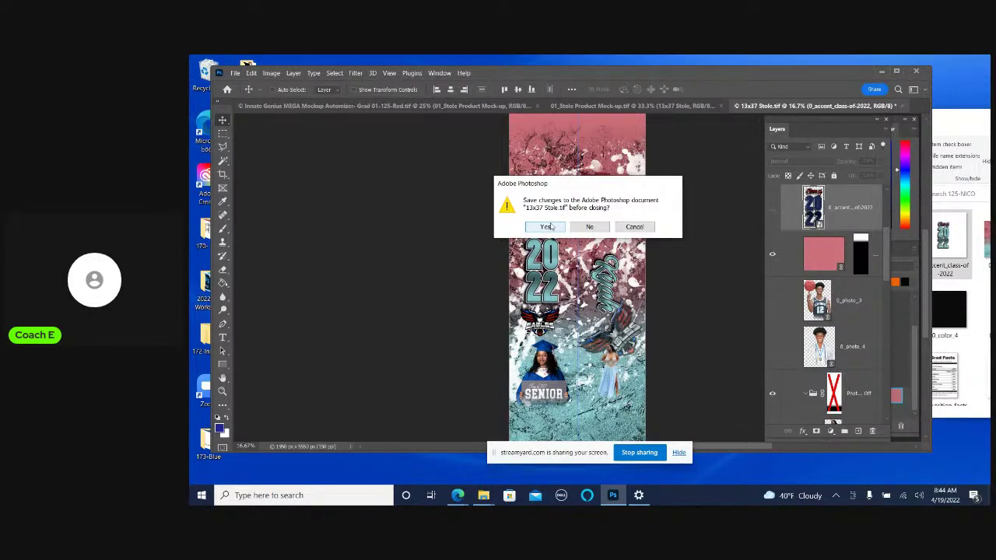
Save the 13x37 Stole design, then save and close the Stole Product Mock-up
click(547, 227)
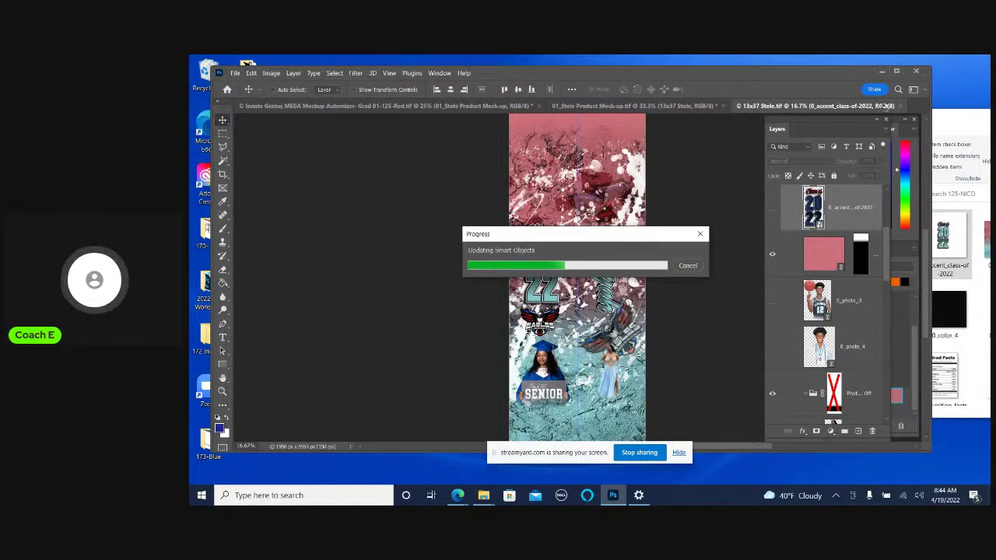
click(885, 106)
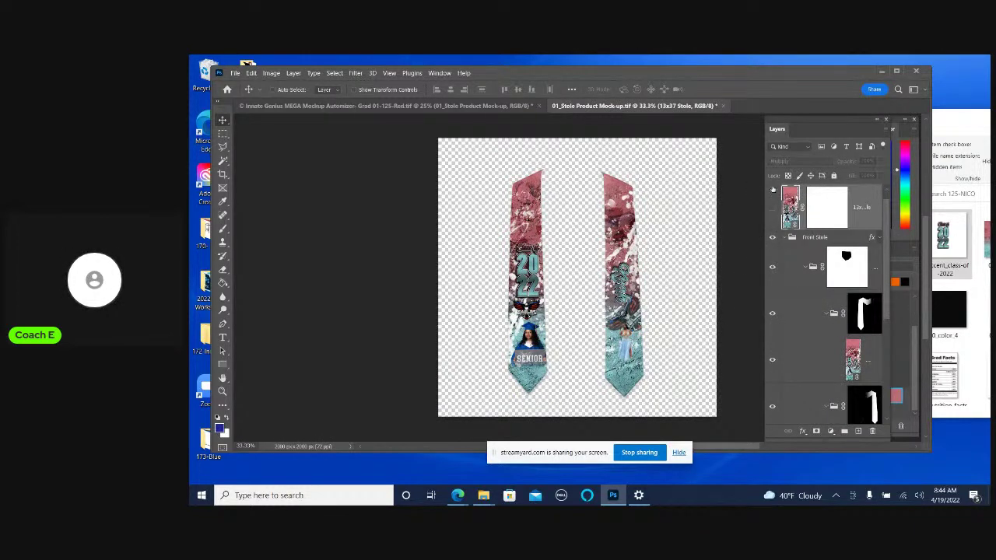
click(723, 106)
click(534, 227)
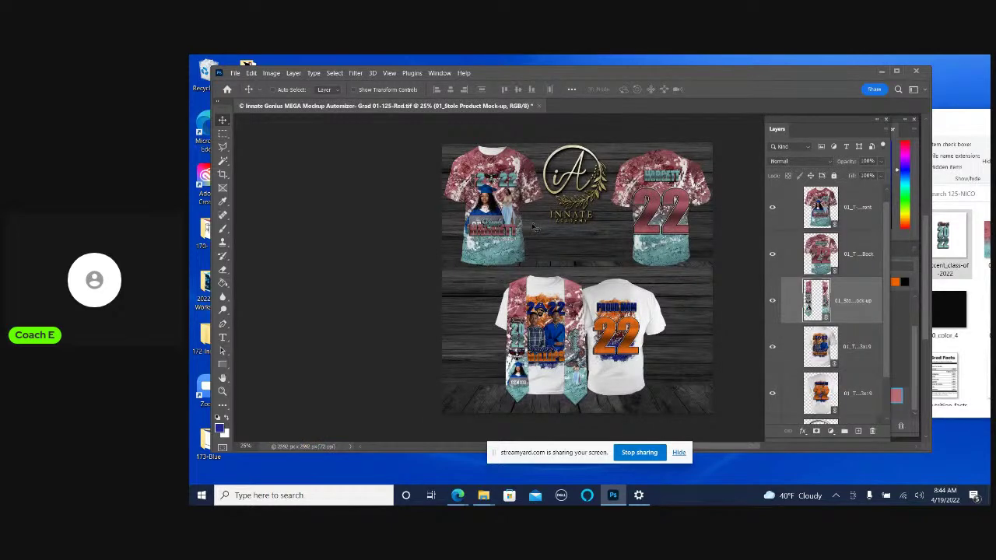
Open the front T-shirt mockup and its nested 13x19 Shirt design, then bring up the foreground layer's menu
click(829, 347)
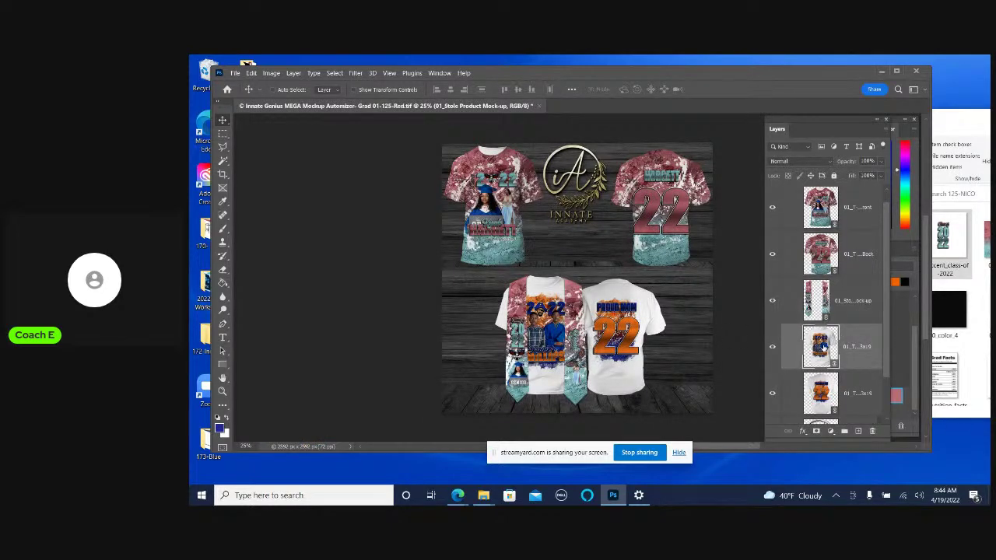
double_click(820, 347)
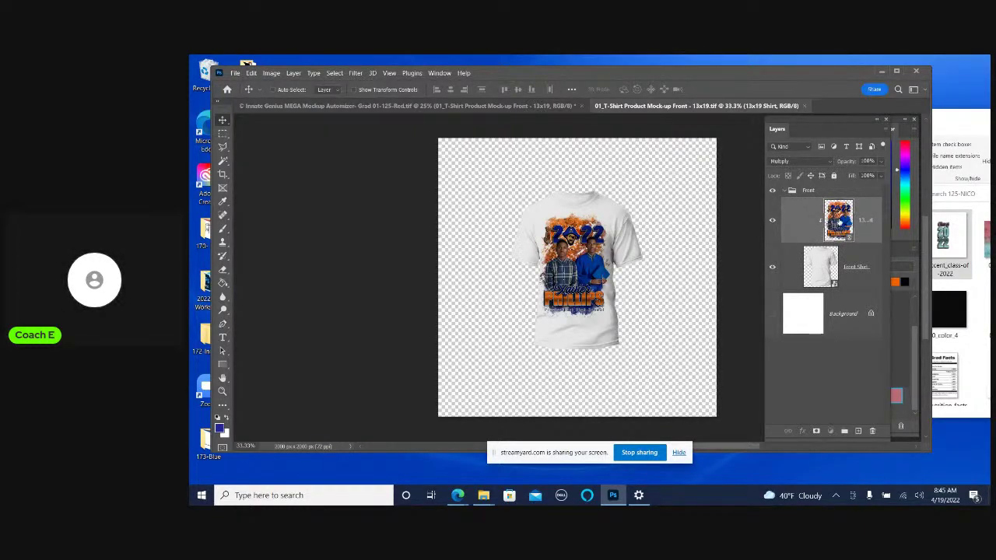
double_click(840, 222)
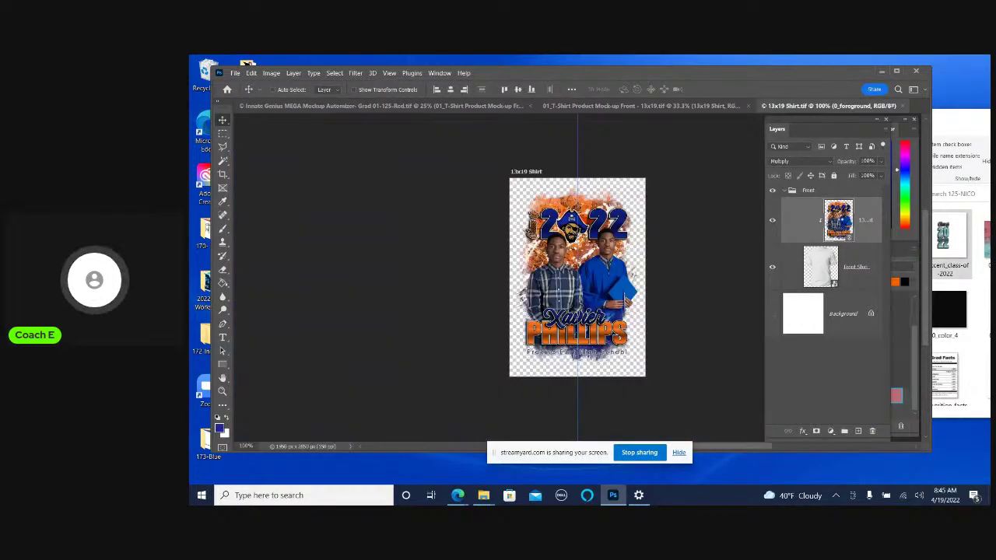
right_click(807, 228)
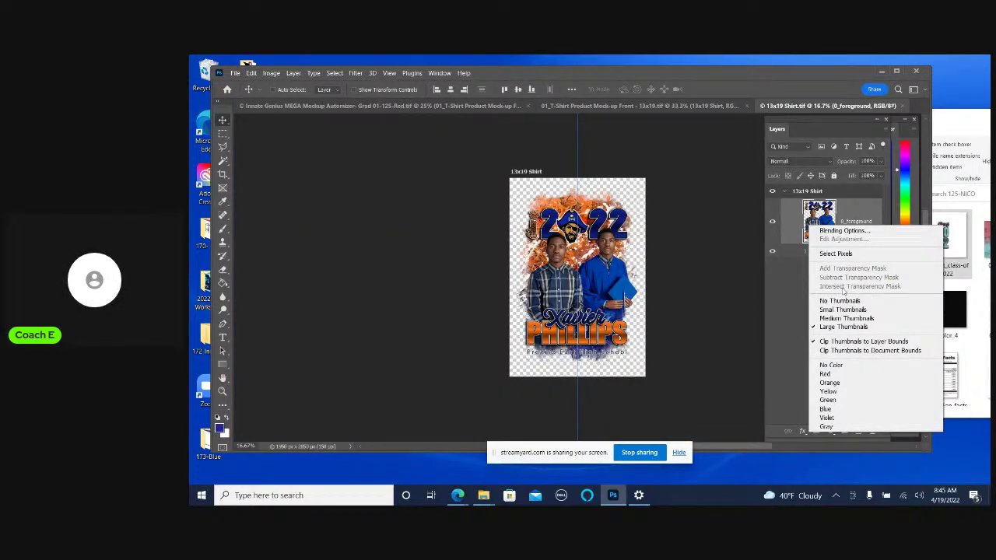
right_click(855, 212)
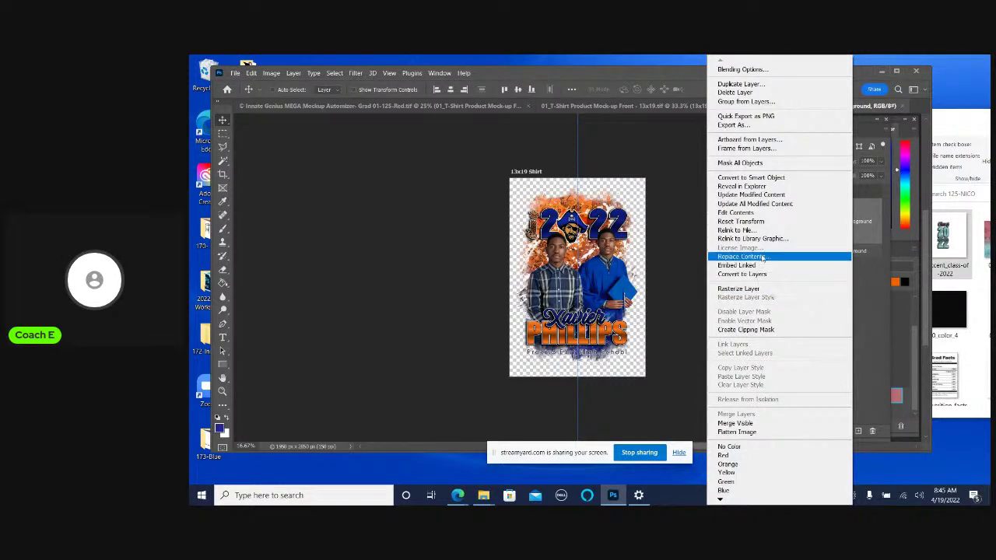
Replace the front shirt artwork with the pink-teal design, saving 13x19 Shirt.tif and T-shirt Front mock-up
click(766, 204)
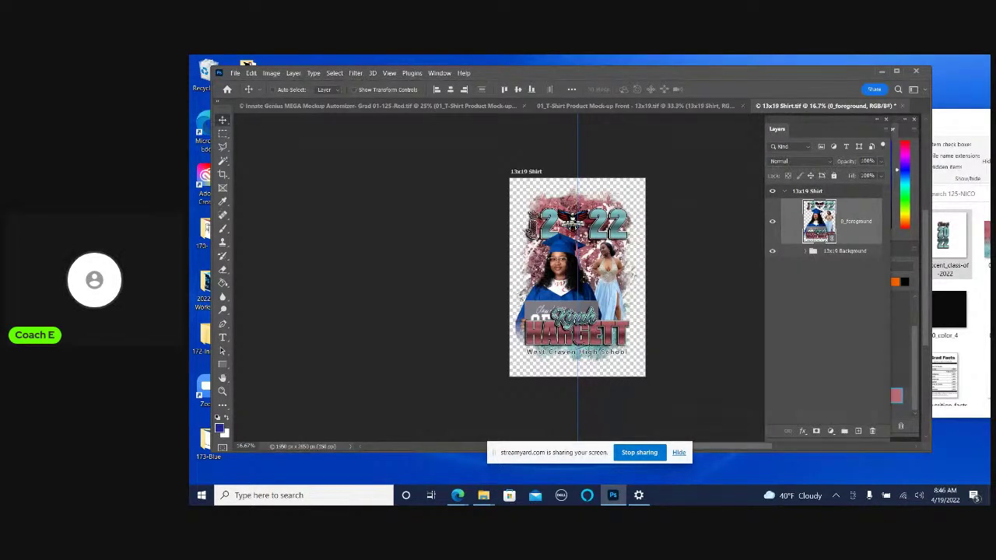
click(903, 106)
click(545, 226)
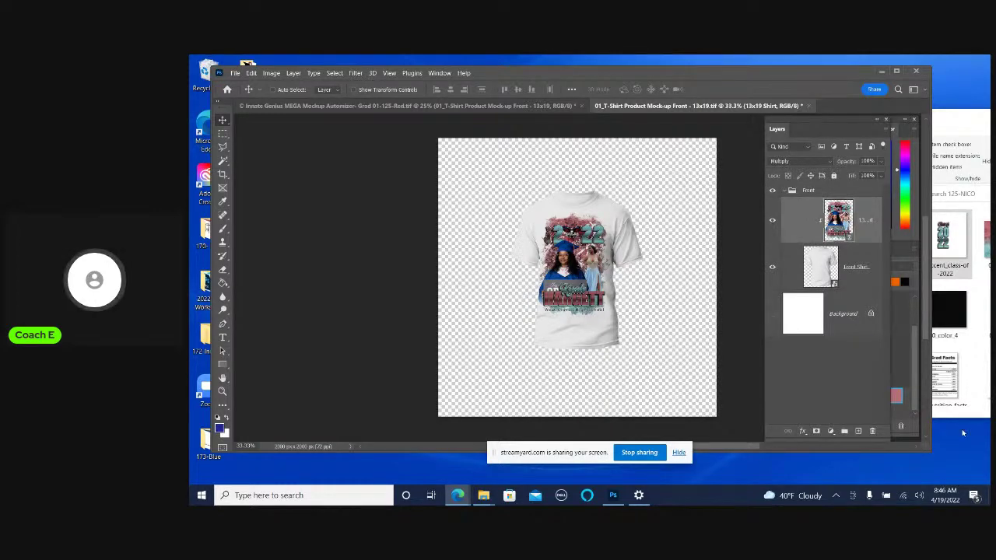
click(807, 105)
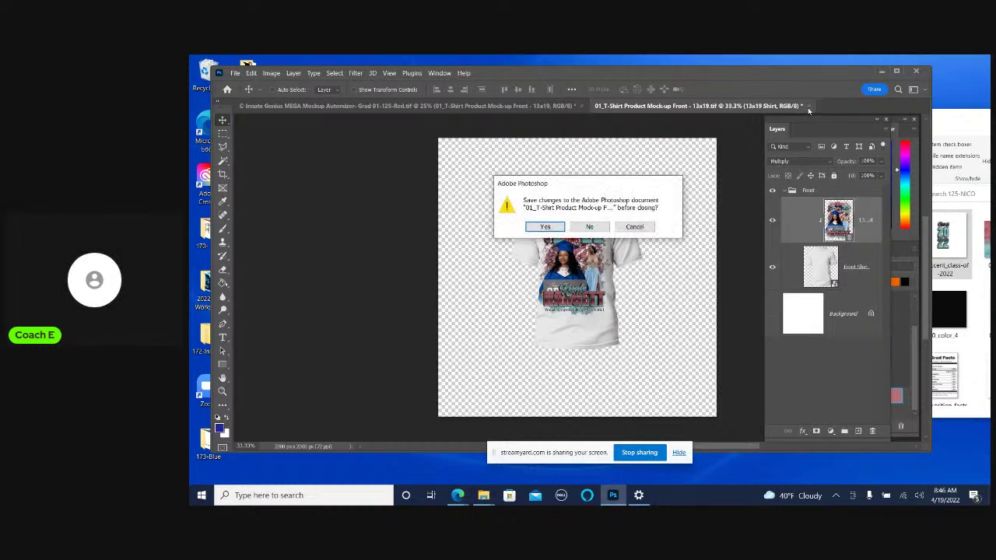
click(545, 227)
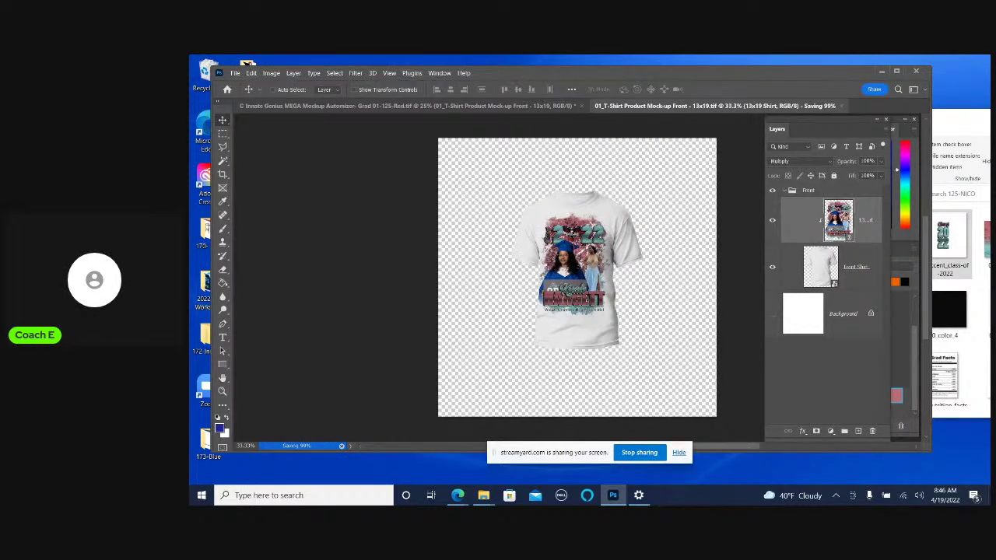
click(457, 495)
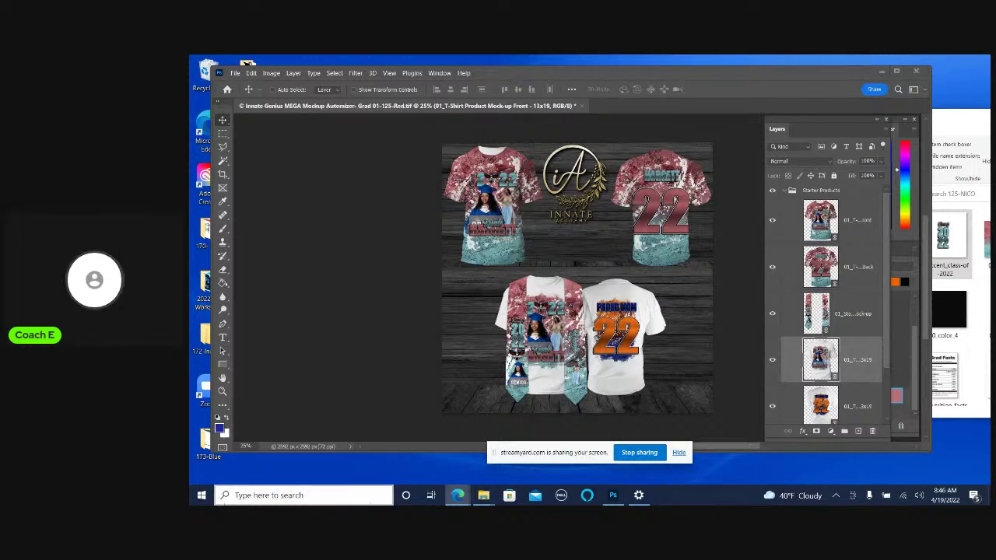
Select the back T-shirt layer and open its mockup and nested 13x19 Shirt - Back design
click(615, 333)
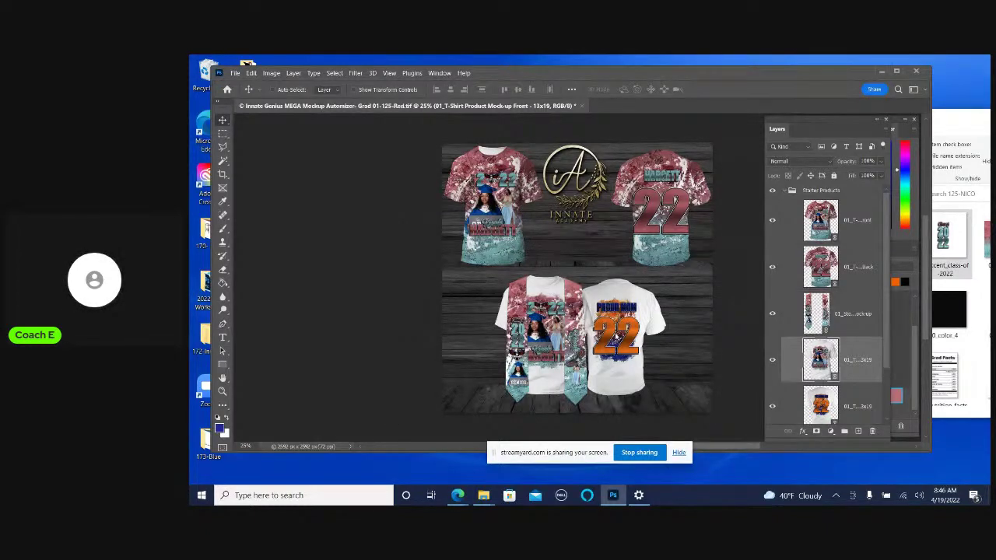
right_click(622, 326)
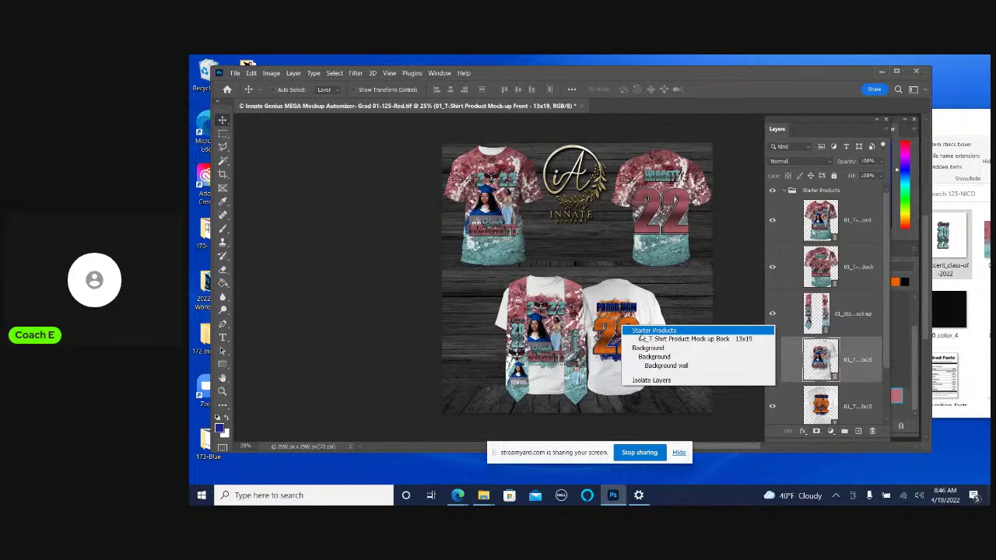
click(640, 340)
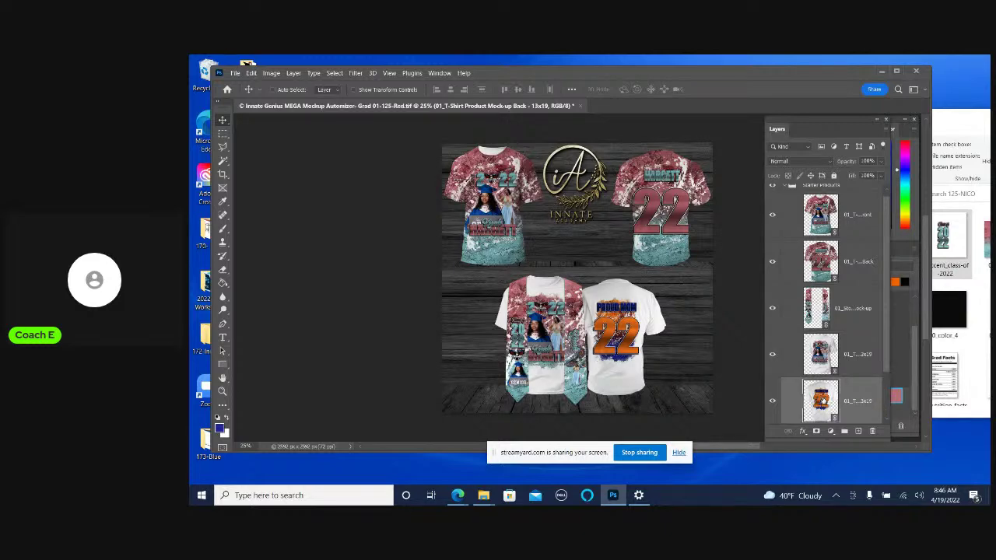
double_click(823, 398)
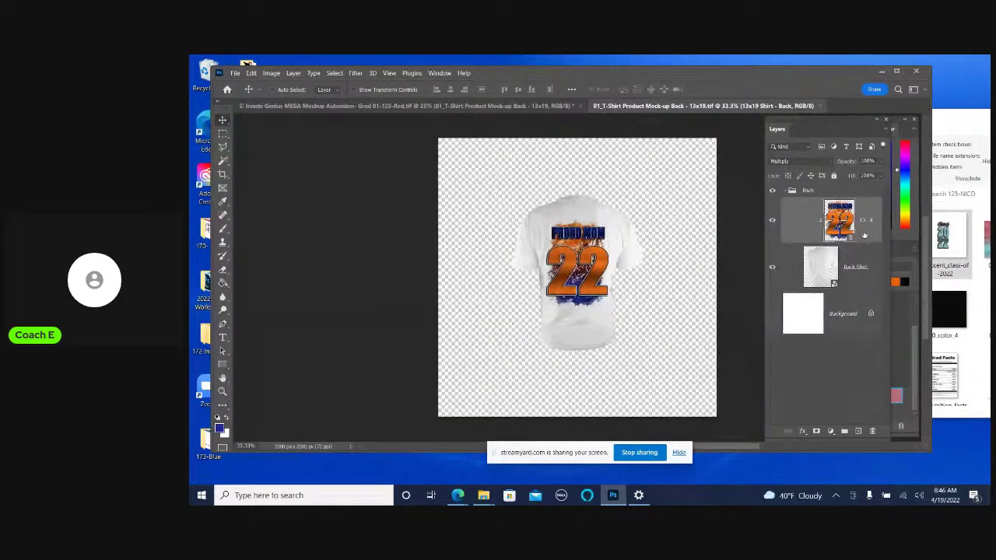
double_click(840, 224)
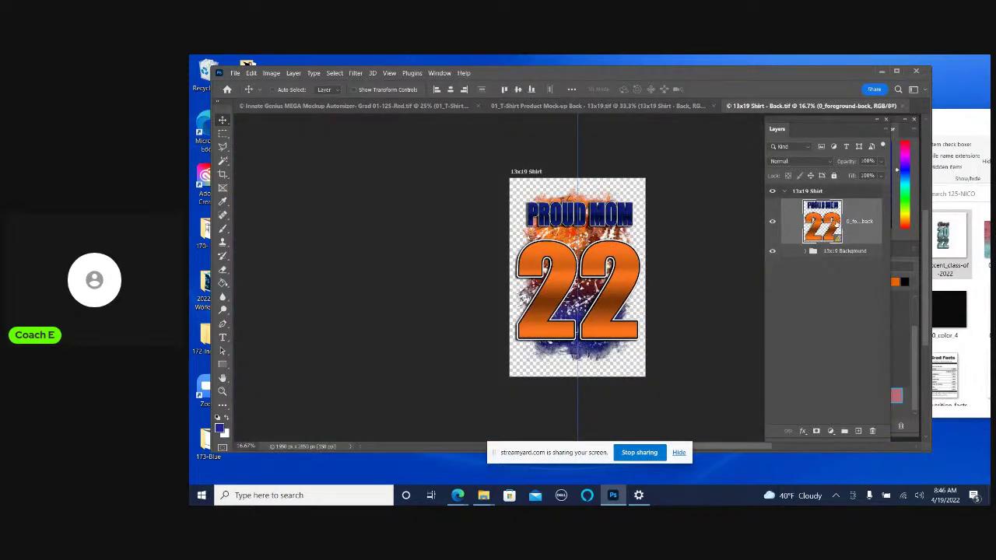
right_click(837, 223)
click(850, 322)
right_click(805, 220)
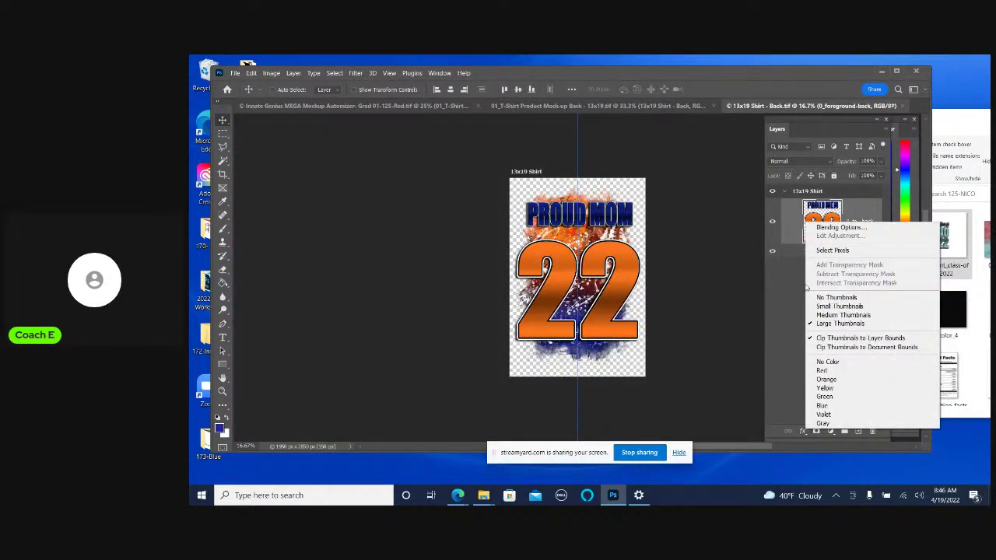
click(787, 232)
right_click(787, 232)
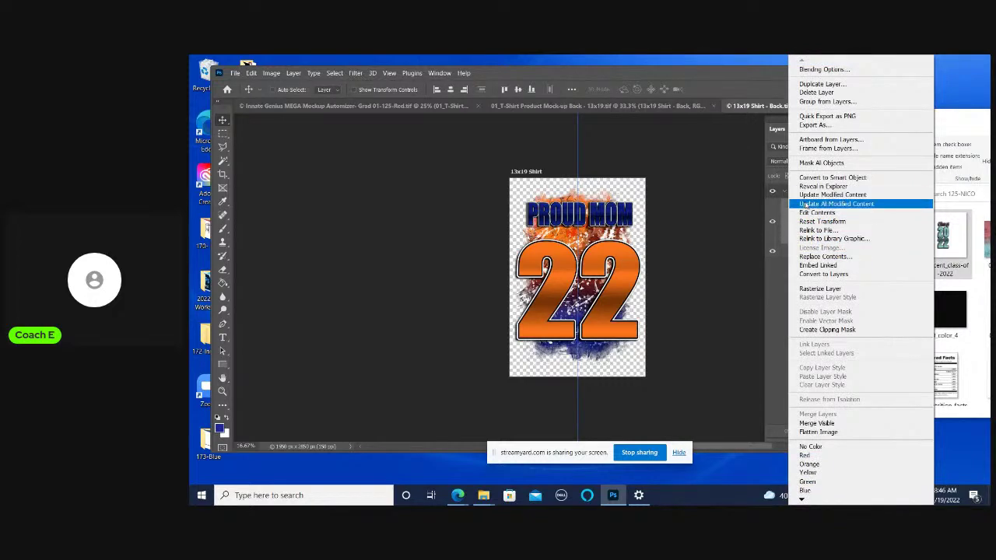
Apply Update All Modified Content to show the pink-teal 22 artwork, then close 13x19 Shirt - Back
click(806, 203)
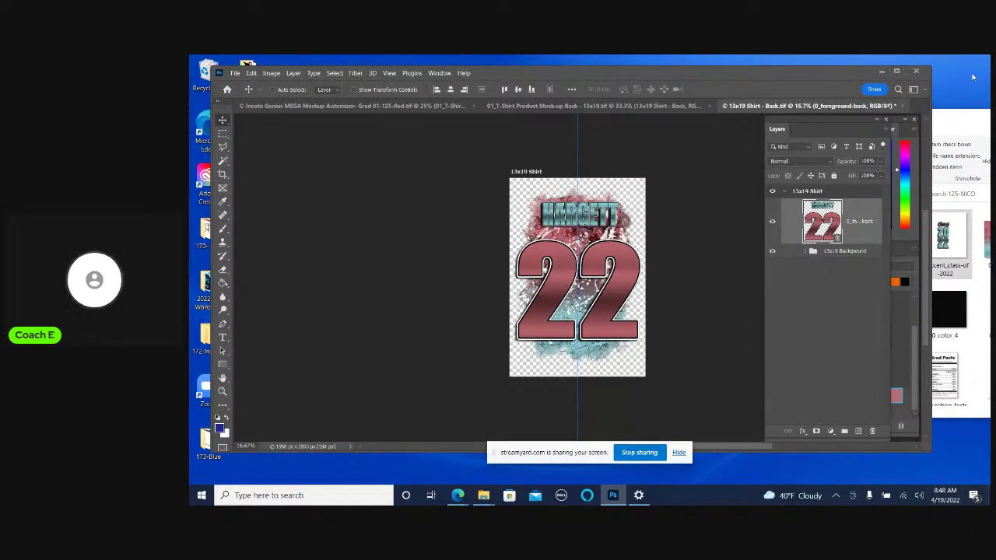
click(906, 107)
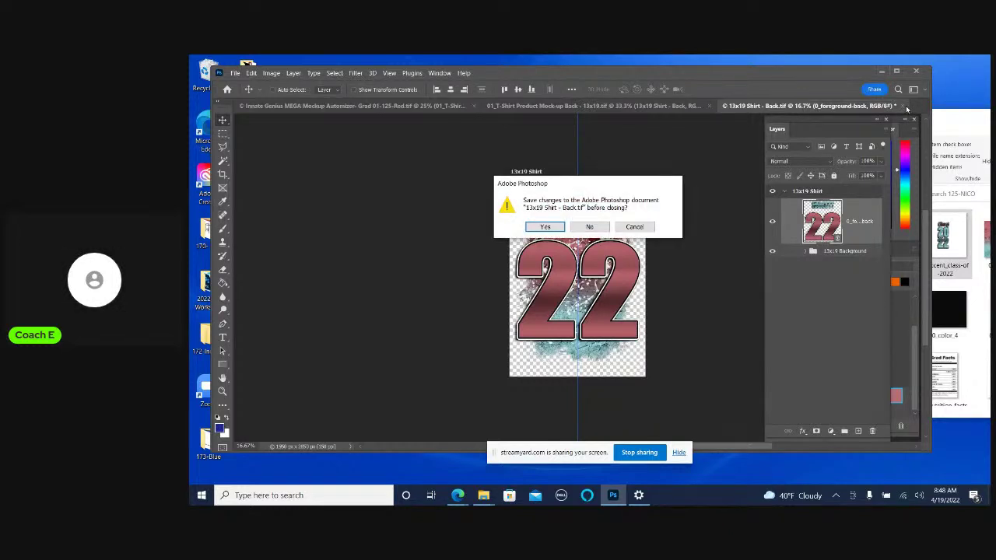
Save the edited back design, then close and save the 01_T-Shirt Product Mock-up Back document
click(544, 226)
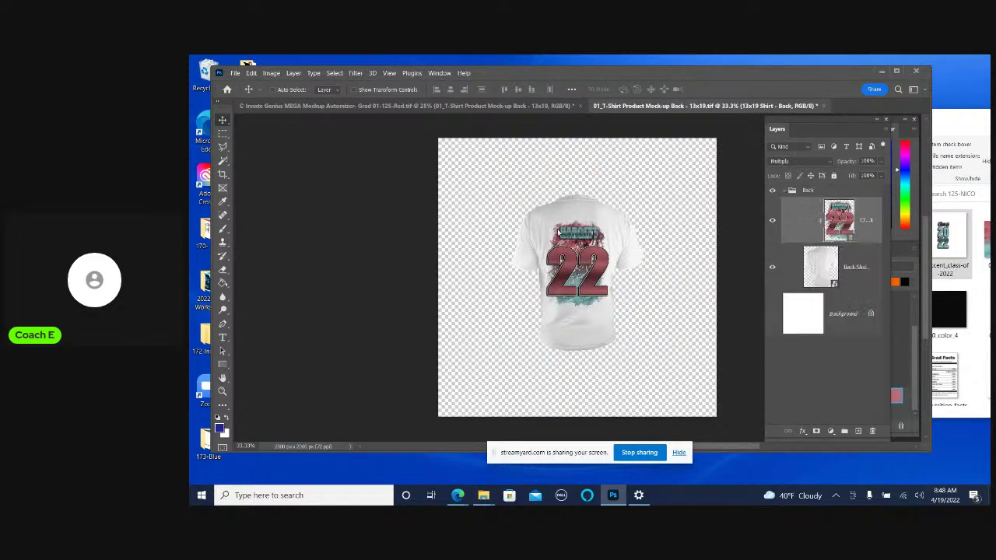
click(822, 106)
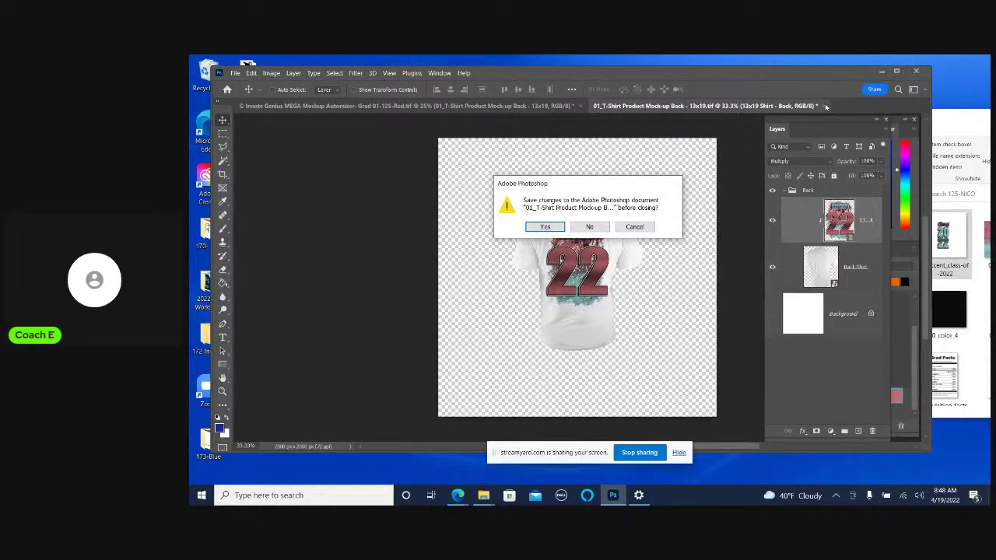
click(541, 229)
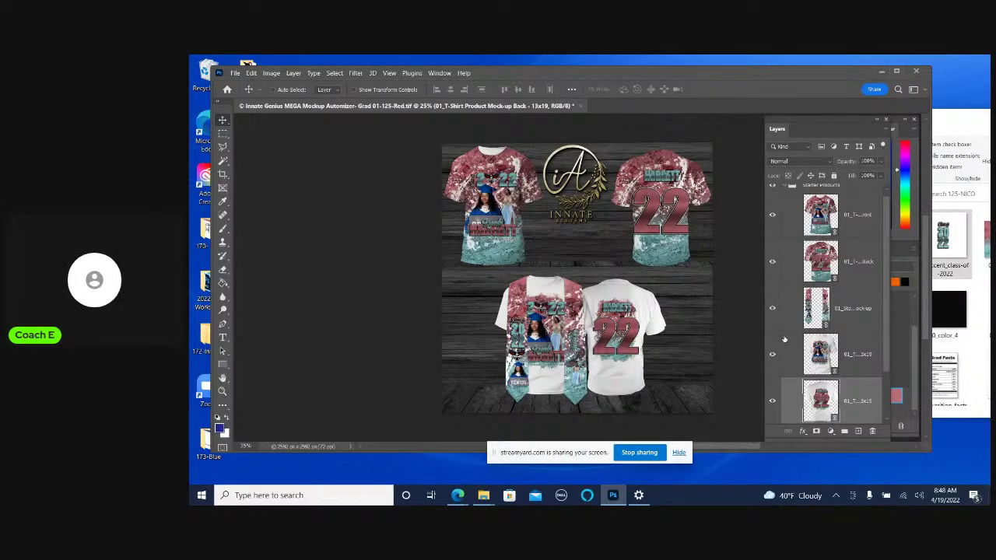
Hide the Wall Logo 3D layer so the iA Innate Academy logo disappears, then zoom in
right_click(583, 153)
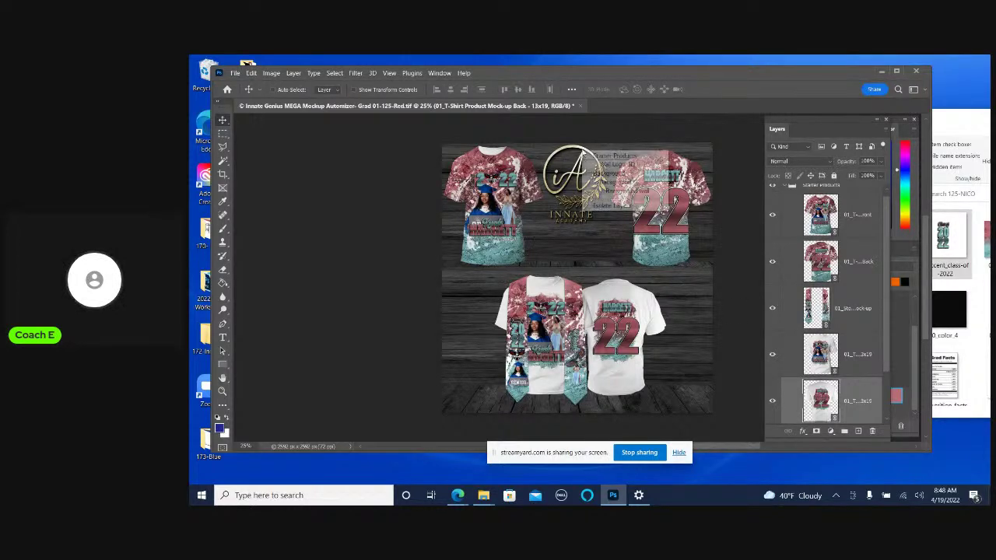
click(619, 164)
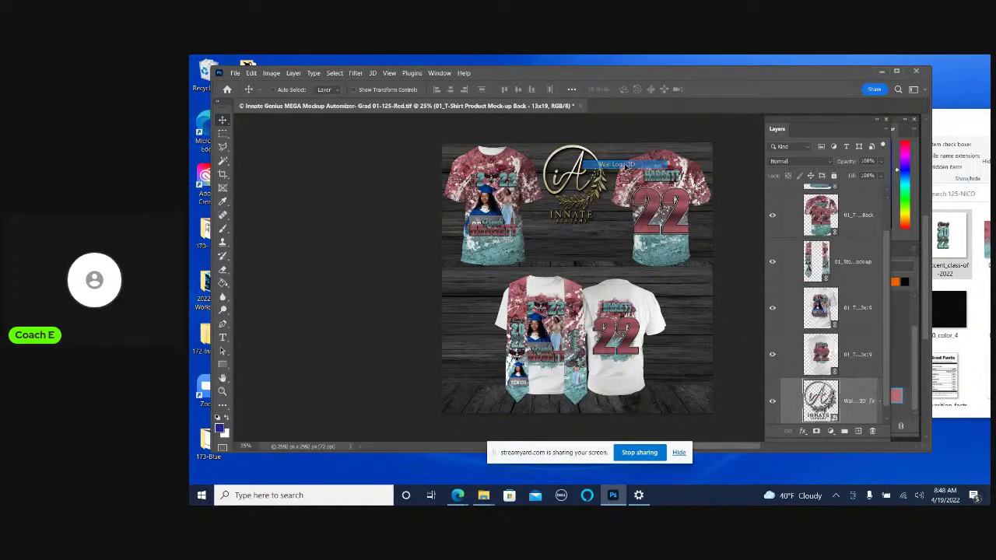
click(772, 402)
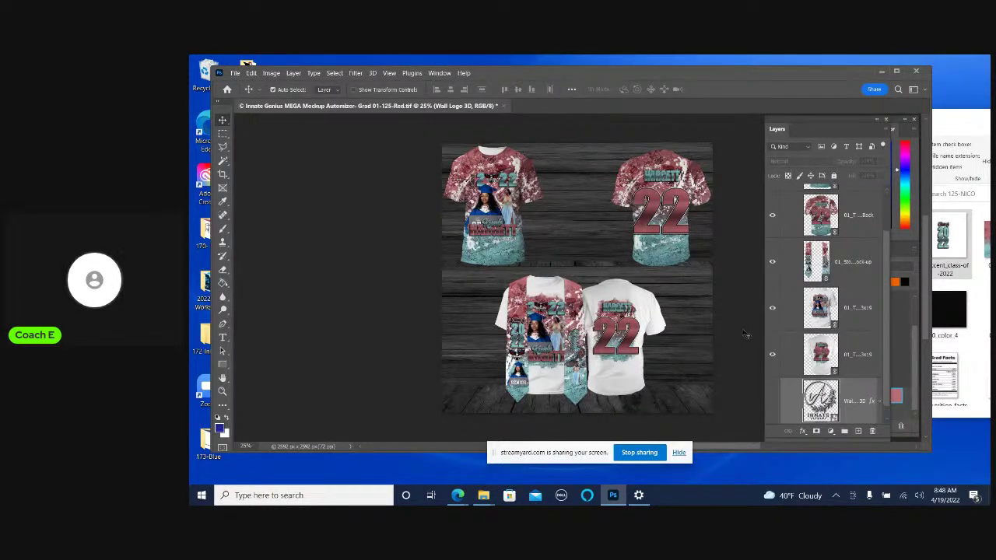
key(ctrl+plus)
scroll(738, 334, up, 2)
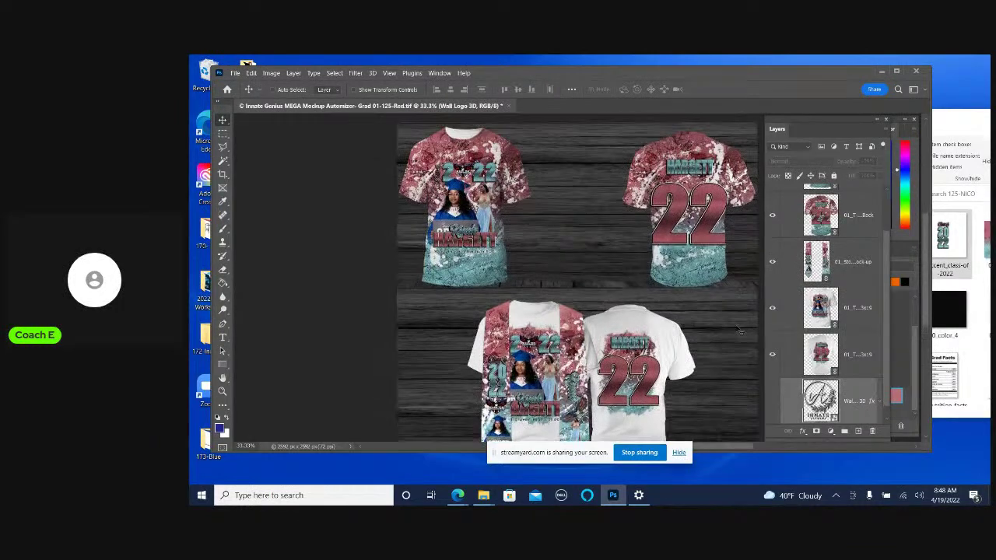
scroll(738, 334, down, 1)
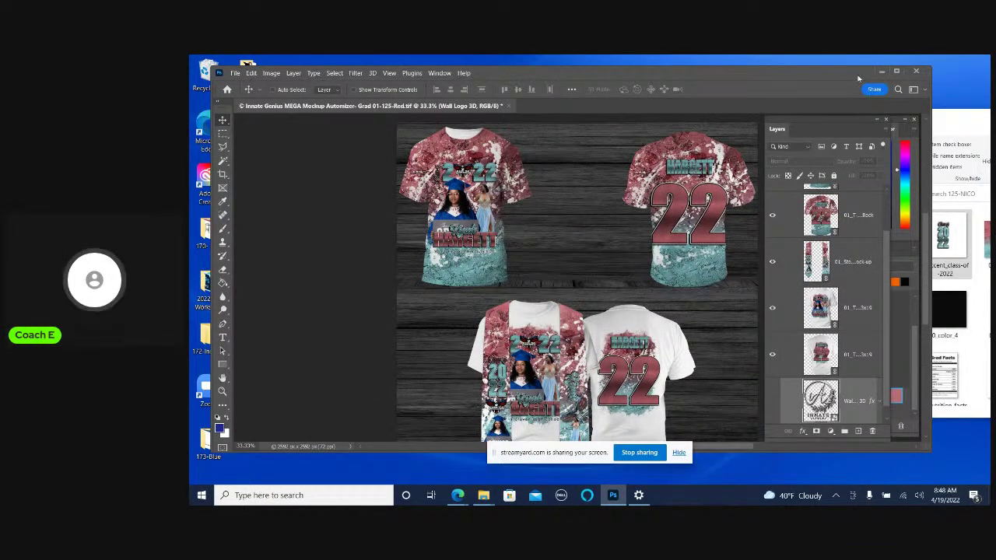
drag(807, 78, 781, 203)
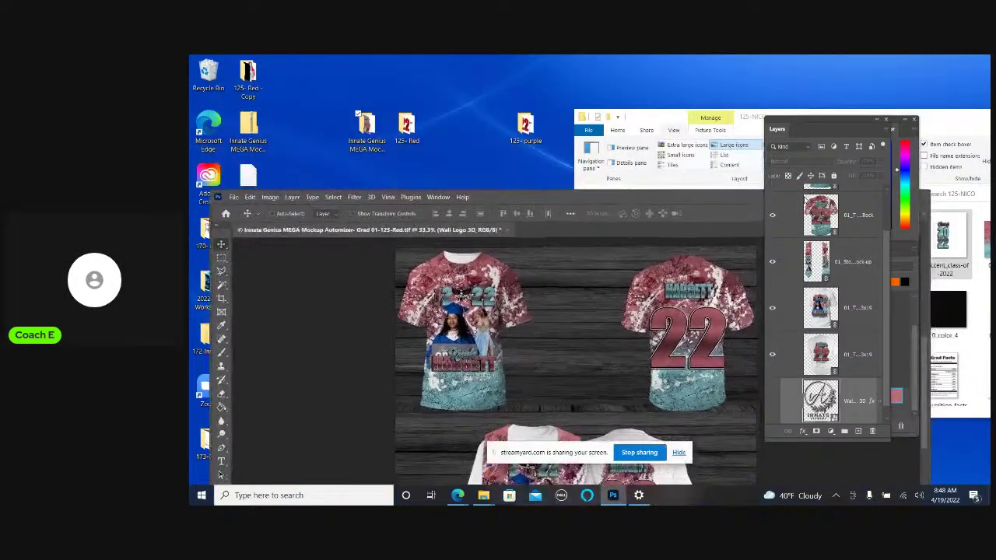
drag(662, 117, 390, 92)
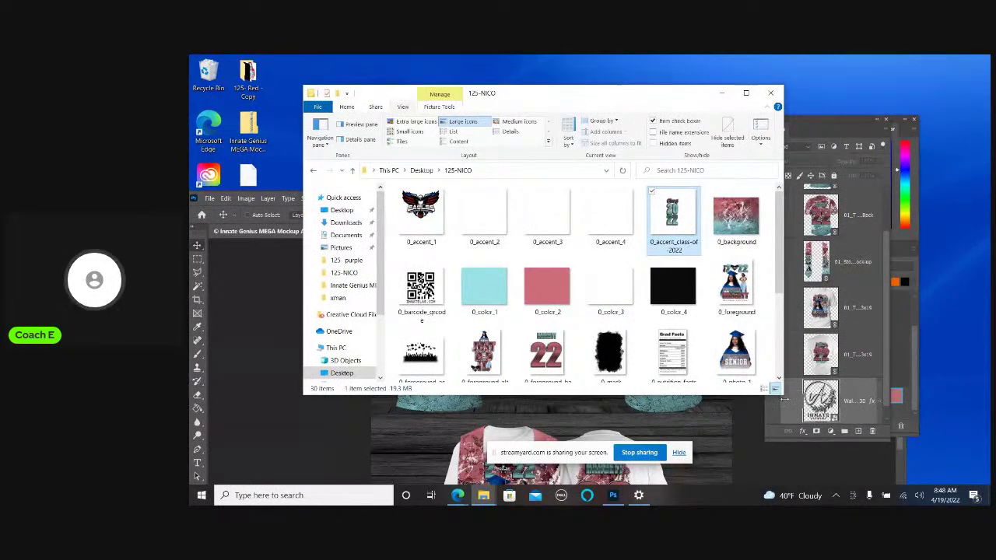
drag(782, 394, 908, 471)
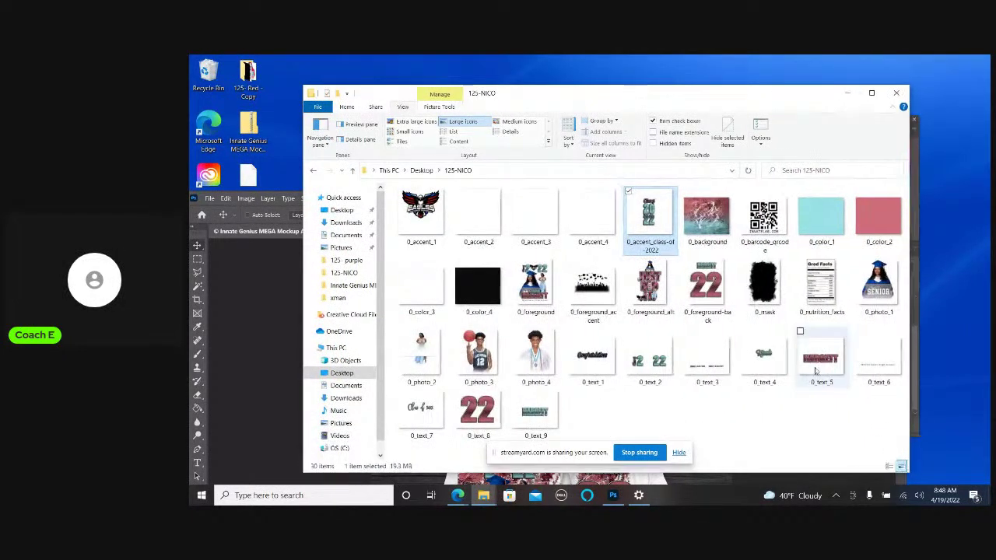
click(847, 93)
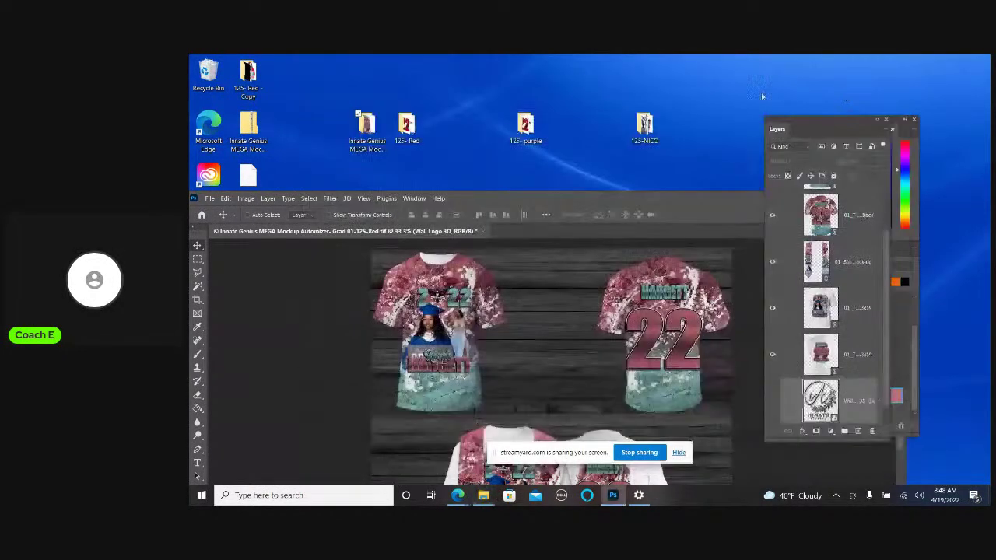
double_click(364, 126)
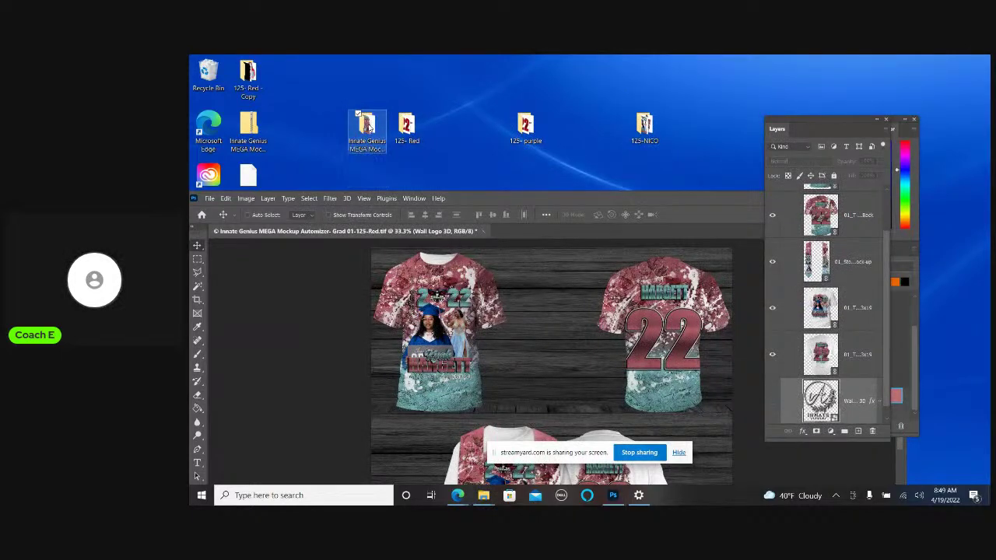
scroll(814, 405, down, 3)
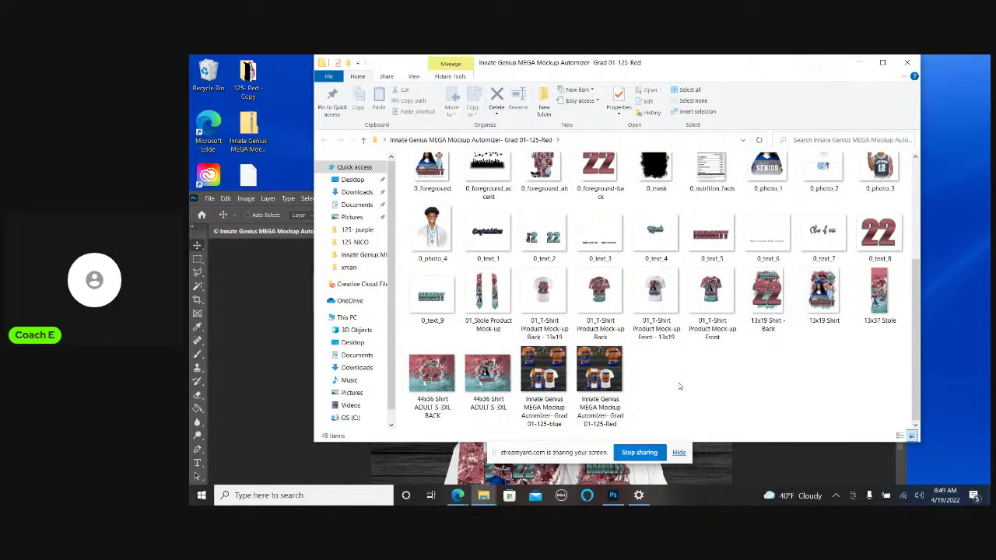
scroll(682, 386, up, 2)
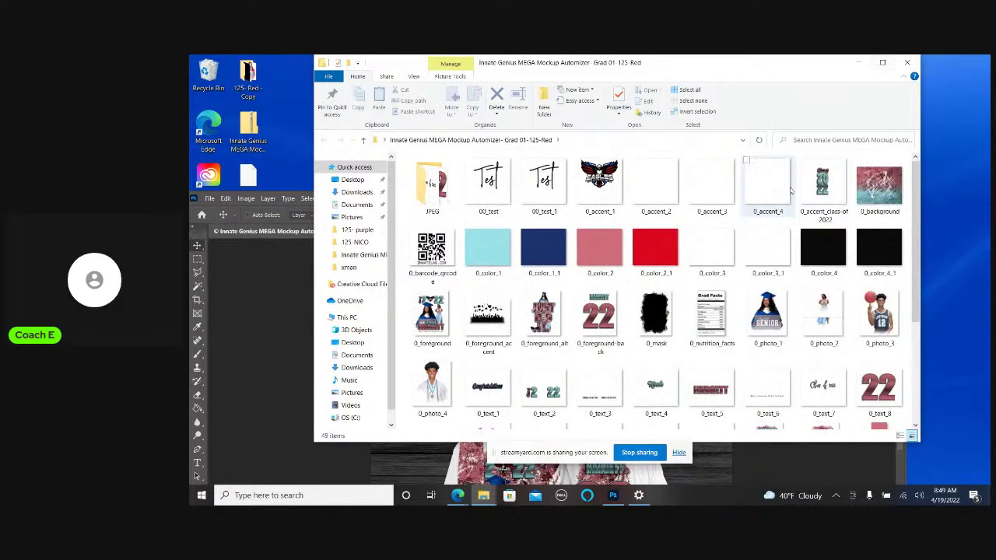
scroll(759, 273, down, 2)
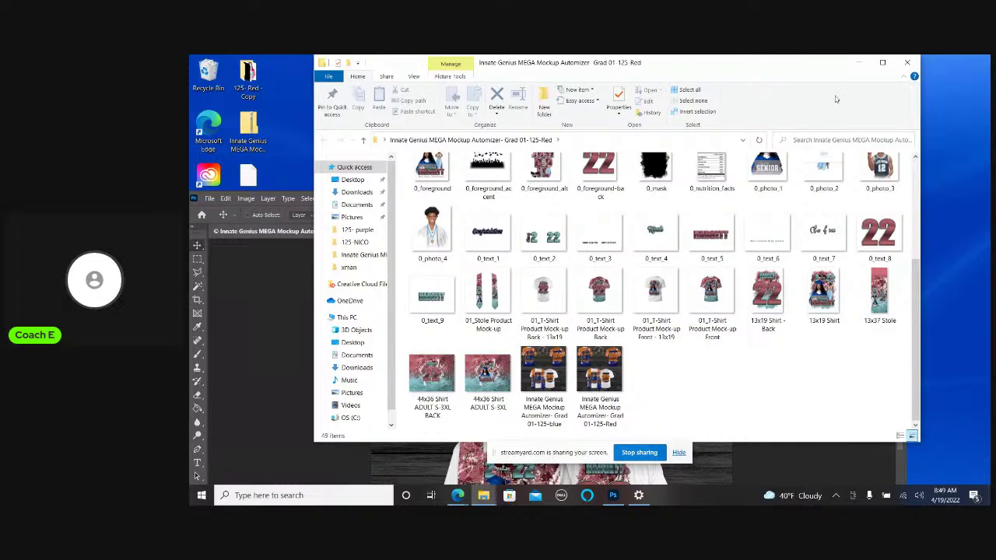
click(860, 66)
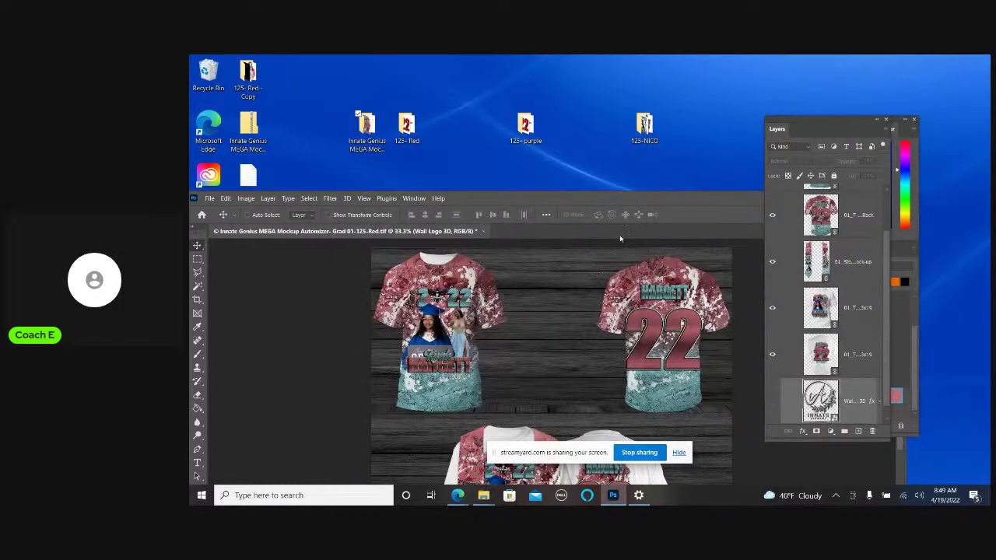
Maximize Photoshop, move the floating Layers panel aside and close the Color/Swatches panel group
drag(677, 201, 698, 91)
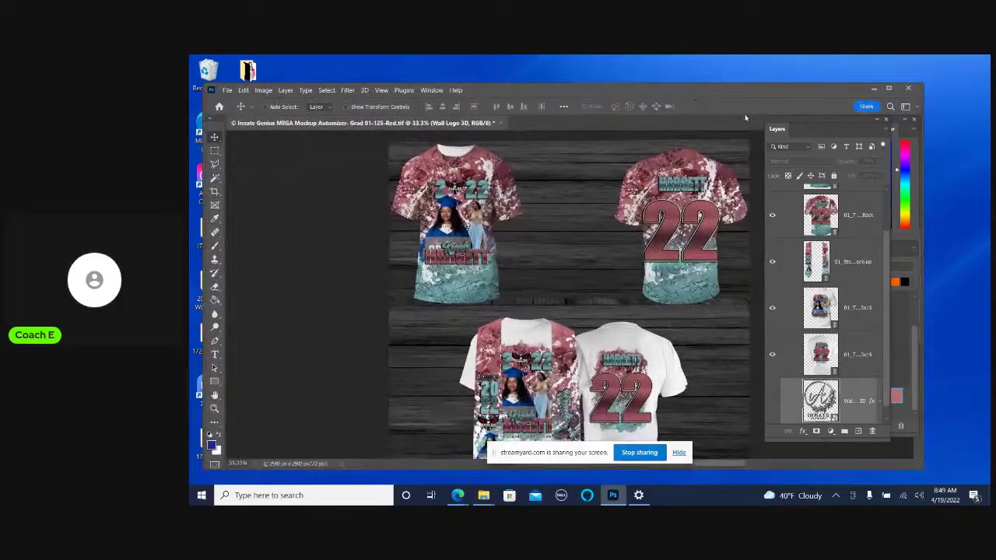
click(888, 88)
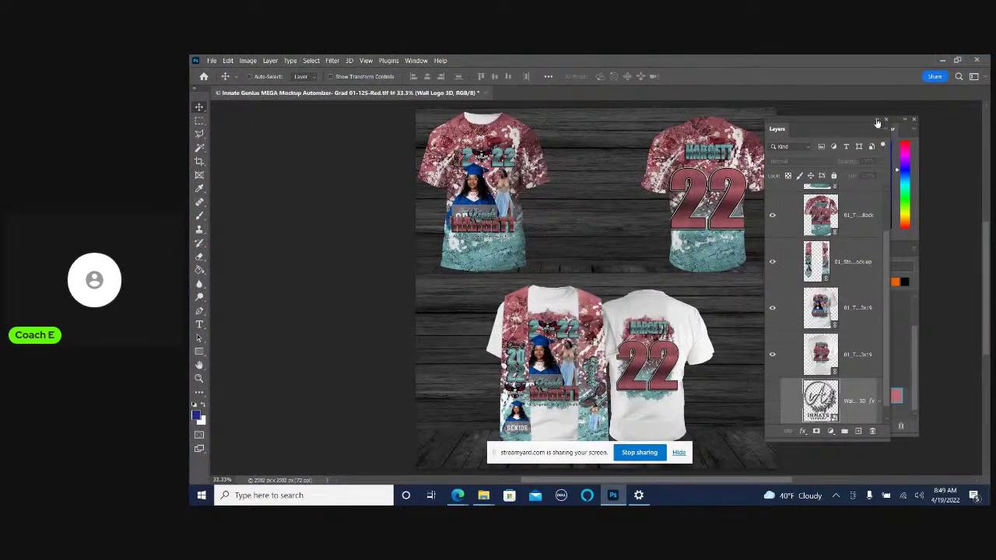
drag(854, 126, 928, 109)
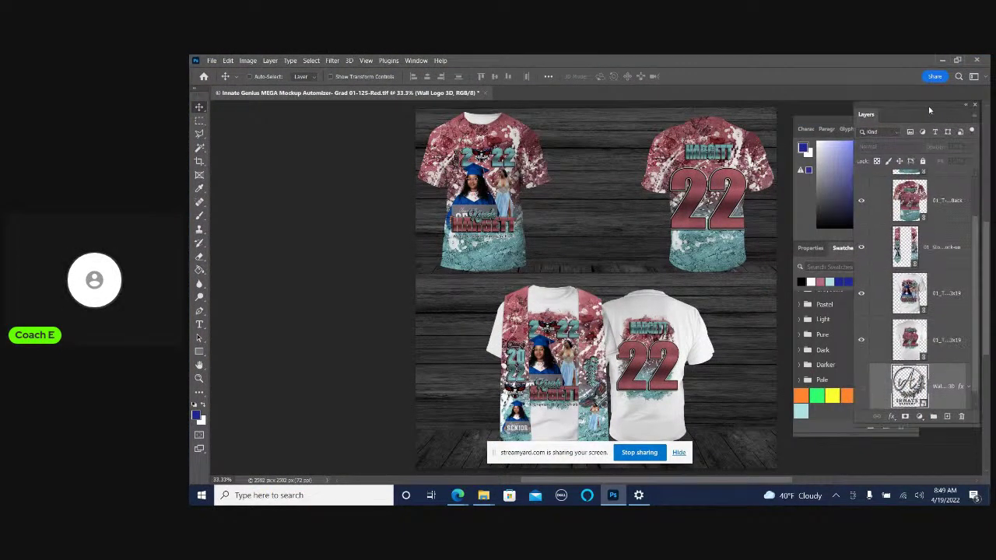
click(836, 129)
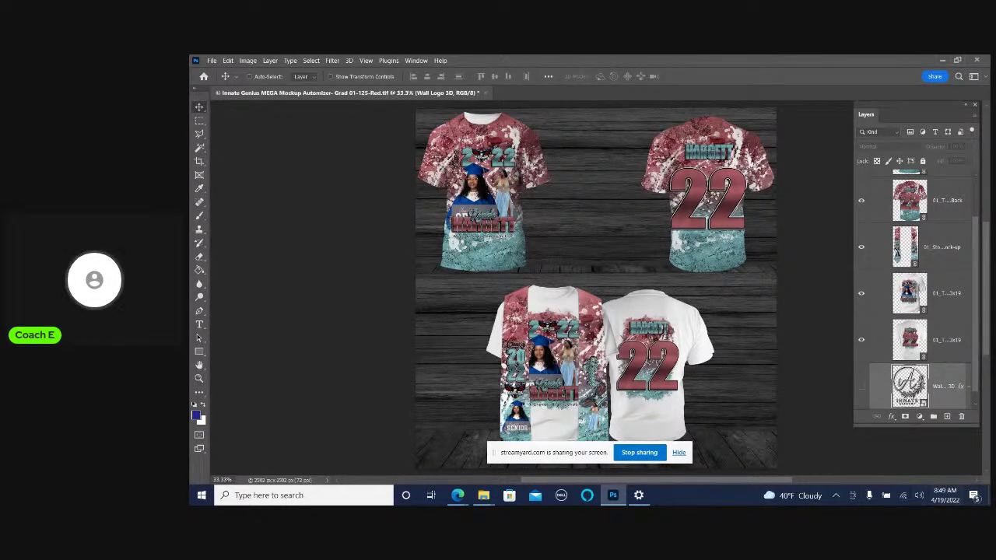
click(505, 448)
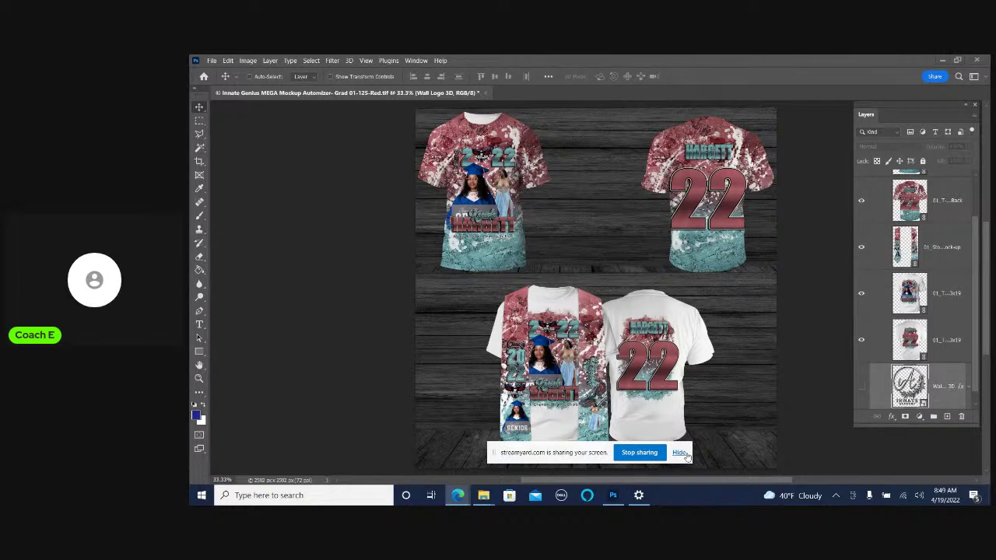
click(679, 452)
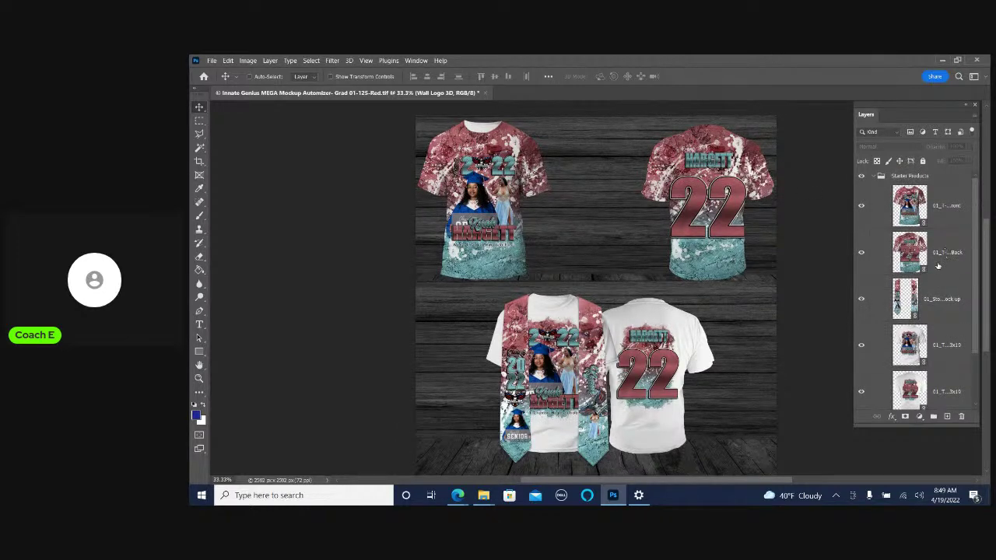
Open the 44x36 Shirt Adult design and show the Just Did It layer instead of 0_foreground
double_click(907, 202)
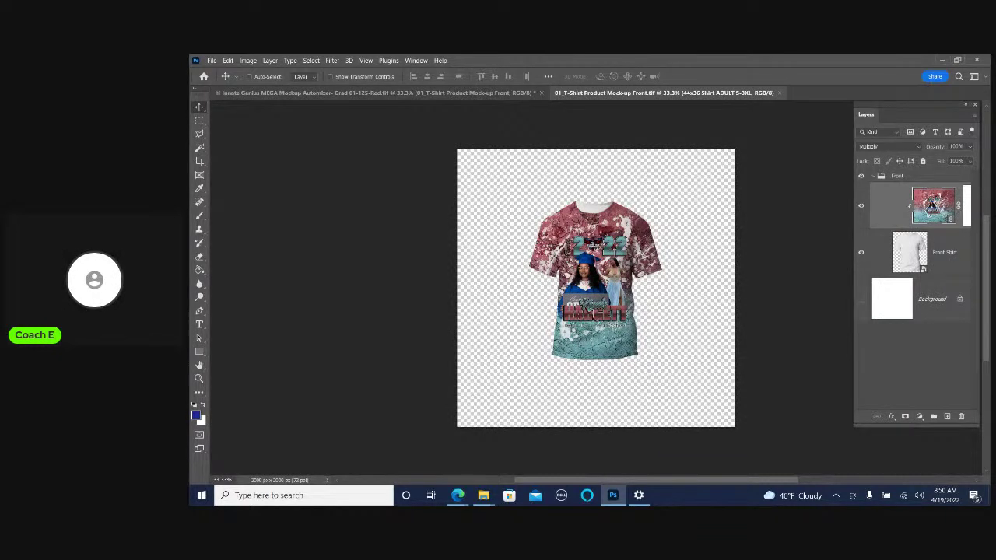
double_click(935, 204)
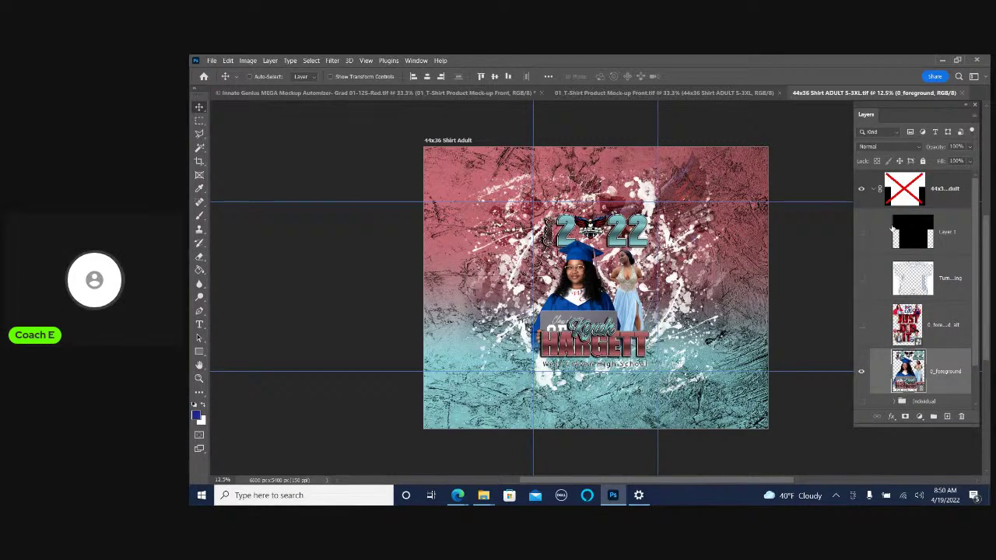
click(861, 326)
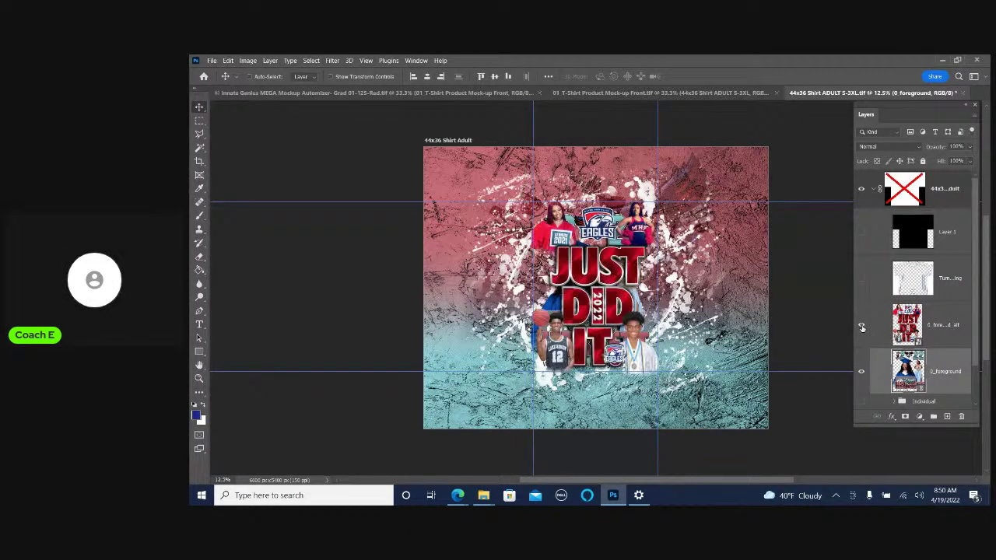
scroll(867, 346, down, 1)
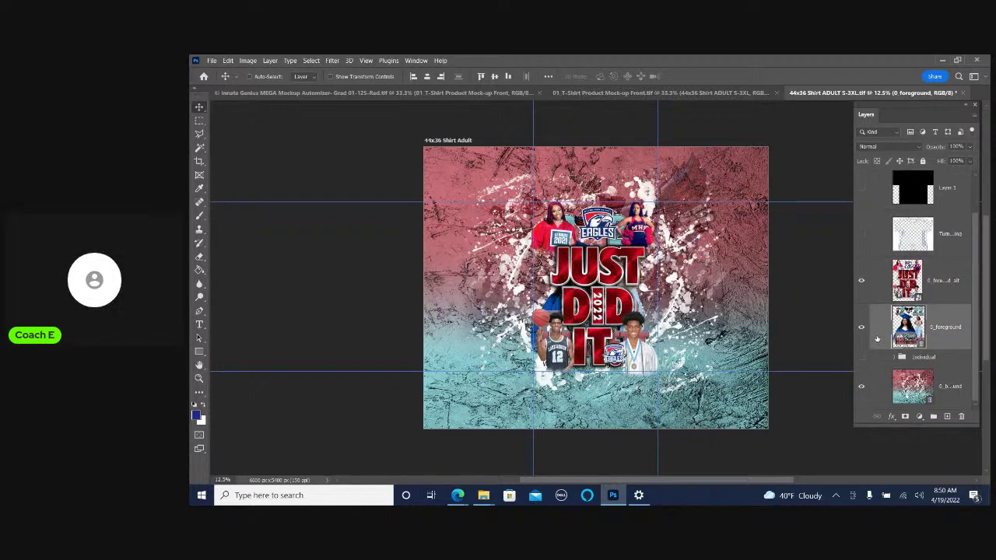
scroll(918, 333, up, 1)
click(913, 335)
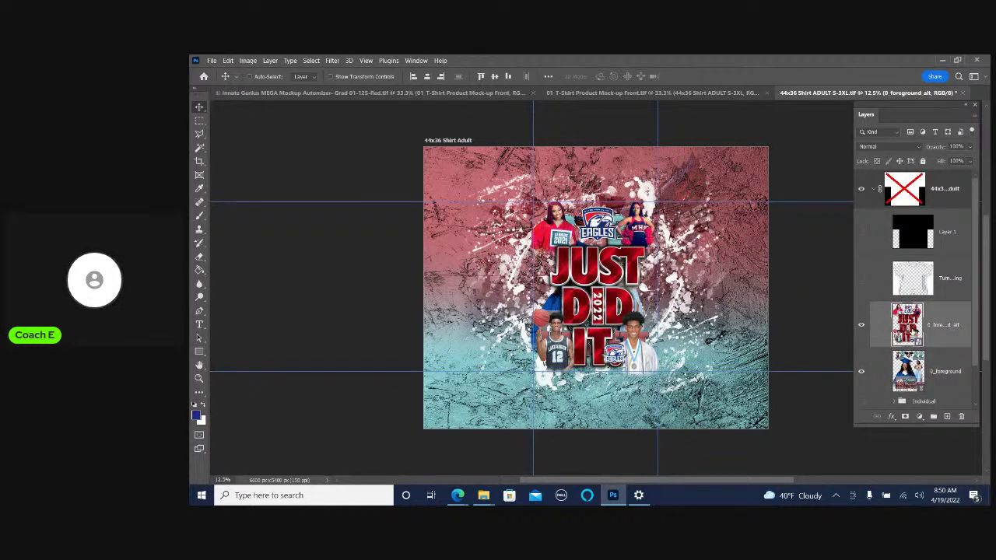
click(861, 371)
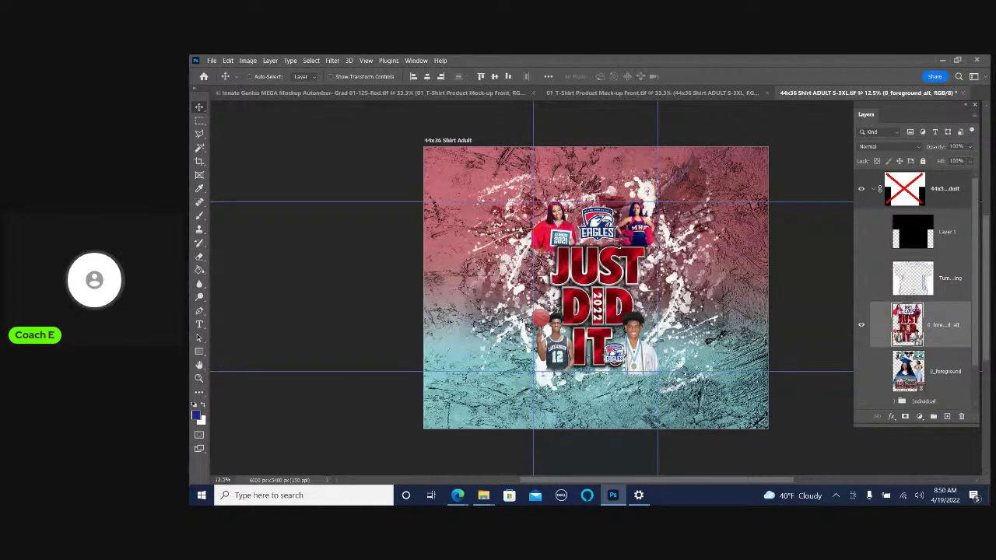
Open the Just Did It smart object and run Update All Modified Content
double_click(902, 323)
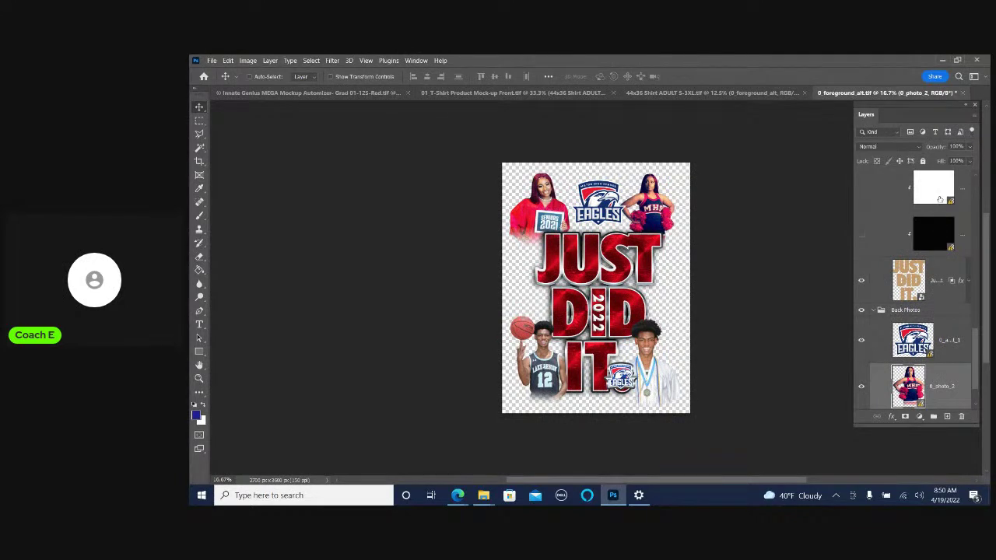
click(948, 191)
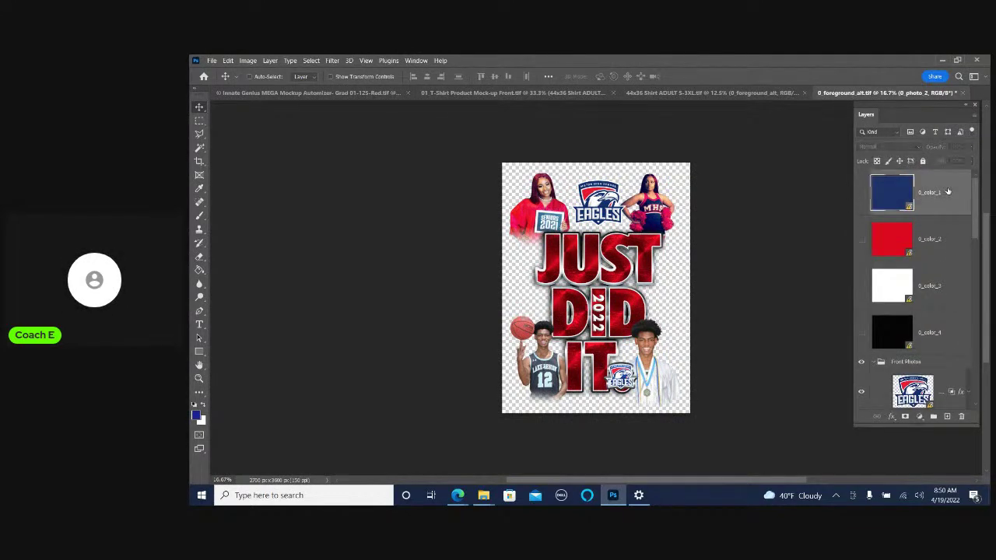
right_click(948, 191)
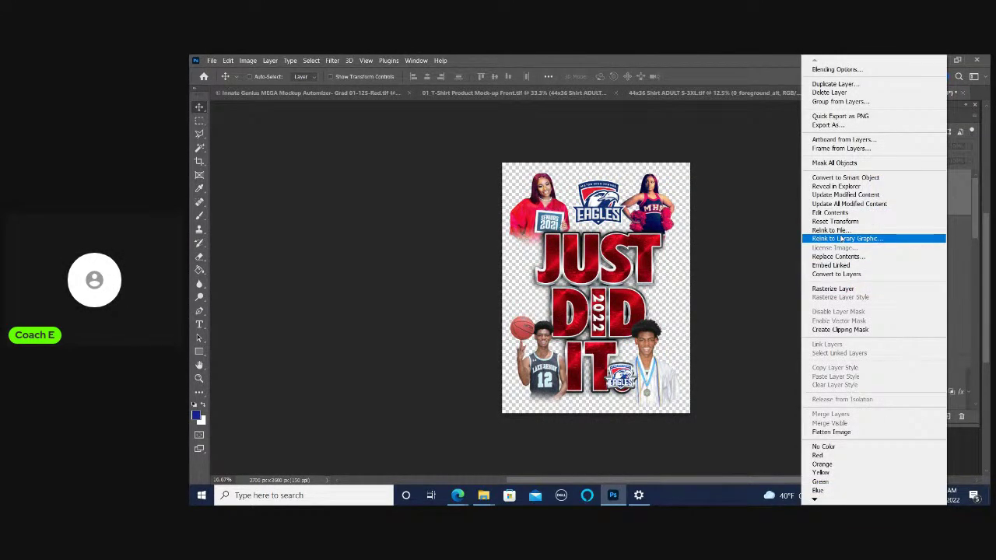
click(854, 202)
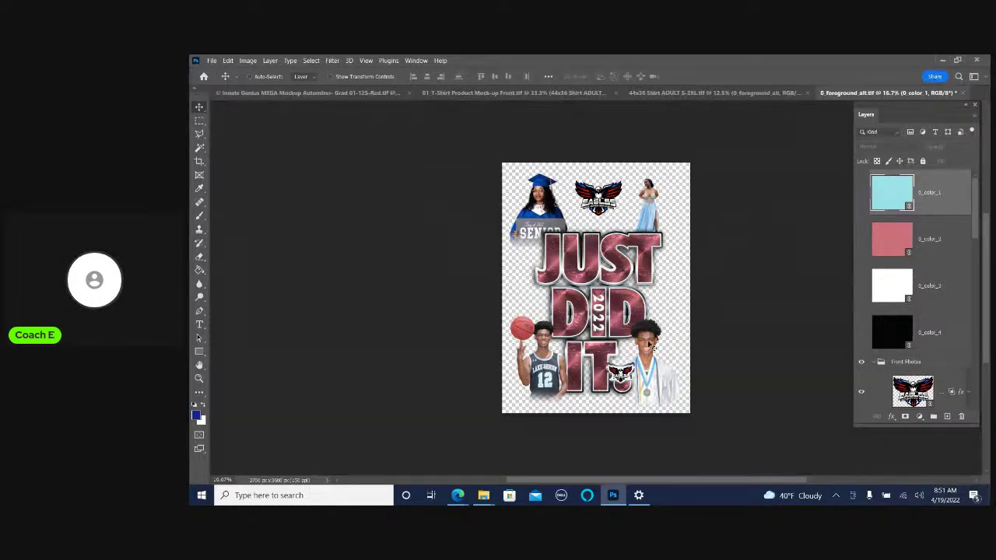
Hide the 0_photo_3 and 0_photo_4 bottom photo layers
scroll(882, 247, down, 5)
scroll(887, 300, down, 2)
scroll(887, 300, up, 2)
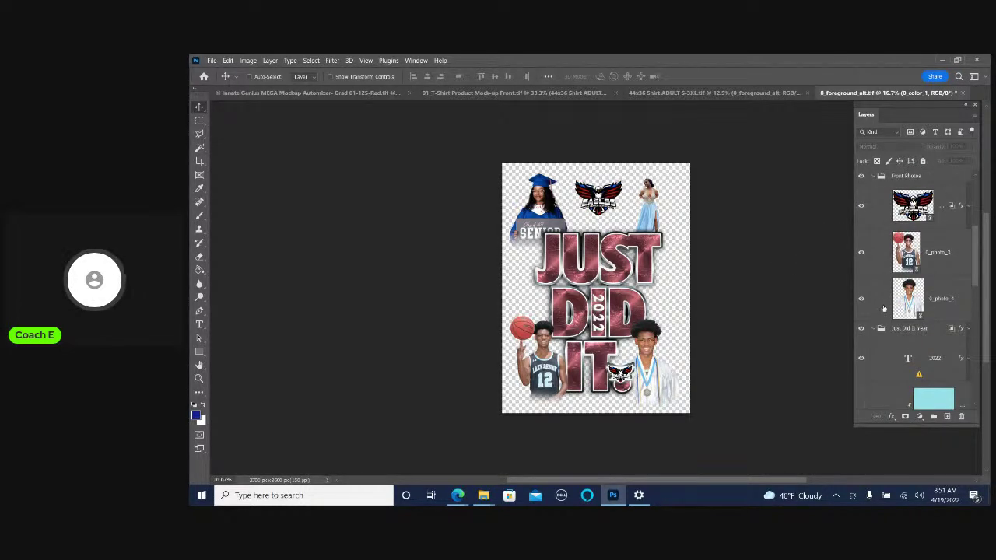
click(862, 298)
click(859, 252)
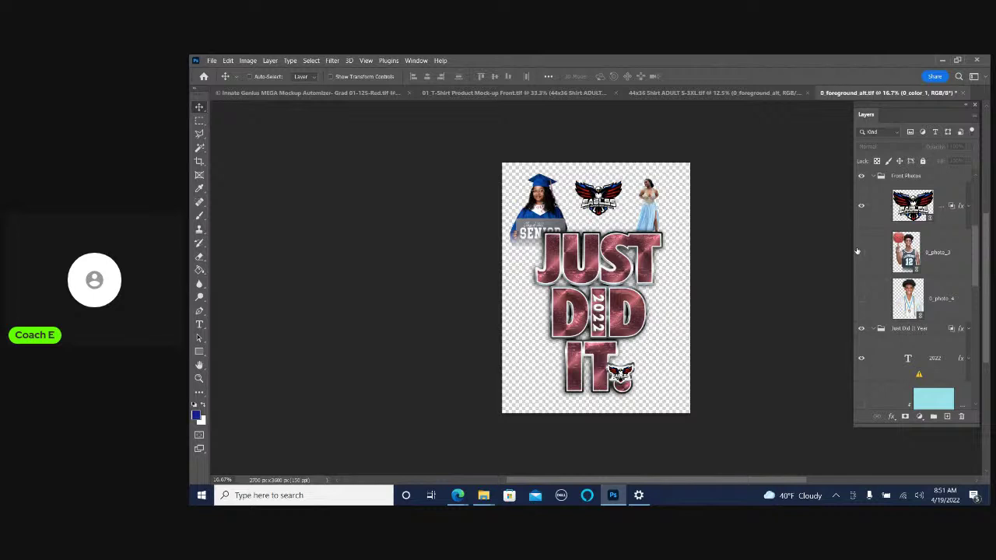
Open the 125-NICO desktop folder in File Explorer, then return to Photoshop
click(942, 61)
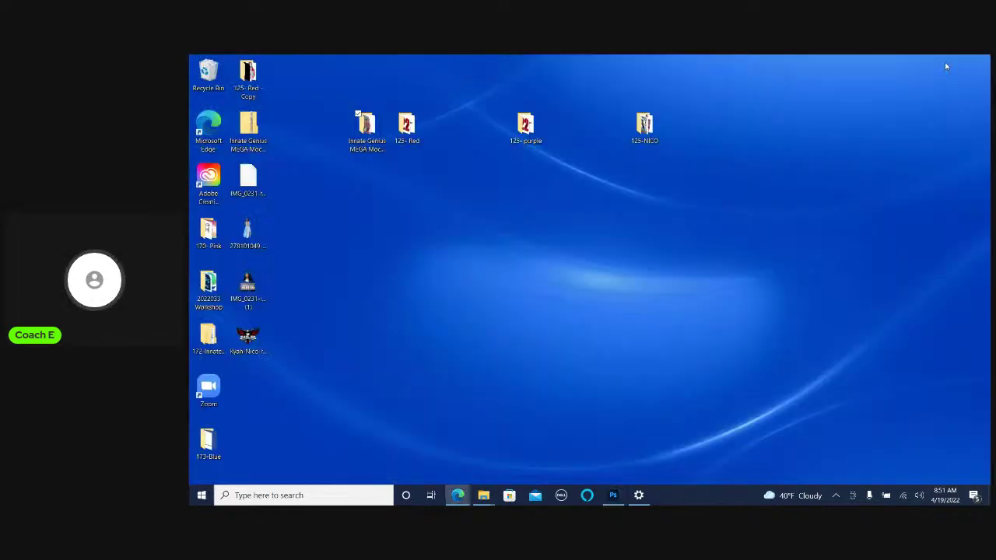
double_click(632, 124)
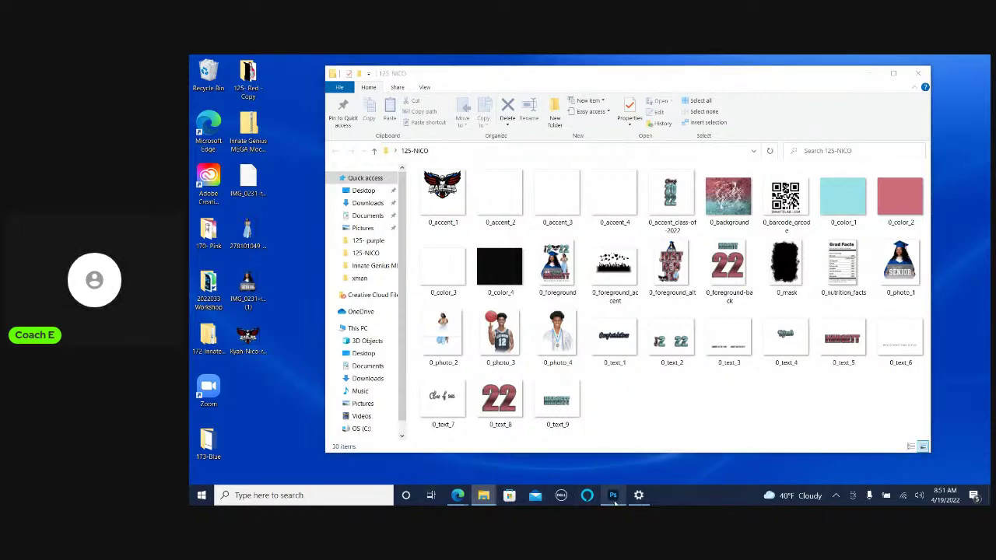
click(612, 494)
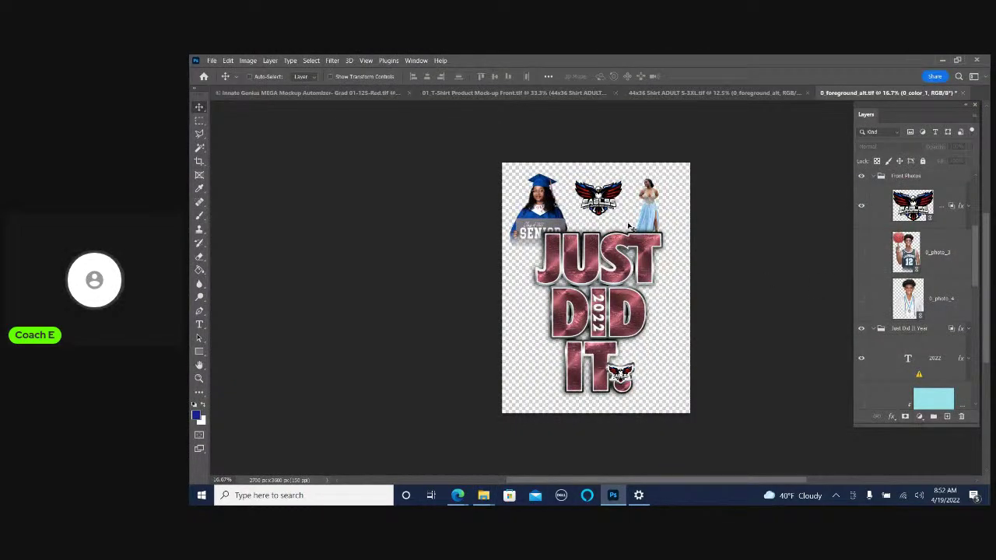
Rearrange the Photoshop and folder windows, then maximize Photoshop again
click(956, 60)
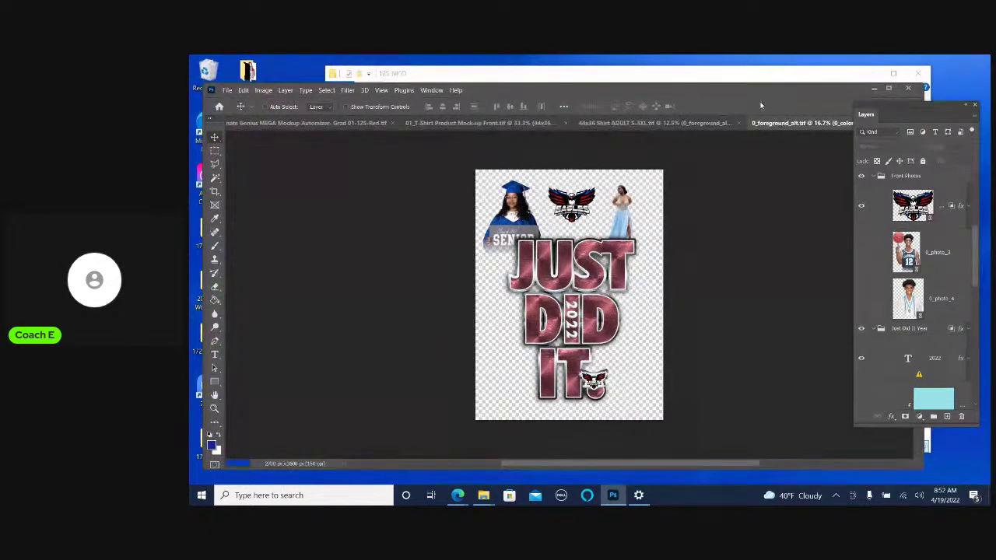
drag(759, 96, 747, 222)
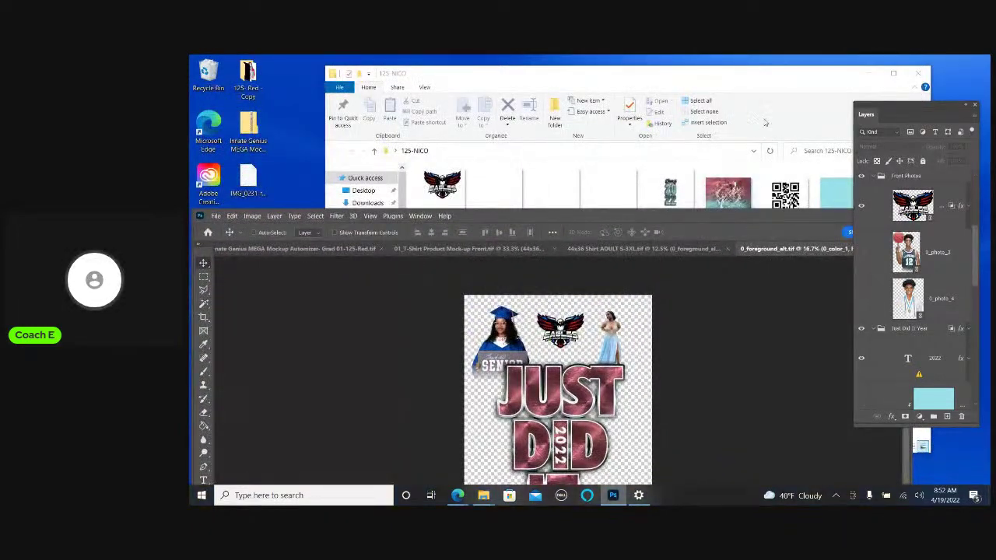
click(870, 72)
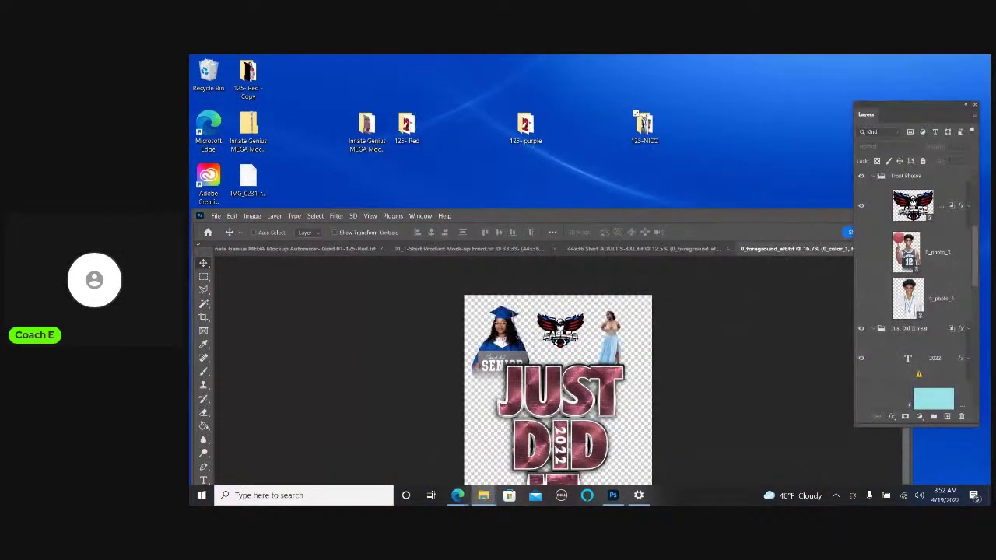
drag(746, 215, 740, 71)
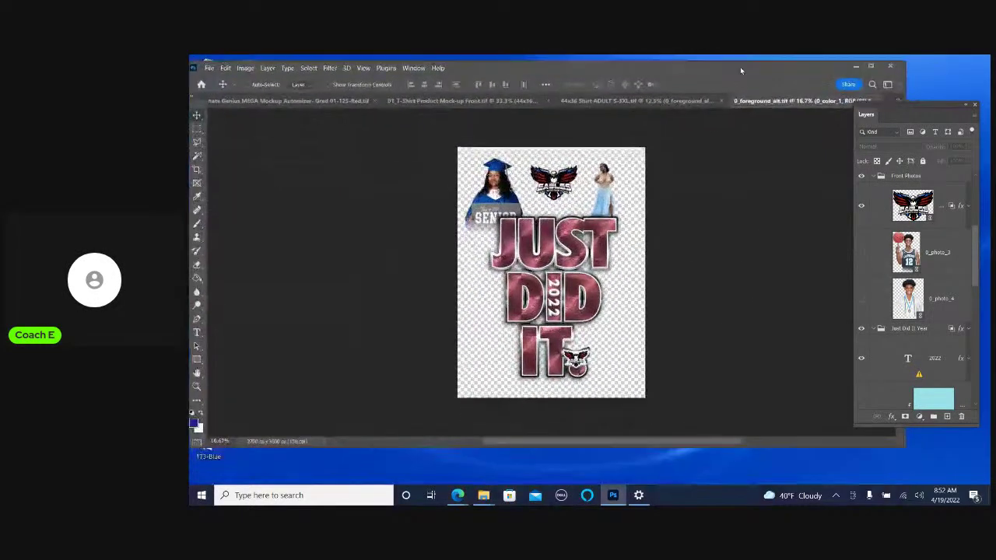
click(869, 65)
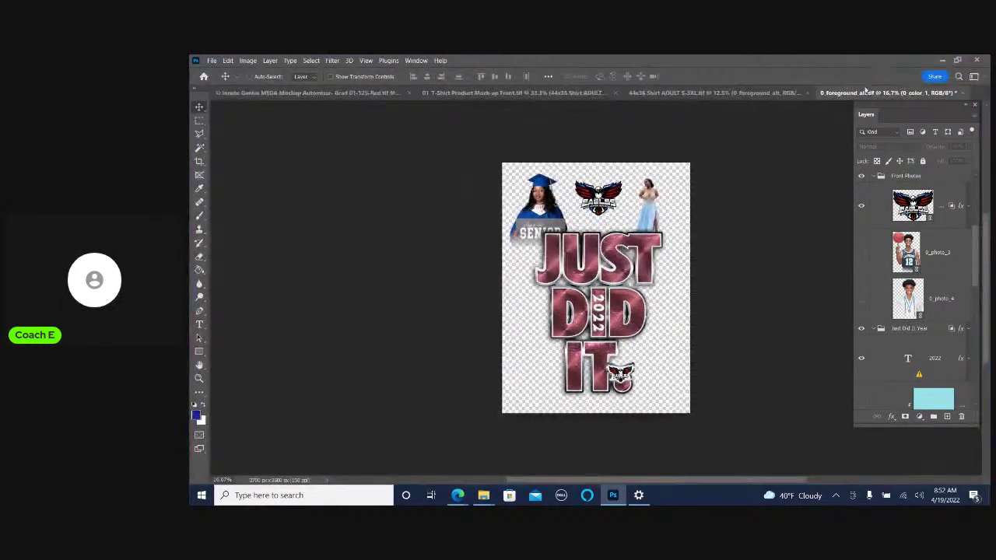
Hide the three old artwork groups, place 0_foreground_alt onto the canvas, and close the file
click(872, 177)
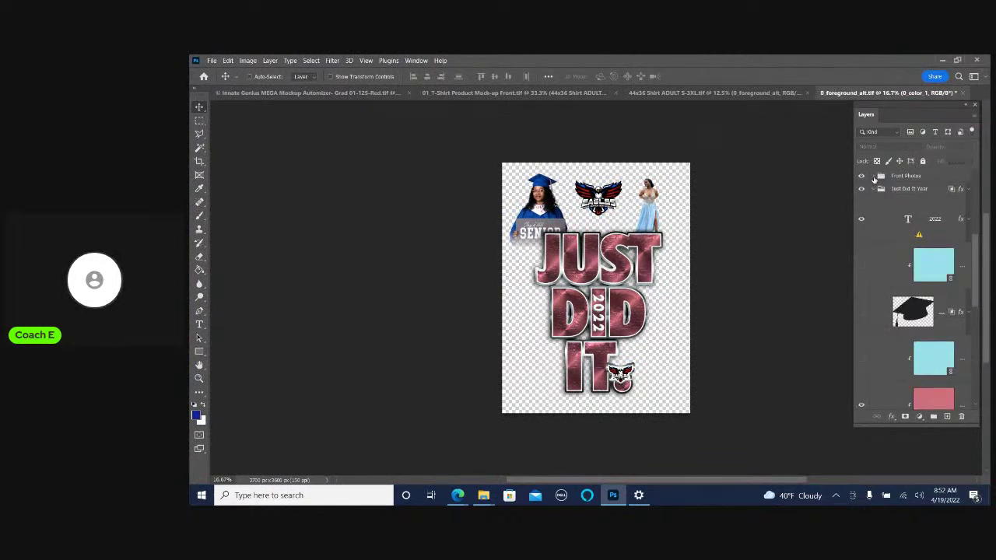
click(873, 189)
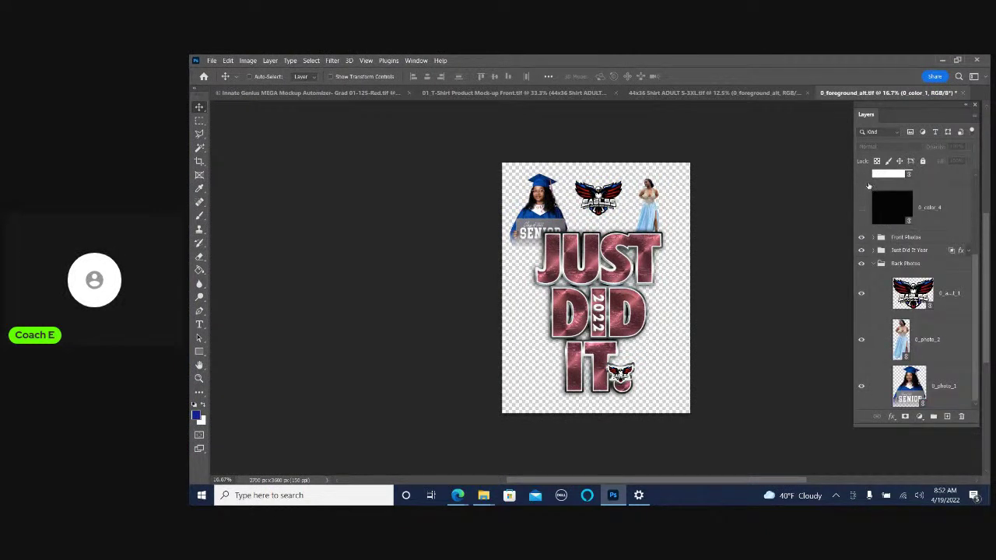
drag(861, 238, 861, 268)
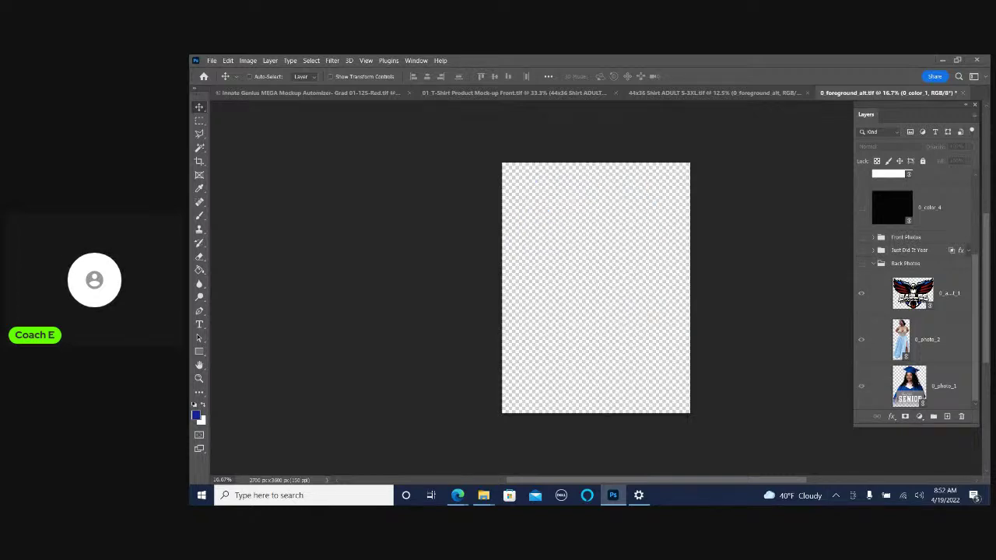
drag(981, 380, 593, 303)
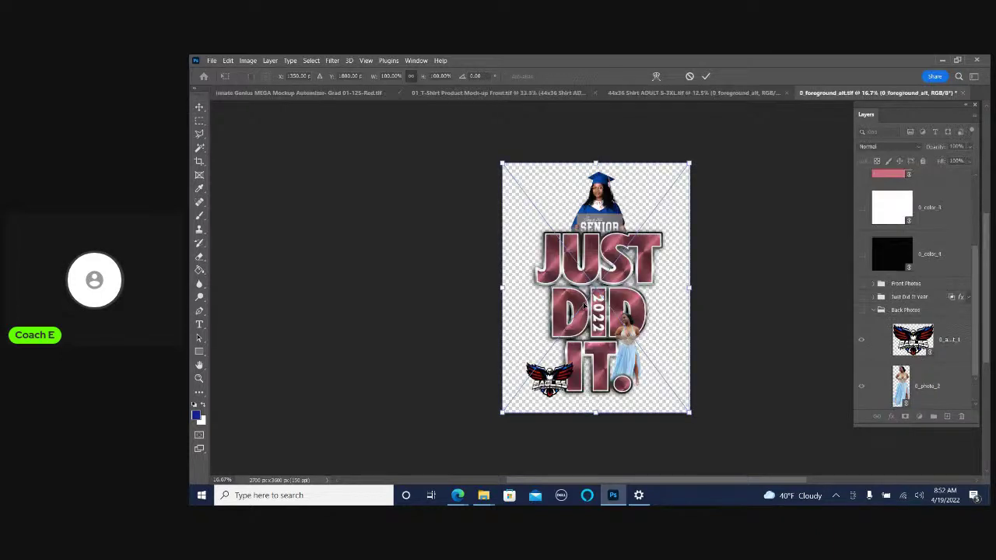
click(704, 76)
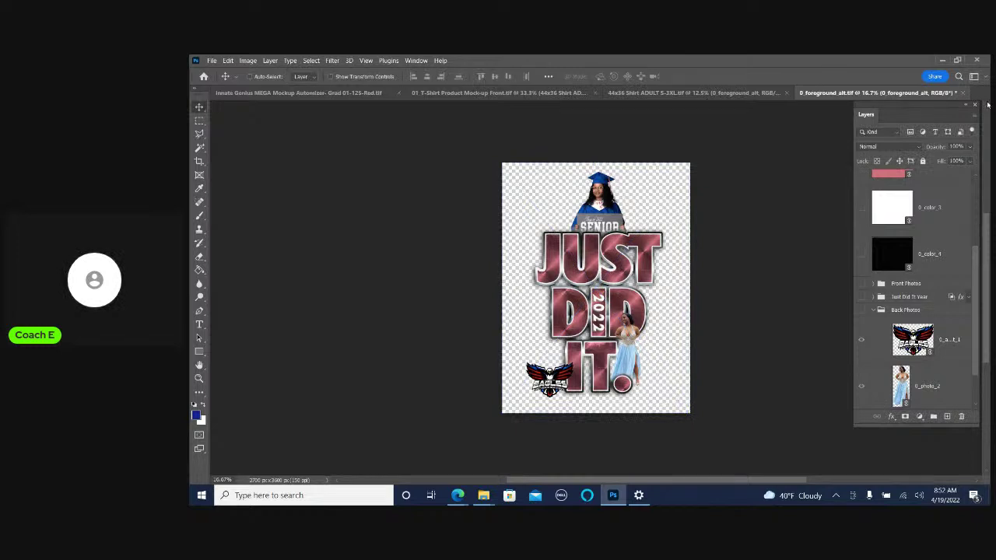
click(962, 93)
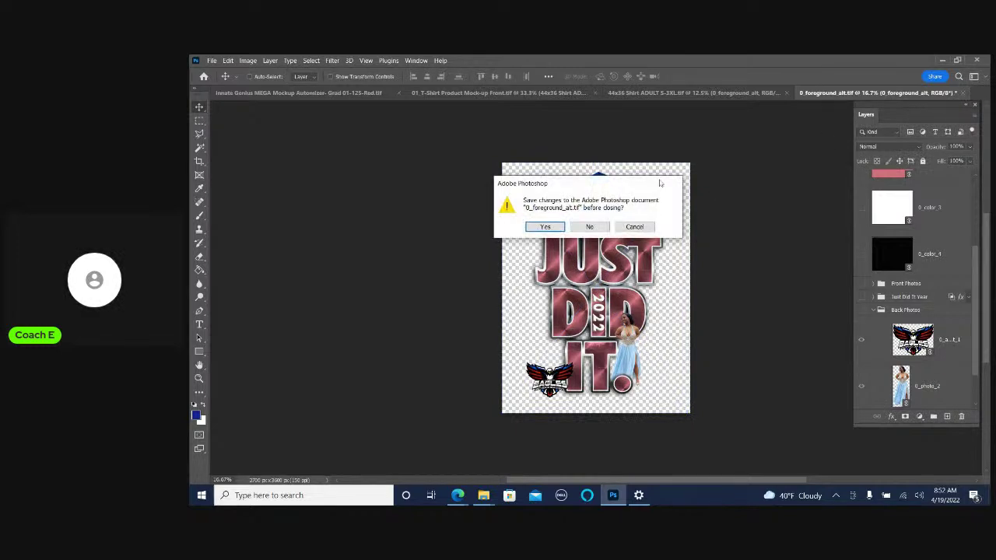
Save the foreground_alt artwork changes on closing
click(546, 228)
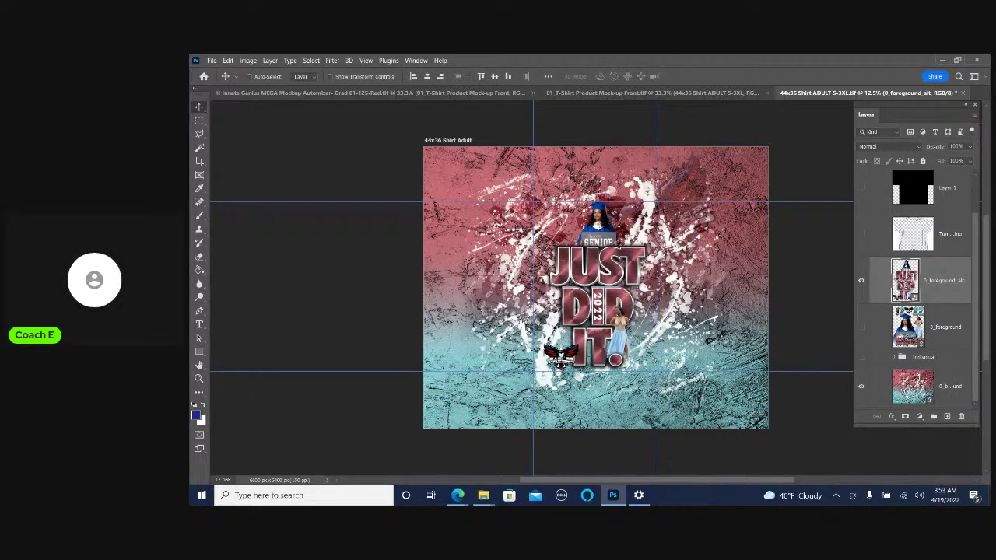
Place the 0_mask shape into the shirt design and create a clipping mask
mouse_move(911, 386)
mouse_down()
mouse_move(593, 290)
mouse_move(585, 273)
mouse_up()
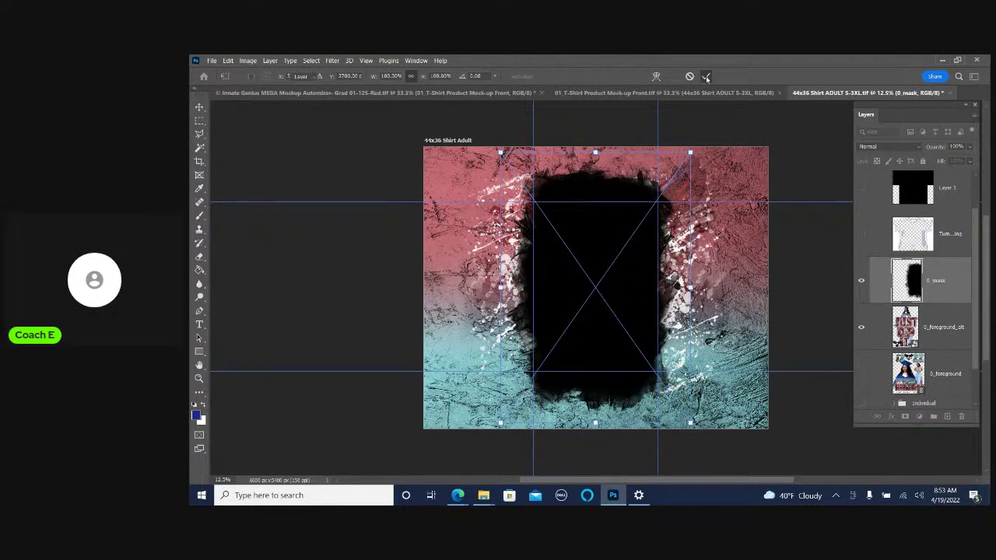
click(706, 77)
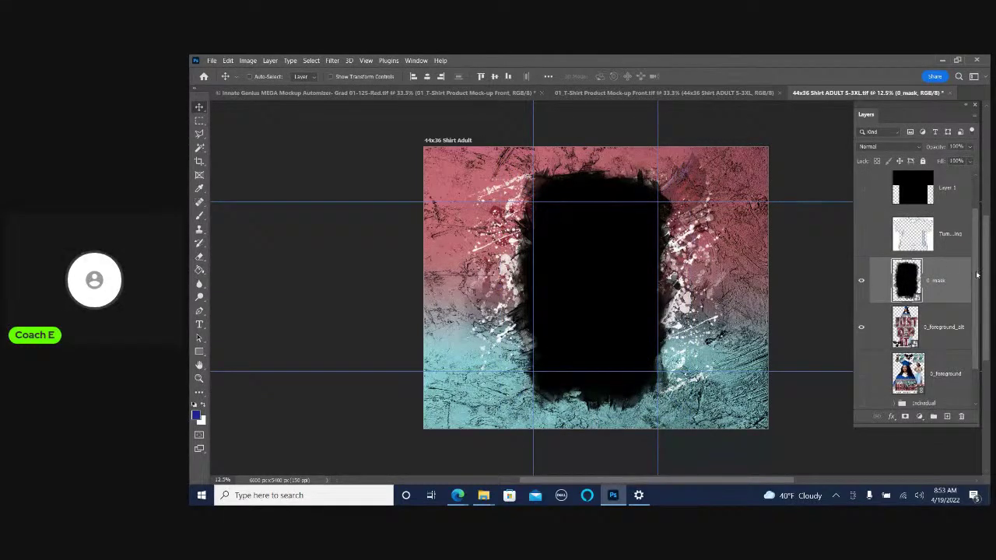
right_click(941, 281)
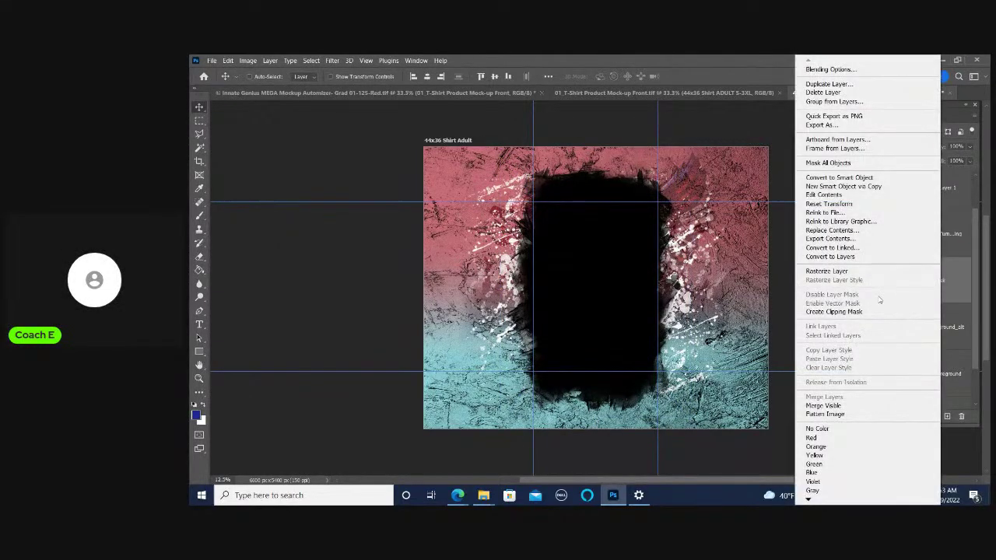
click(840, 312)
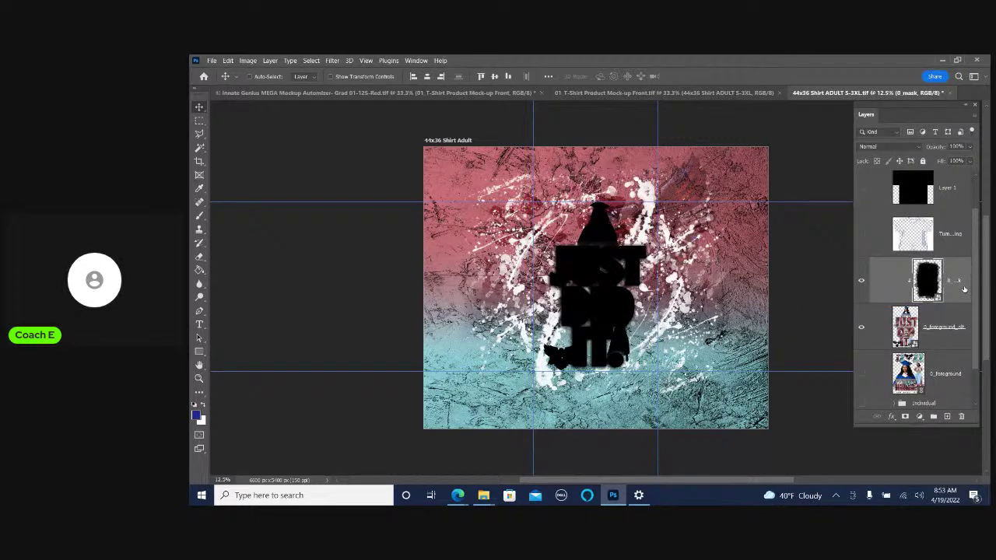
Move 0_mask below 0_foreground_alt and clip 0_background to the mask shape
drag(933, 309, 952, 357)
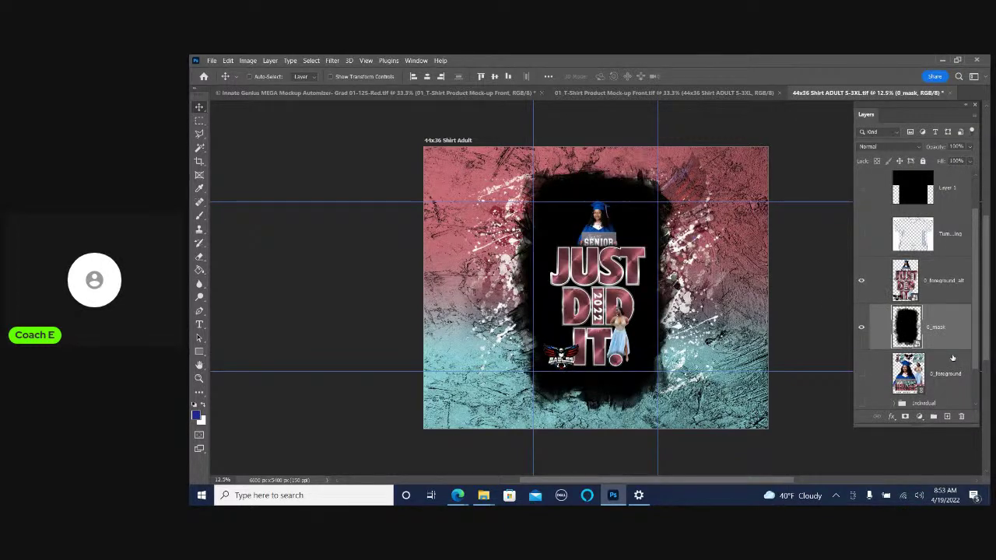
scroll(952, 386, down, 1)
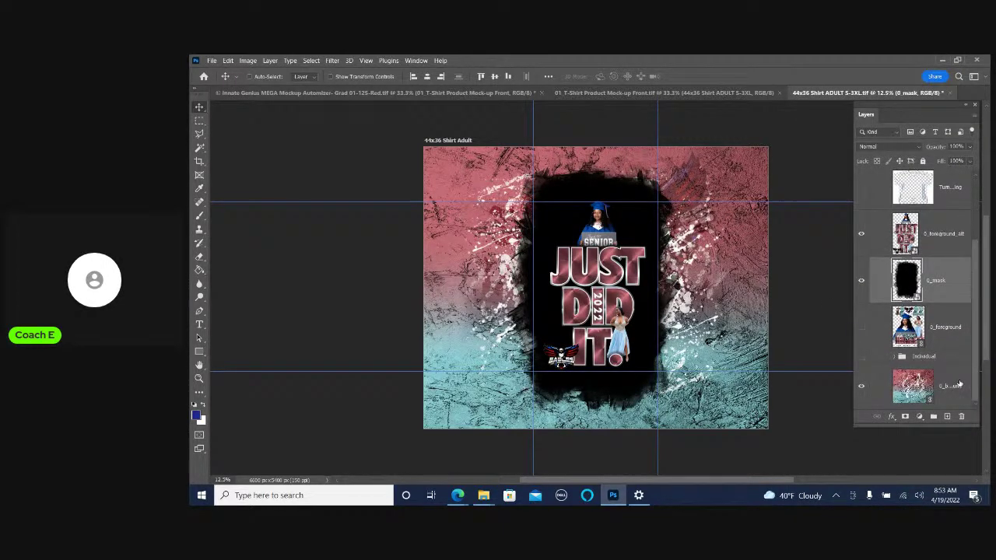
drag(946, 284, 949, 261)
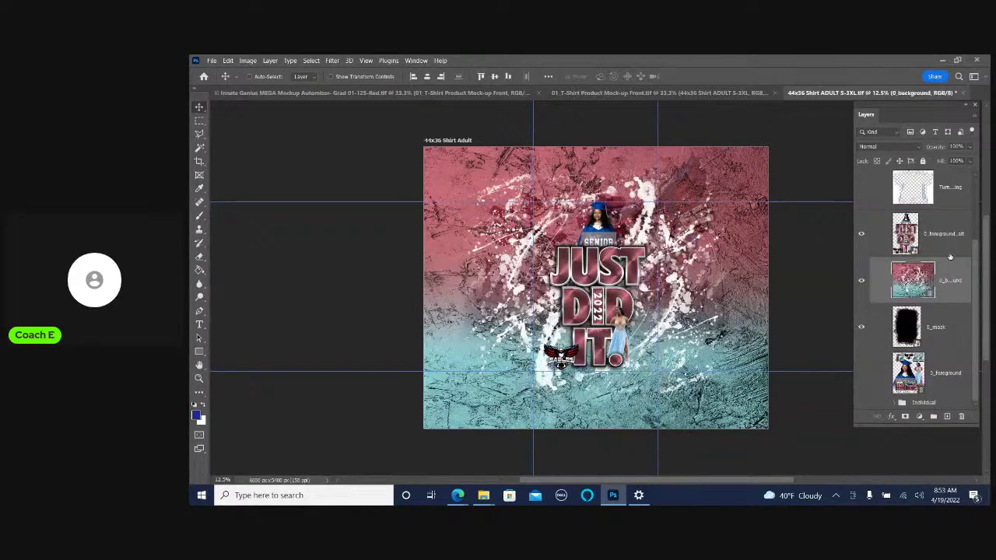
right_click(949, 263)
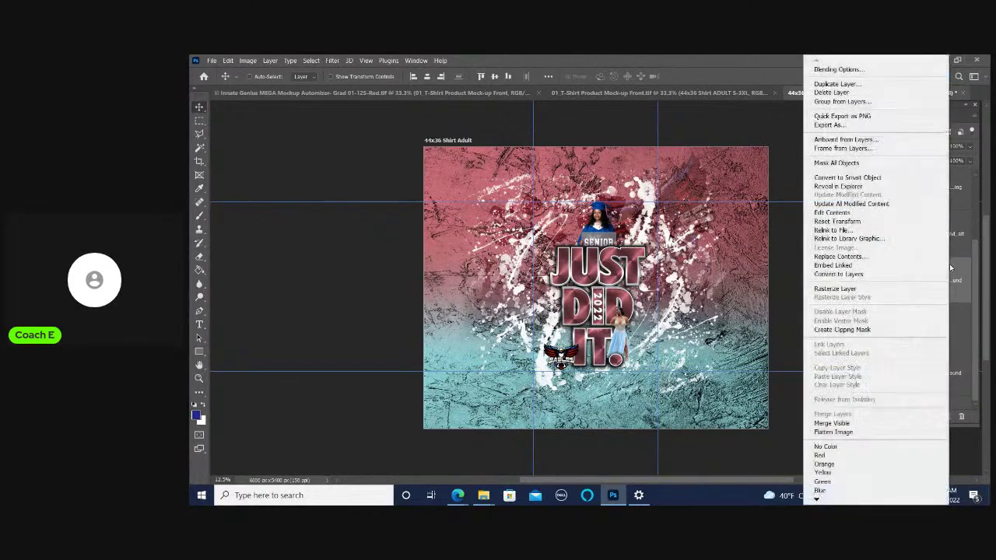
click(860, 329)
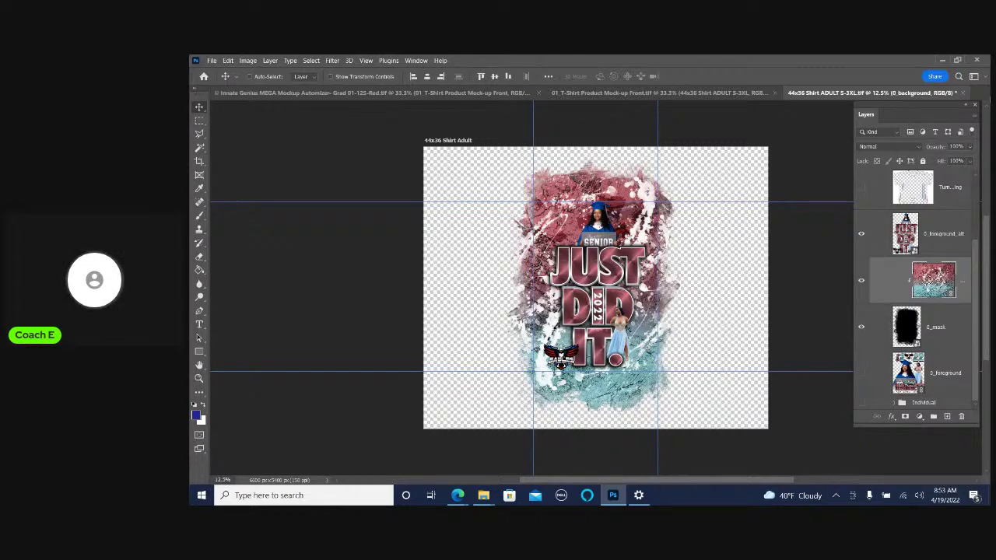
Save and close the 44x36 Shirt Adult design, then reopen it from its smart object thumbnail
click(962, 93)
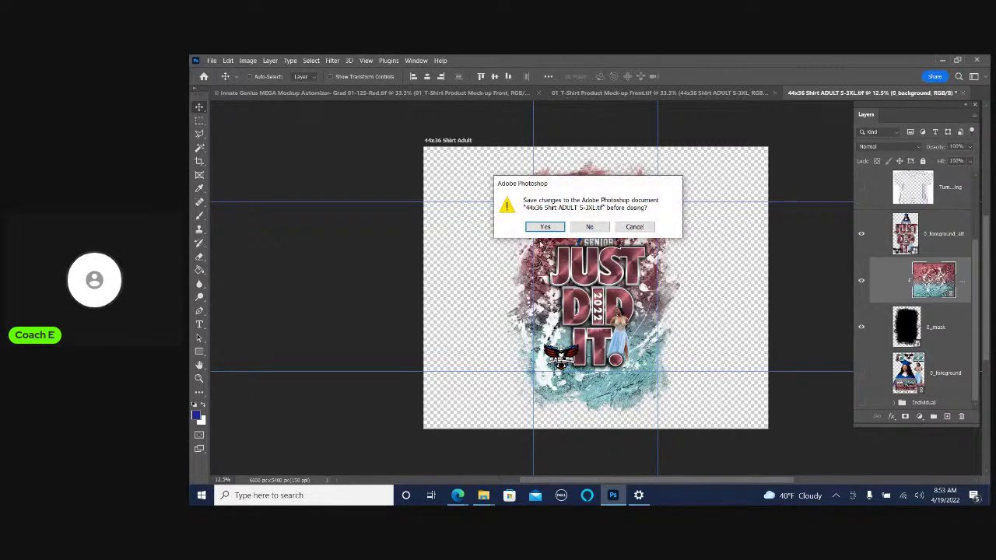
click(545, 226)
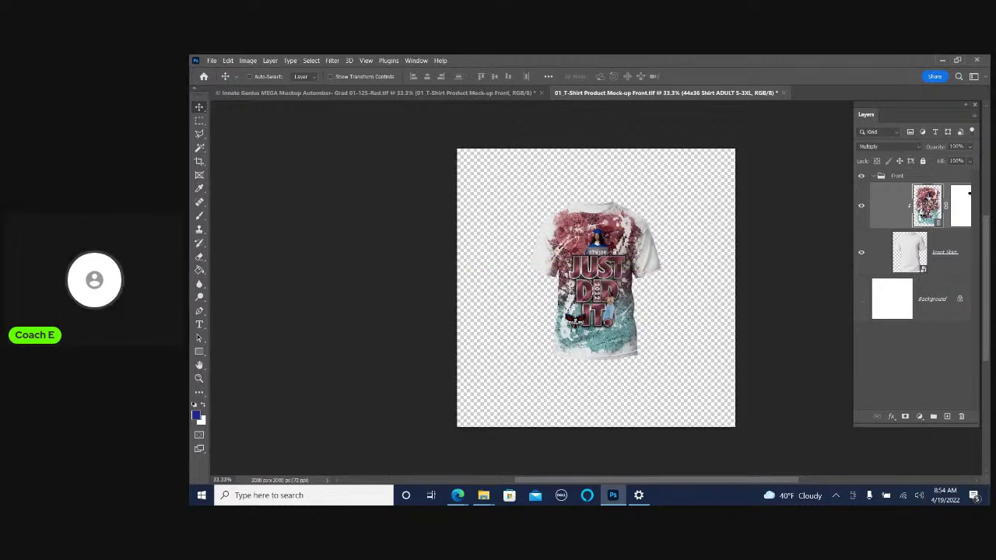
double_click(926, 206)
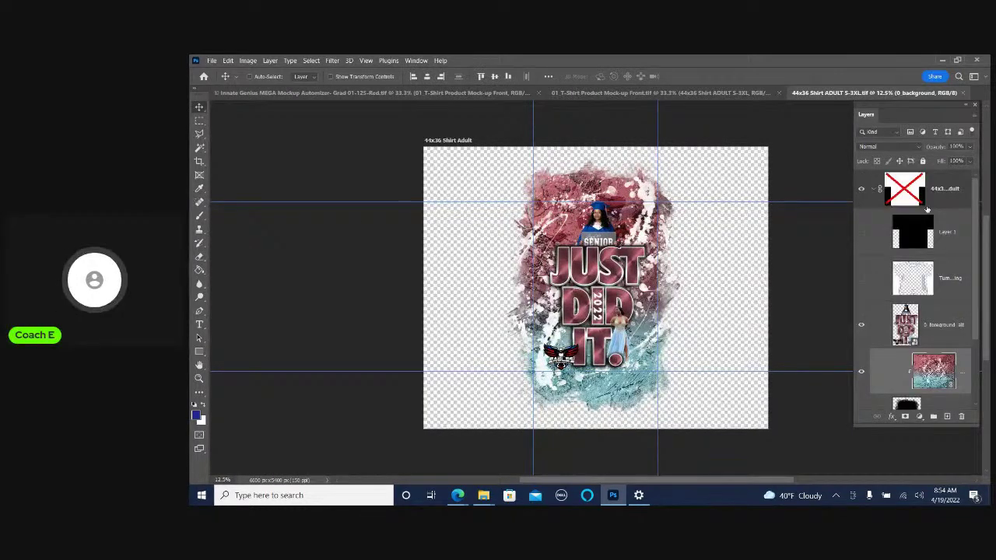
Scale the pink-teal splatter background layer down to about 94%
right_click(622, 187)
click(639, 199)
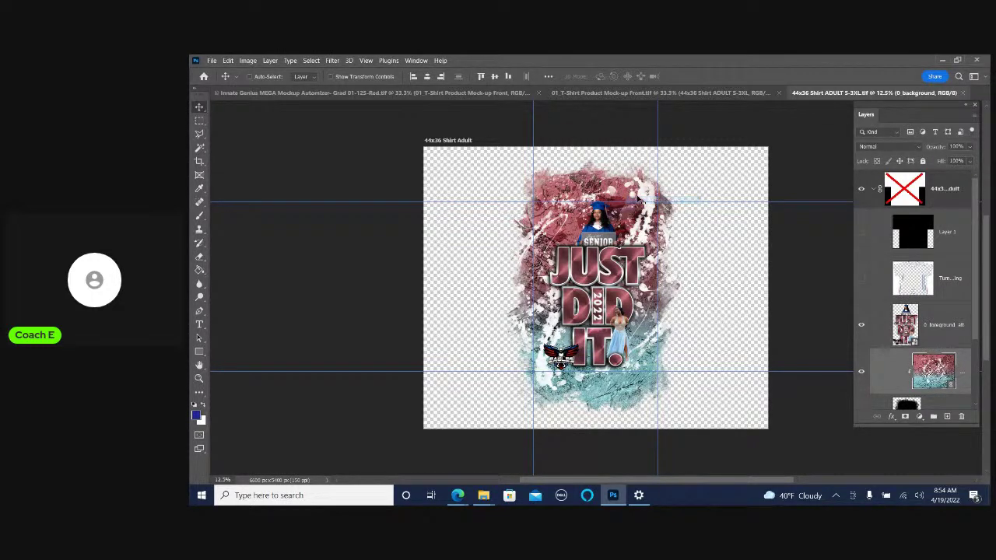
key(ctrl)
key(ctrl+t)
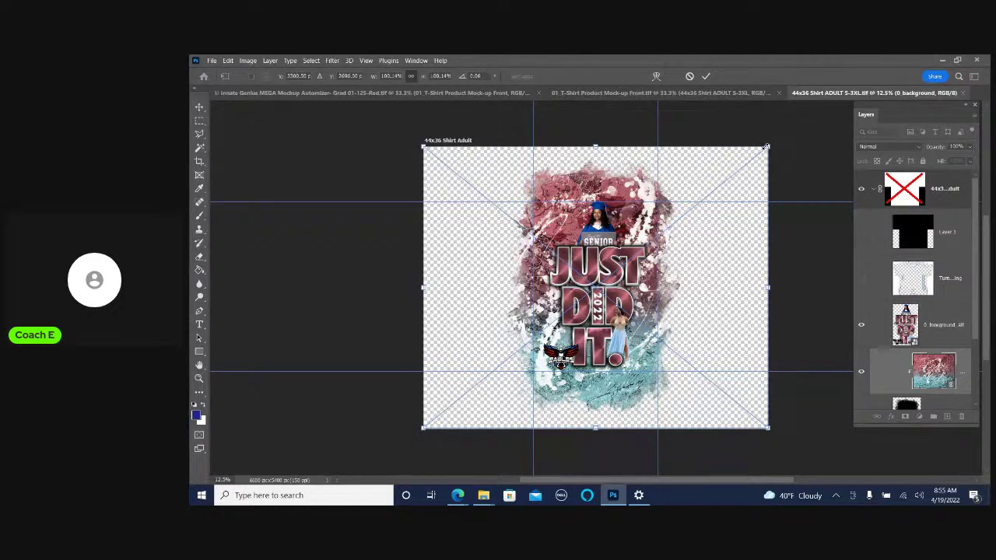
drag(772, 147, 743, 210)
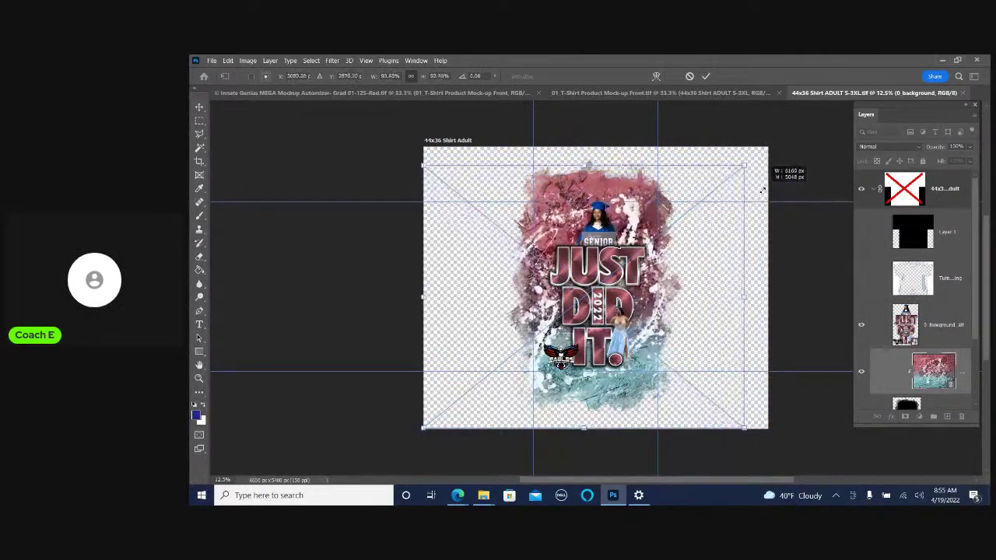
drag(742, 210, 746, 164)
click(707, 79)
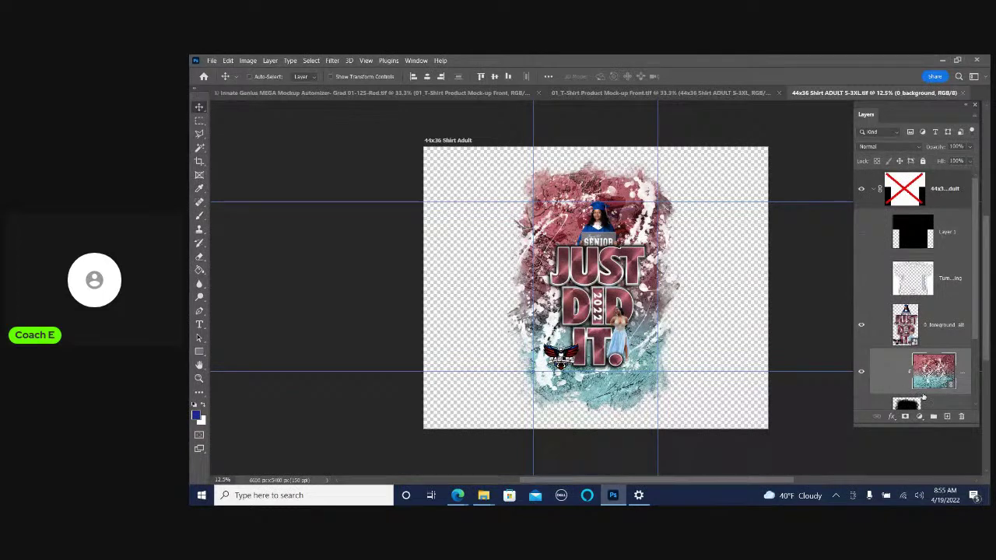
Link the design layers, shrink the whole design slightly and nudge it upward
click(950, 406)
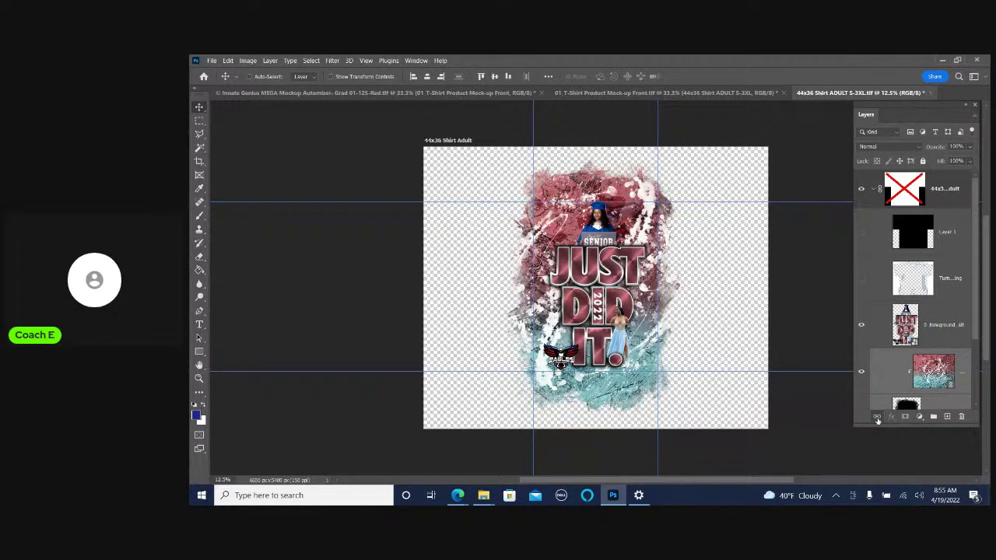
key(ctrl+t)
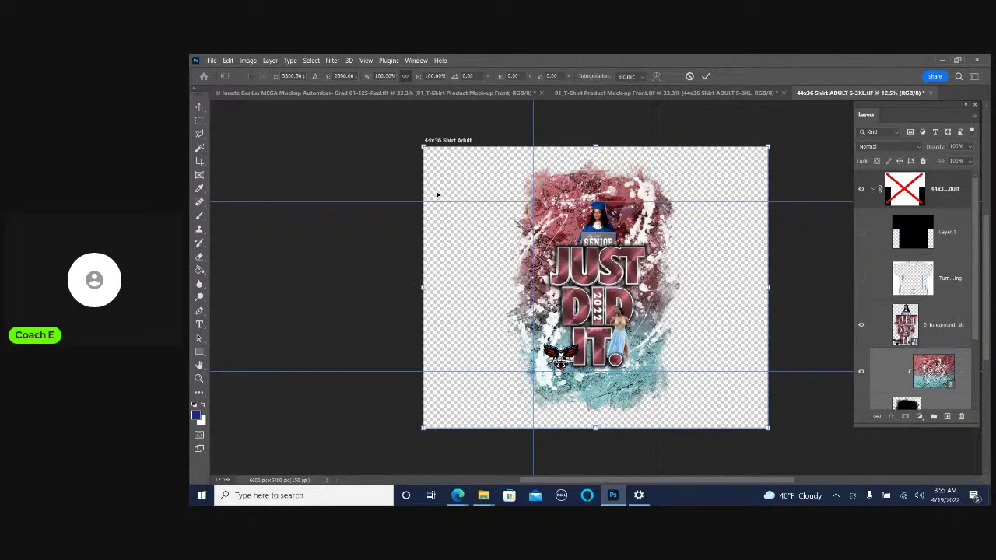
drag(424, 145, 437, 173)
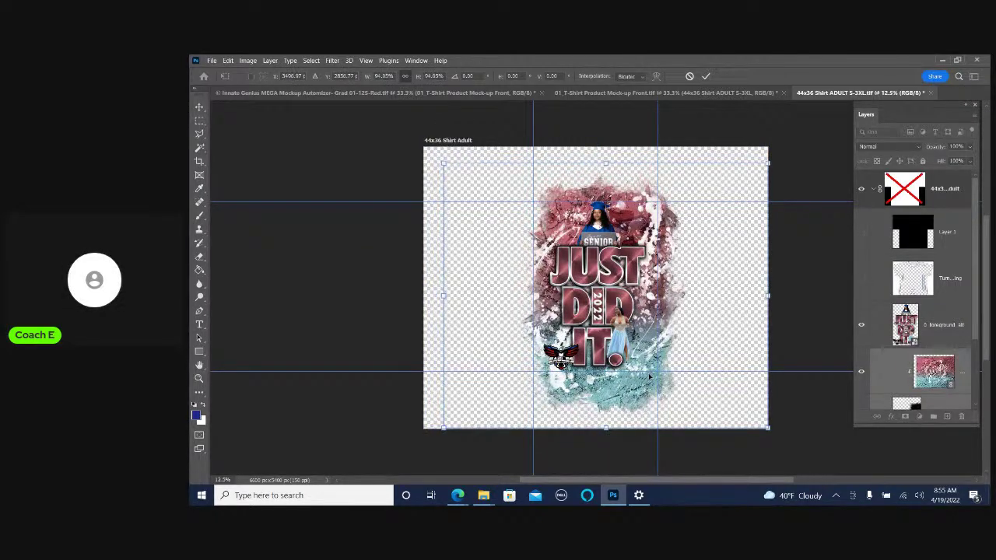
drag(650, 378, 645, 371)
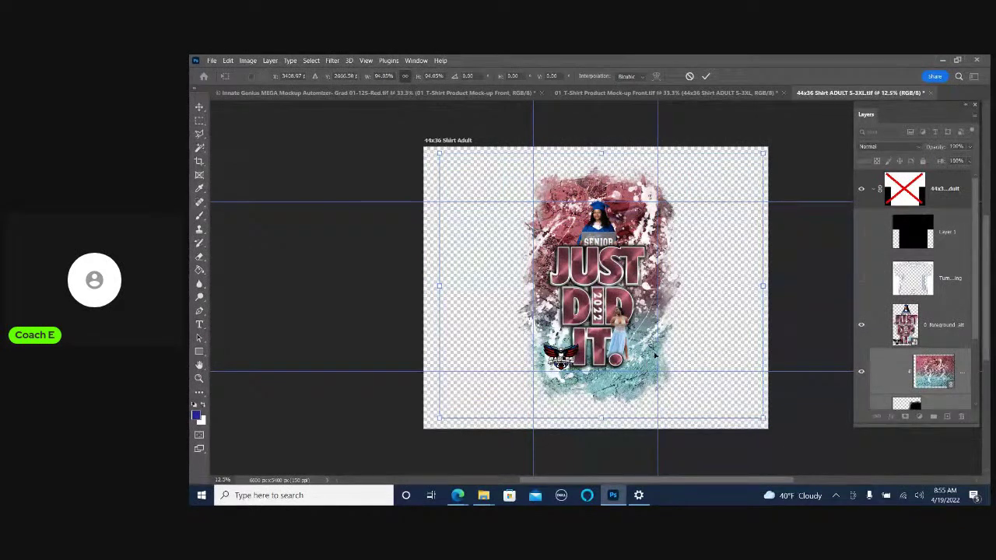
click(706, 75)
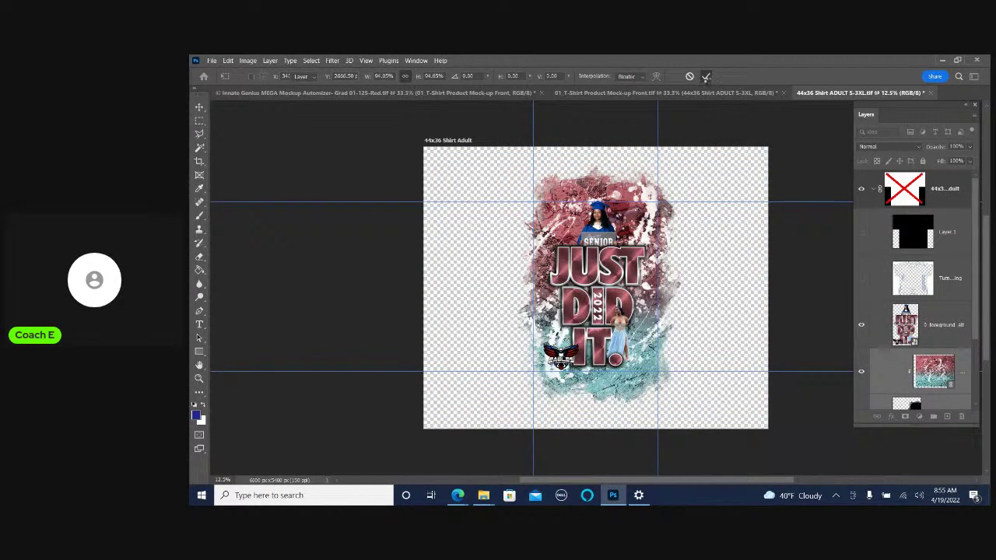
click(706, 76)
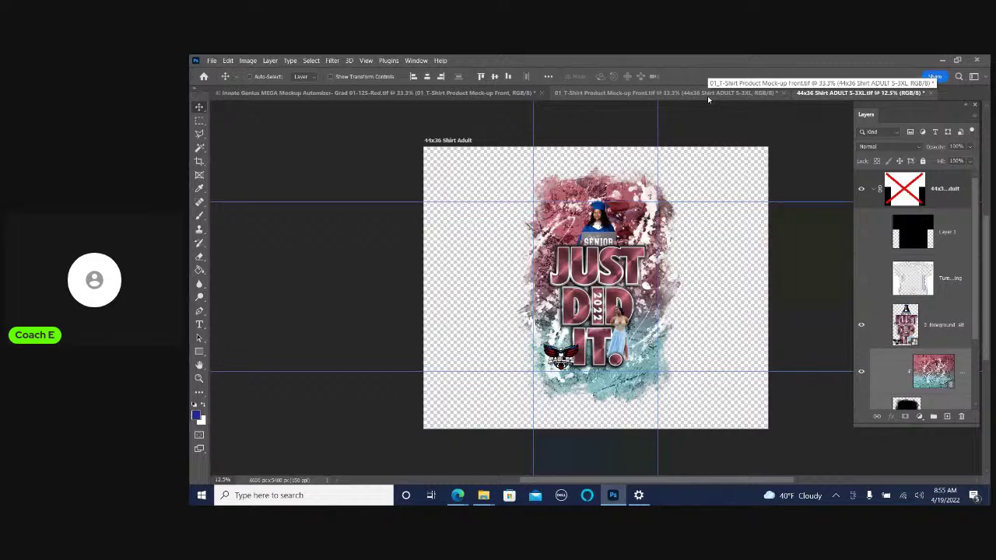
Save and close the resized shirt design, then save and close the front T-shirt mockup
click(930, 92)
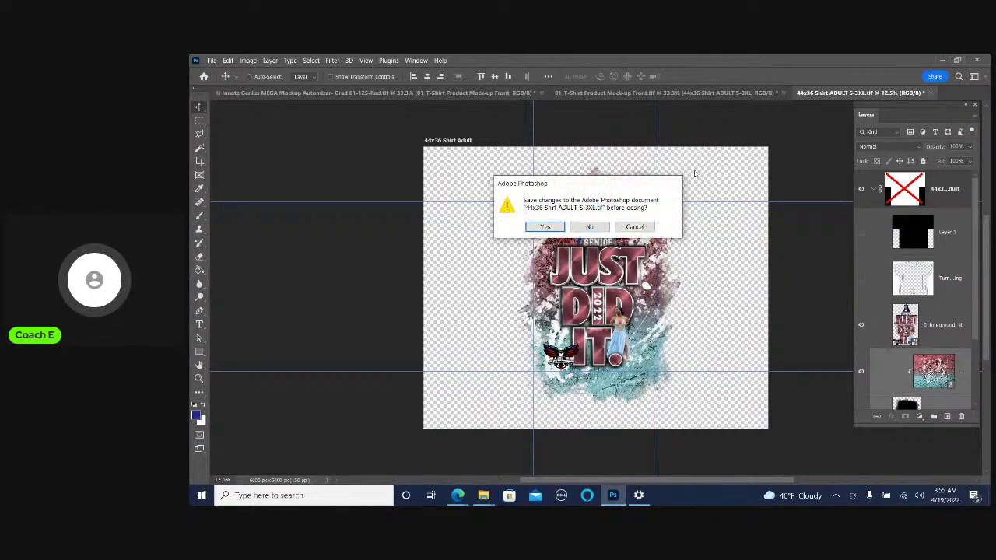
click(545, 227)
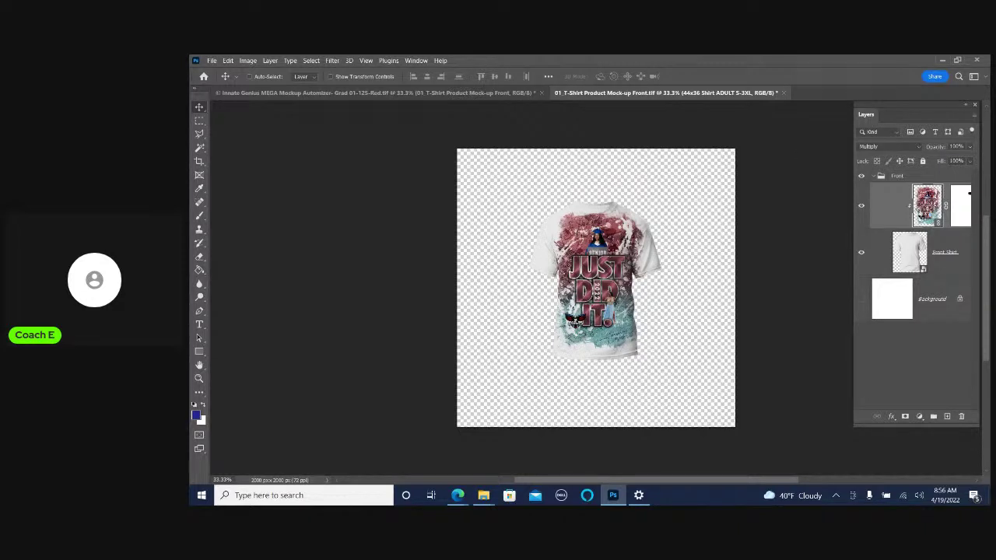
click(457, 495)
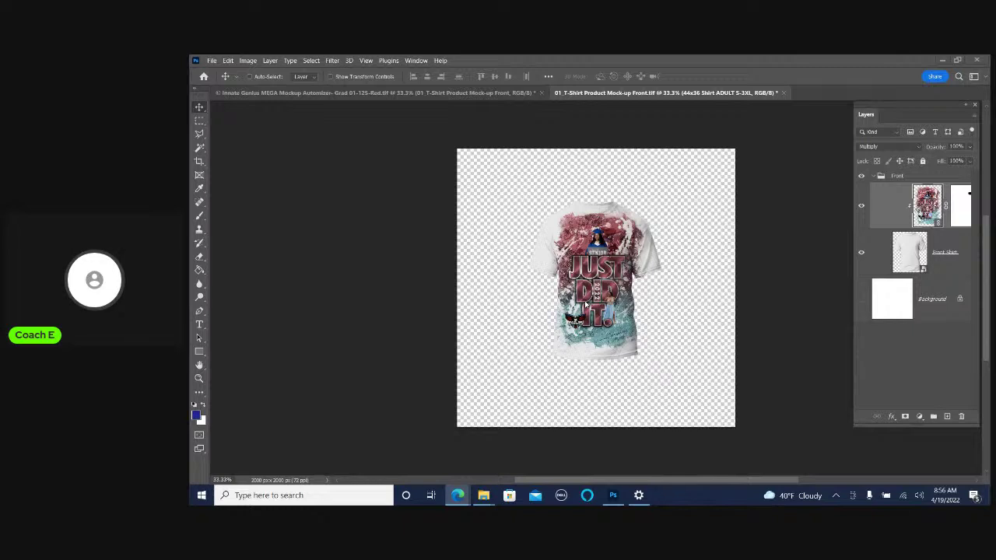
click(783, 92)
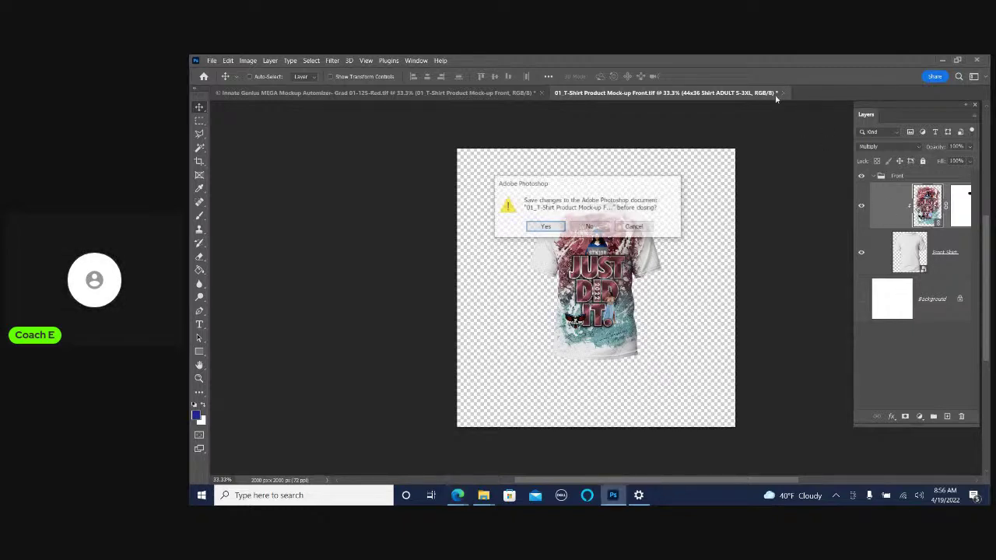
click(546, 226)
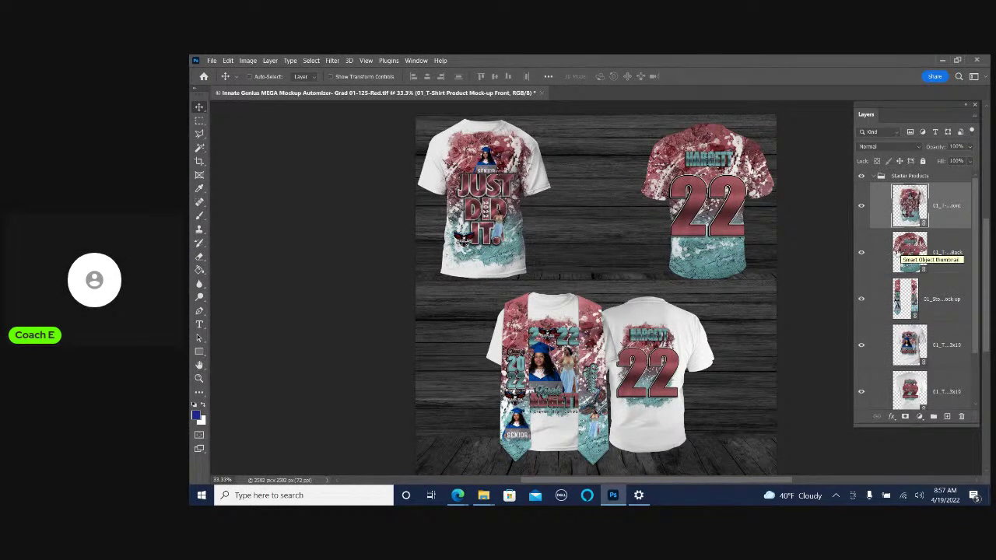
Hide the top-right back shirt and duplicate the lower '22' back T-shirt layer
click(860, 253)
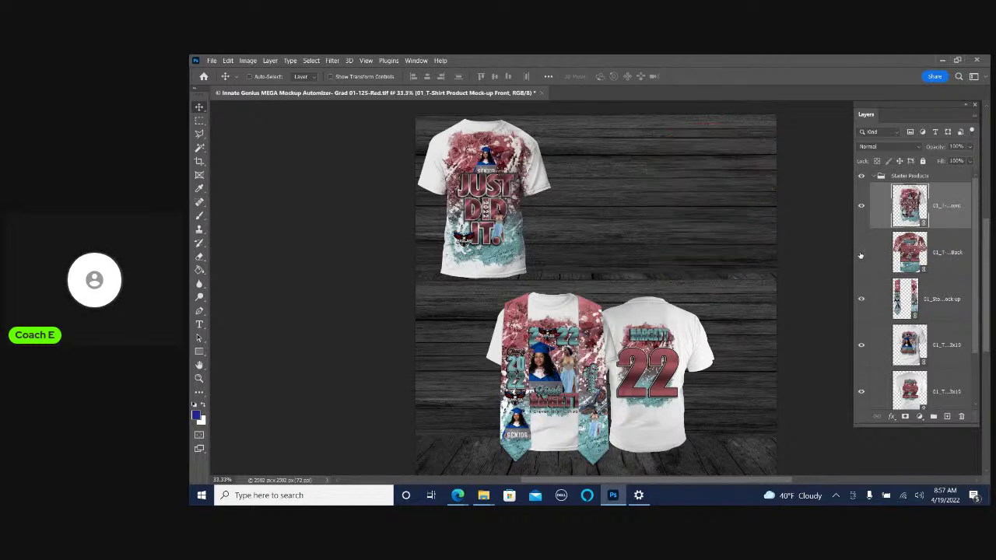
click(964, 391)
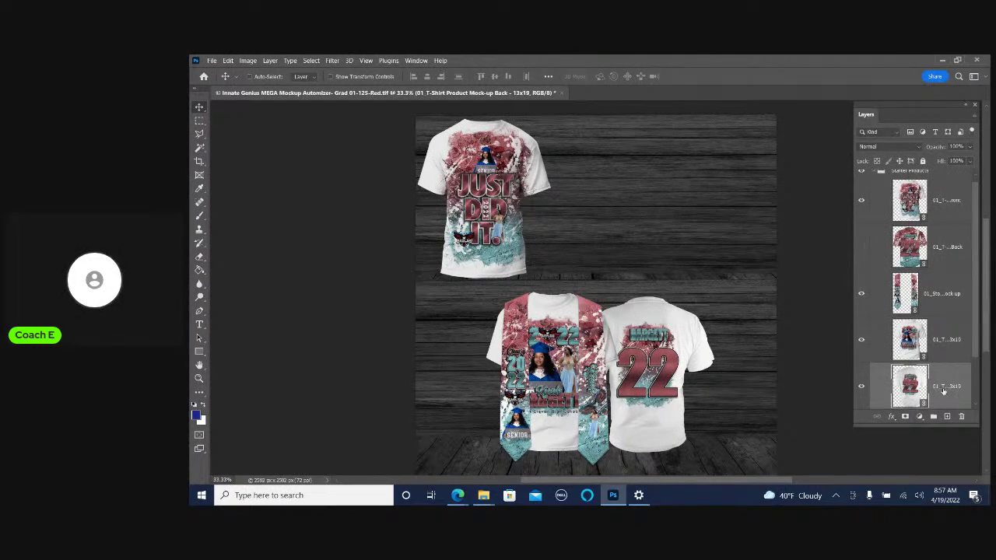
right_click(940, 391)
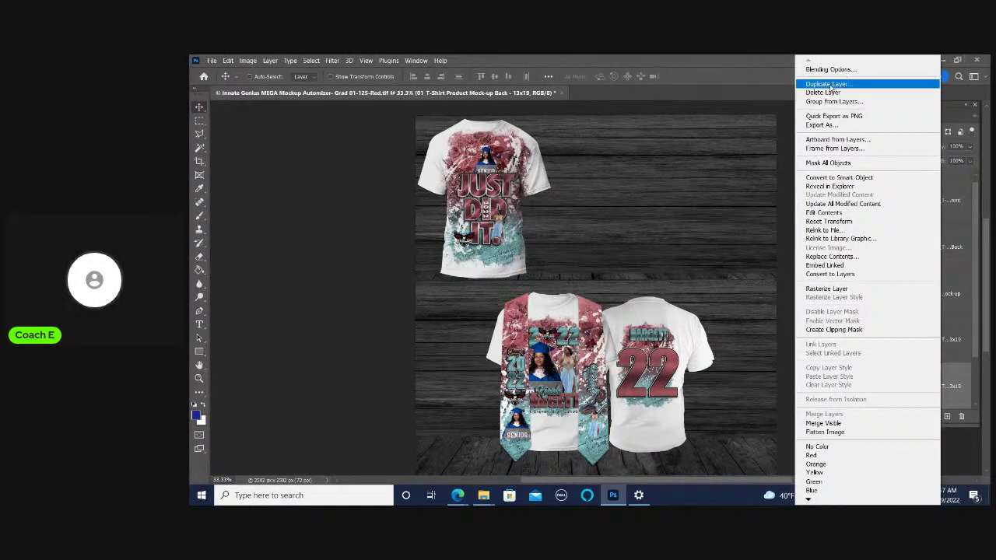
click(829, 83)
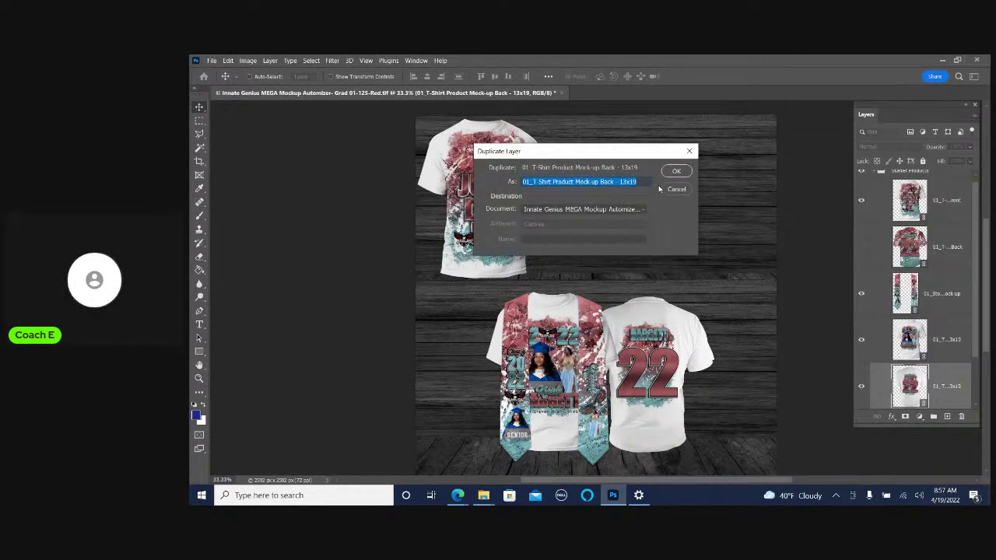
click(676, 171)
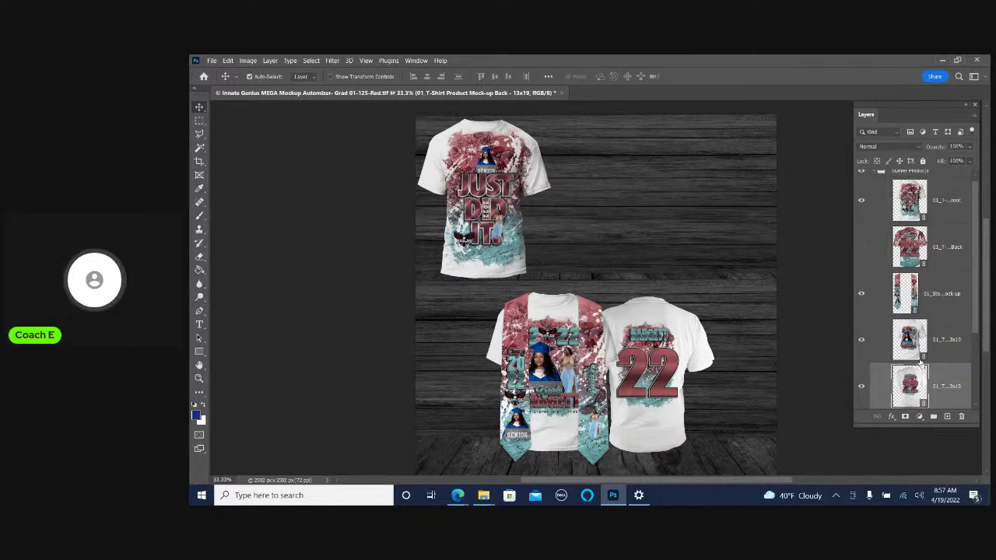
Move and fit the copied '22' back shirt into place in the scene
key(ctrl+t)
drag(727, 419, 756, 252)
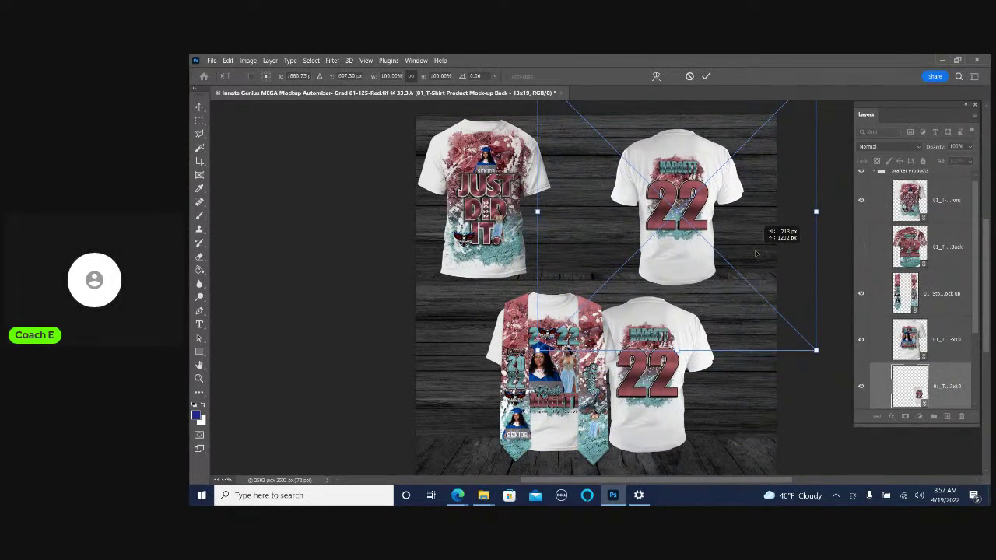
drag(755, 253, 757, 249)
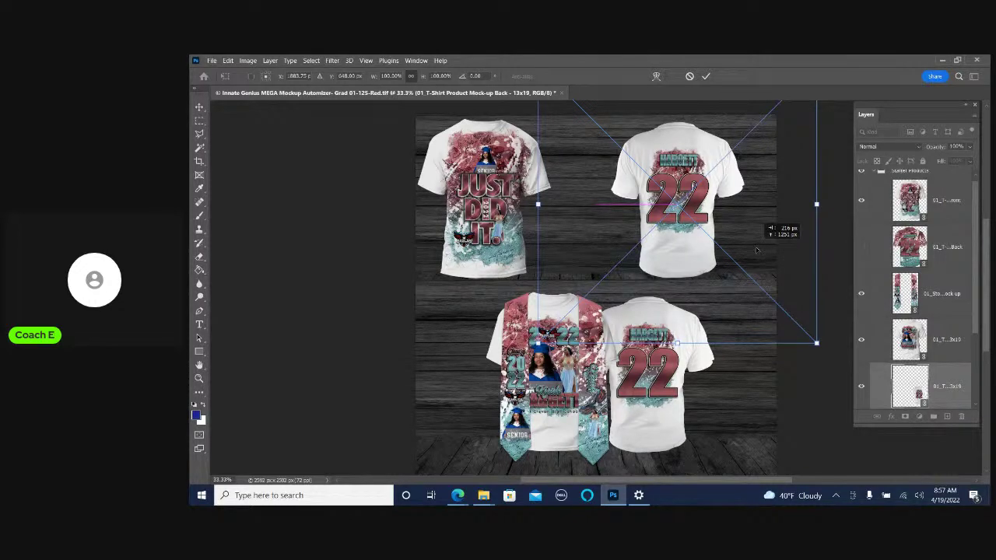
drag(756, 250, 756, 249)
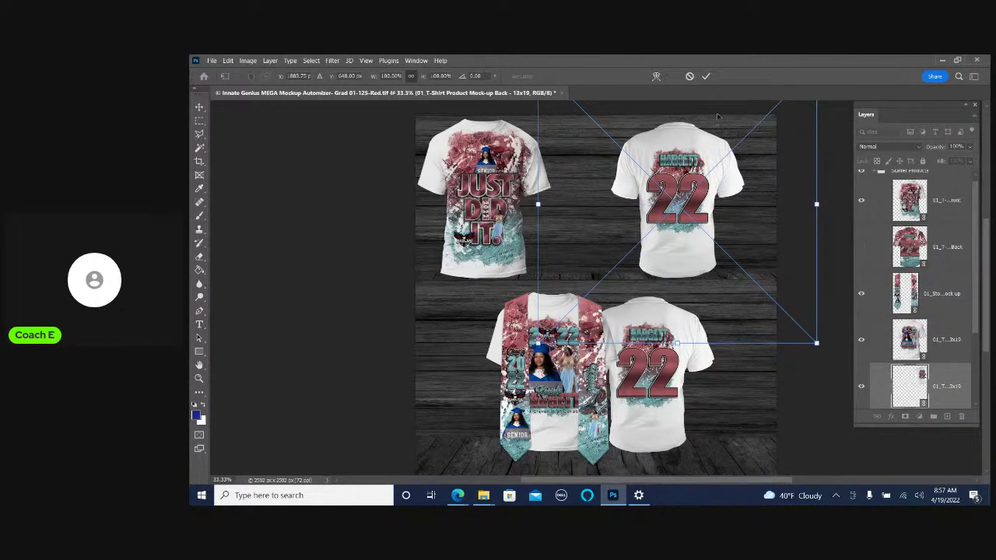
click(706, 75)
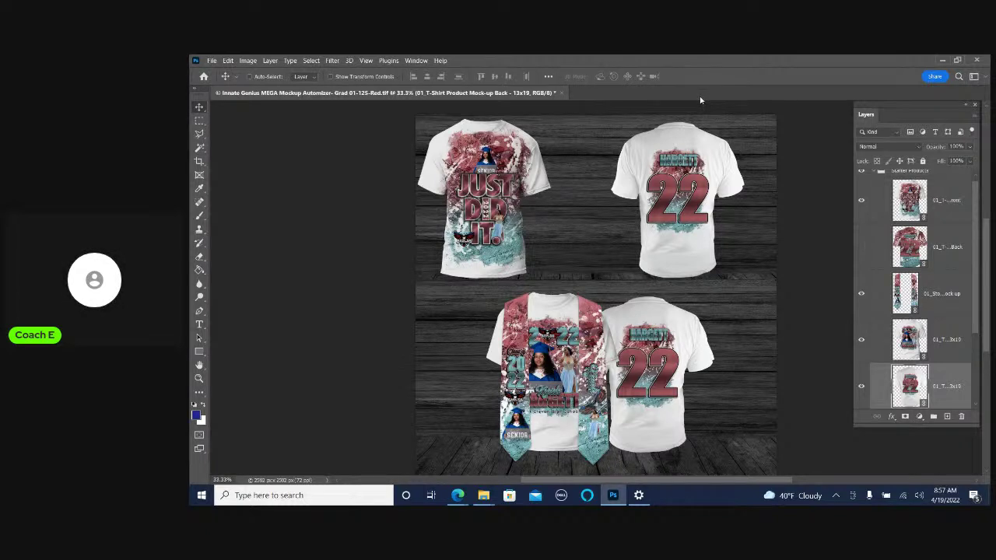
right_click(689, 335)
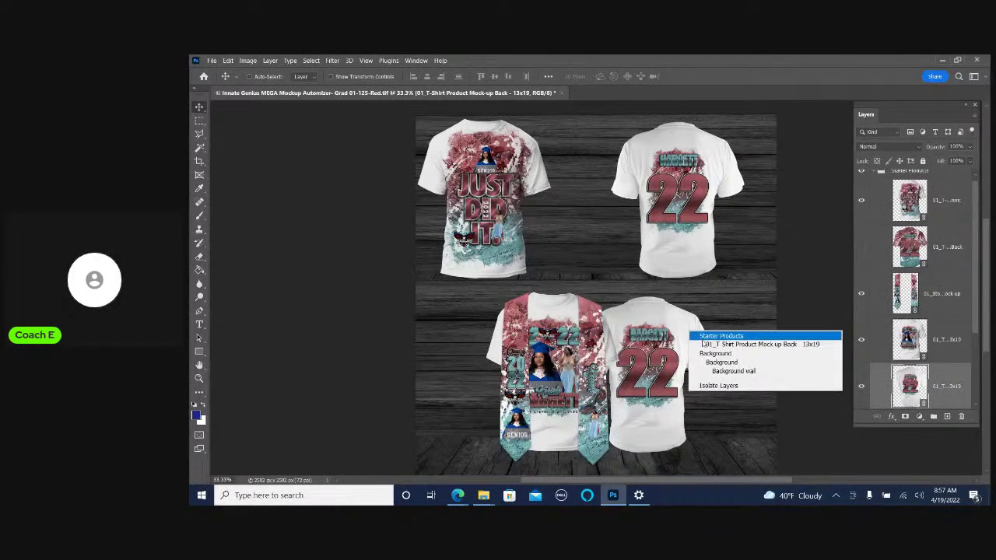
Shift the lower '22' back shirt right beside the stole, undoing a stray move
click(704, 345)
key(ctrl+t)
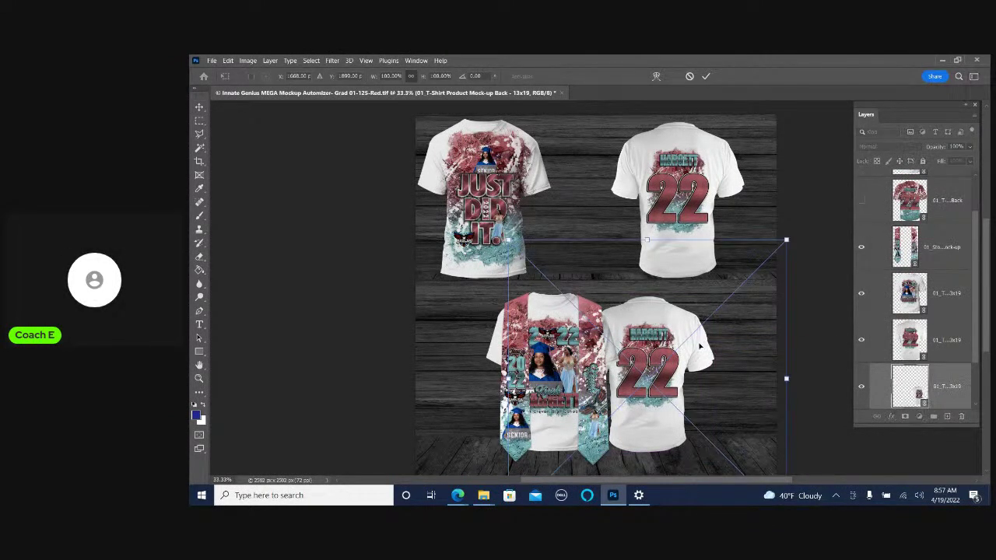
drag(690, 350, 729, 354)
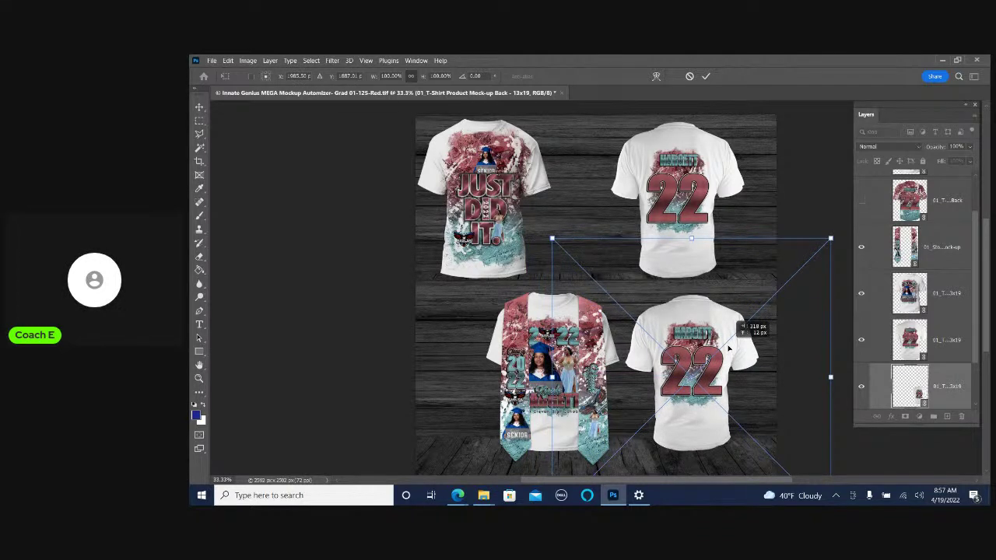
click(710, 76)
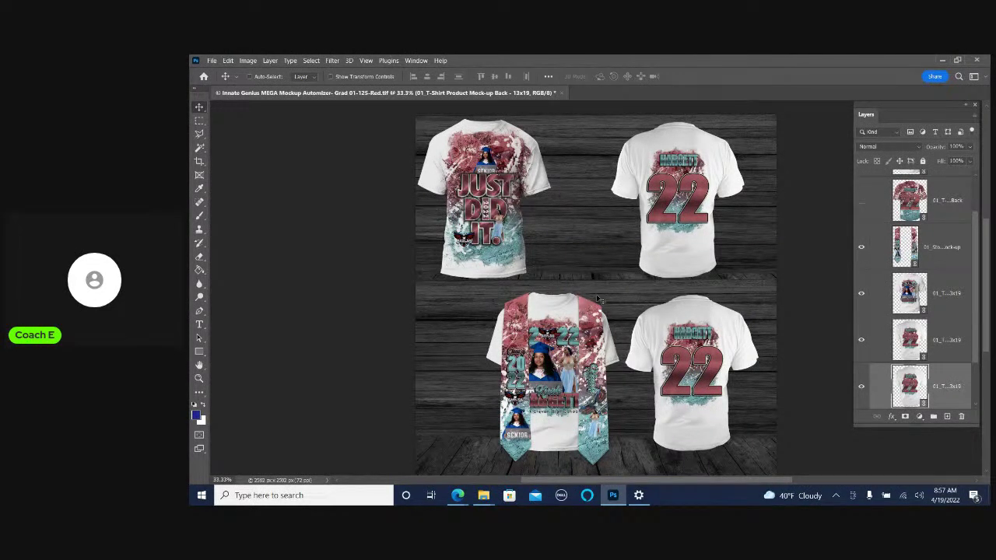
drag(682, 314, 644, 314)
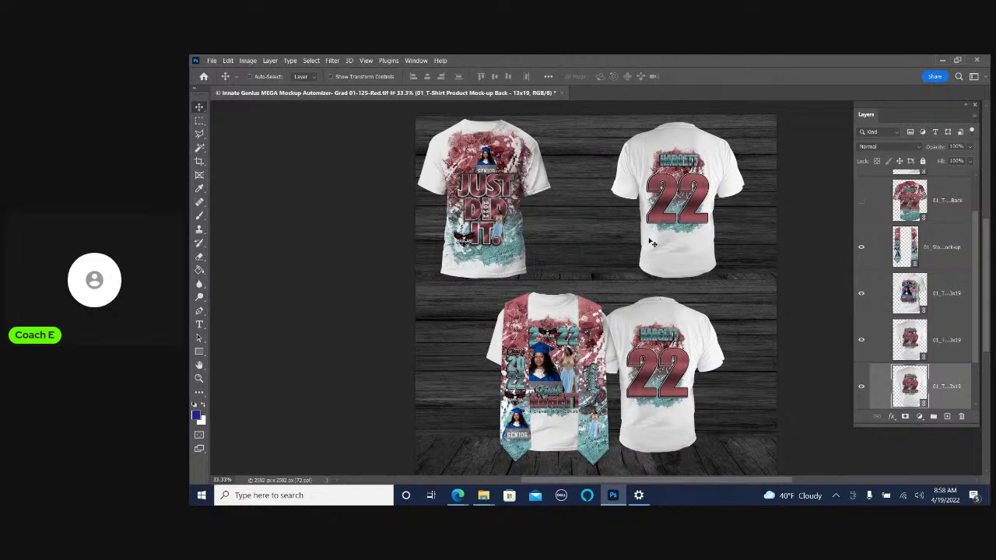
key(ctrl+z)
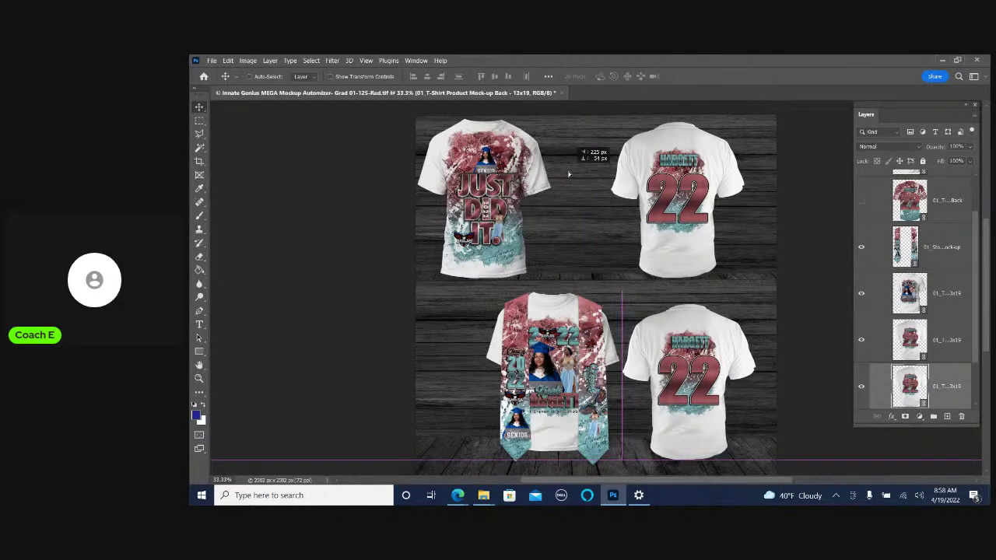
click(228, 60)
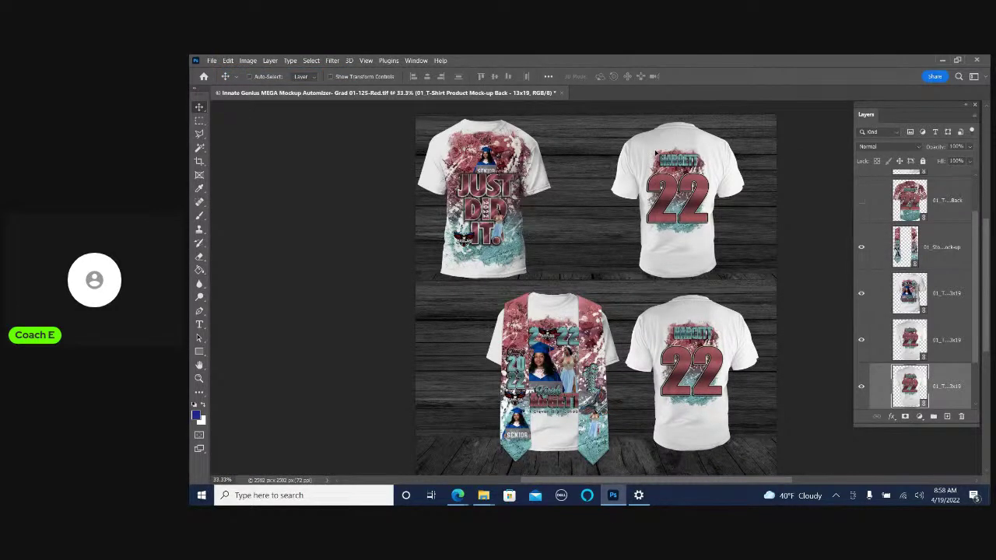
Slide the upper '22' back shirt left so it overlaps the front shirt
right_click(653, 151)
click(685, 165)
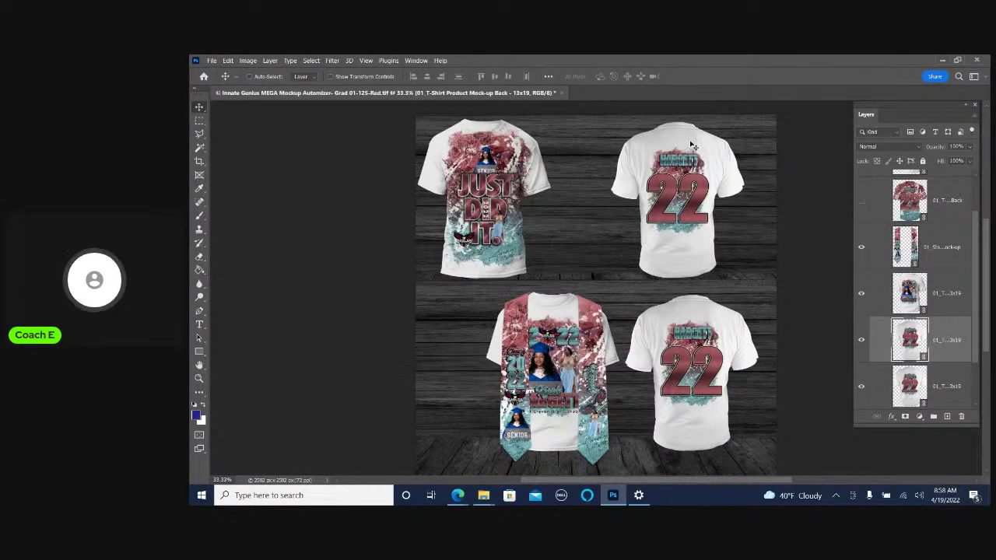
drag(685, 146, 605, 142)
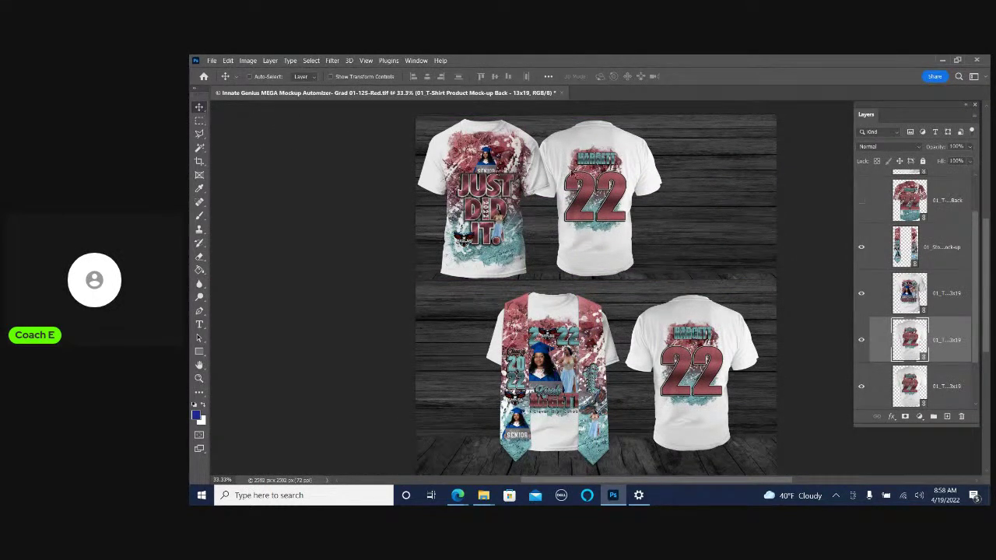
scroll(894, 256, up, 1)
scroll(895, 253, up, 1)
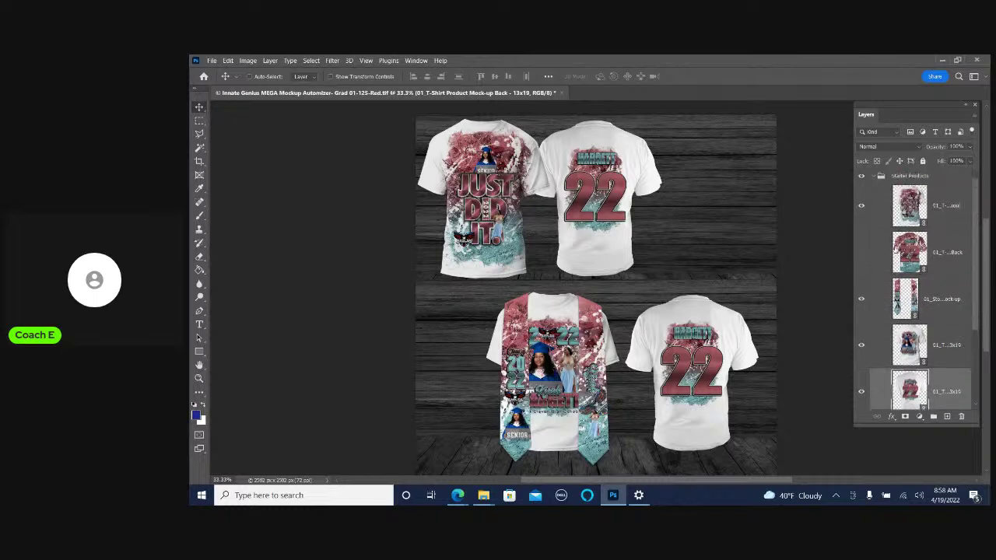
click(879, 177)
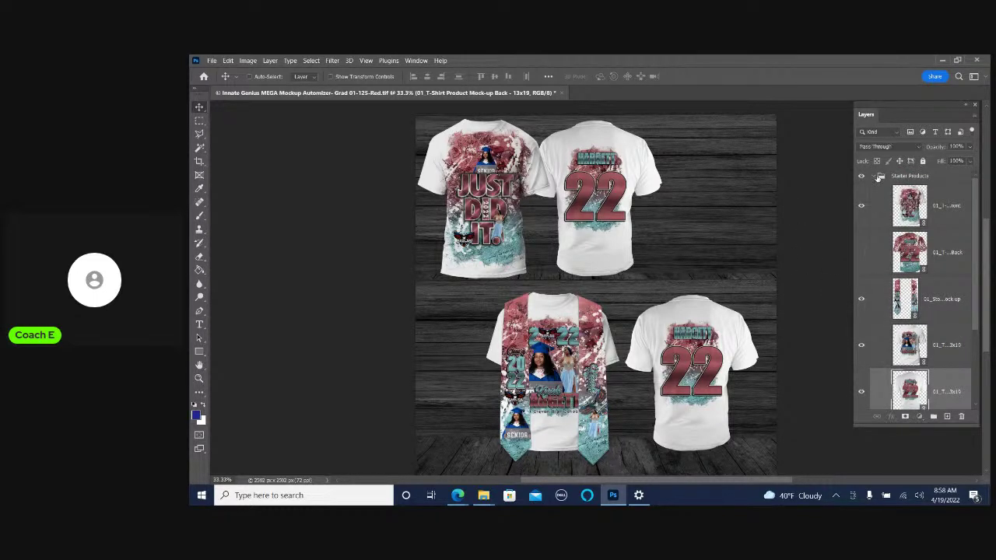
right_click(714, 336)
click(727, 337)
drag(727, 337, 689, 319)
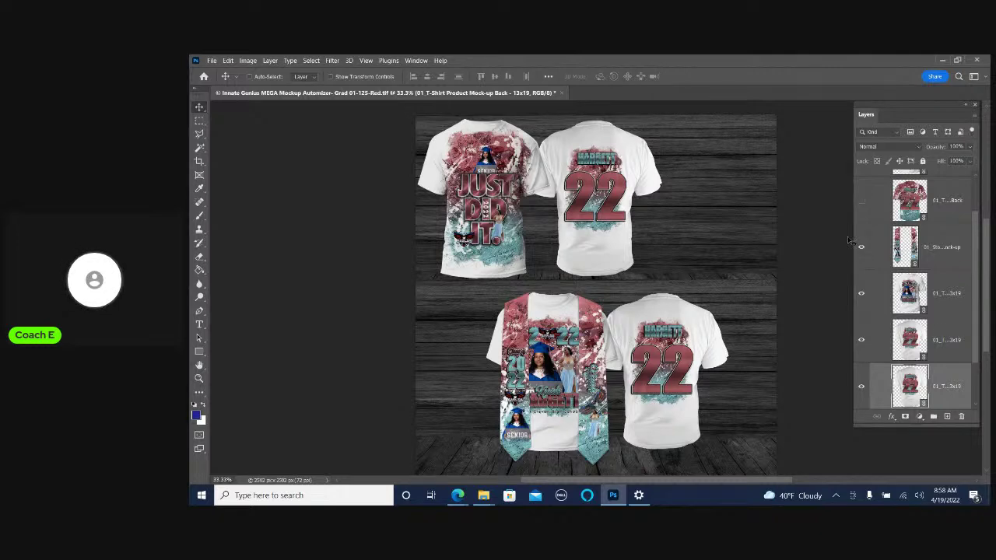
Duplicate the Stole layer and place the copy at the top of Starter Products
click(949, 247)
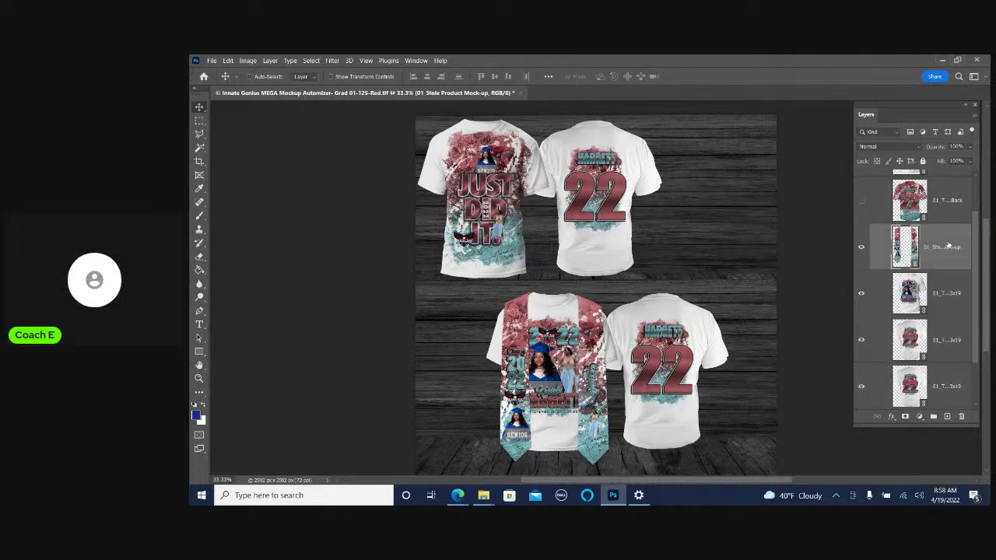
right_click(948, 245)
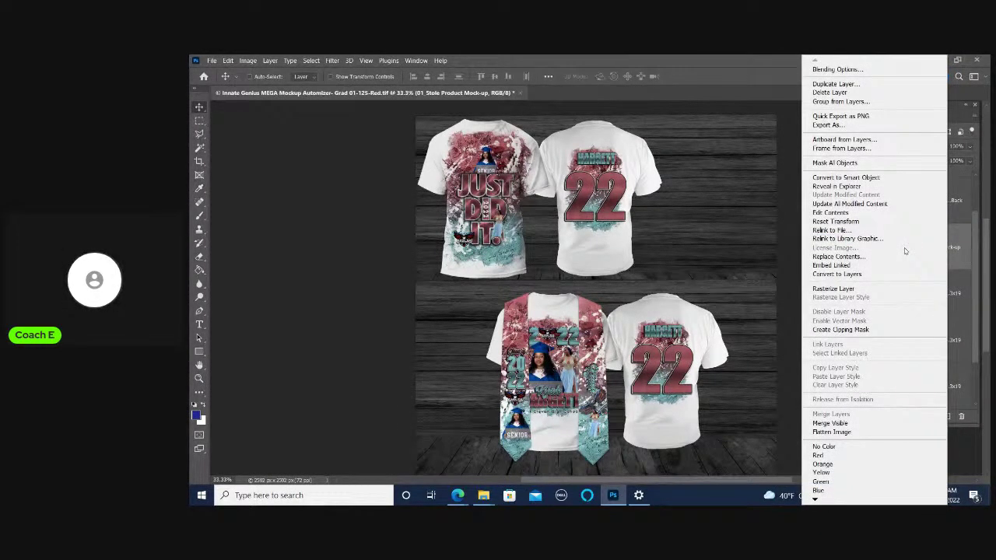
click(834, 84)
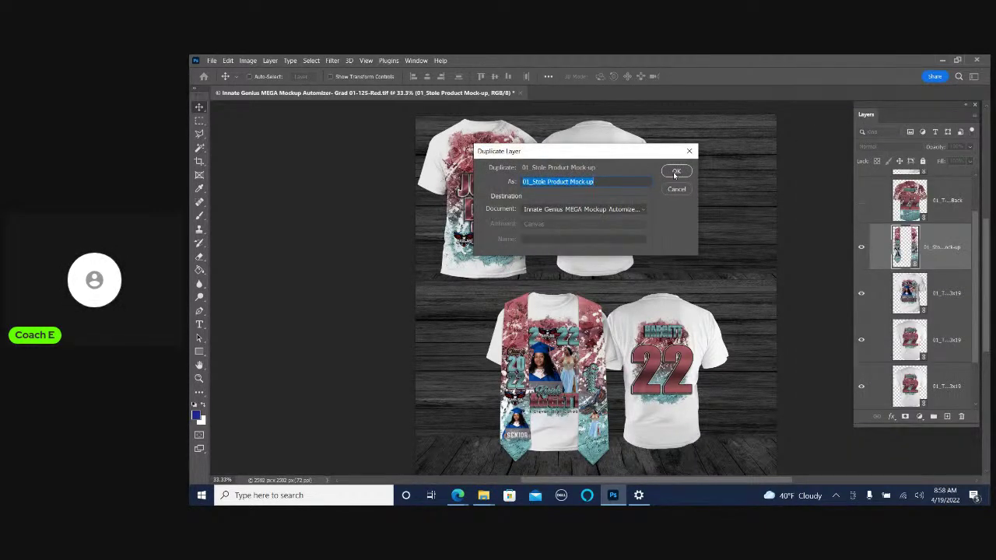
click(675, 169)
mouse_move(957, 257)
mouse_down()
mouse_move(962, 168)
mouse_move(950, 233)
mouse_up()
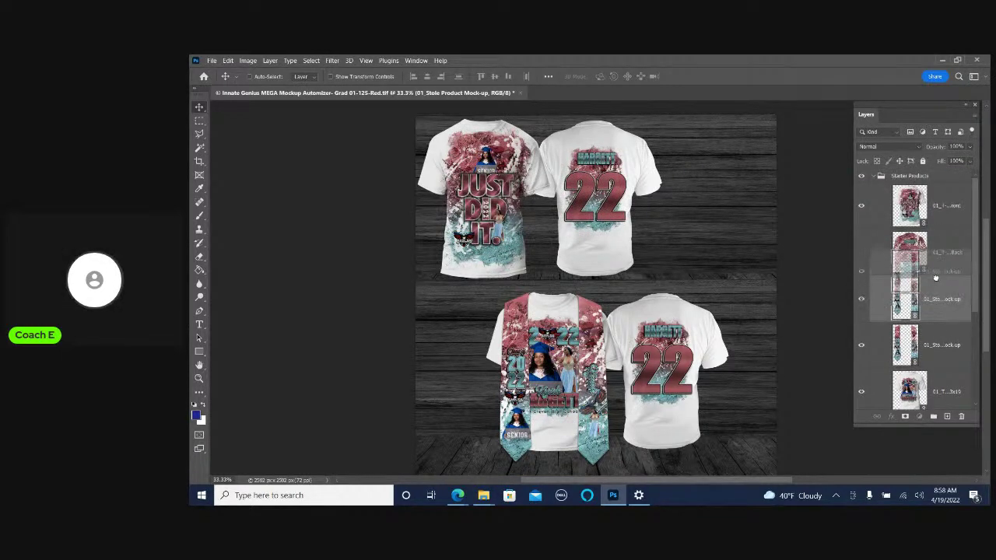
drag(950, 233, 952, 204)
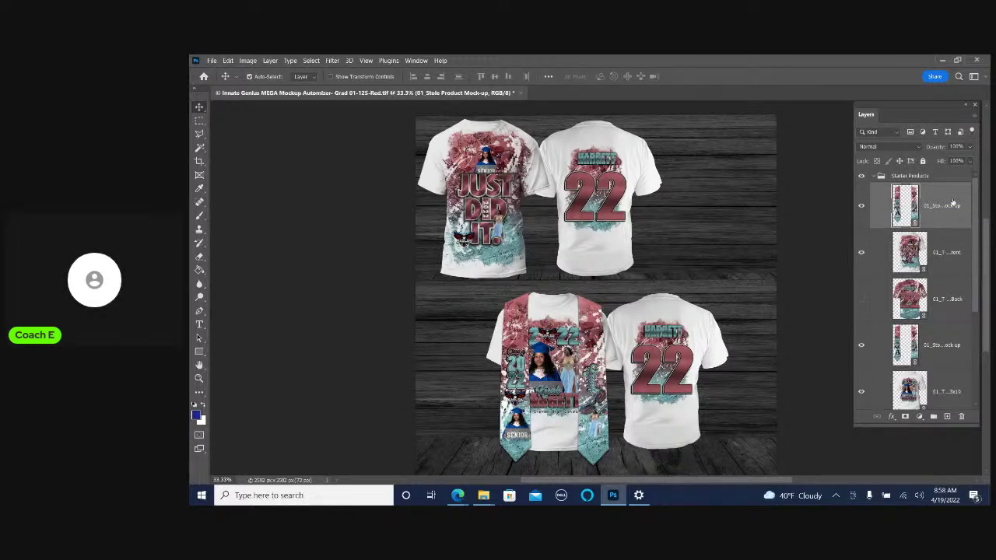
Move the stole copy onto the upper 'Just Did It' shirt, shrinking it slightly
key(ctrl+t)
mouse_move(656, 441)
mouse_down()
mouse_move(609, 289)
mouse_move(584, 289)
mouse_up()
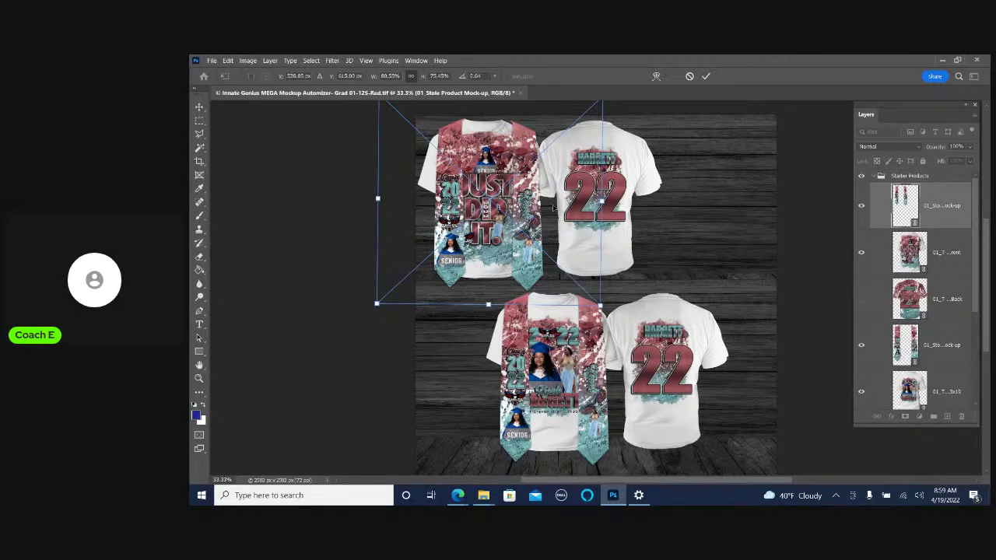
key(Left)
key(Left)
key(Left)
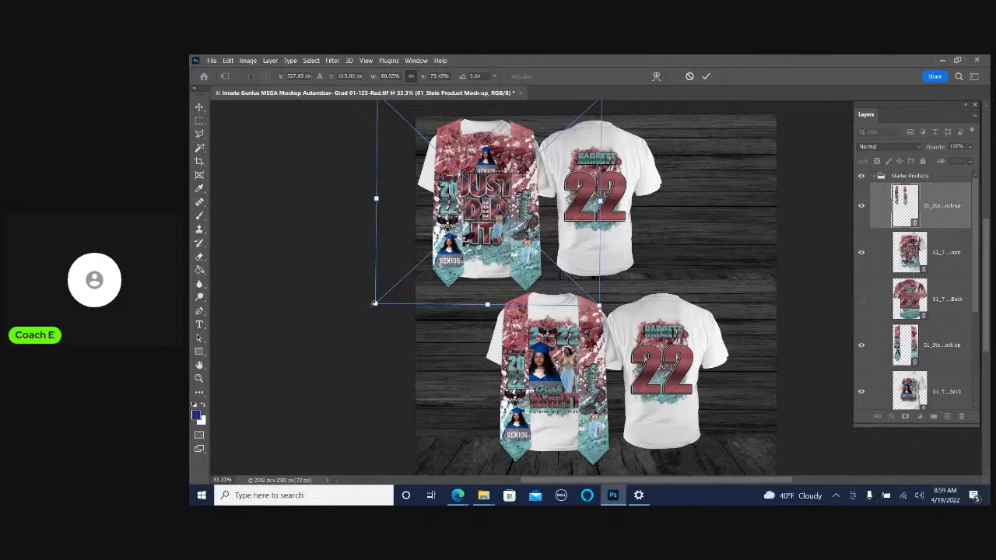
drag(374, 303, 388, 301)
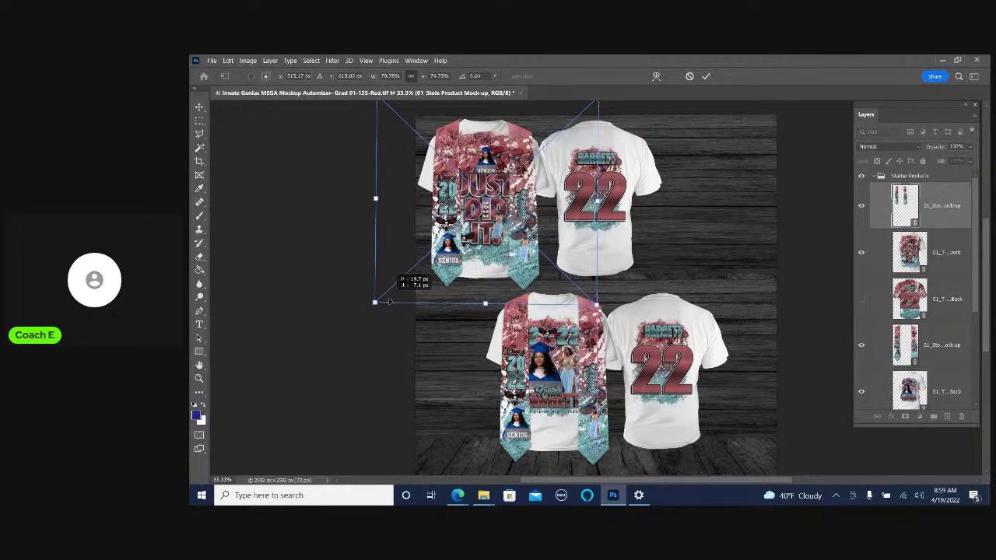
key(Right)
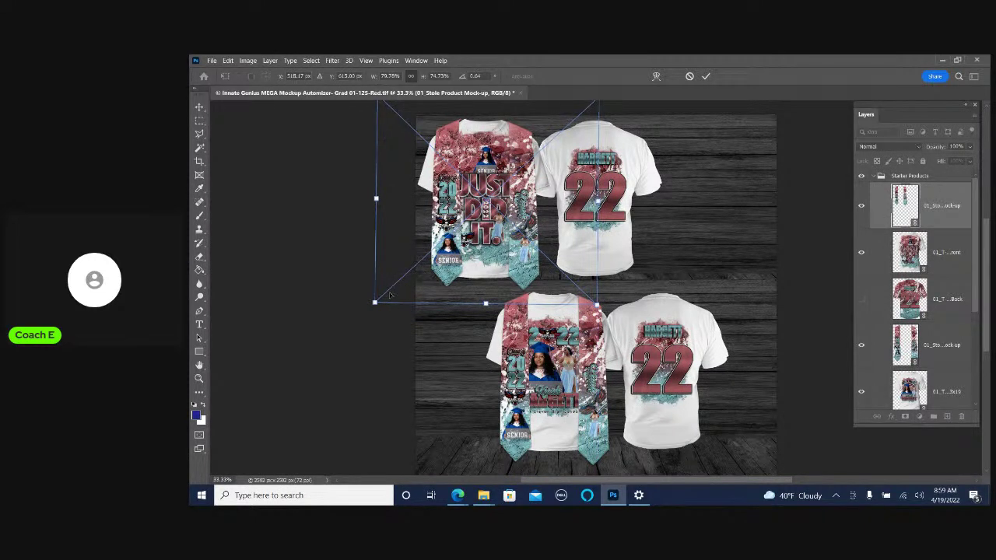
key(Right)
key(Right)
key(Right)
key(Right)
key(Right)
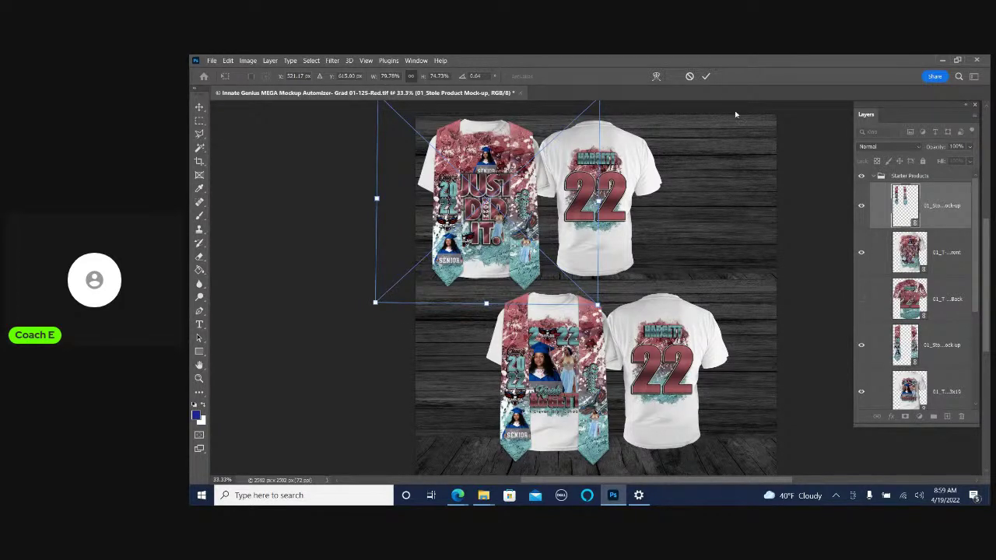
click(706, 76)
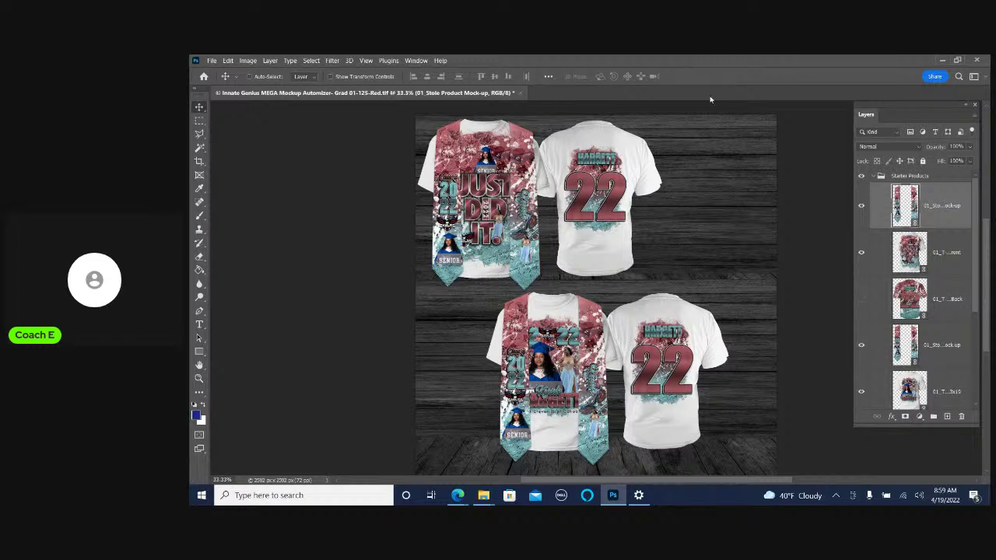